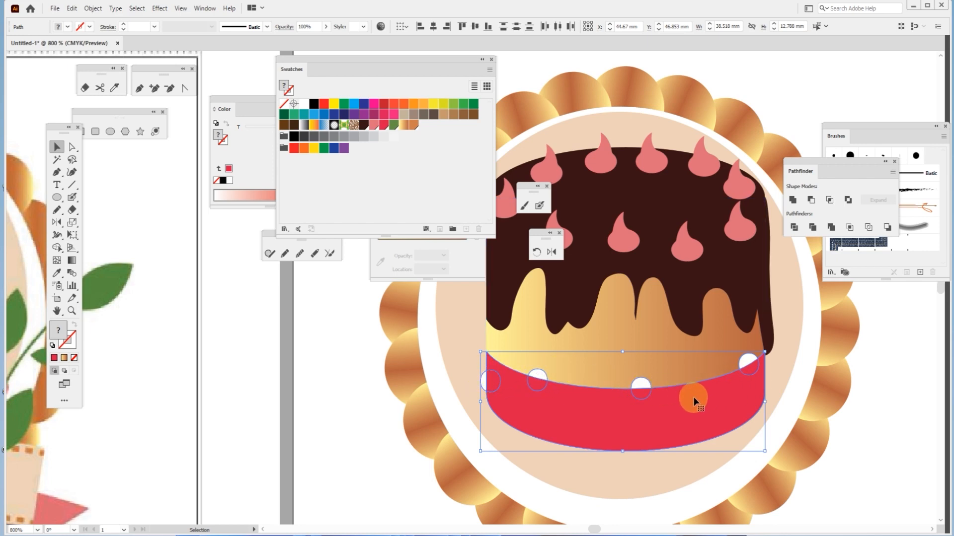
Step: Make a clipping mask from the selected red cake band and white dots to trim the dots to its shape
right_click(595, 413)
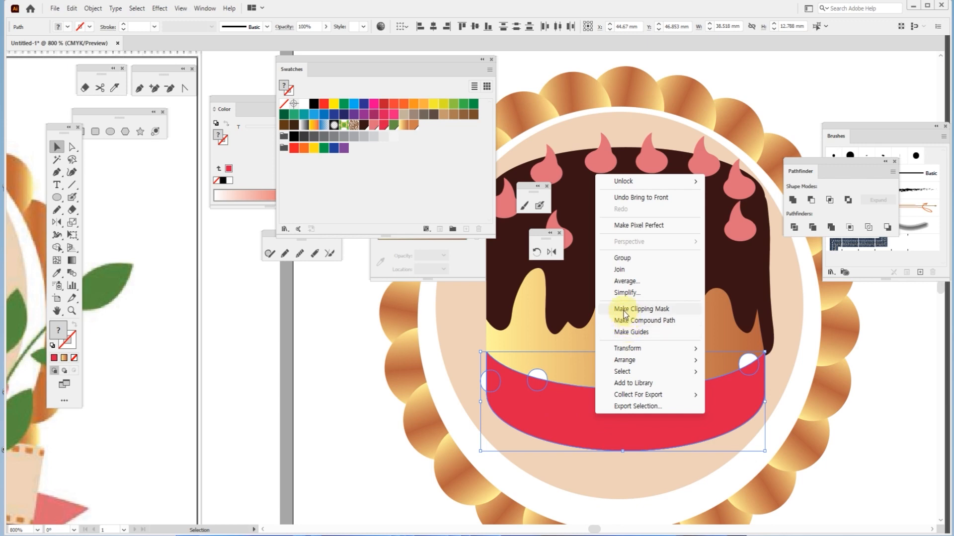
left_click(662, 314)
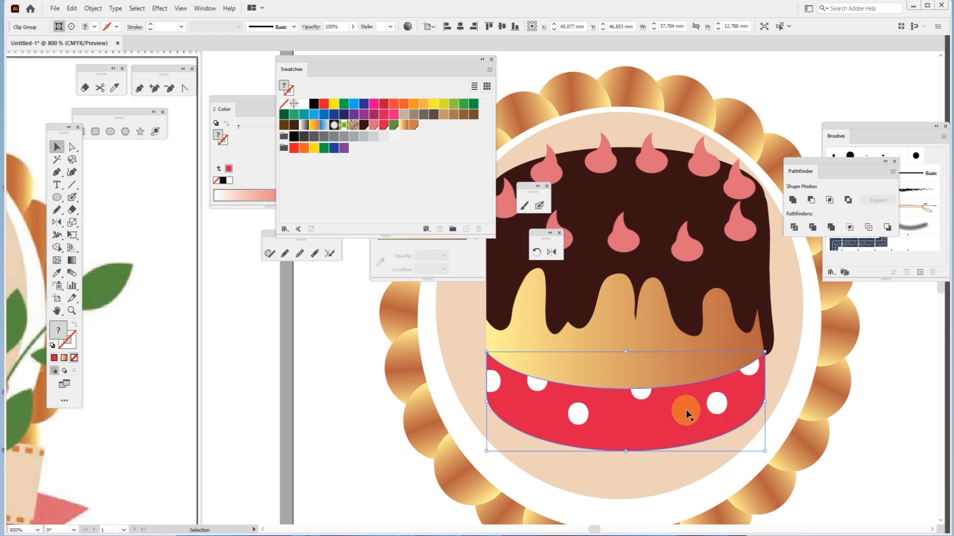
Step: Paint seven scattered red dots with the Blob Brush on the empty canvas beside the cake artboard
scroll(320, 410, "down", 2, "alt")
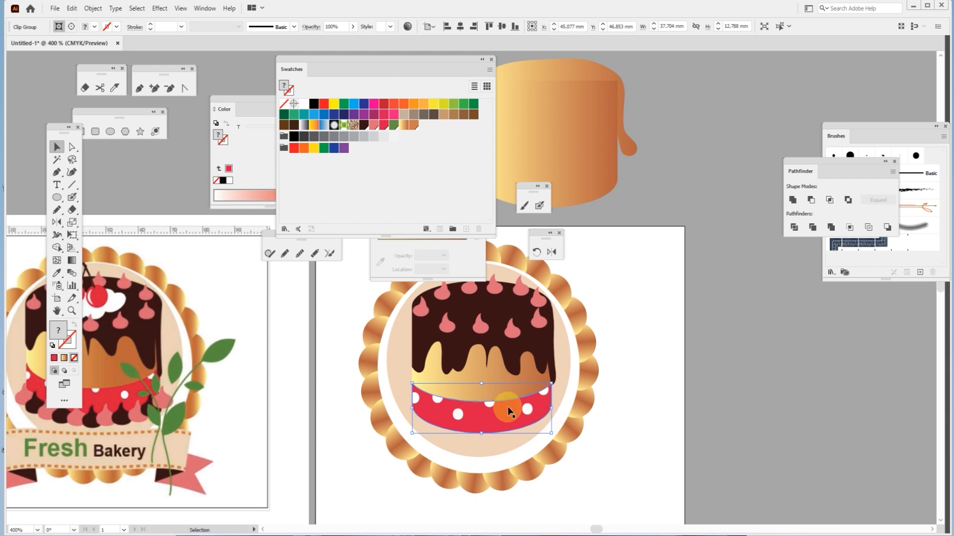
left_click_drag(687, 421, 410, 418)
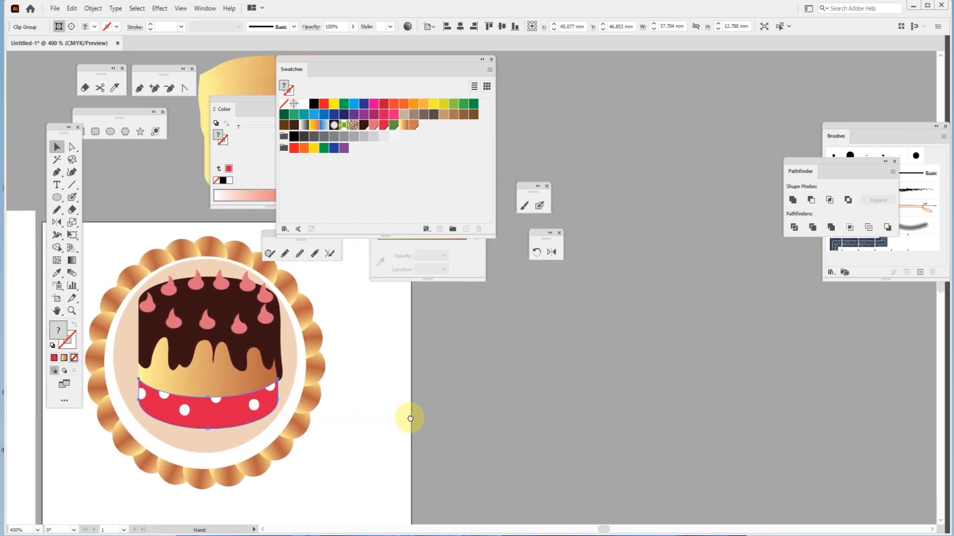
left_click(540, 205)
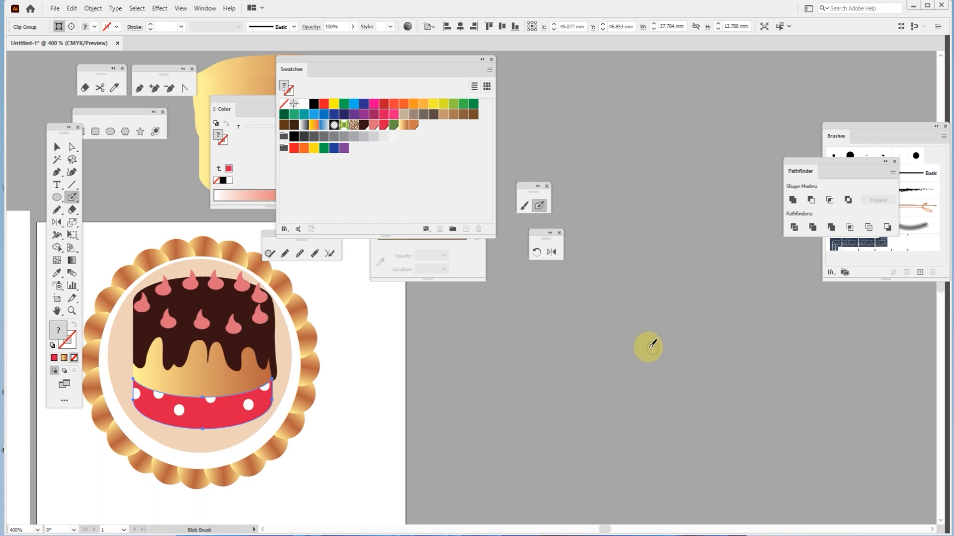
left_click(619, 315)
left_click(740, 360)
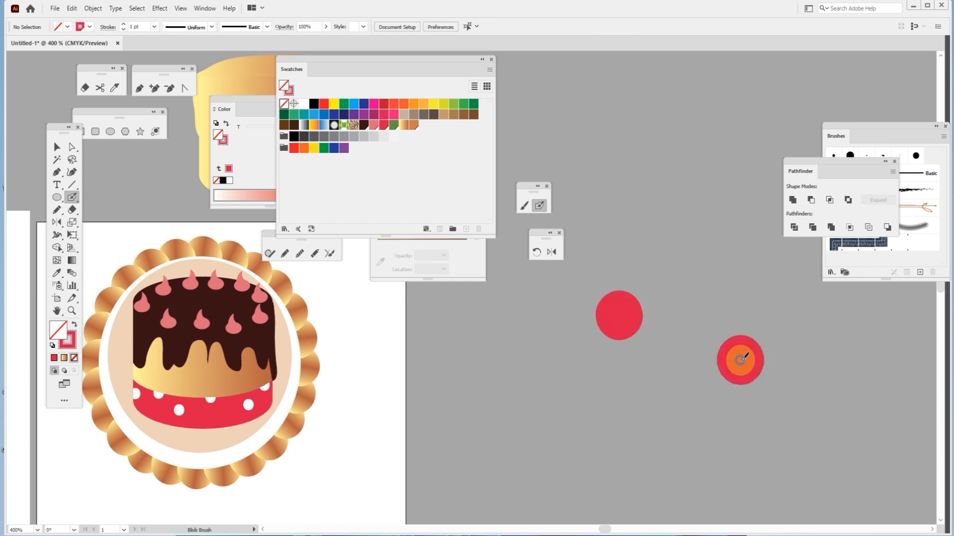
left_click(750, 278)
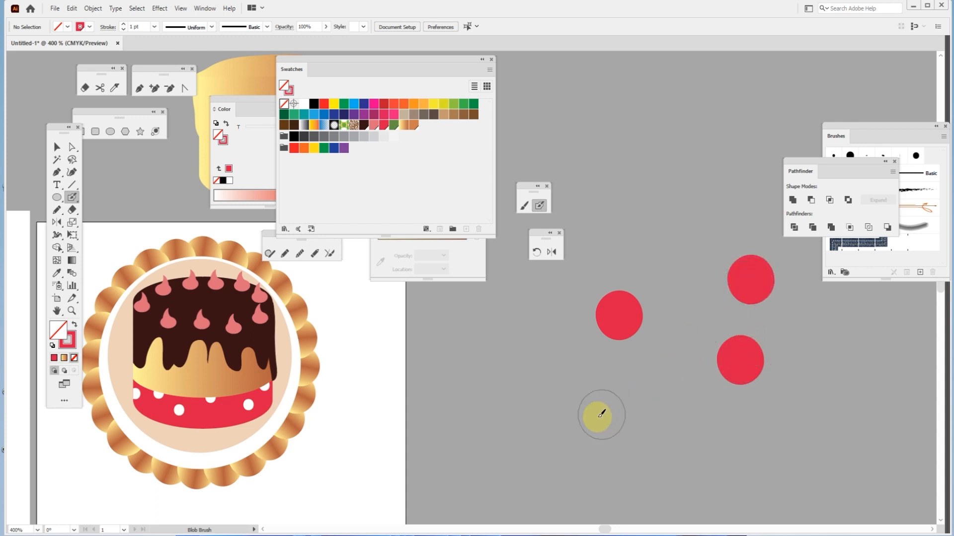
left_click(570, 429)
left_click(740, 450)
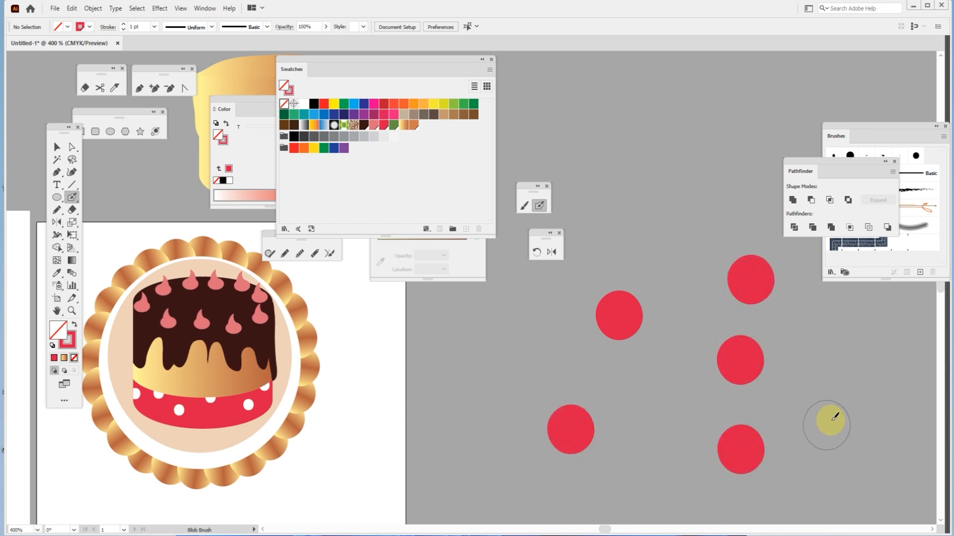
left_click(821, 385)
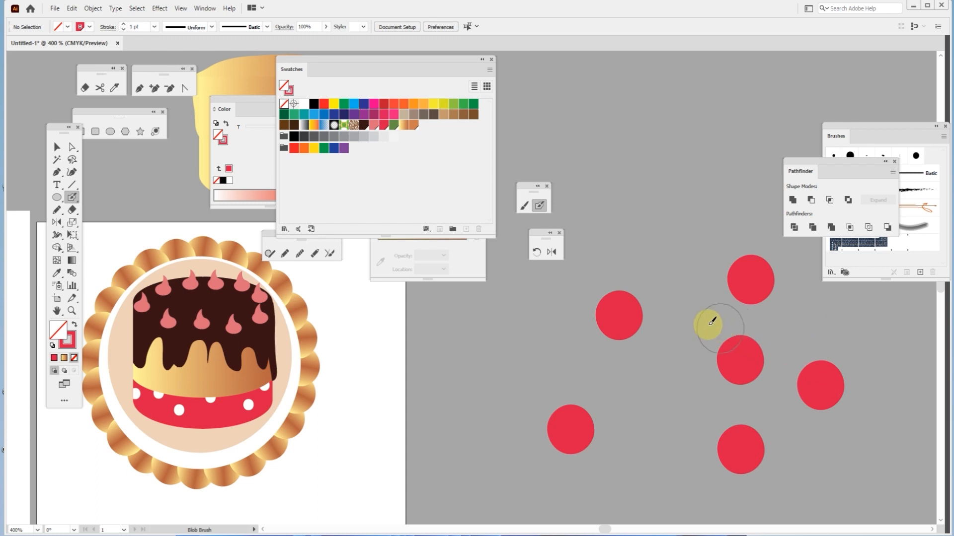
left_click(671, 263)
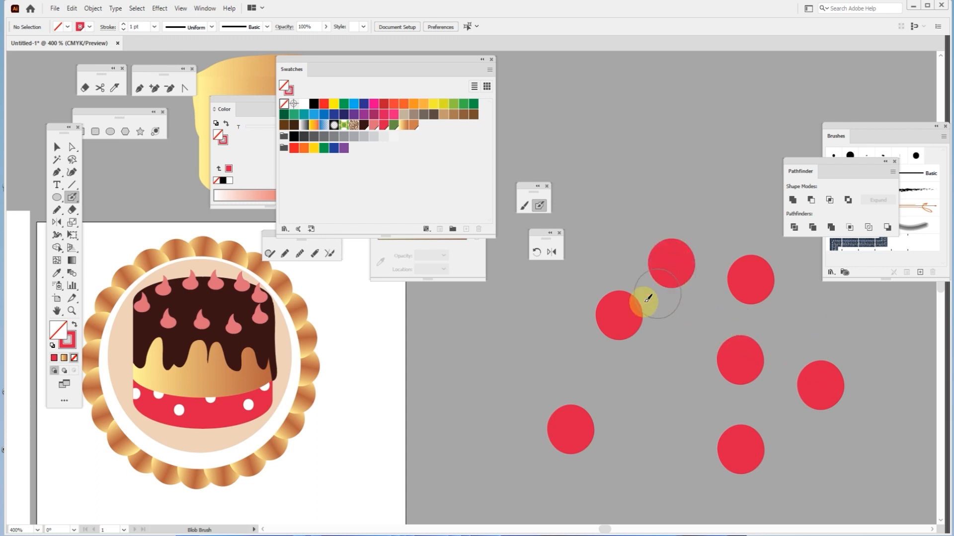
Step: Draw a closed straight-sided polygon with the Pen tool through the outer red dots, leaving one dot inside
left_click(56, 147)
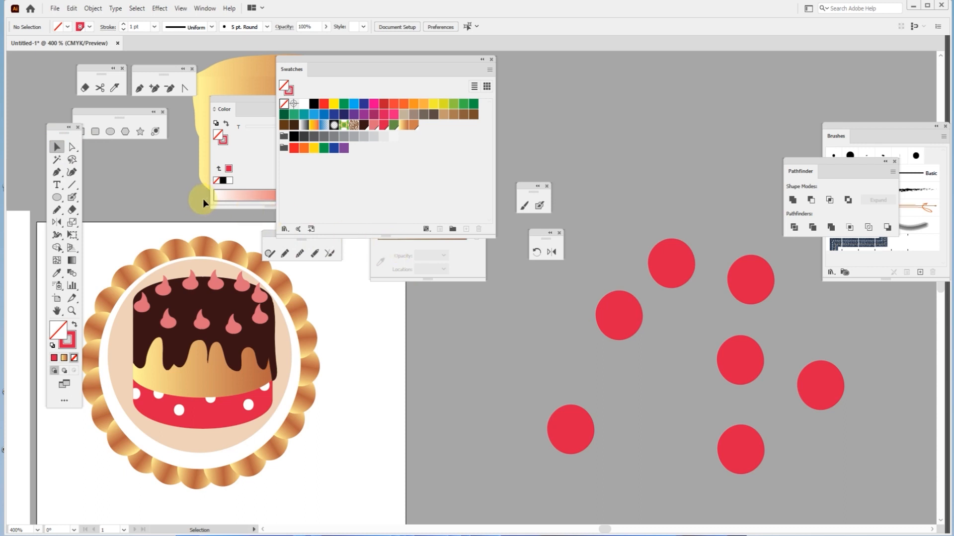
left_click(56, 172)
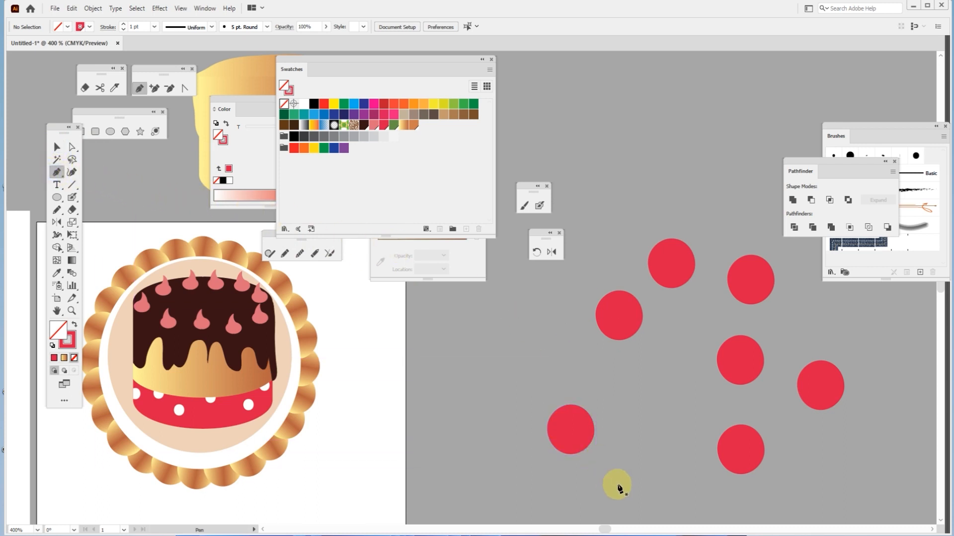
left_click(740, 450)
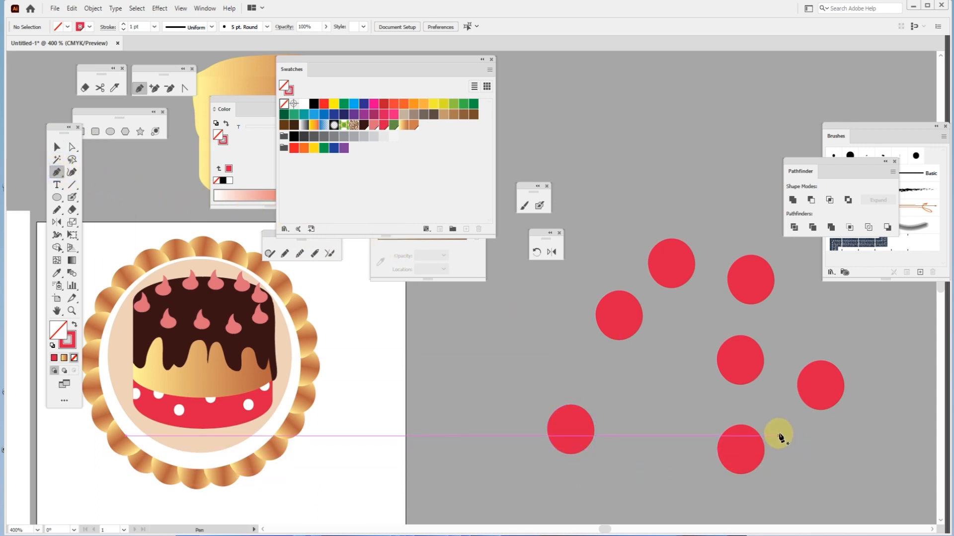
left_click(777, 434)
left_click(697, 457)
left_click(570, 429)
left_click(625, 312)
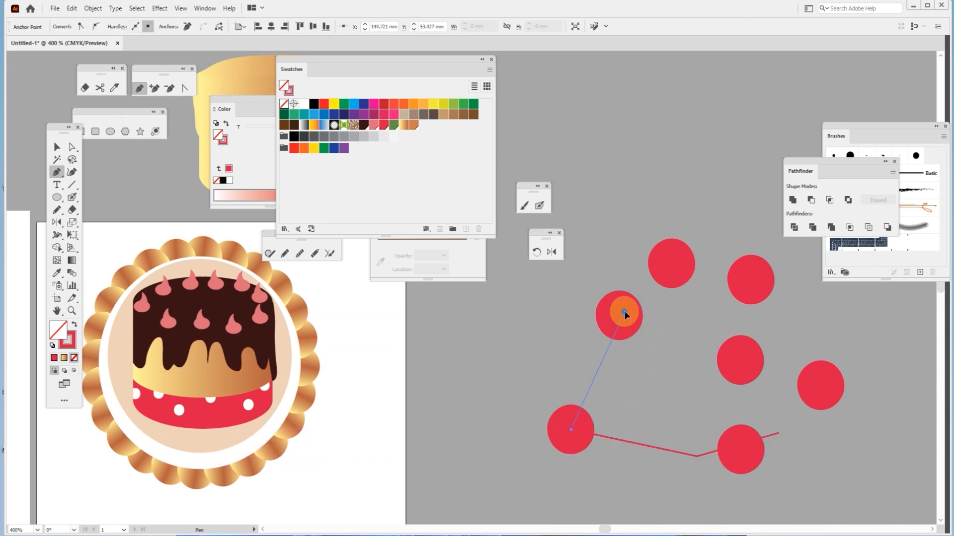
left_click(677, 261)
left_click(754, 282)
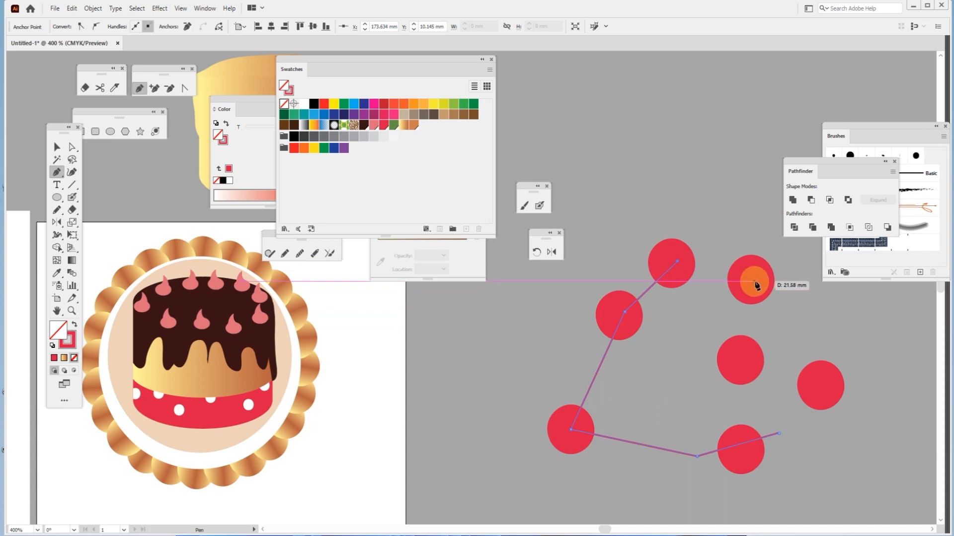
left_click(827, 386)
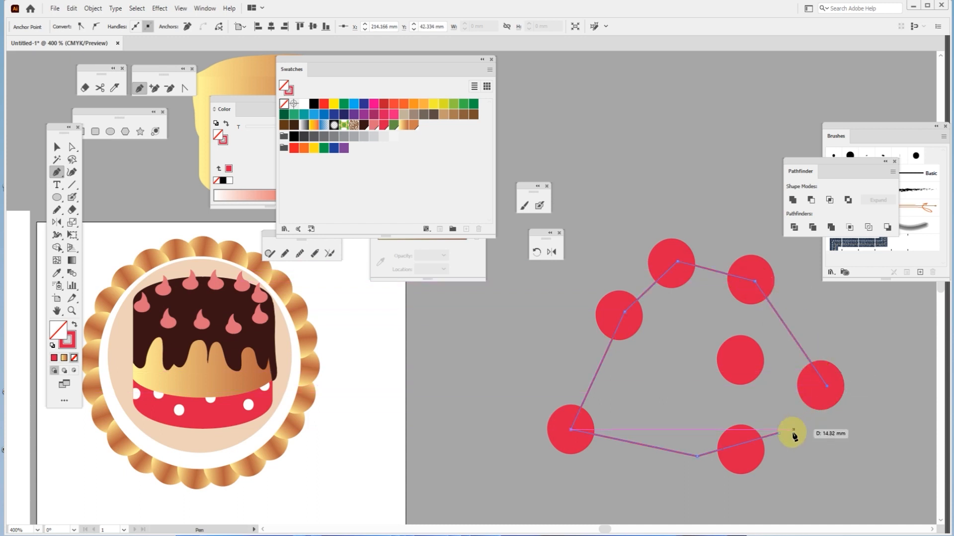
left_click(778, 434)
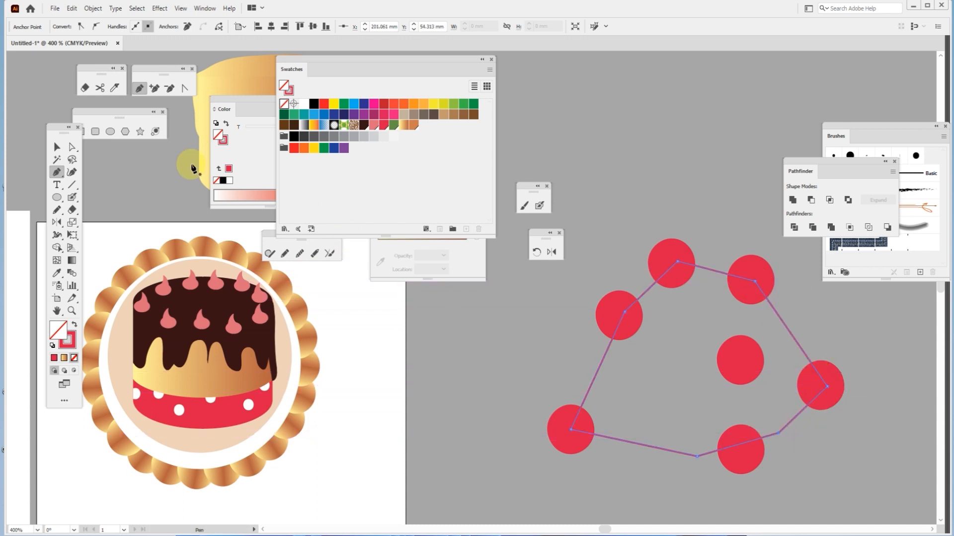
Step: Fill the polygon with white and remove its red stroke
left_click(58, 148)
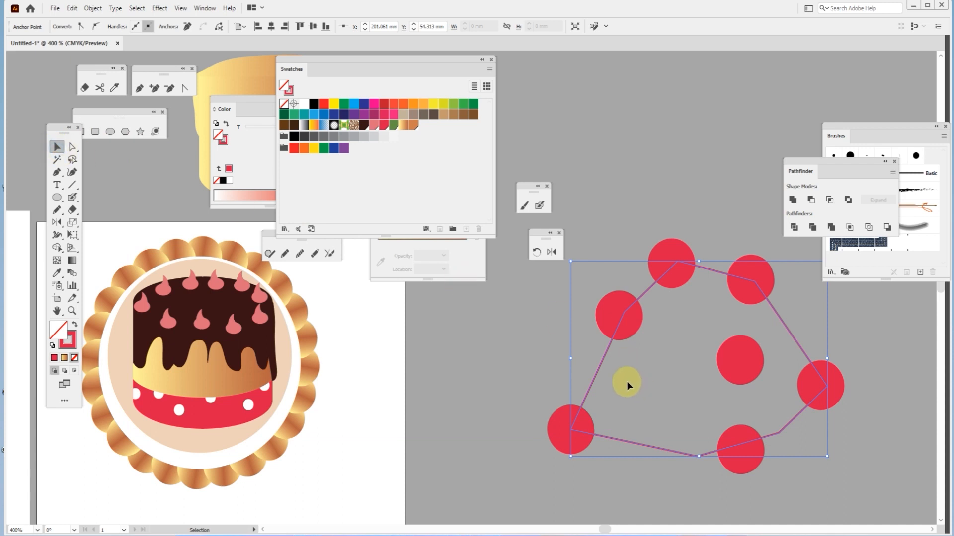
left_click(304, 104)
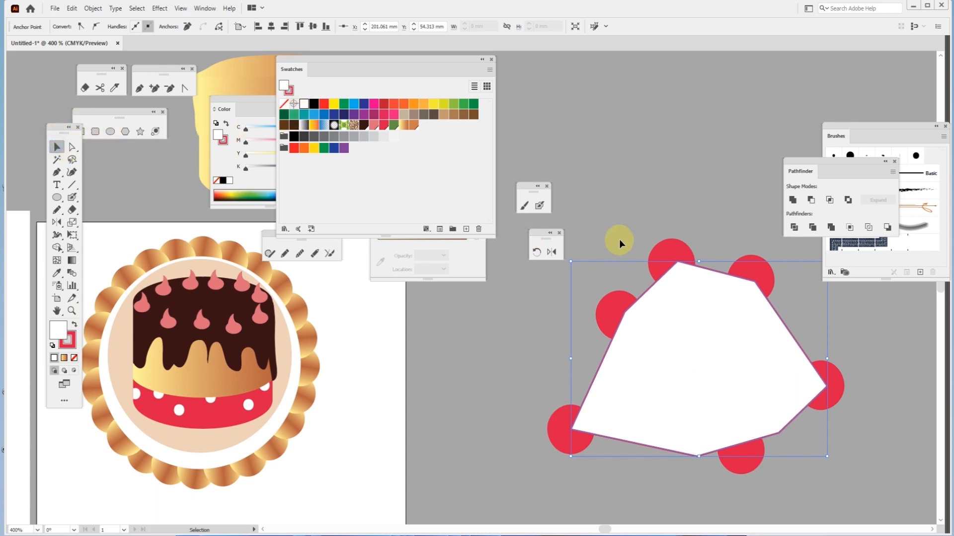
left_click(681, 298)
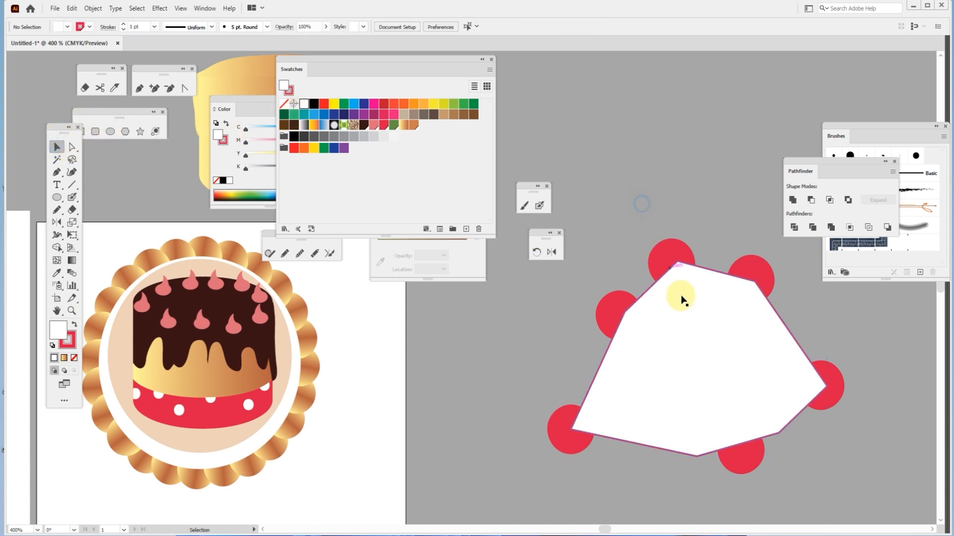
left_click(70, 343)
left_click(73, 357)
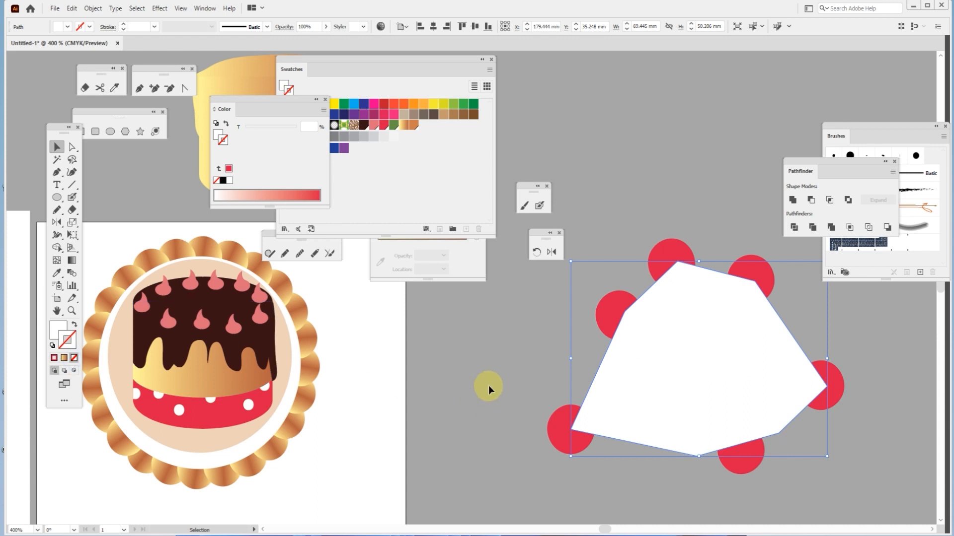
left_click(487, 397)
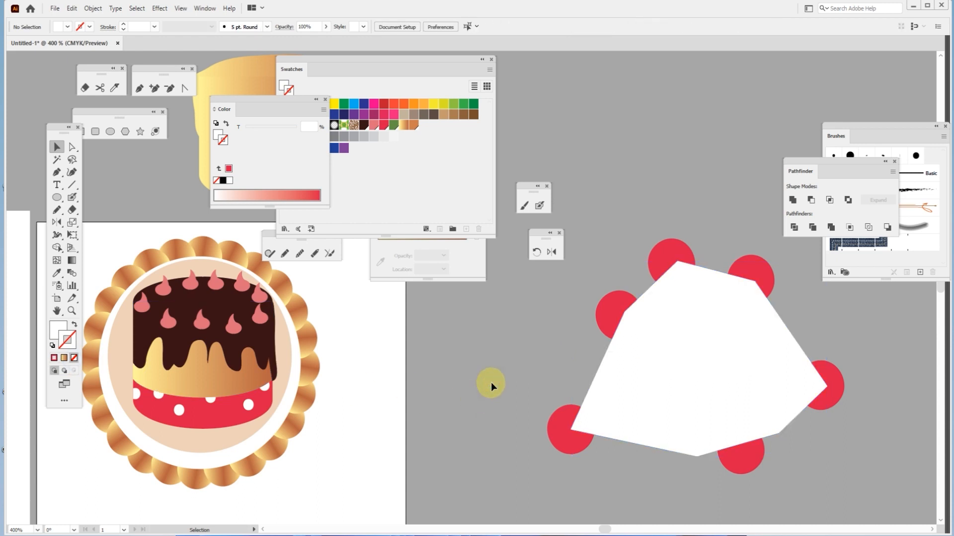
Step: Send the white polygon to the back, behind all the red dots
left_click(690, 373)
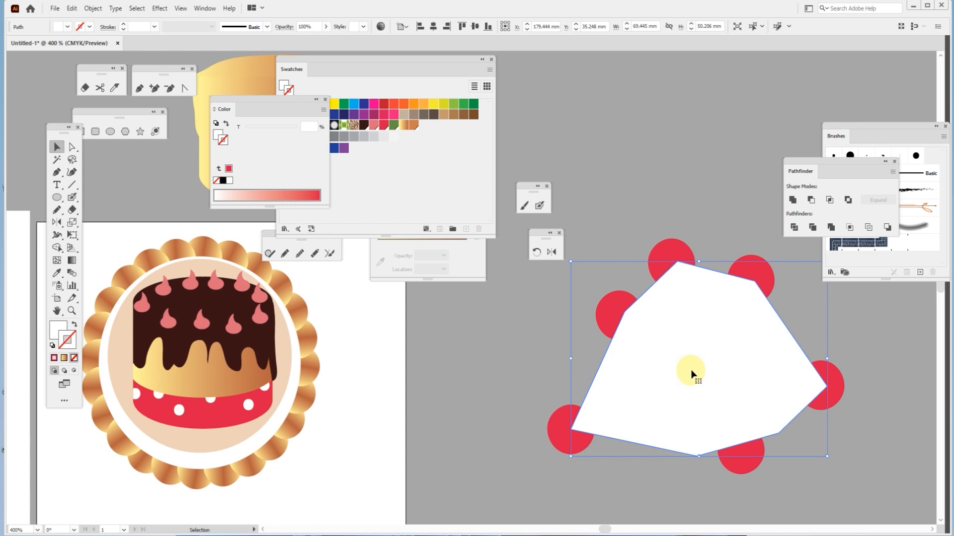
right_click(670, 369)
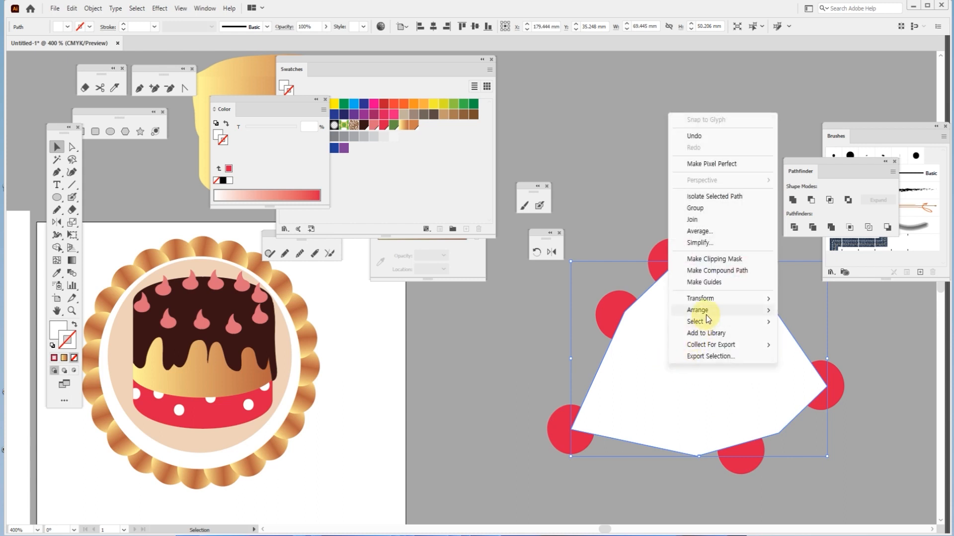
mouse_move(699, 312)
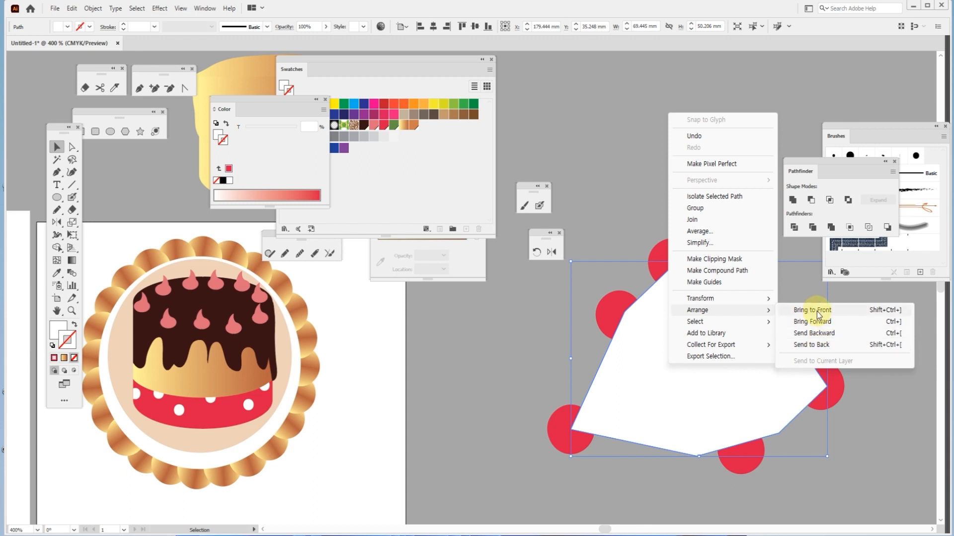
left_click(818, 344)
left_click(810, 337)
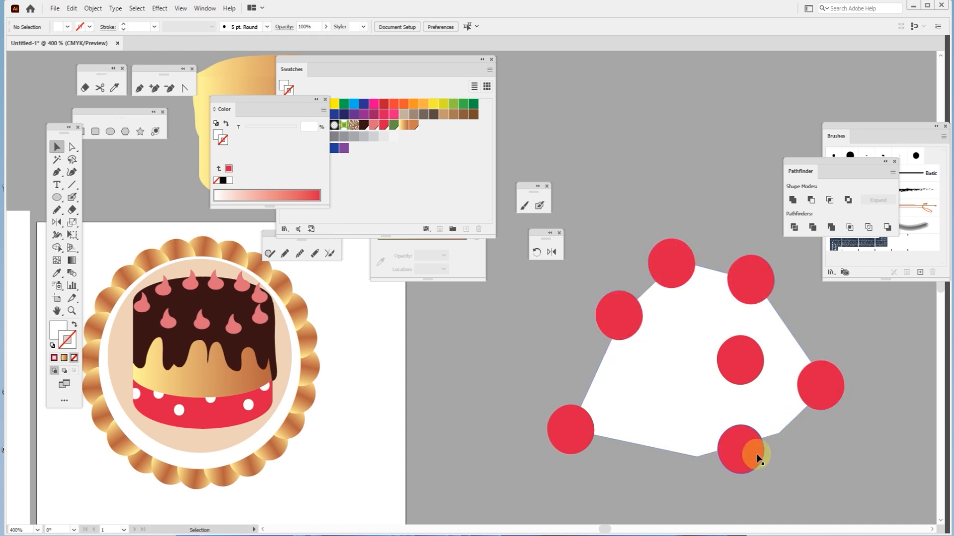
left_click(655, 386)
left_click(513, 352)
Step: Copy the white polygon and paste the duplicate in front at the same place
left_click(653, 371)
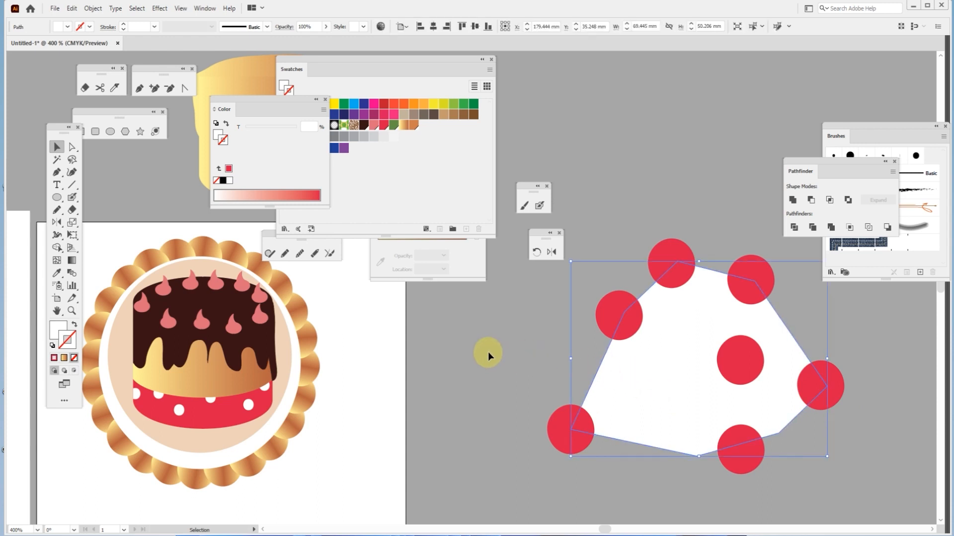
key("a")
key("v")
key("a")
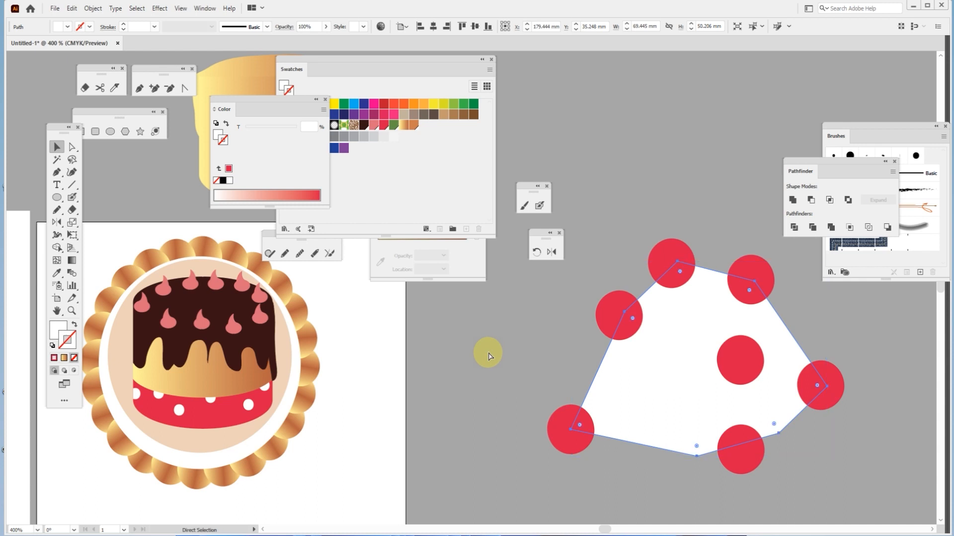
key("v")
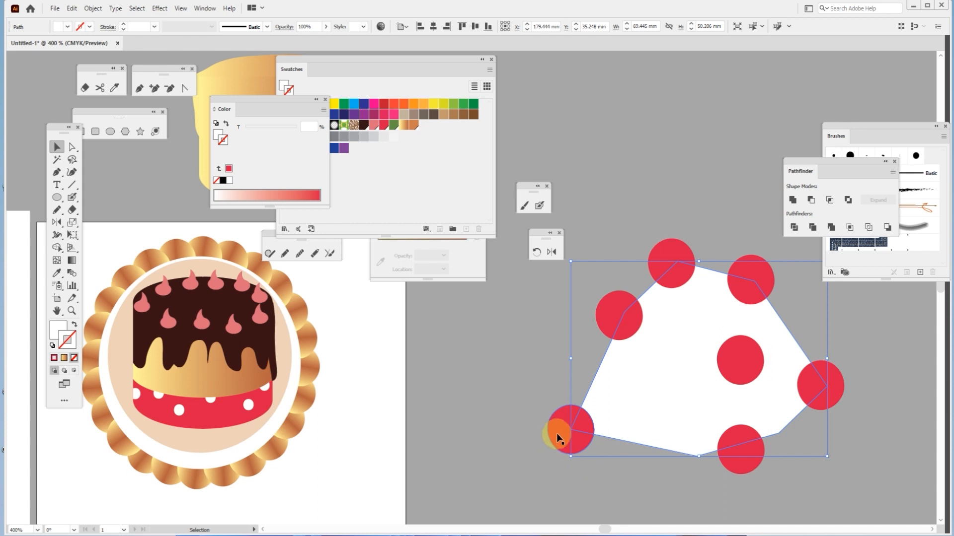
Step: Try to make a clipping mask from the polygon copy and the six outer red dots, and undo it
left_click(557, 431, "shift")
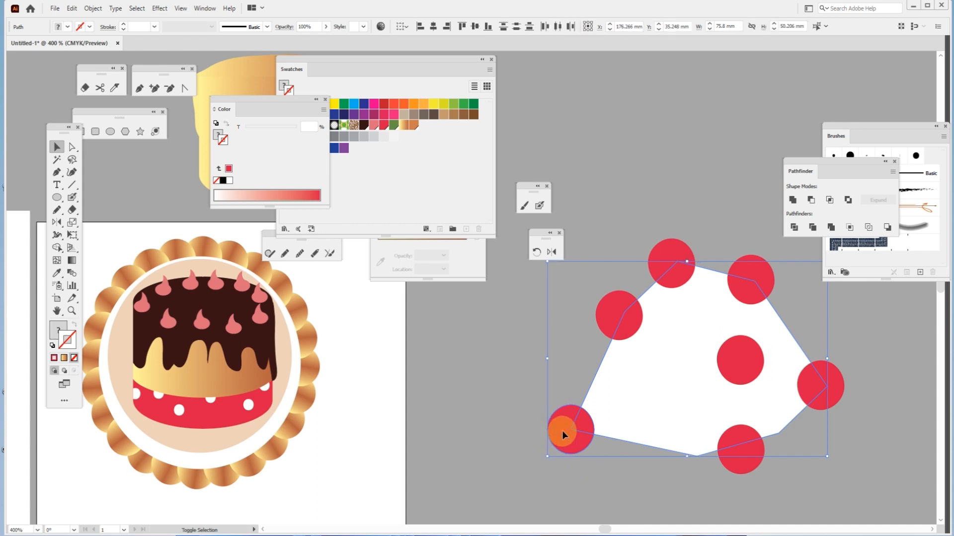
left_click(668, 250, "shift")
left_click(763, 273, "shift")
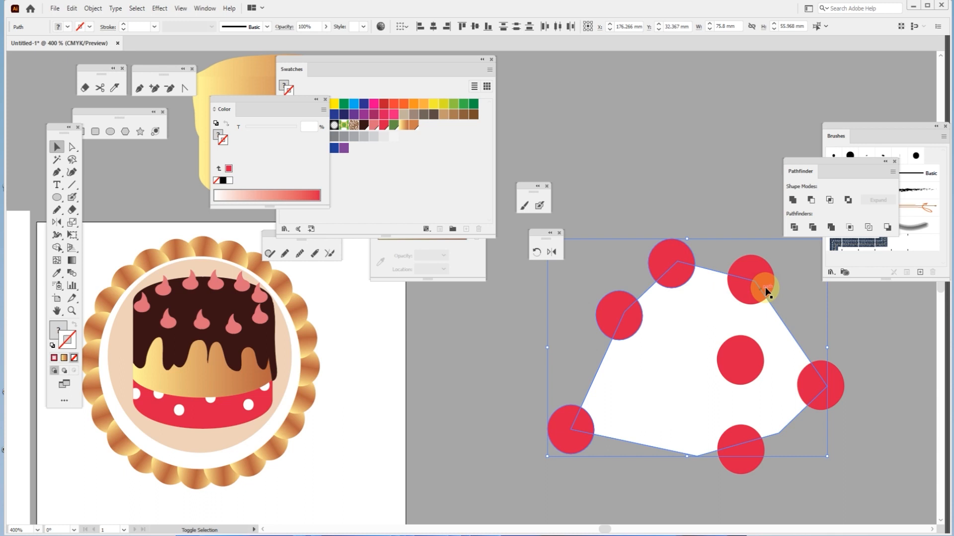
left_click(817, 371, "shift")
left_click(746, 468, "shift")
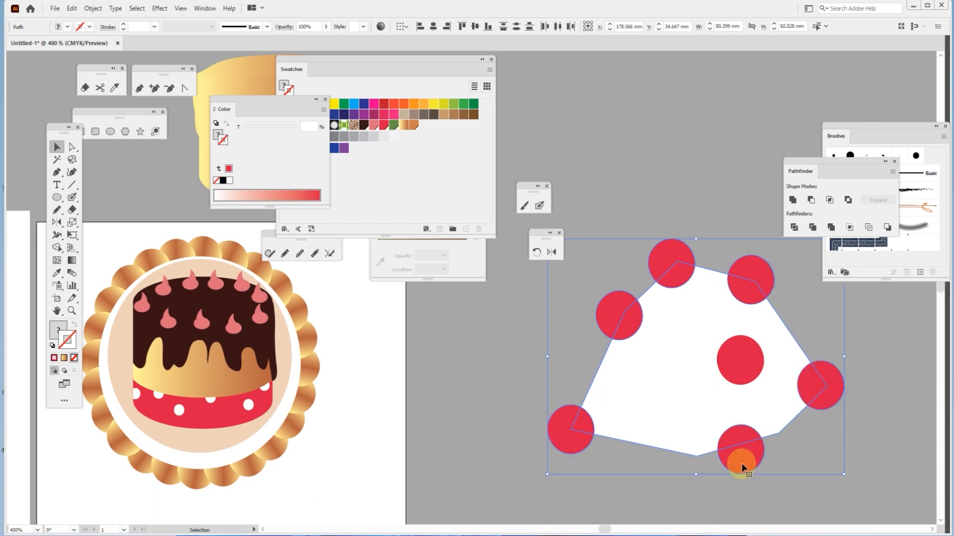
right_click(647, 369)
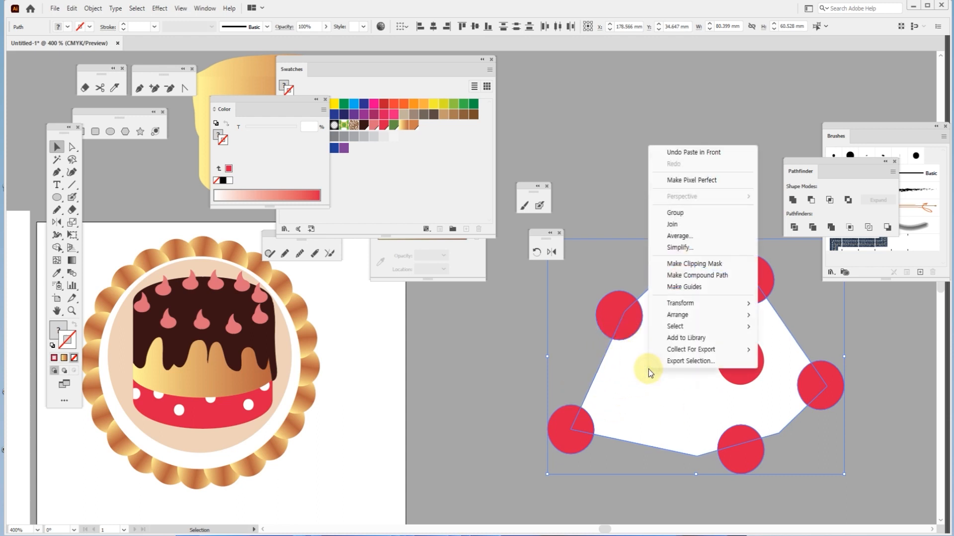
left_click(694, 267)
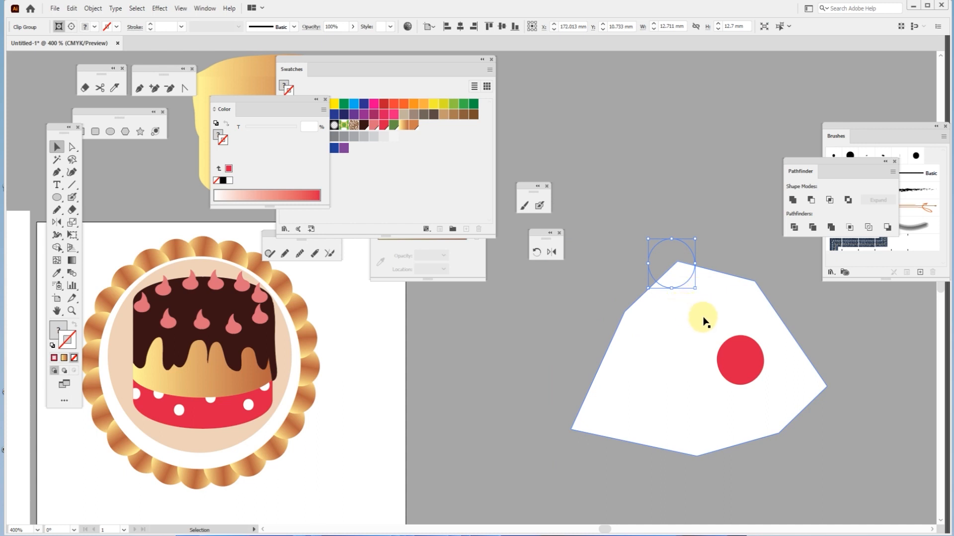
key("ctrl+z")
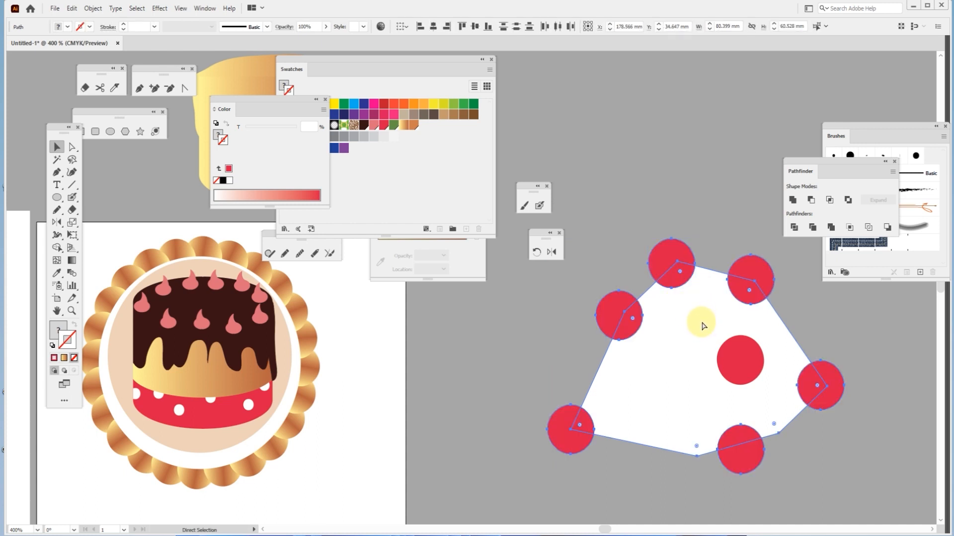
Step: Try moving the white polygon copy off to the side, and undo the move
left_click(820, 321)
left_click(688, 354)
left_click_drag(681, 362, 560, 383)
key("ctrl+z")
Step: Bring the white polygon copy to the front, above all the red dots
left_click(603, 387)
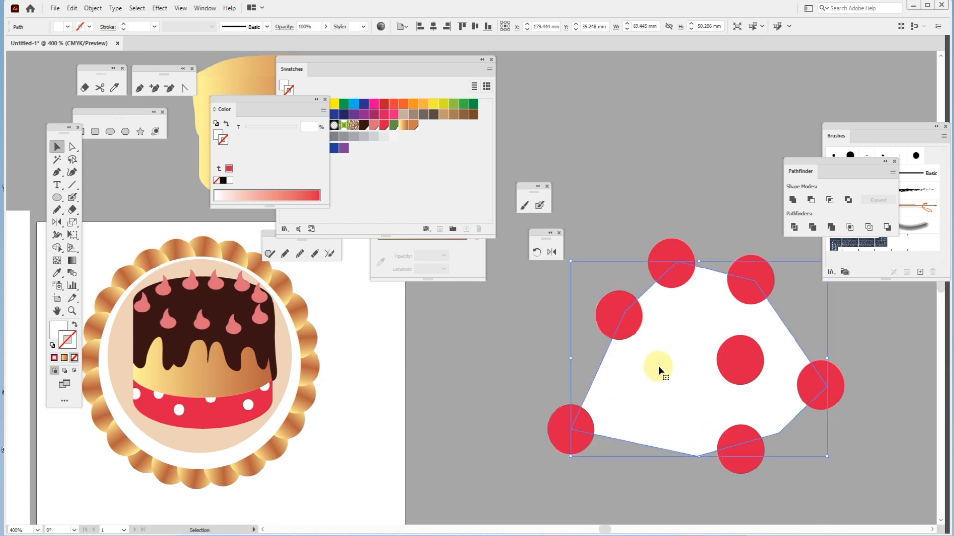
right_click(657, 368)
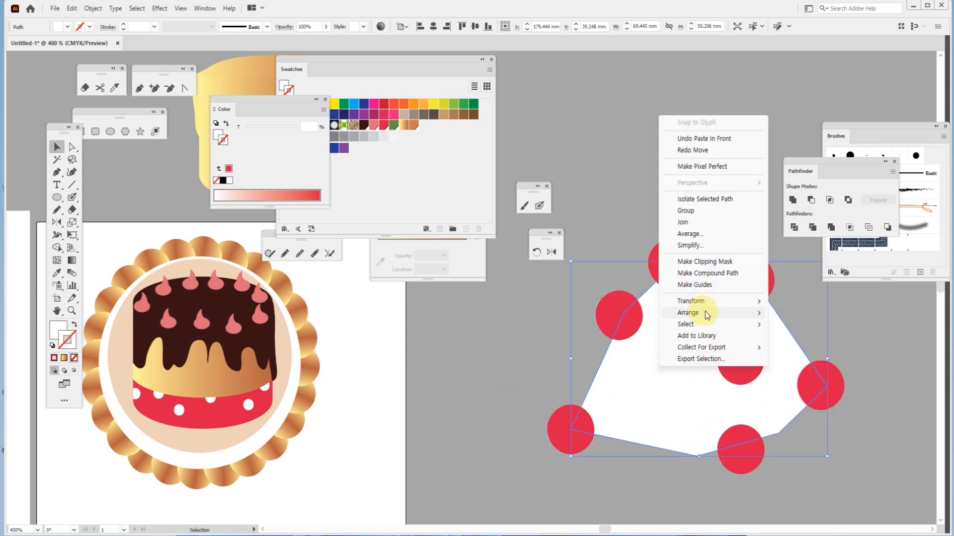
mouse_move(703, 312)
left_click(815, 317)
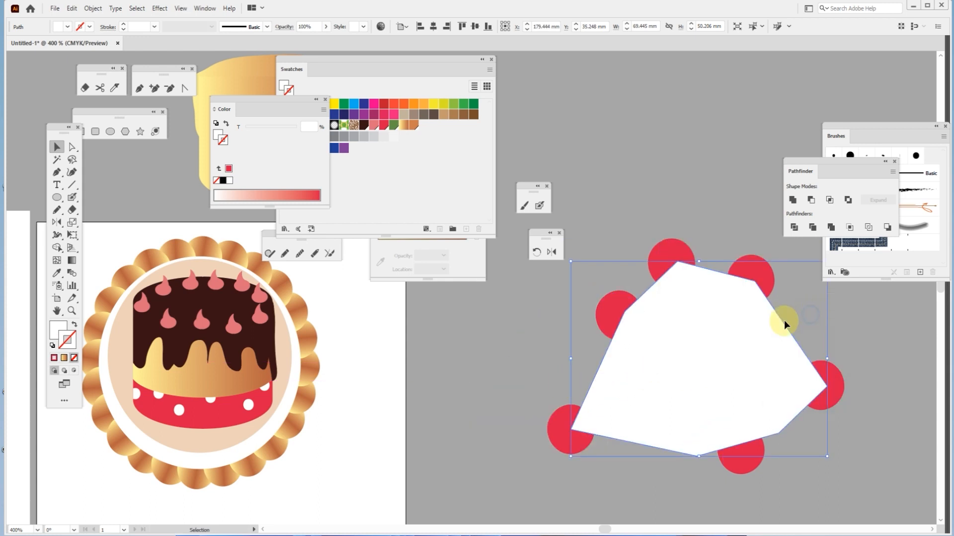
Step: Clip the six outer red dots to the polygon outline by making a clipping mask from them and the front polygon
left_click(556, 429, "shift")
left_click(617, 304, "shift")
left_click(675, 248, "shift")
left_click(760, 268, "shift")
left_click(839, 390, "shift")
left_click(747, 461, "shift")
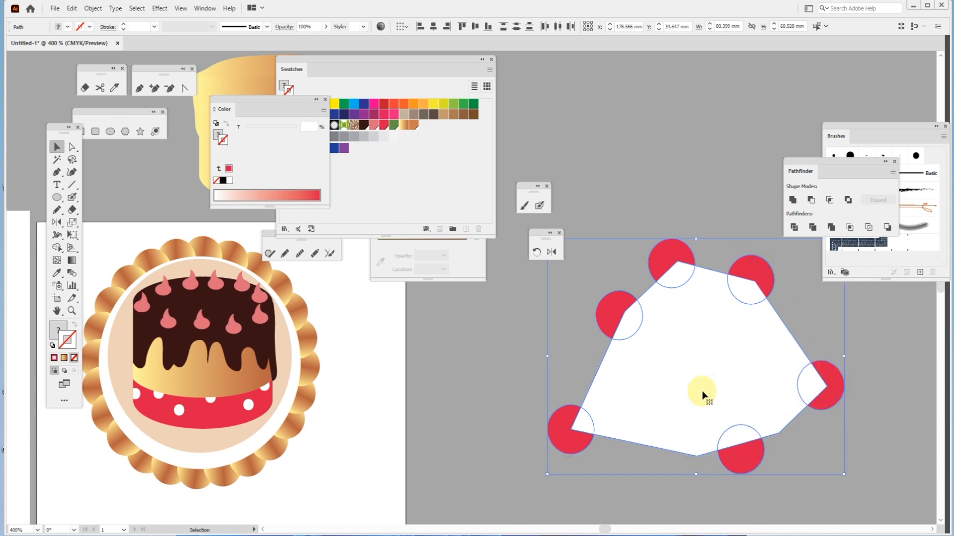
right_click(681, 356)
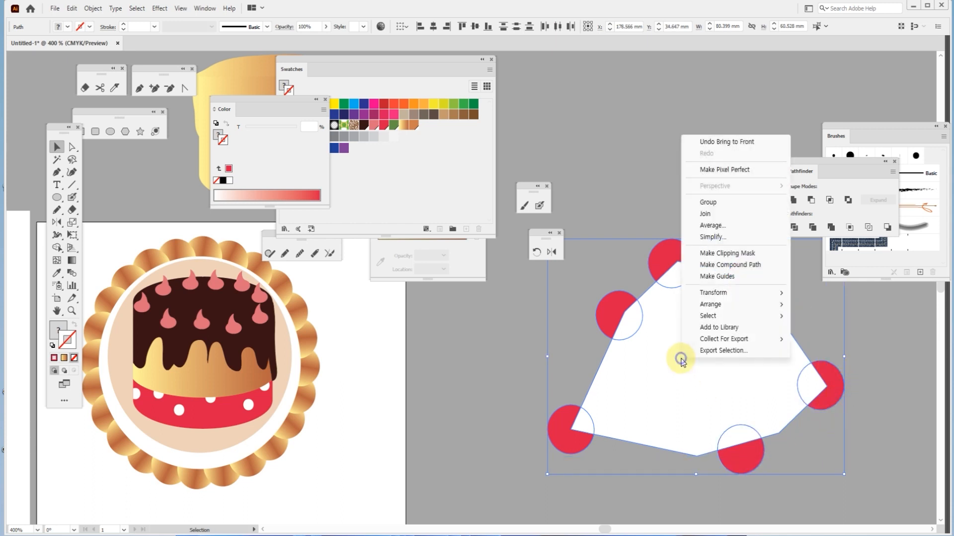
left_click(727, 253)
left_click(503, 350)
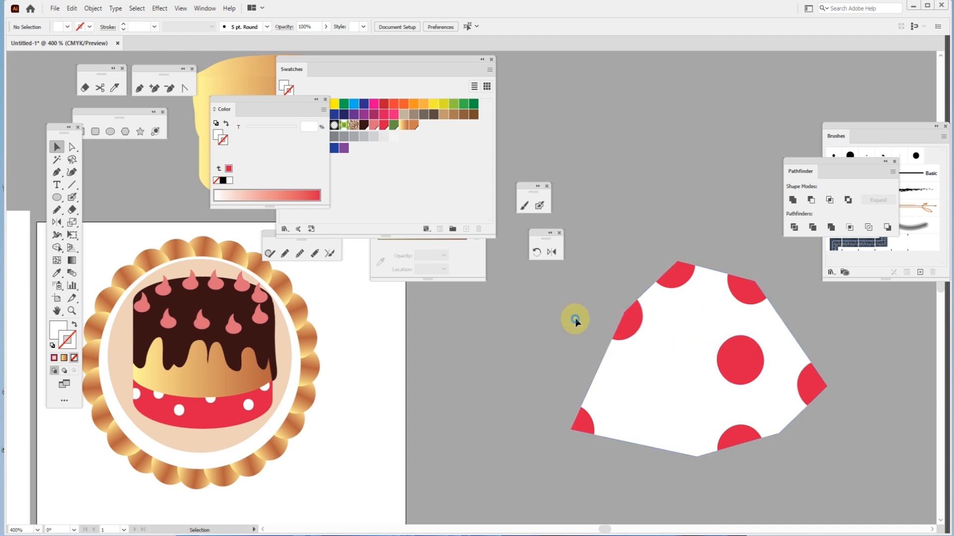
Step: Try moving the white background polygon away from the clipped dots, undo the move and deselect everything
left_click(653, 351)
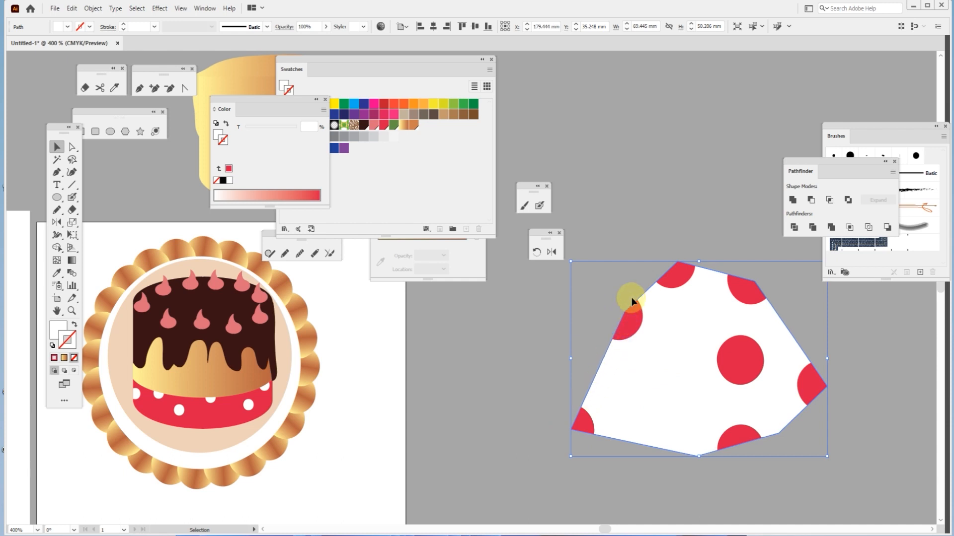
left_click(858, 360)
left_click_drag(695, 350, 664, 368)
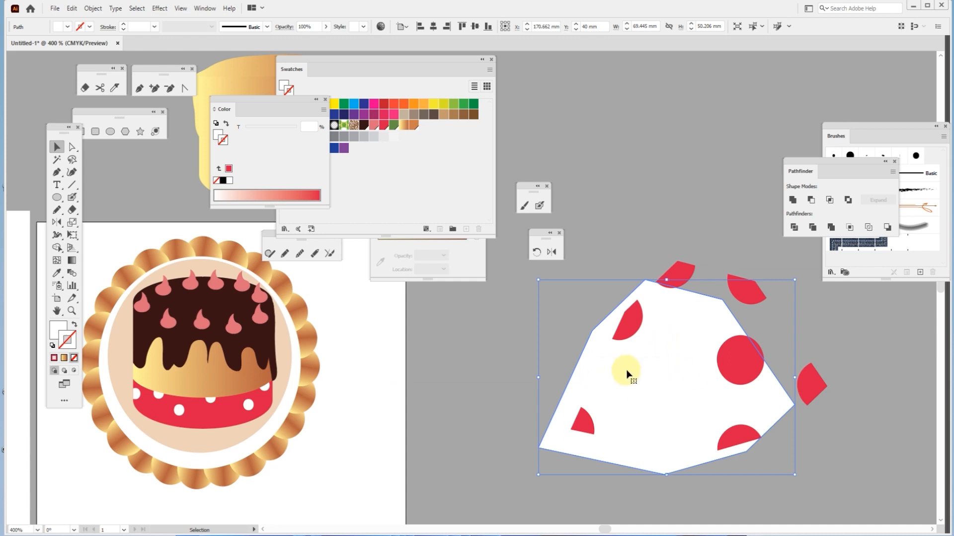
key("ctrl+z")
key("a")
key("v")
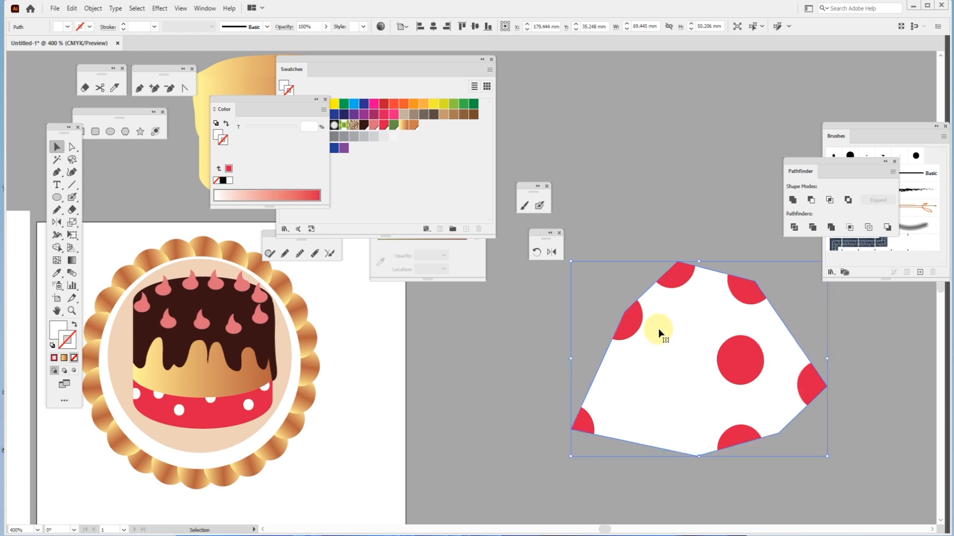
left_click(529, 342)
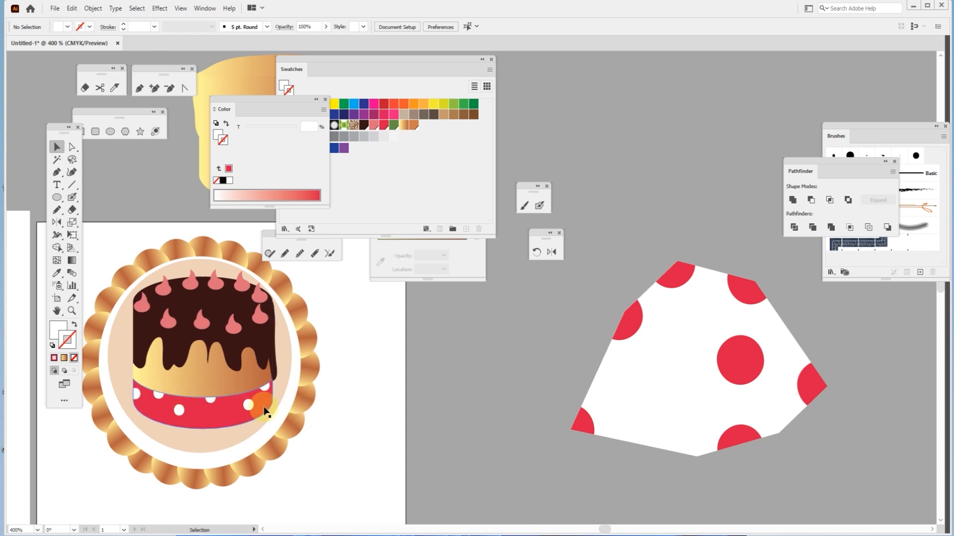
Step: Paint a small scribble with the Paintbrush above the dotted polygon, swapping the white fill onto the stroke
scroll(277, 405, "down", 3)
key("space")
left_click_drag(201, 411, 504, 432)
scroll(505, 432, "up", 1)
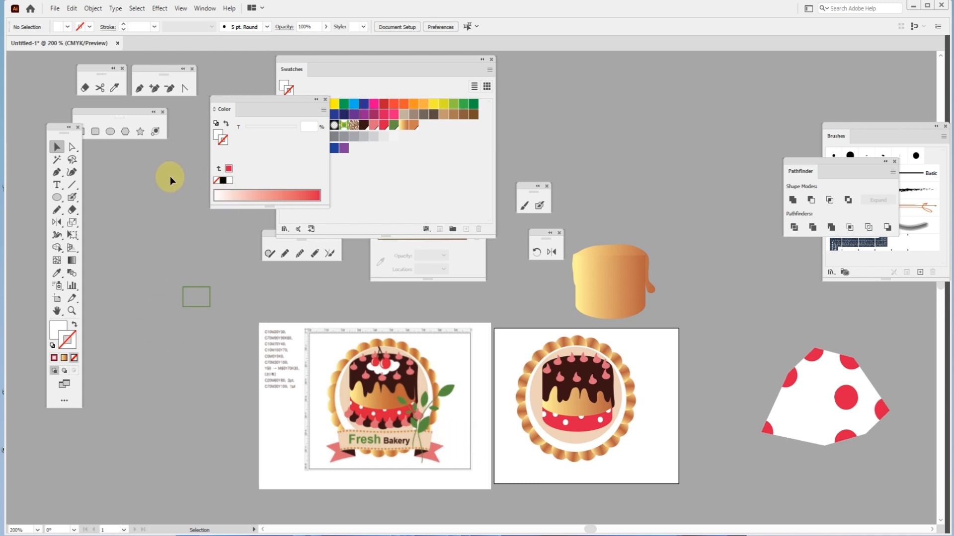
left_click(525, 206)
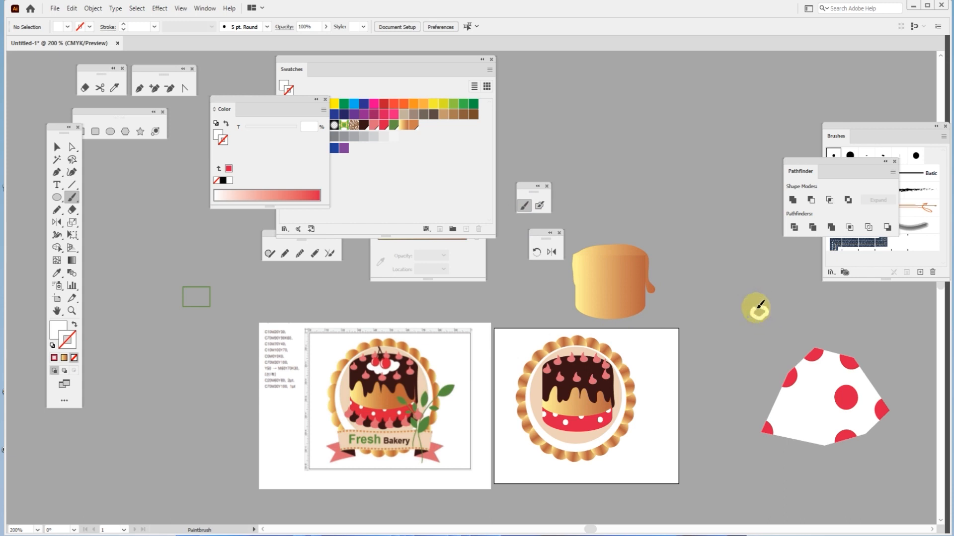
key("shift+x")
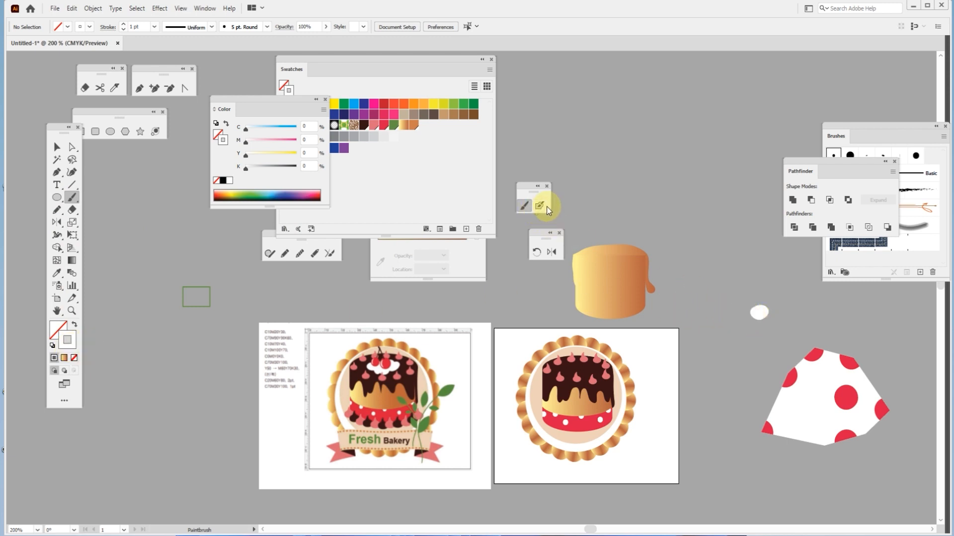
Step: Delete the dotted polygon with its clipped dots and the brush scribble above it
left_click(54, 147)
left_click(889, 487)
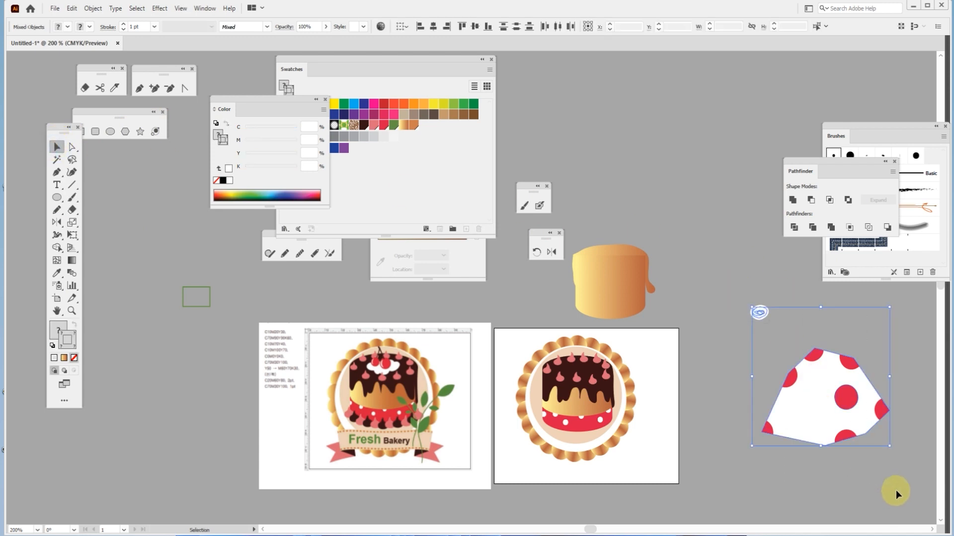
key("Delete")
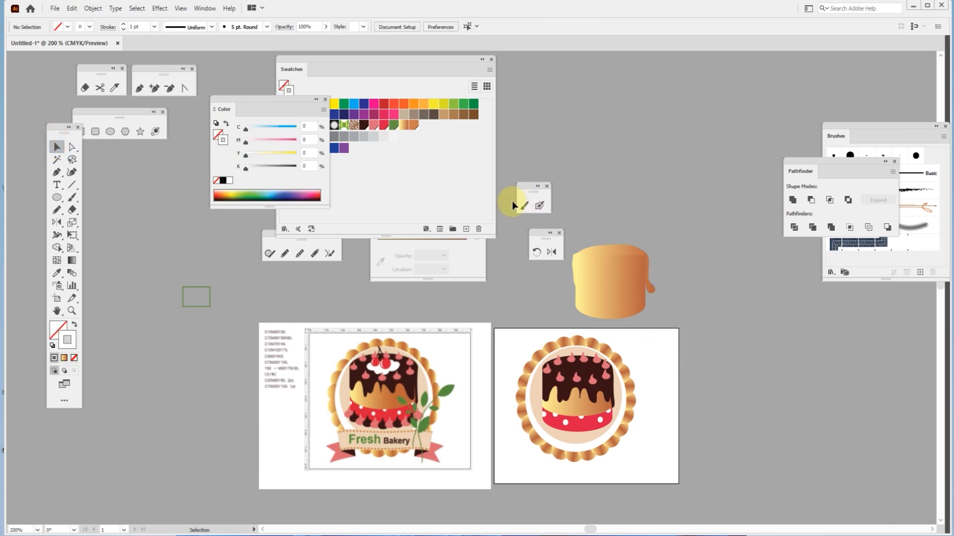
Step: Paint a solid white cloud-like blob about 15 by 10 mm with the Paintbrush on the empty canvas beside the artboard
left_click(523, 205)
mouse_move(741, 276)
left_mouse_down()
mouse_move(768, 278)
mouse_move(751, 279)
mouse_move(760, 288)
mouse_move(749, 279)
mouse_move(758, 284)
left_mouse_up()
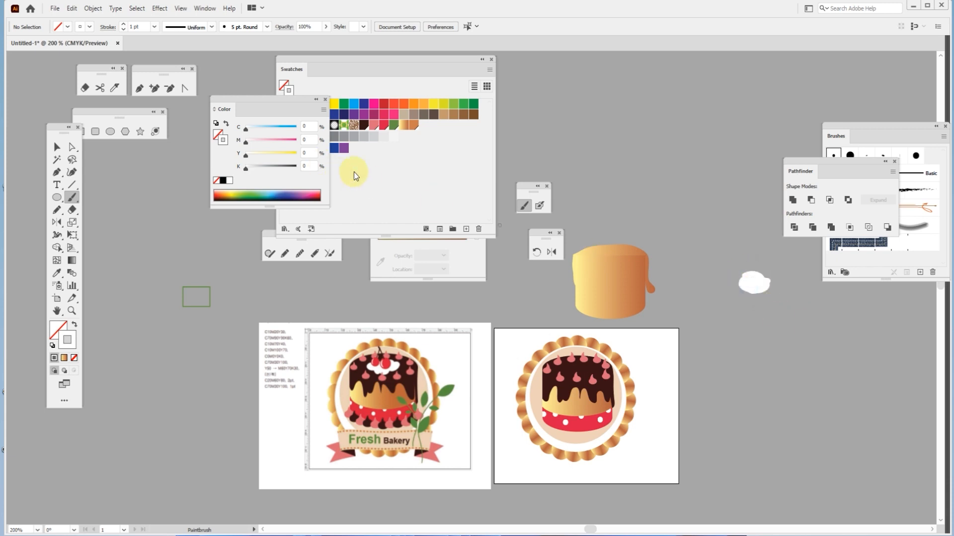
left_click(56, 147)
Step: Outline the stroke of the white cloud-like blob and unite its overlapping areas into one shape
left_click(755, 291)
left_click(93, 8)
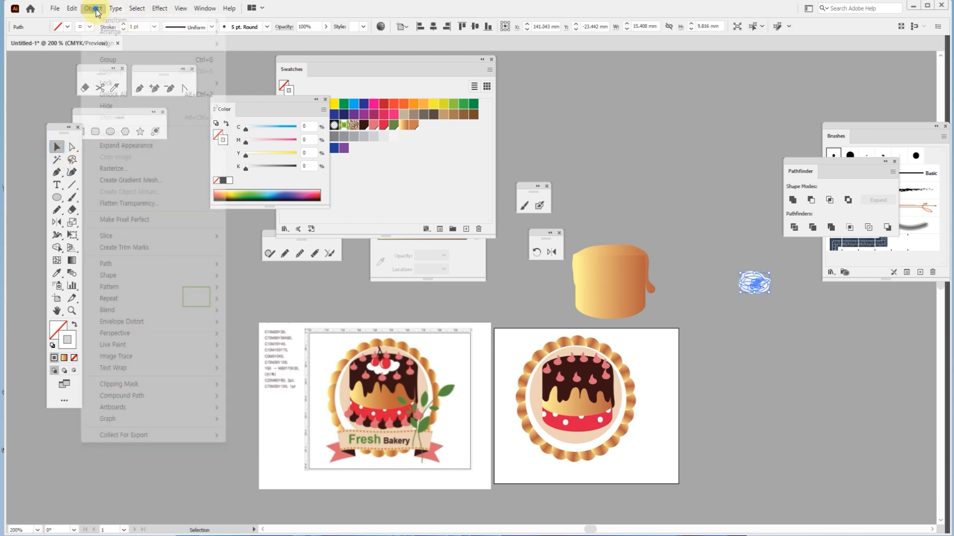
mouse_move(128, 263)
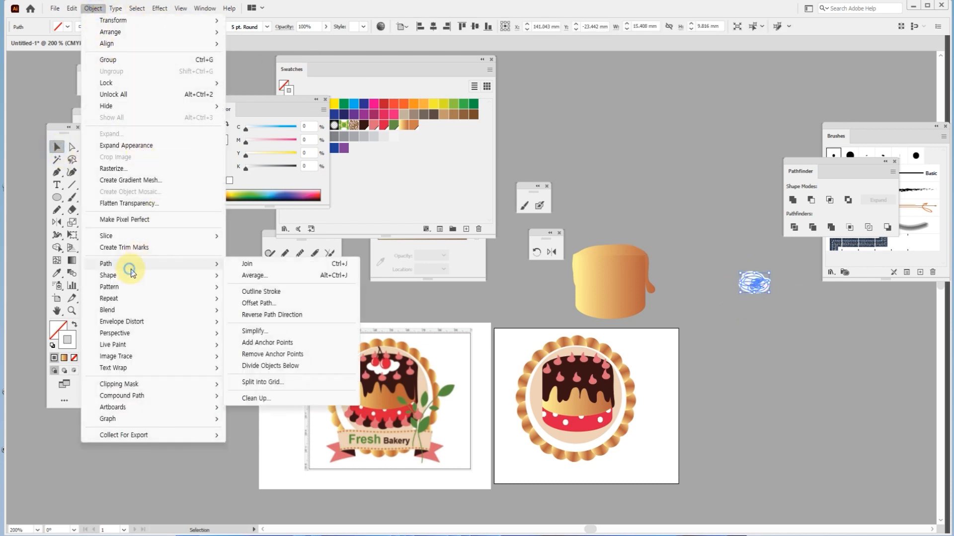
left_click(281, 296)
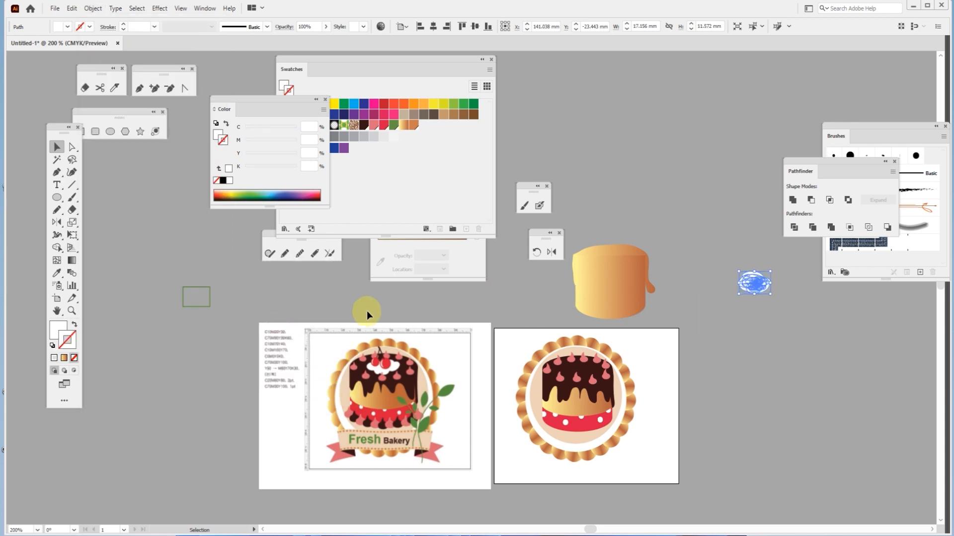
left_click(793, 200)
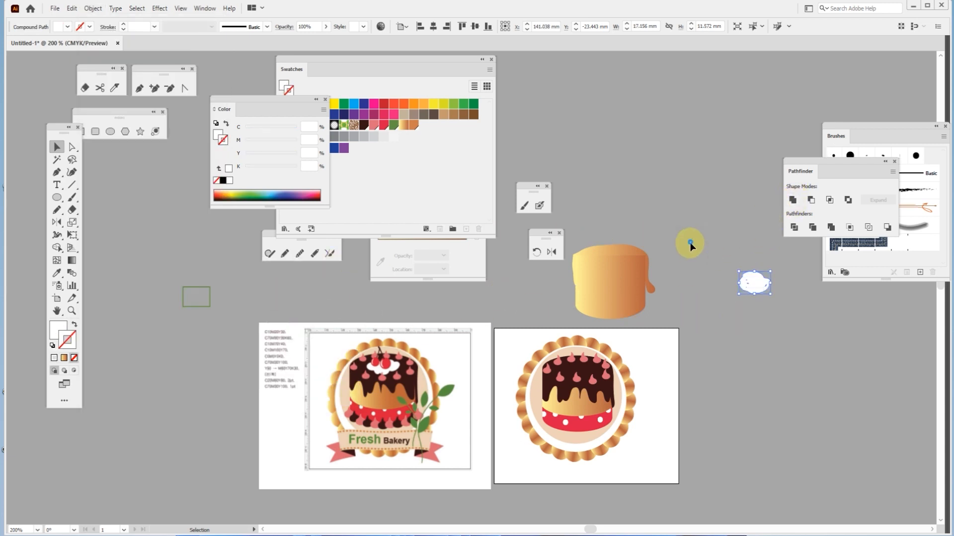
Step: Delete the white cloud-like blob together with its leftover paths
left_click(690, 242)
left_click_drag(720, 251, 779, 329)
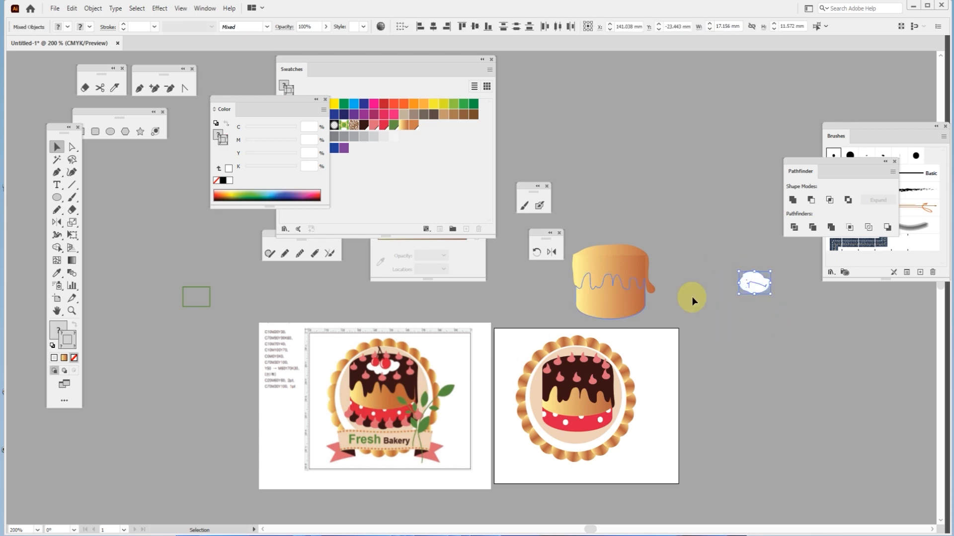
key("Delete")
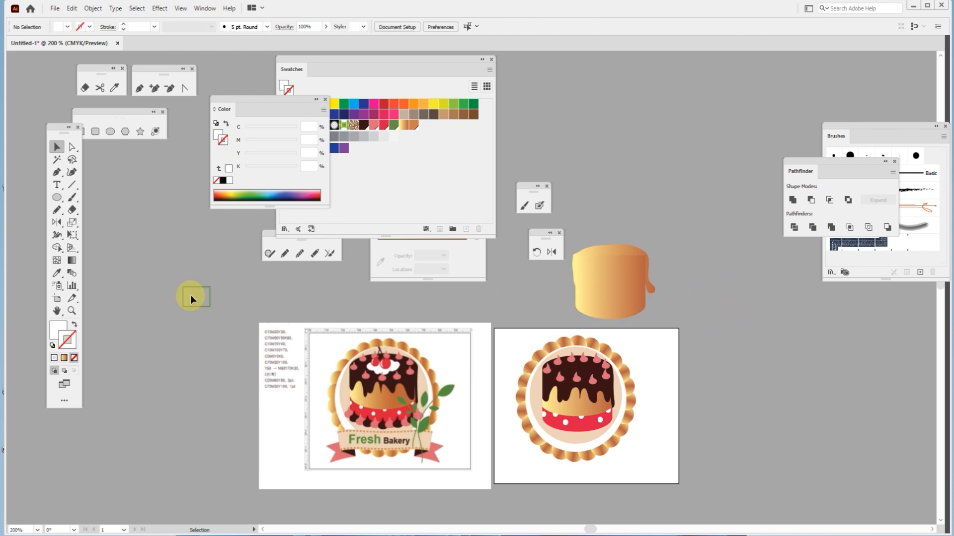
Step: Flatten the default Blob Brush tip to an ellipse with 61% roundness in the Blob Brush tool options
scroll(387, 380, "up", 2)
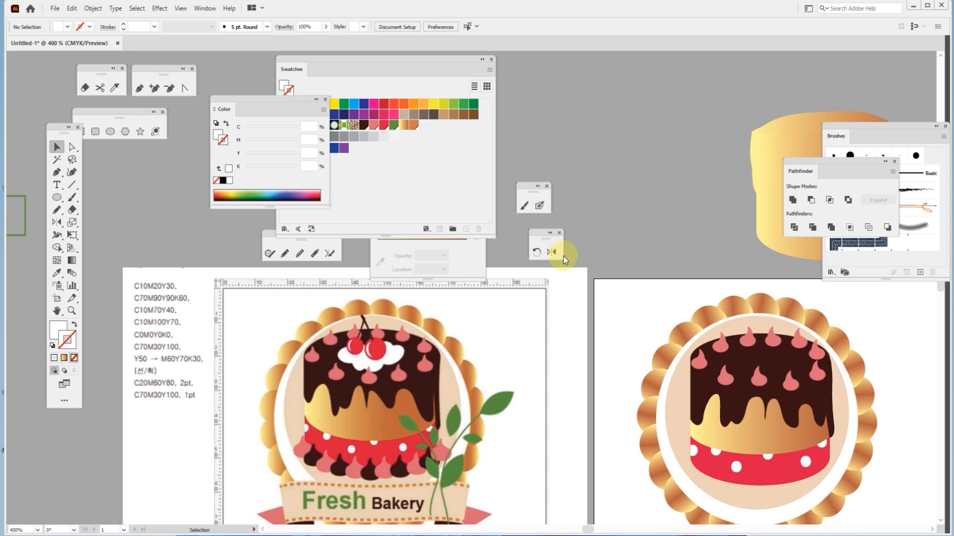
left_click(541, 208)
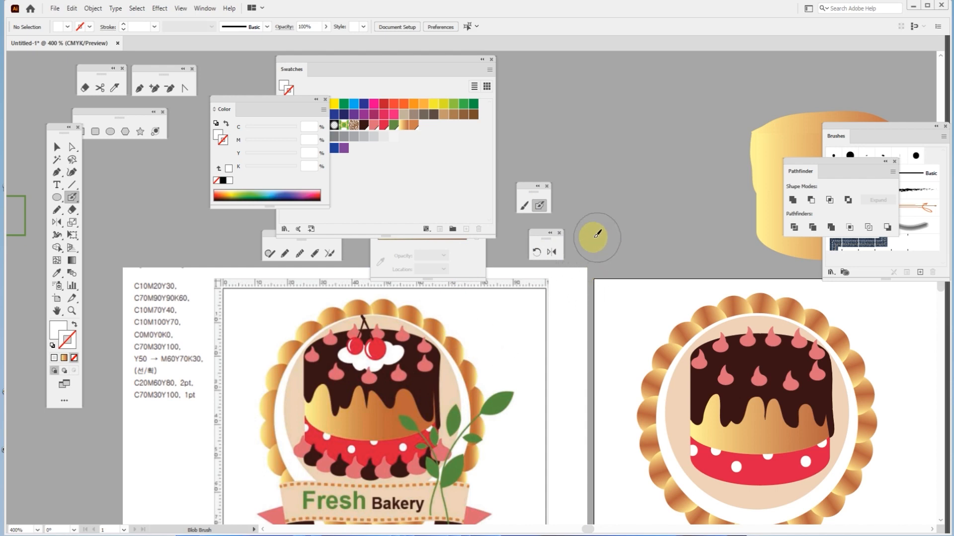
double_click(539, 207)
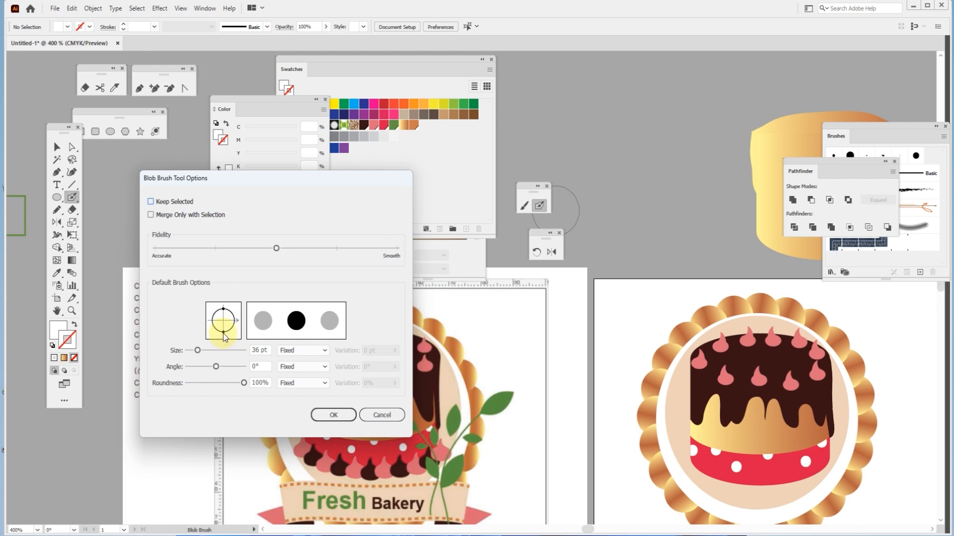
left_click_drag(223, 332, 224, 329)
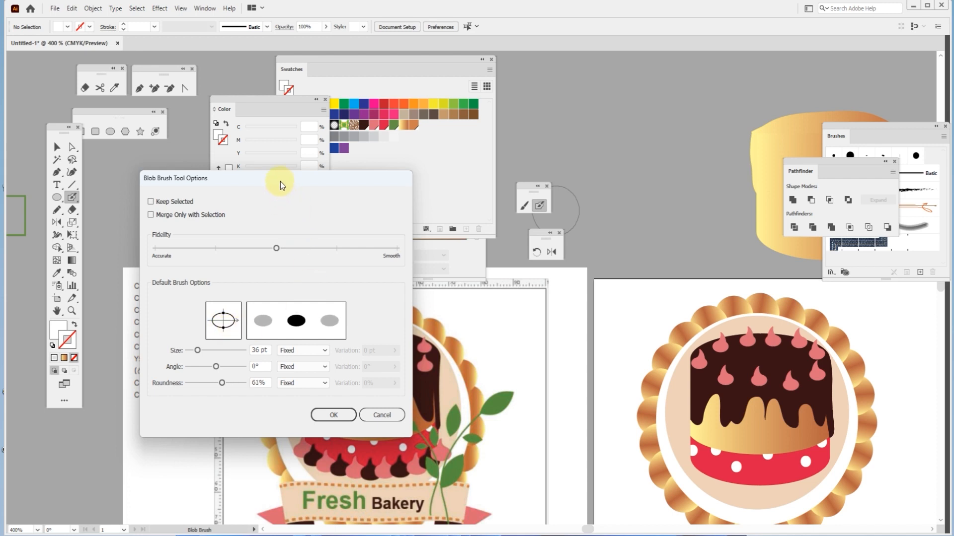
left_click_drag(280, 181, 175, 215)
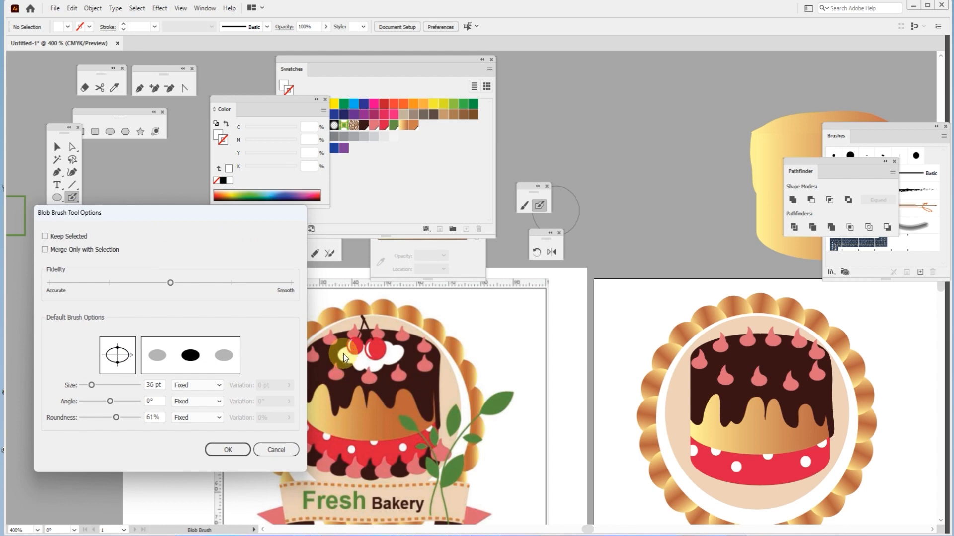
mouse_move(119, 367)
left_mouse_down()
mouse_move(131, 347)
mouse_move(114, 351)
mouse_move(113, 368)
mouse_move(135, 341)
mouse_move(100, 358)
mouse_move(139, 348)
mouse_move(122, 367)
left_mouse_up()
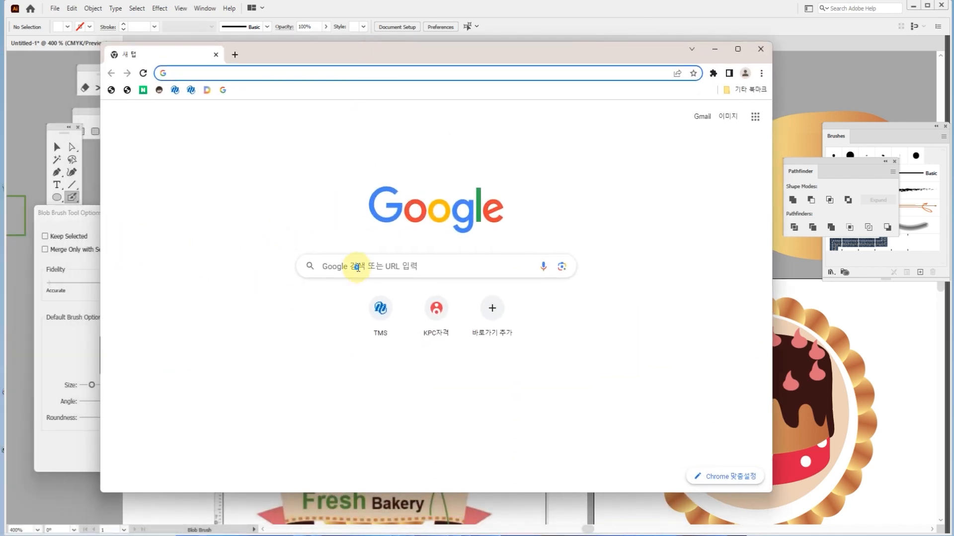
Step: Switch to the Chrome browser and search Google Images for "동화일러스트"
left_click(357, 268)
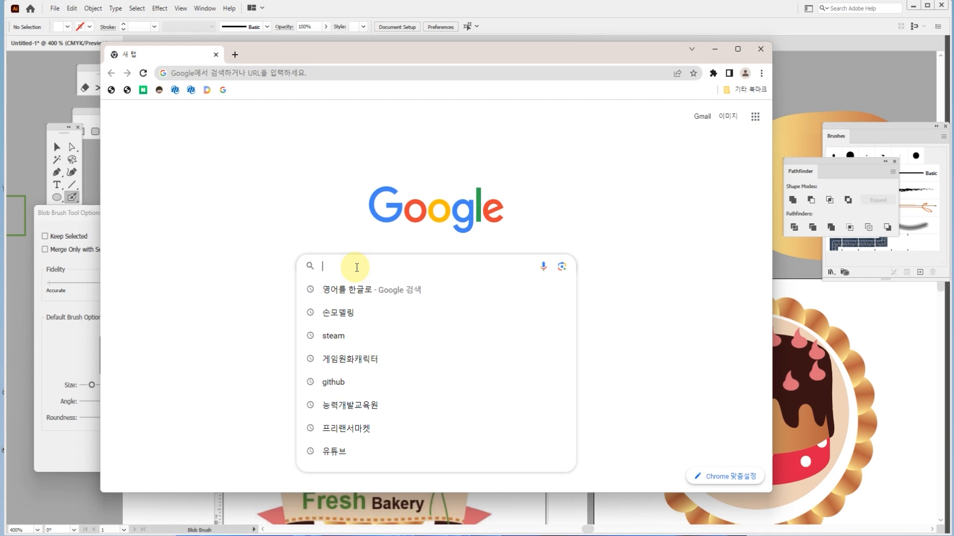
type("동화일러스트")
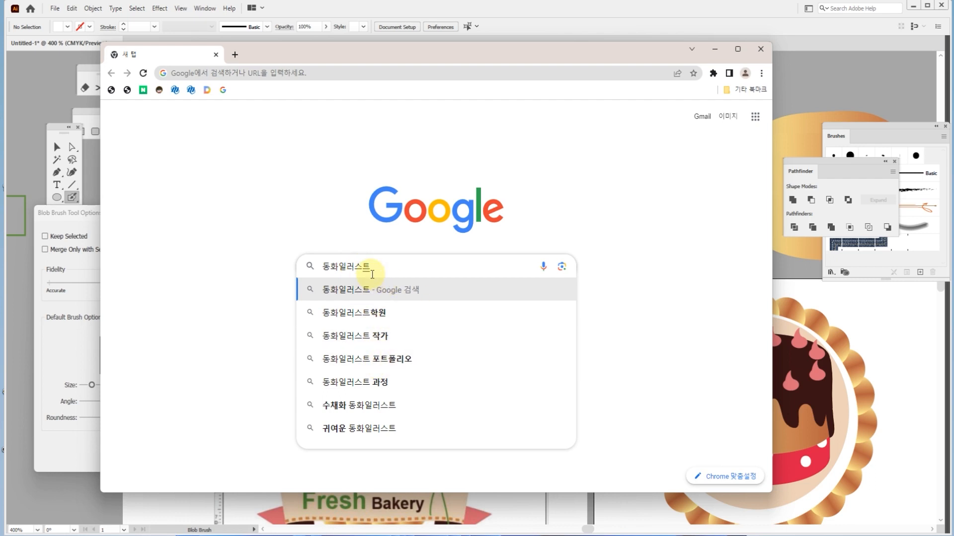
key("Return")
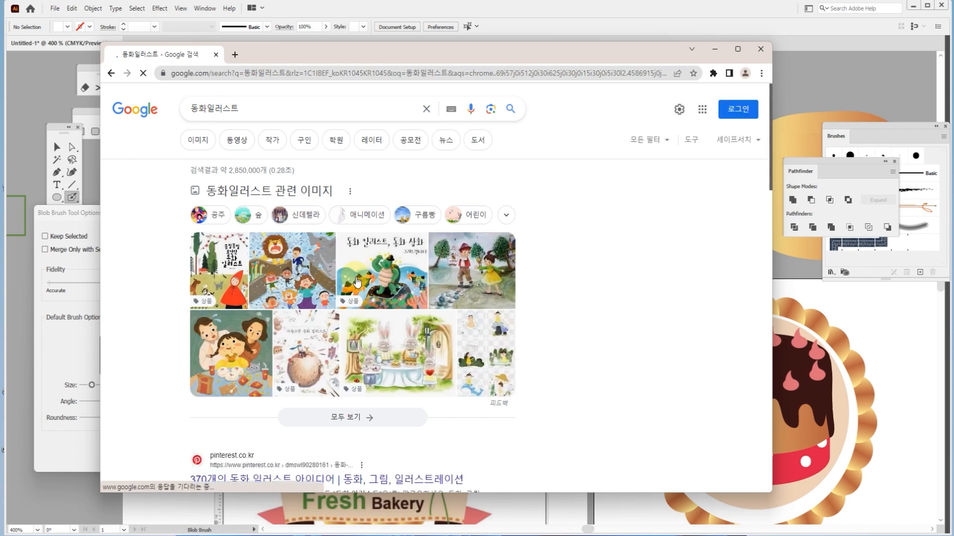
left_click(200, 140)
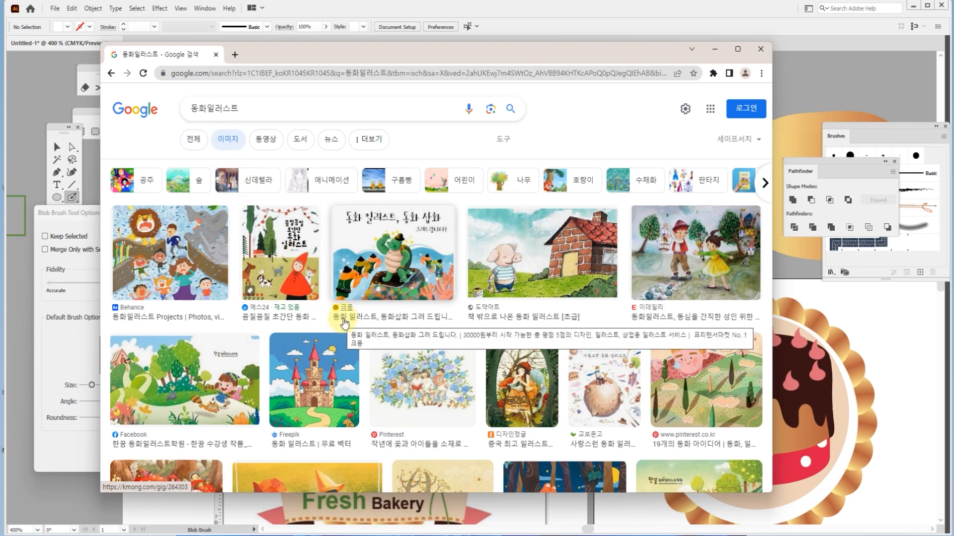
Step: Preview the garden illustration with the girl and dog, open its source Facebook post and read through it
left_click(195, 397)
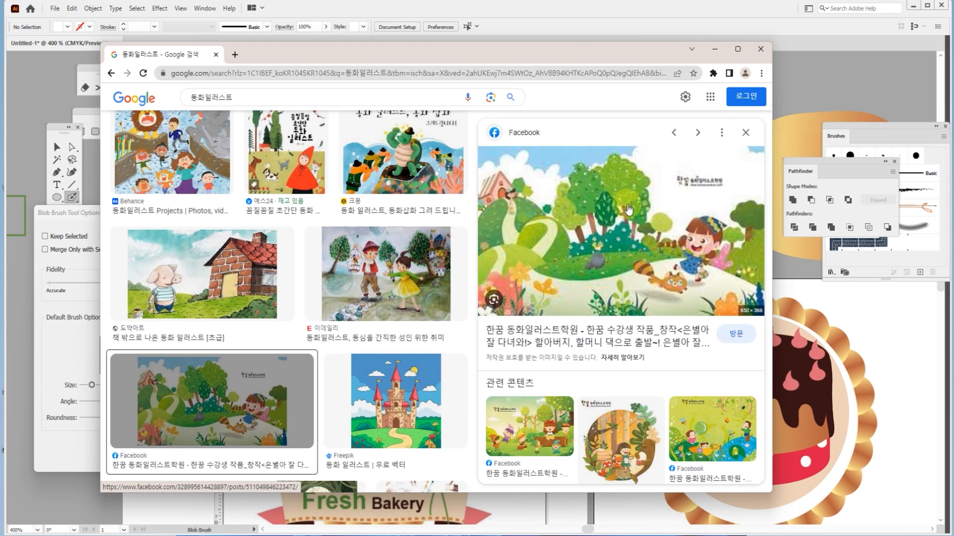
left_click(611, 213)
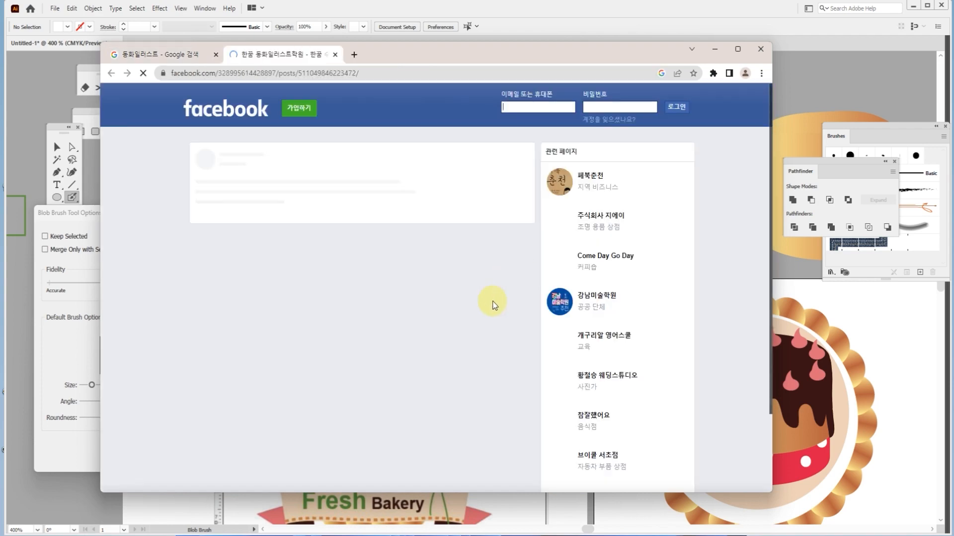
scroll(500, 294, "down", 1)
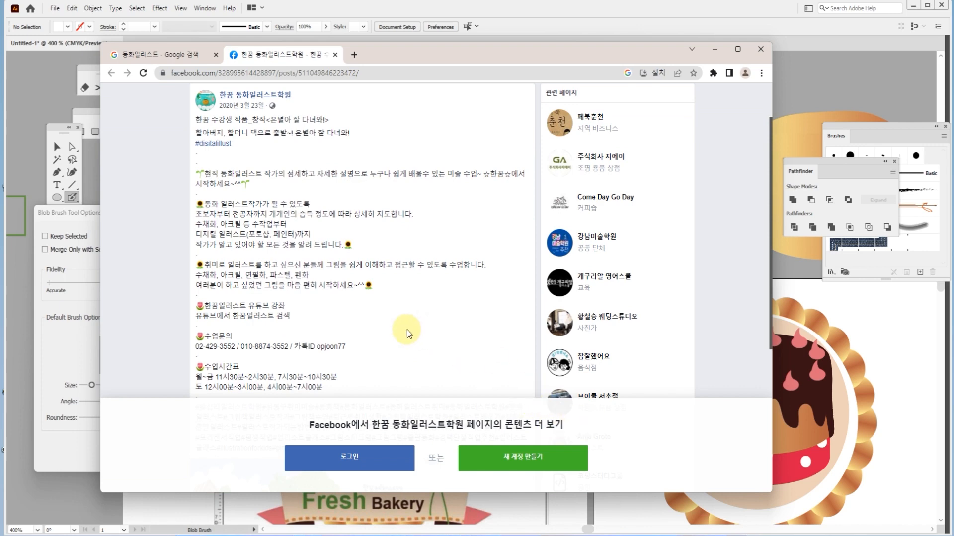
Step: Open the post's garden illustration in the photo viewer, enlarge it and examine its trees, flowers and characters
scroll(407, 329, "up", 1)
scroll(423, 323, "down", 5)
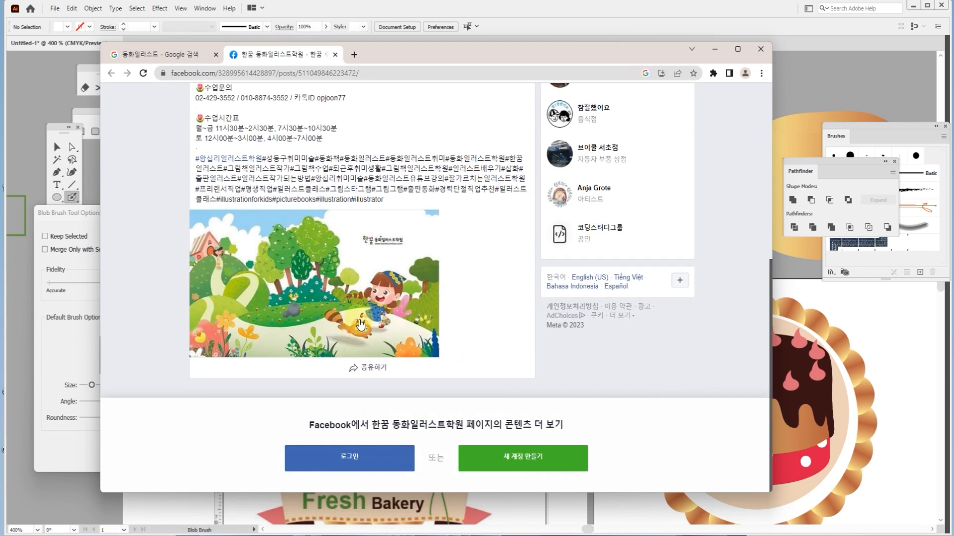
left_click(362, 323)
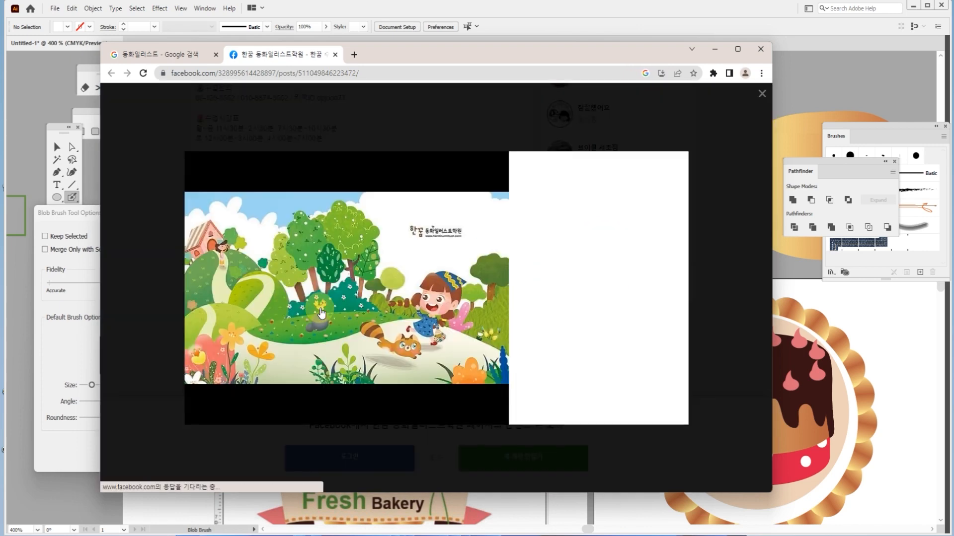
key("ctrl+plus")
key("ctrl+plus")
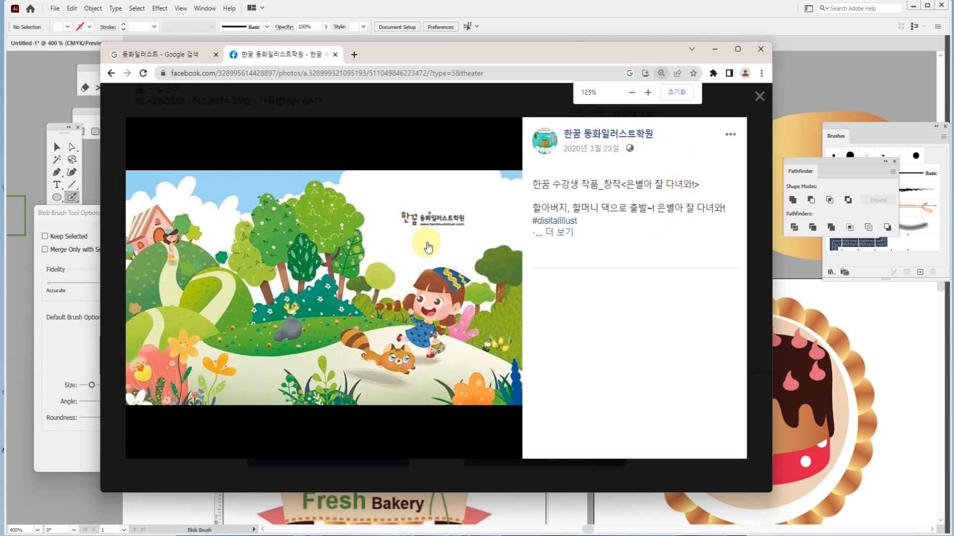
key("ctrl+plus")
key("ctrl+plus")
key("ctrl+plus")
key("ctrl+plus")
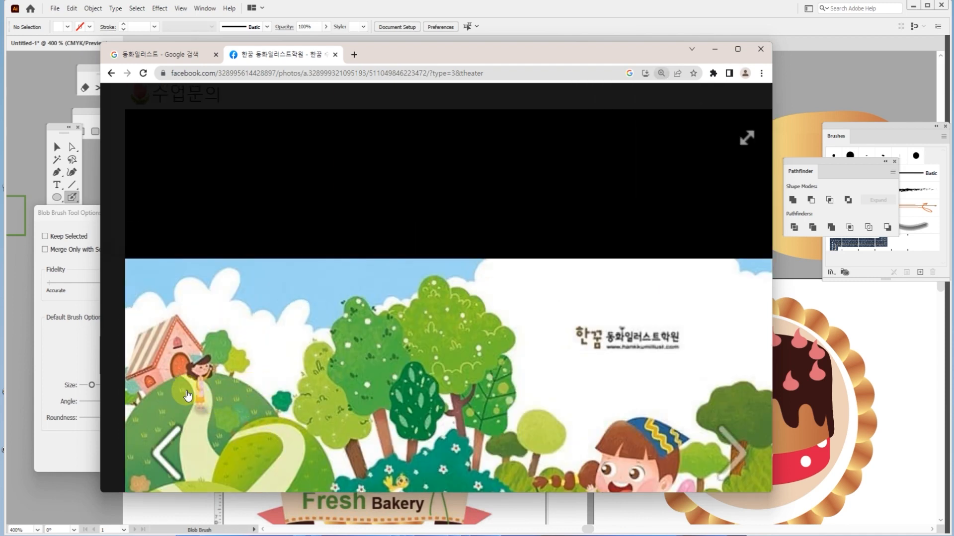
scroll(169, 388, "down", 1)
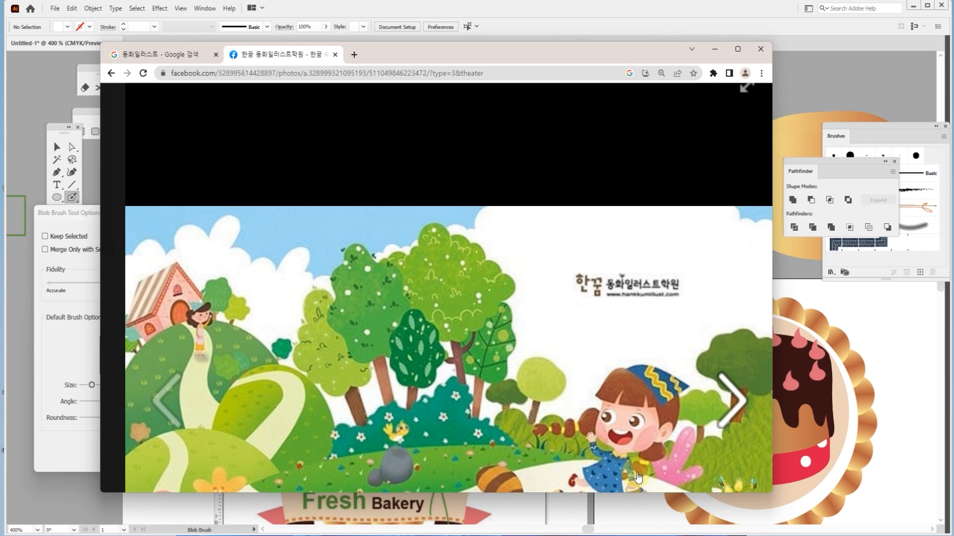
scroll(636, 478, "down", 2)
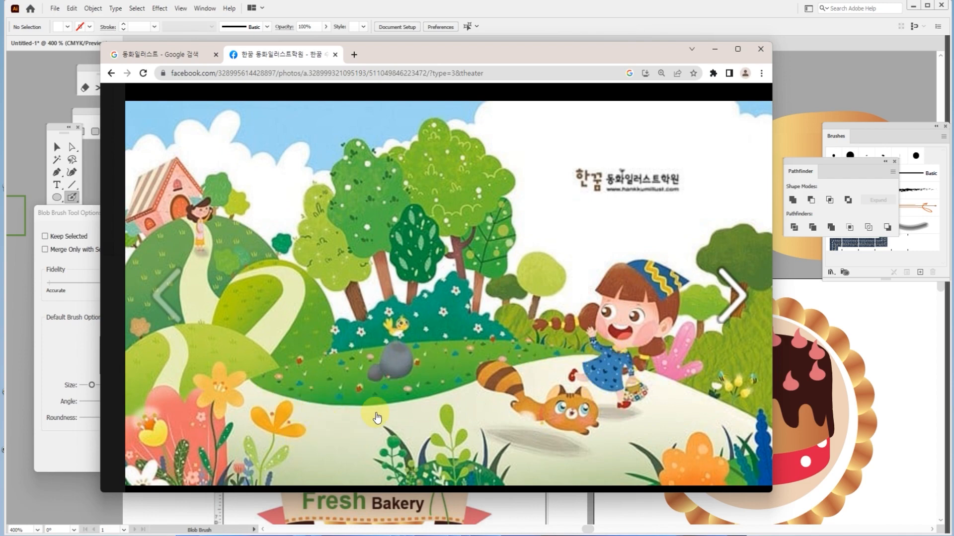
scroll(359, 434, "down", 2)
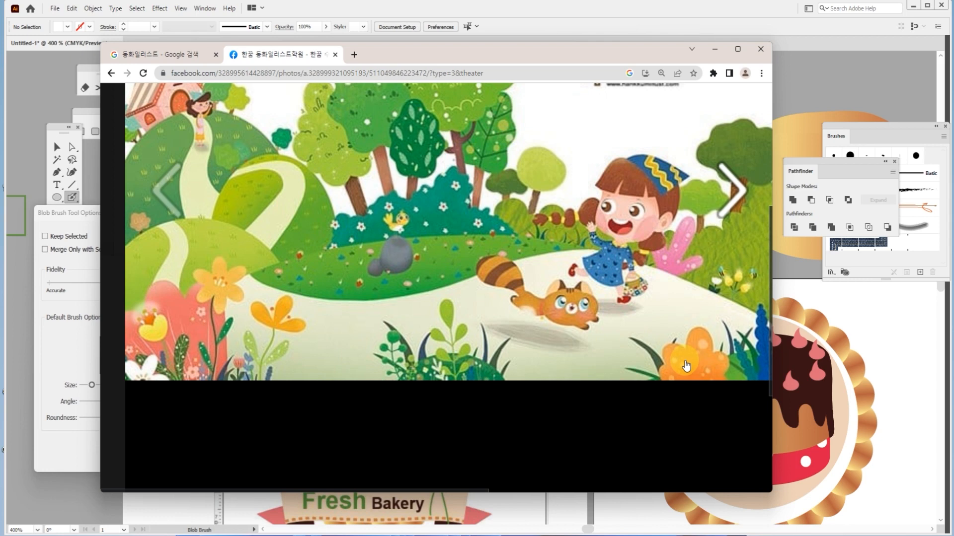
scroll(348, 223, "up", 2)
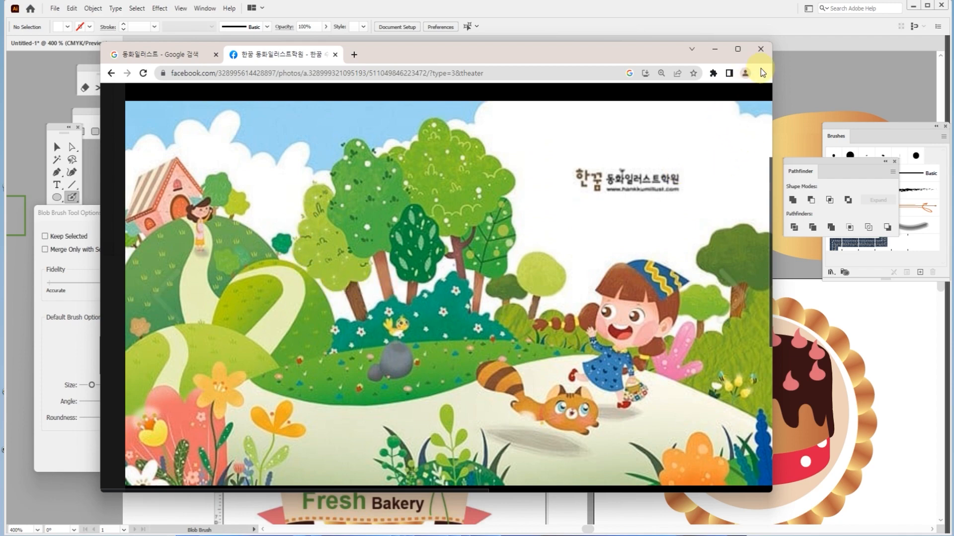
Step: Switch back to Illustrator, cancel the Blob Brush tool options and bring an empty area beside the gradient cake shape into view
left_click(714, 48)
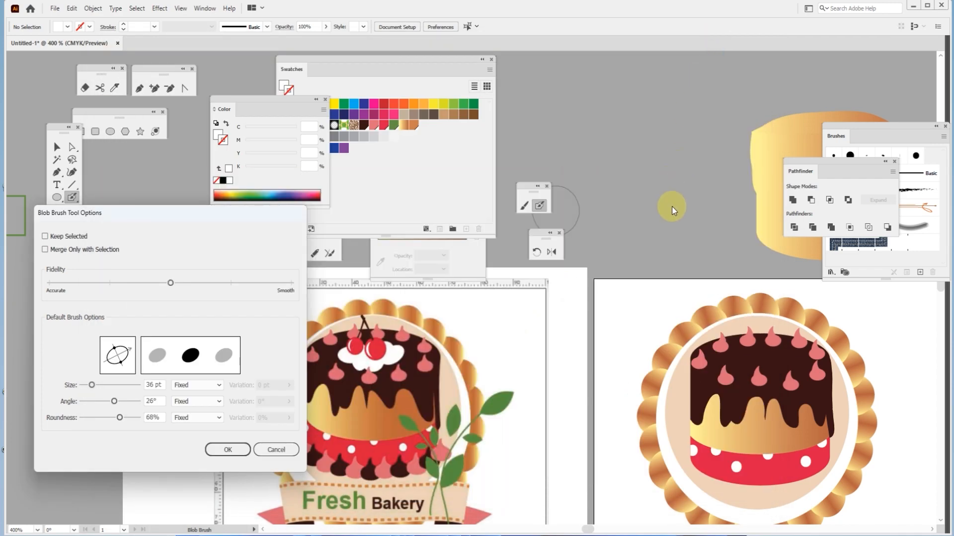
left_click(277, 449)
mouse_move(681, 185)
left_mouse_down()
mouse_move(434, 393)
mouse_move(506, 461)
left_mouse_up()
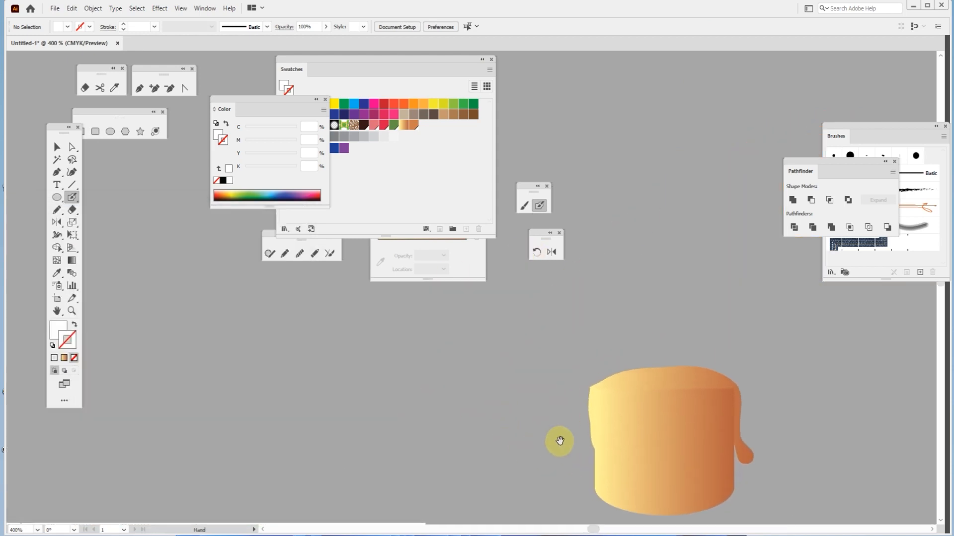
Step: Paint overlapping green circles of increasing size with the Blob Brush above the gradient cake shape to form tree foliage
left_click(466, 106)
left_click(670, 168)
left_click(658, 209)
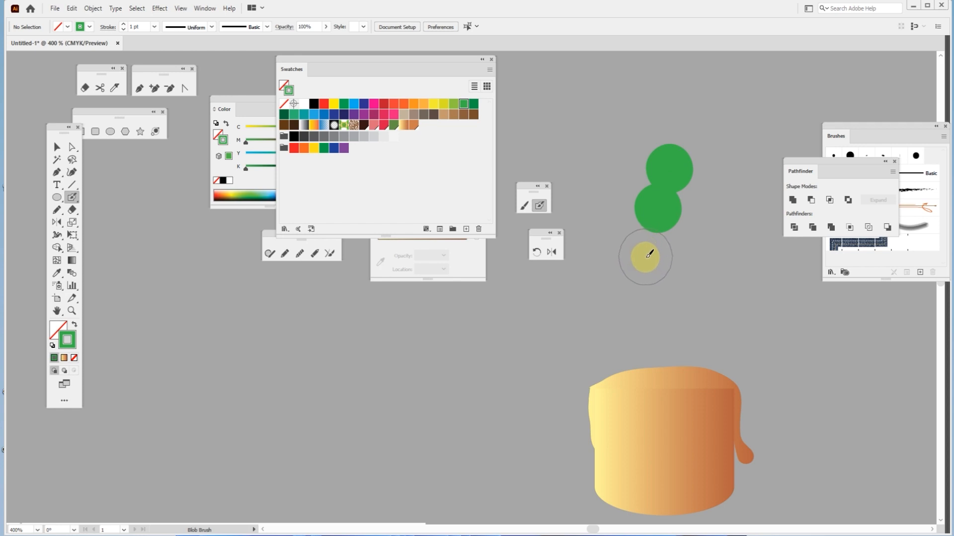
left_click(647, 257)
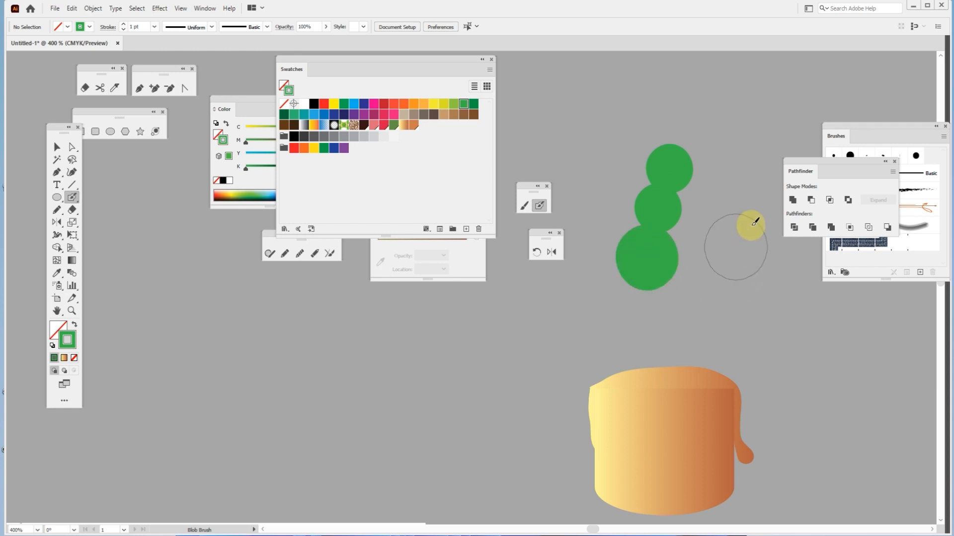
left_click(702, 280)
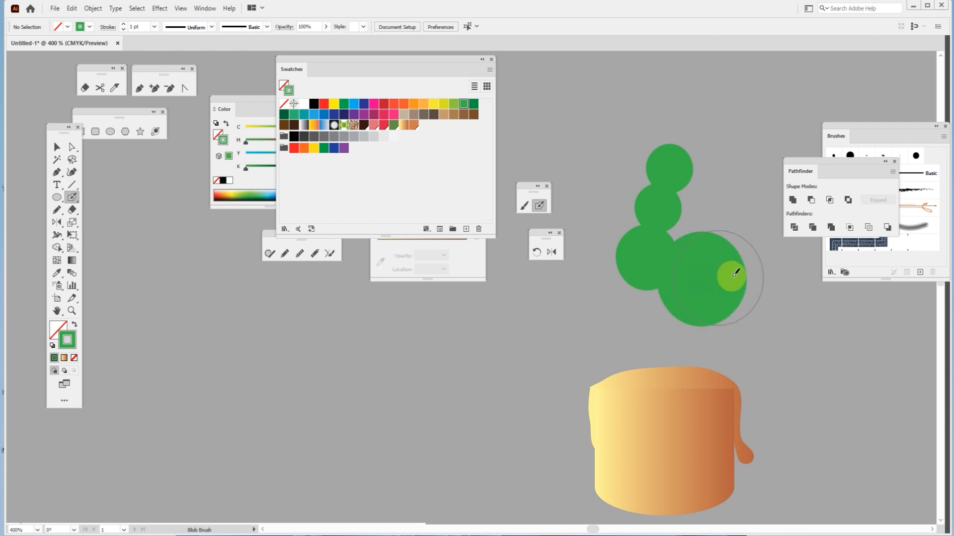
left_click(707, 205)
mouse_move(719, 199)
left_mouse_down()
mouse_move(728, 229)
mouse_move(749, 234)
mouse_move(738, 254)
mouse_move(765, 259)
left_mouse_up()
Step: Move the Pathfinder and Brushes panels away from the tree and add more rounded green lobes to the foliage's upper part
mouse_move(819, 161)
left_mouse_down()
mouse_move(858, 218)
mouse_move(853, 299)
left_mouse_up()
left_click_drag(854, 132, 889, 281)
left_click_drag(756, 192, 770, 213)
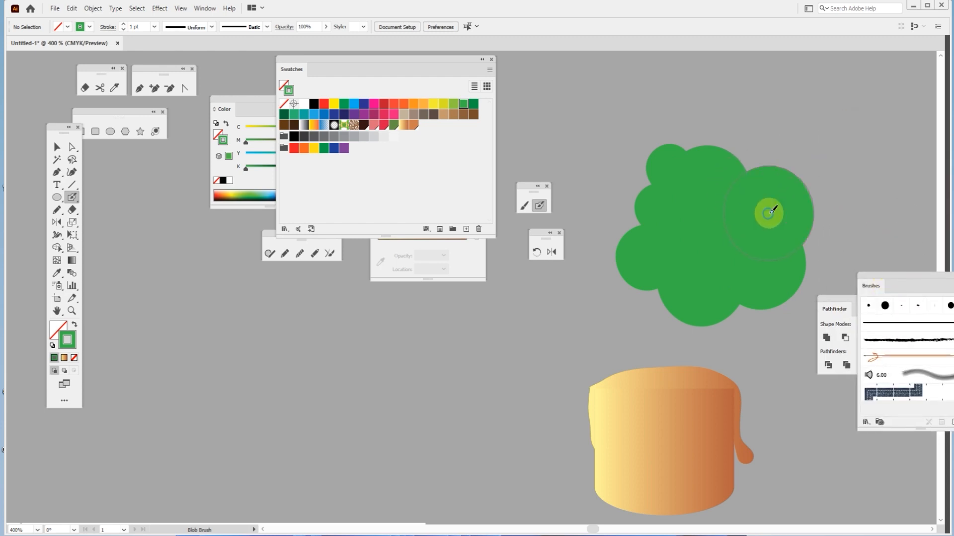
left_click_drag(743, 177, 732, 195)
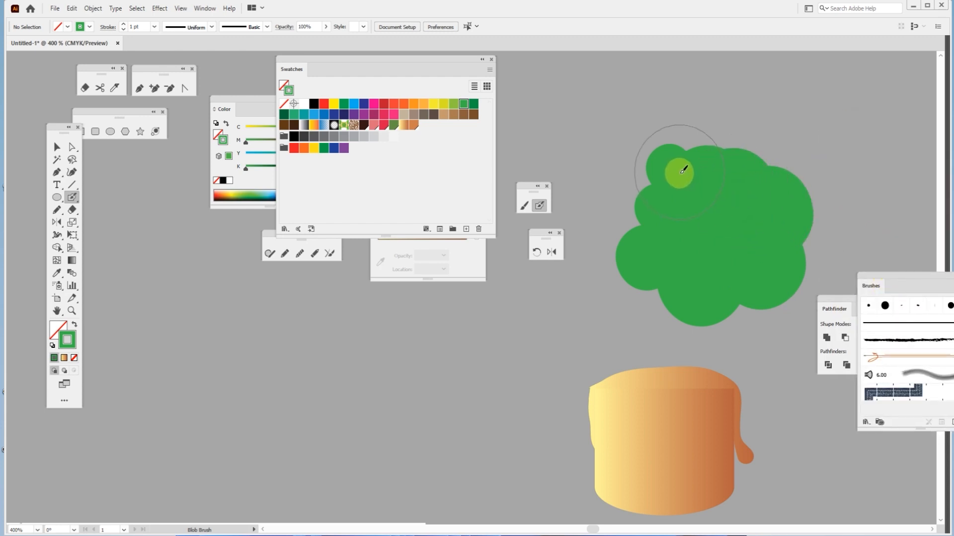
mouse_move(682, 170)
left_mouse_down()
mouse_move(701, 172)
mouse_move(683, 148)
mouse_move(716, 149)
mouse_move(698, 124)
mouse_move(687, 125)
mouse_move(747, 169)
mouse_move(728, 156)
mouse_move(734, 190)
mouse_move(714, 153)
left_mouse_up()
left_click(770, 158)
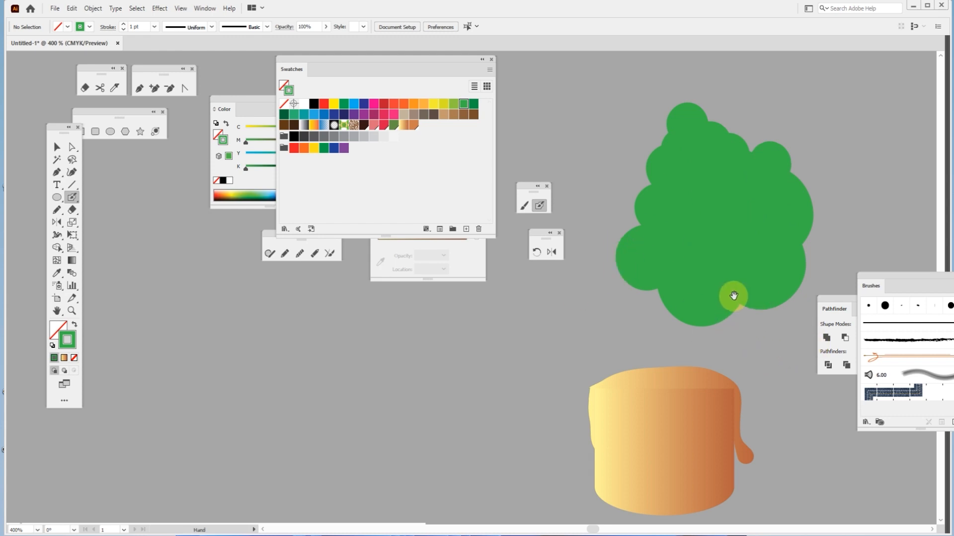
Step: Paint a thick, slanted brown trunk with the Blob Brush, running down from the lower part of the green foliage
left_click_drag(733, 296, 678, 208)
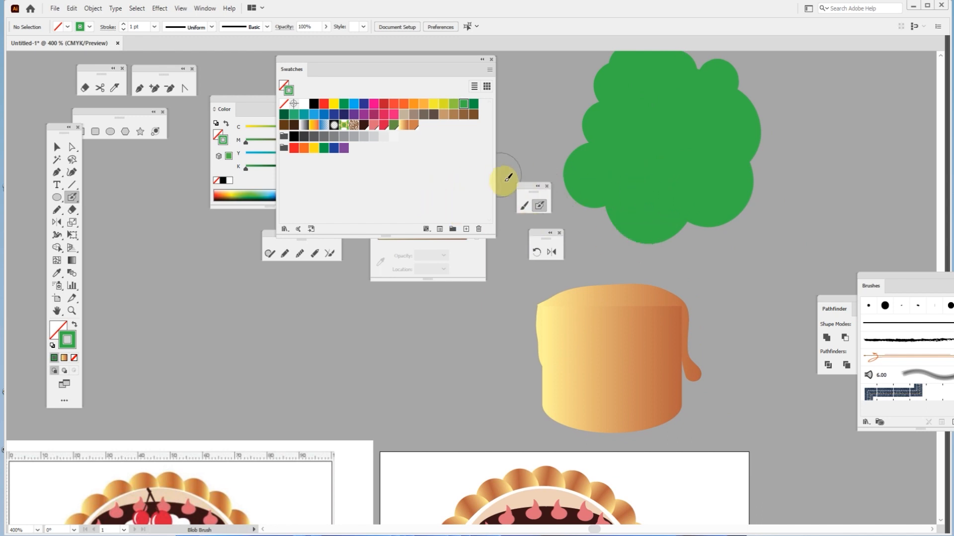
left_click(467, 117)
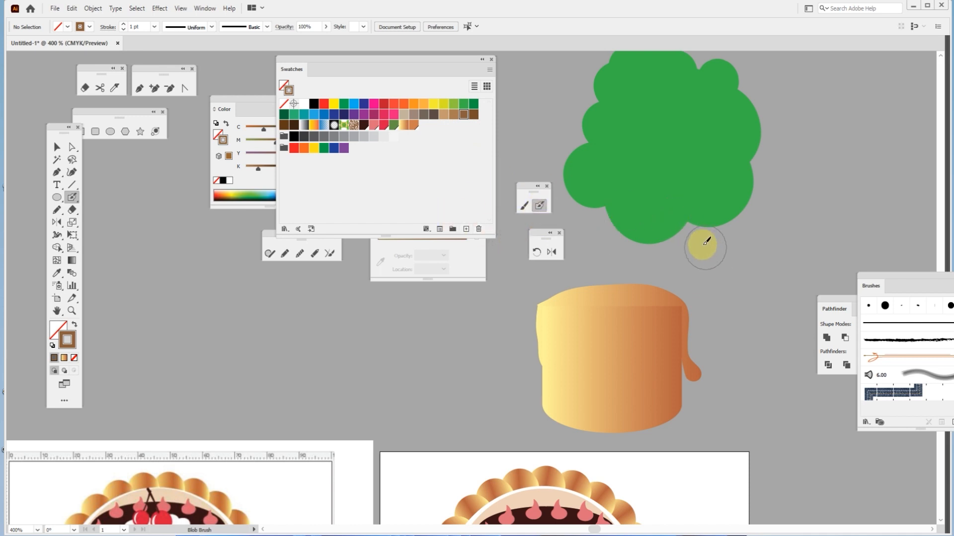
left_click_drag(677, 214, 727, 350)
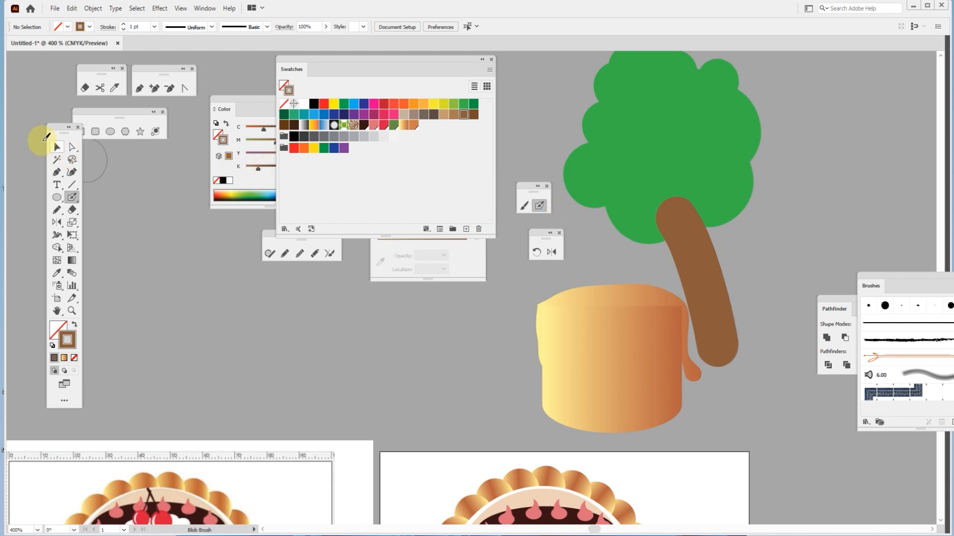
Step: Bring the green foliage in front of the brown trunk and nudge the trunk slightly up and to the right
left_click(58, 147)
left_click(735, 197)
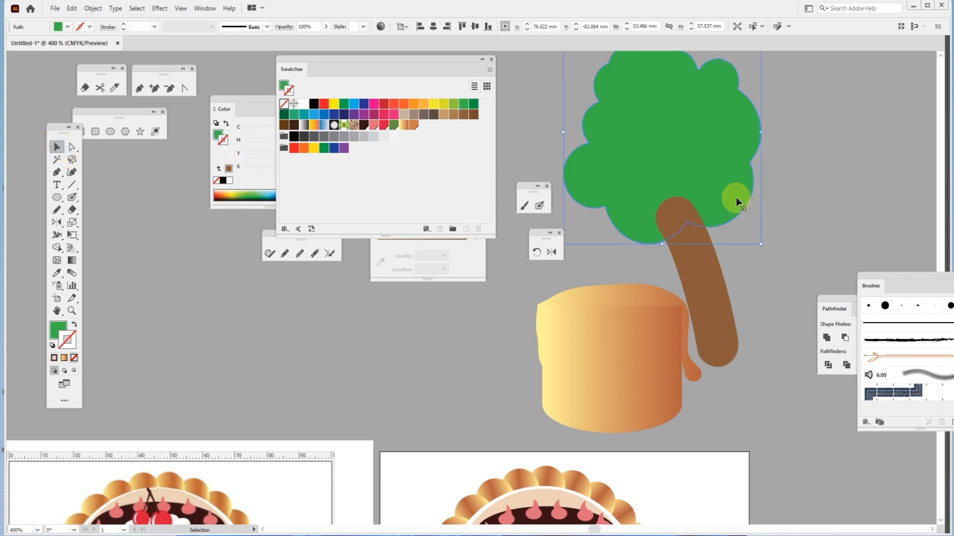
key("ctrl+shift+bracketright")
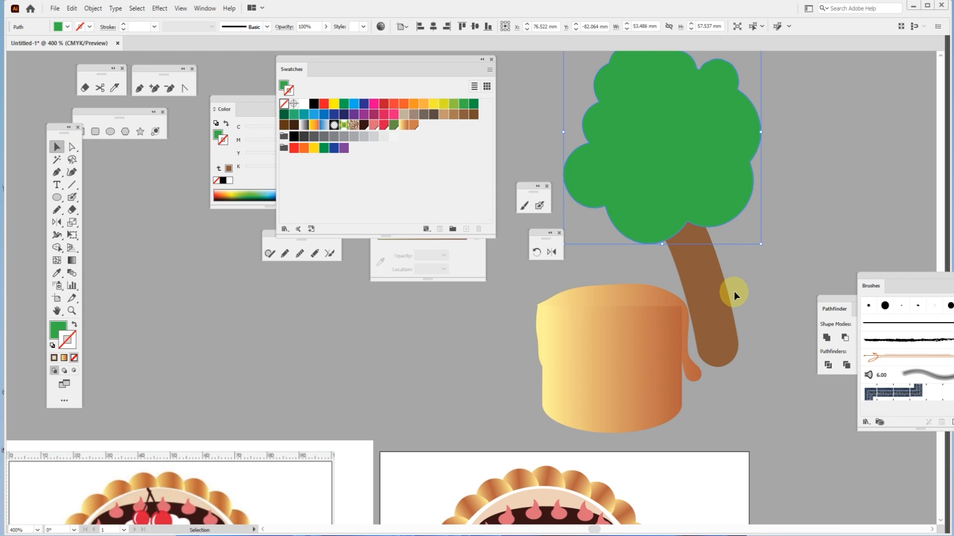
left_click_drag(708, 295, 714, 289)
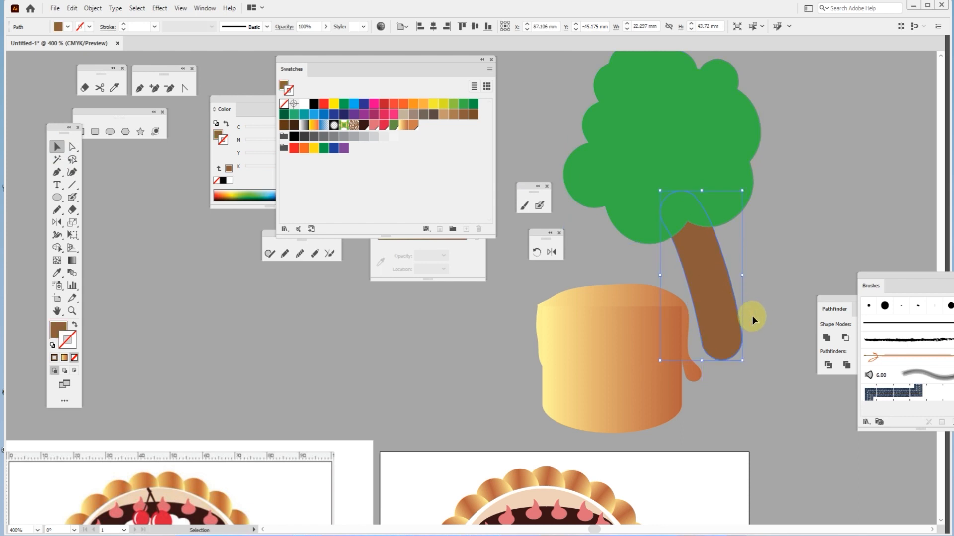
left_click(793, 255)
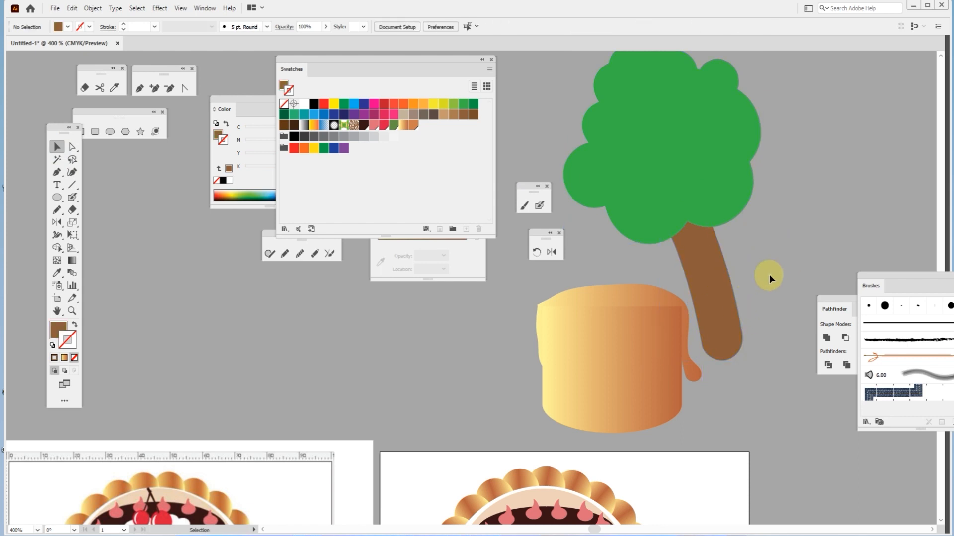
Step: Paint thin brown forked branches with a smaller Blob Brush, spreading from the trunk over the foliage
left_click(541, 207)
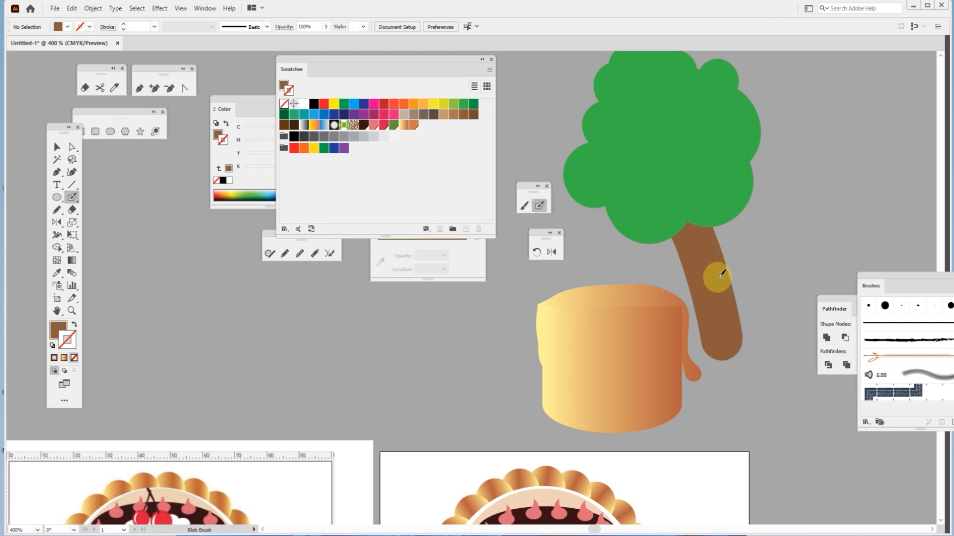
left_click_drag(735, 213, 724, 264)
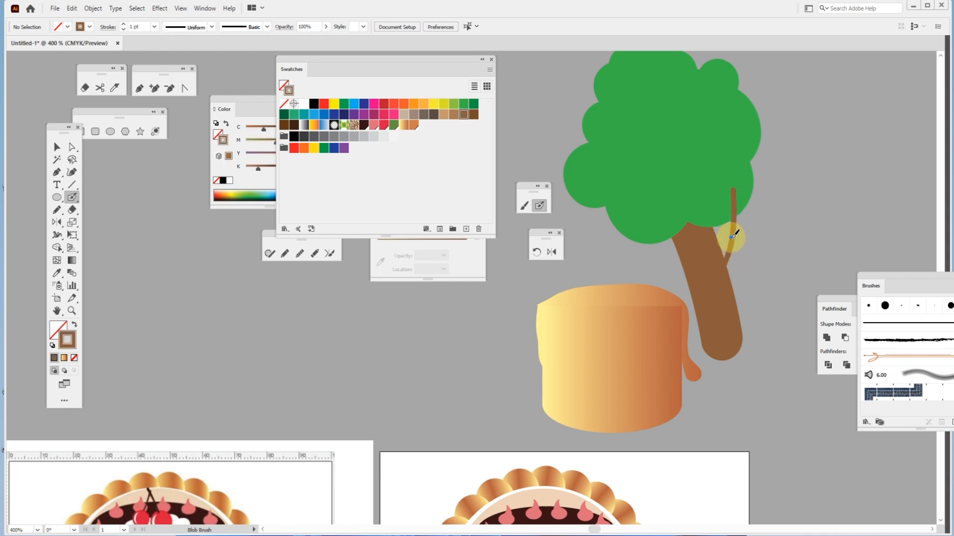
mouse_move(716, 214)
left_mouse_down()
mouse_move(725, 244)
mouse_move(656, 242)
mouse_move(635, 200)
left_mouse_up()
left_click_drag(646, 212, 617, 202)
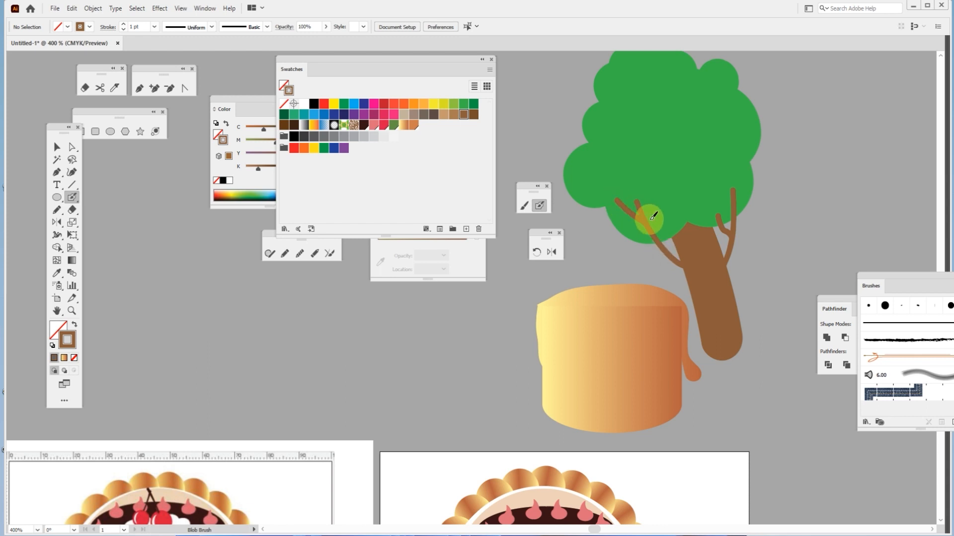
left_click_drag(697, 229, 715, 115)
left_click_drag(700, 156, 677, 119)
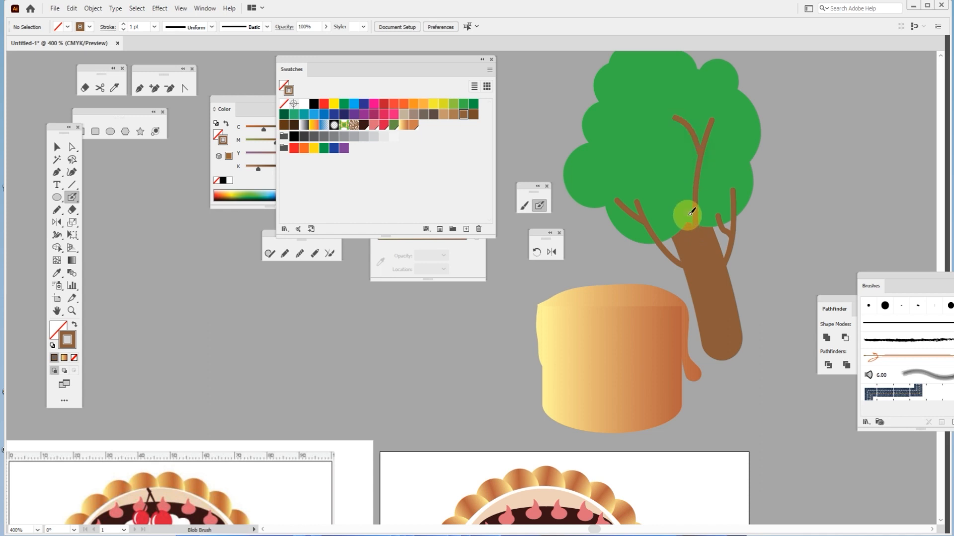
left_click_drag(697, 217, 632, 138)
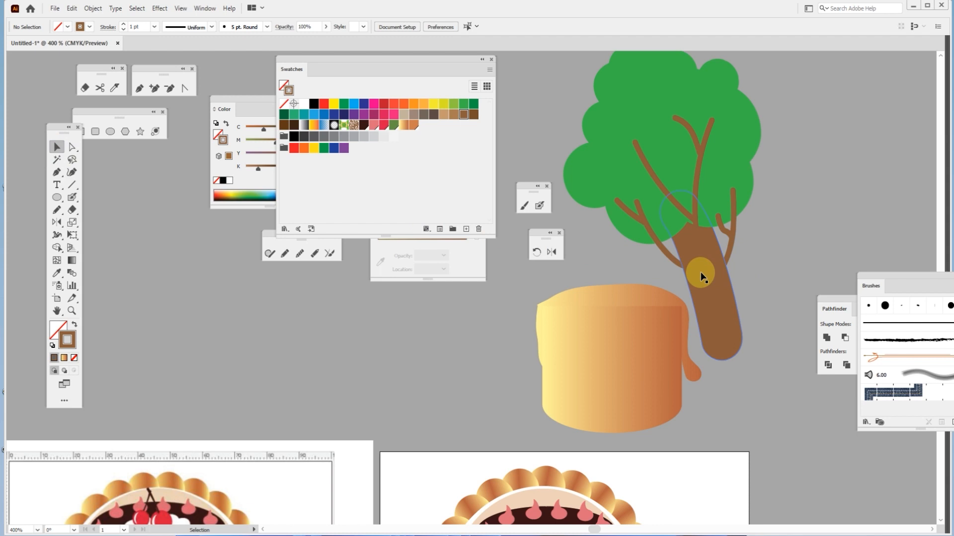
Step: Scatter small and medium white dots across the green foliage with the Blob Brush
scroll(705, 214, "up", 5)
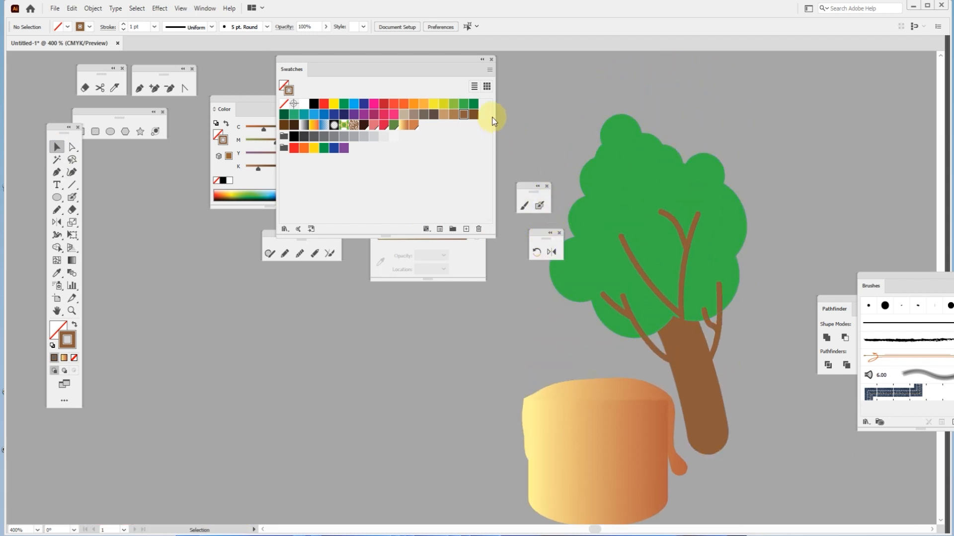
left_click(303, 103)
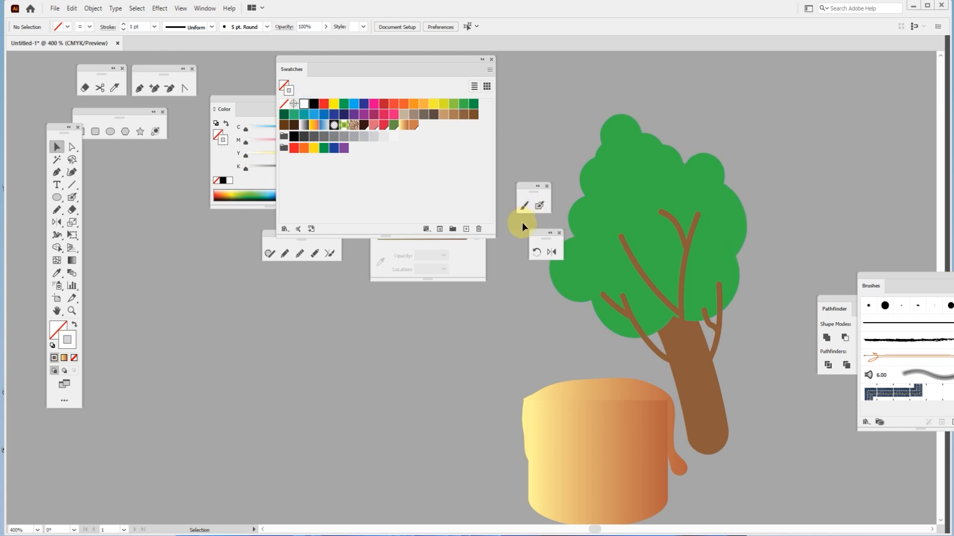
left_click(622, 152)
left_click(604, 196)
left_click(675, 186)
left_click(712, 223)
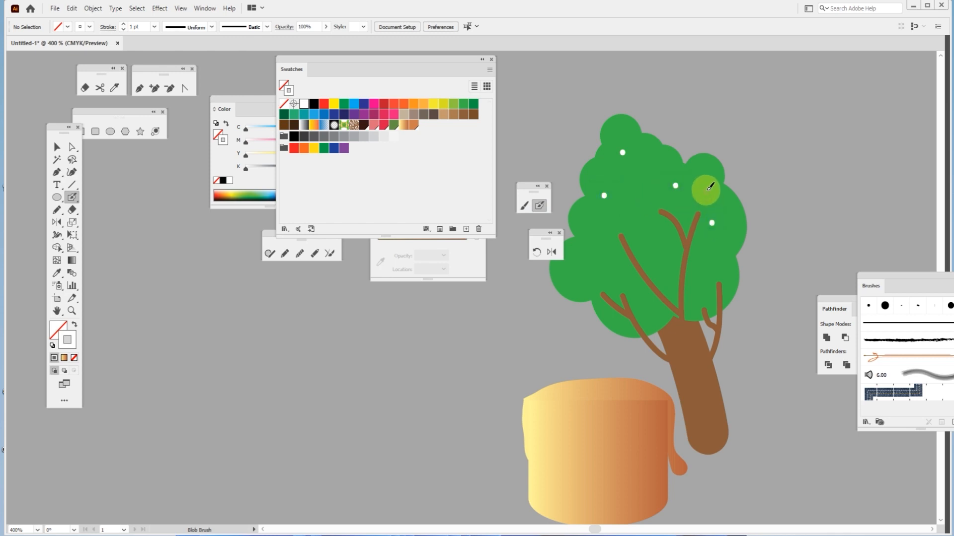
left_click(706, 180)
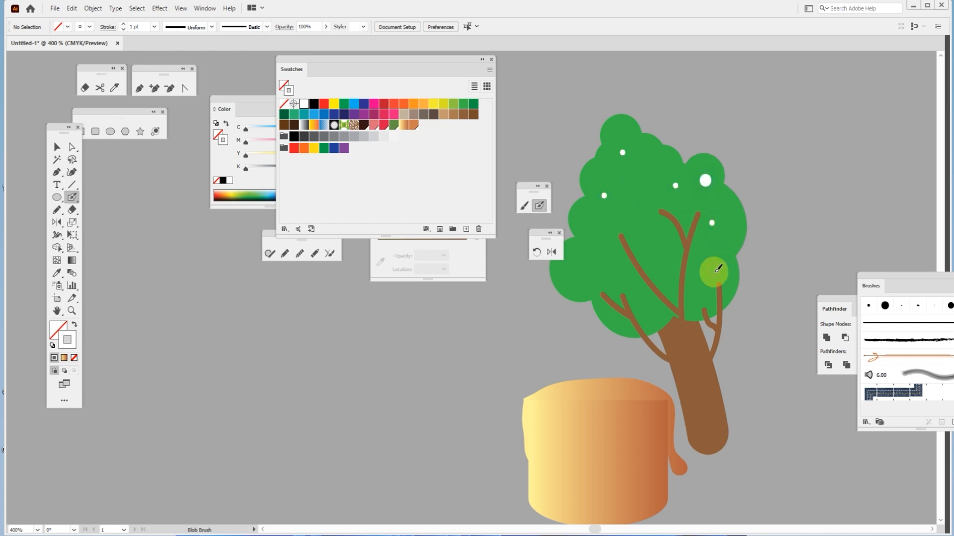
left_click(721, 272)
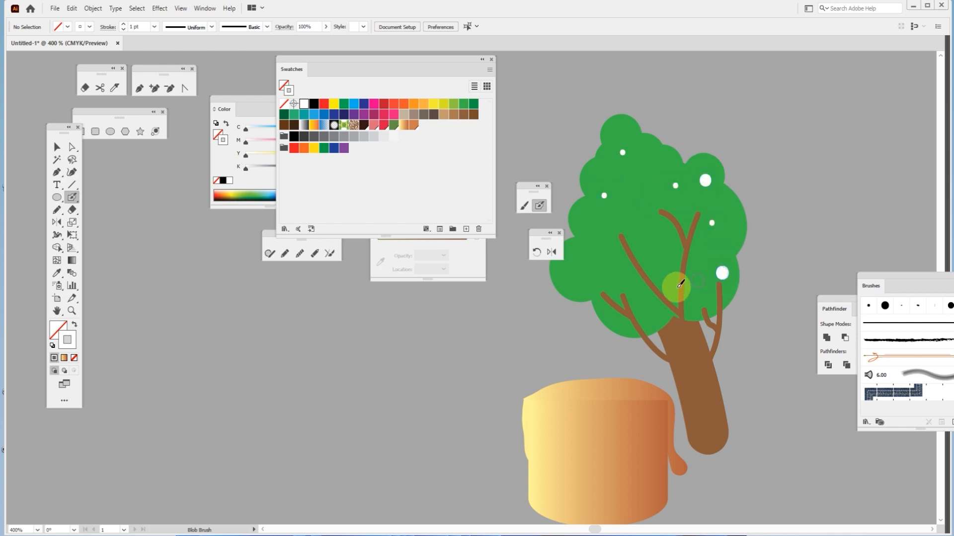
left_click(570, 281)
left_click(586, 224)
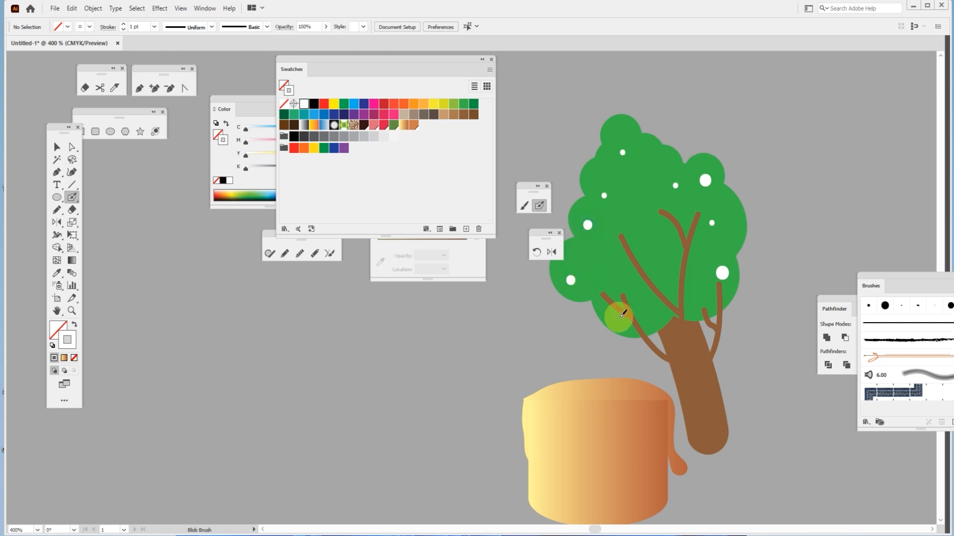
left_click(615, 280)
left_click(619, 324)
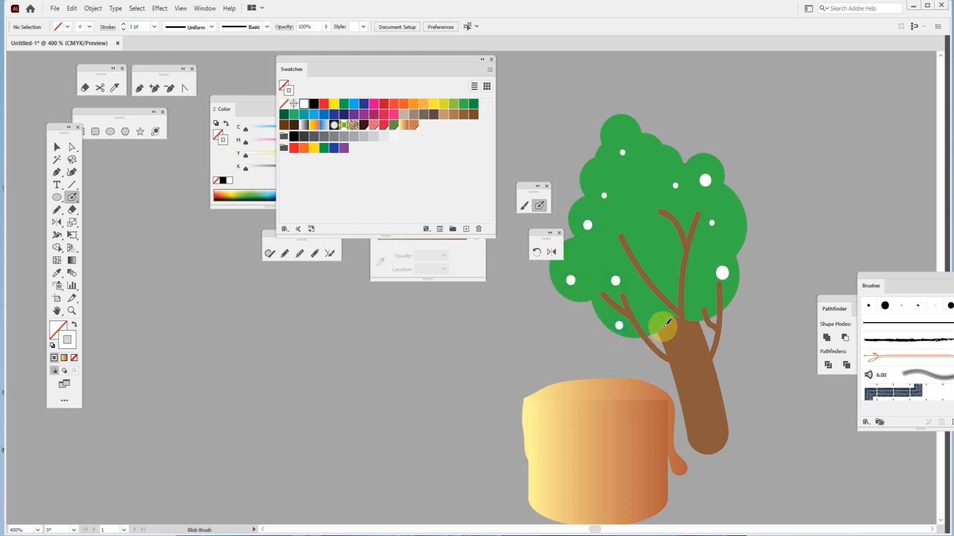
Step: Add three more white dots inside the green foliage with the Blob Brush, between the existing branches and dots
left_click(656, 316)
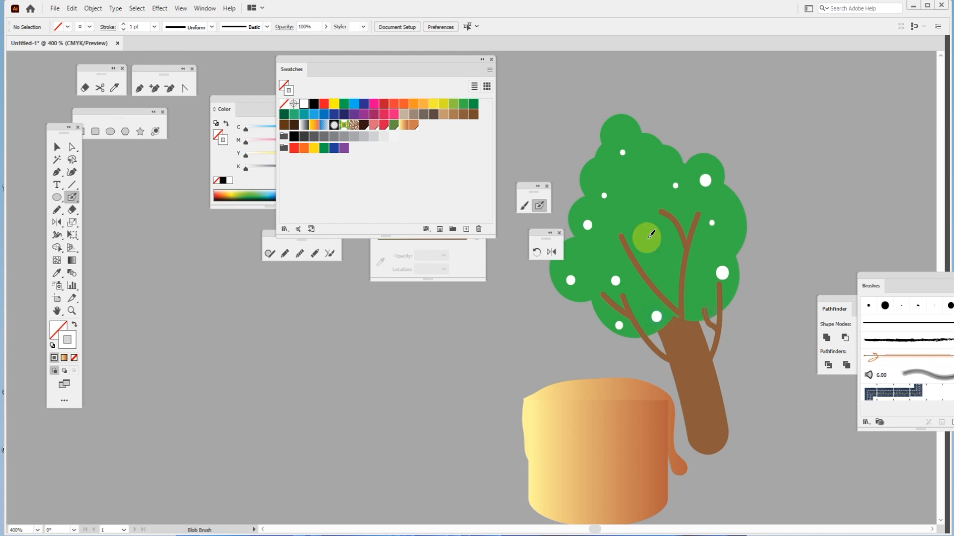
left_click(637, 188)
left_click(659, 253)
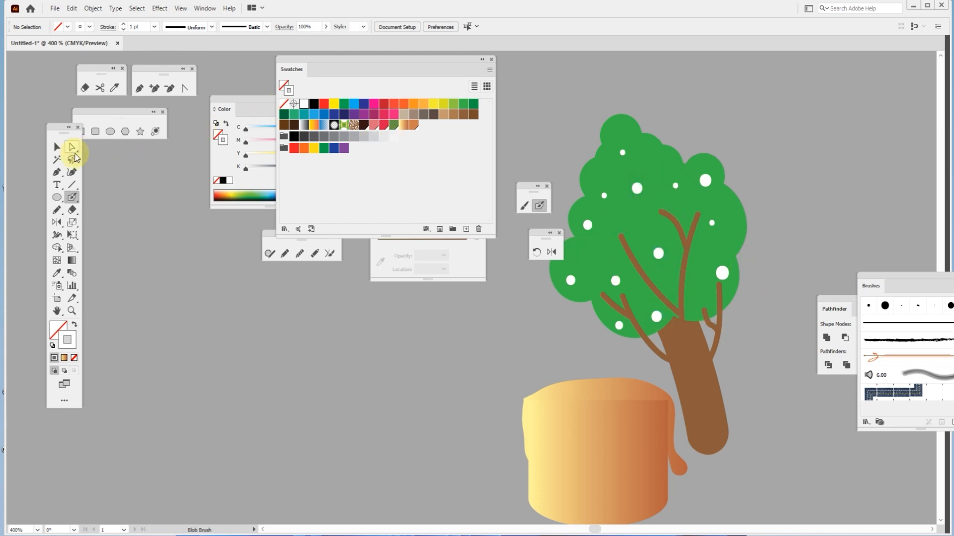
Step: Check the storybook illustration in Chrome again, return to Illustrator and delete the practice tree and cake shapes above the artboard
left_click(57, 147)
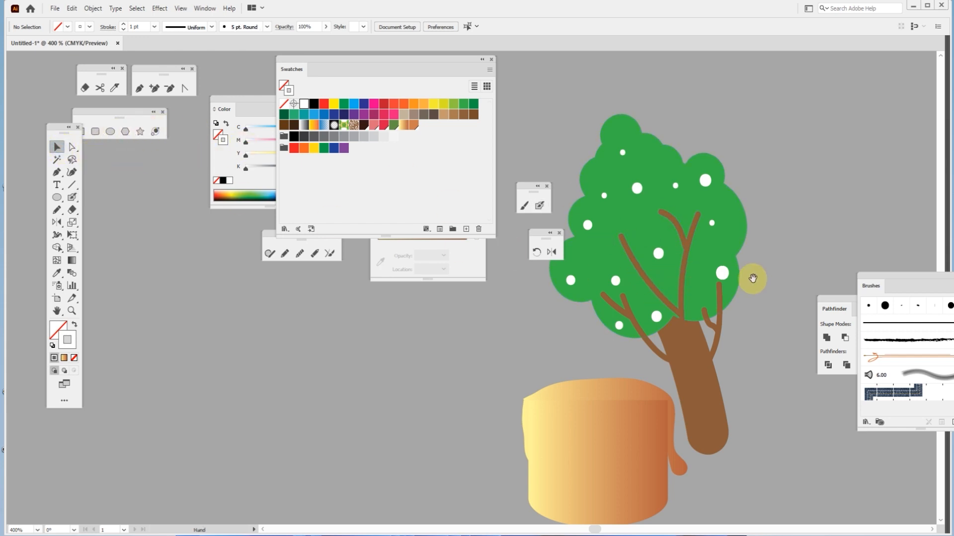
left_click_drag(755, 277, 815, 239)
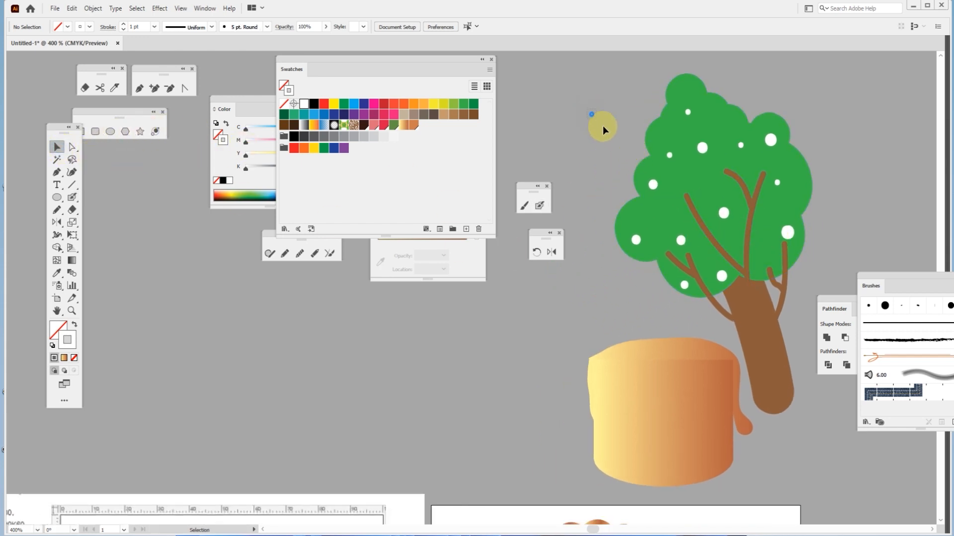
key("ctrl+a")
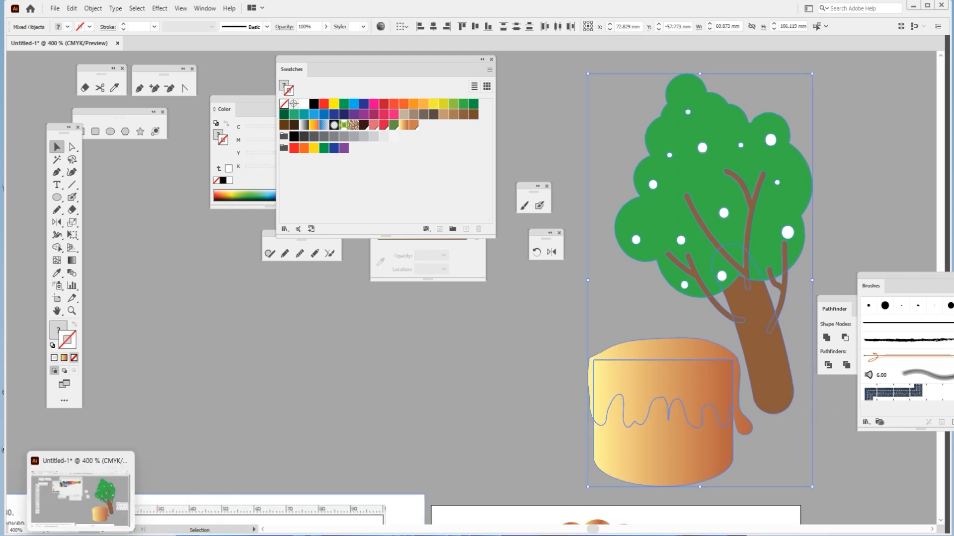
left_click(105, 534)
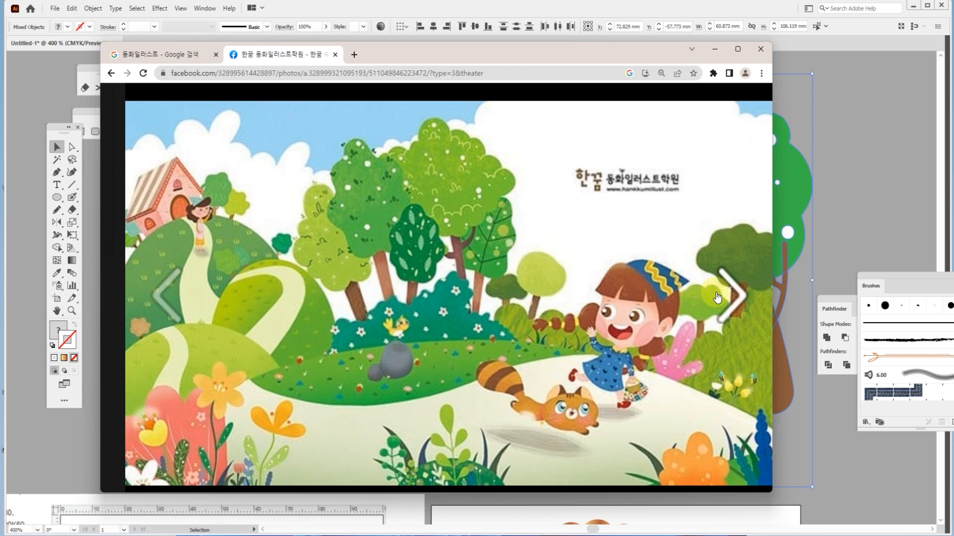
left_click(712, 50)
left_click(548, 147)
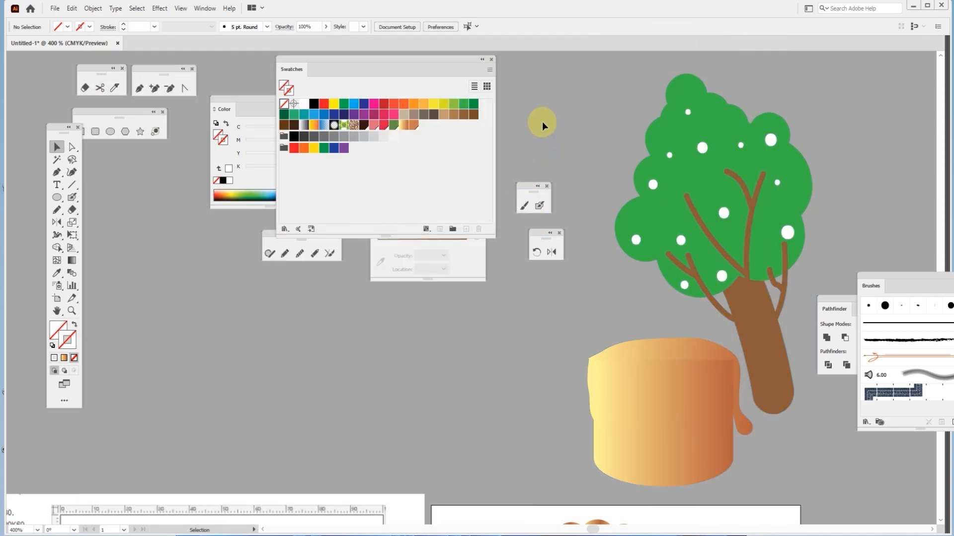
key("ctrl+a")
key("Delete")
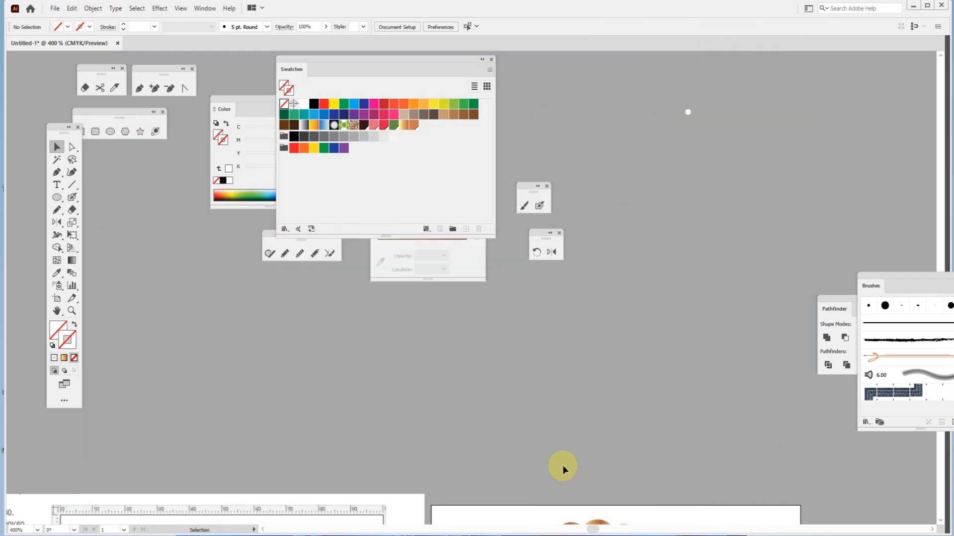
Step: Duplicate a pink cream drop from the cake's top edge onto the far left end of the red band
scroll(581, 432, "down", 5)
scroll(511, 486, "down", 3)
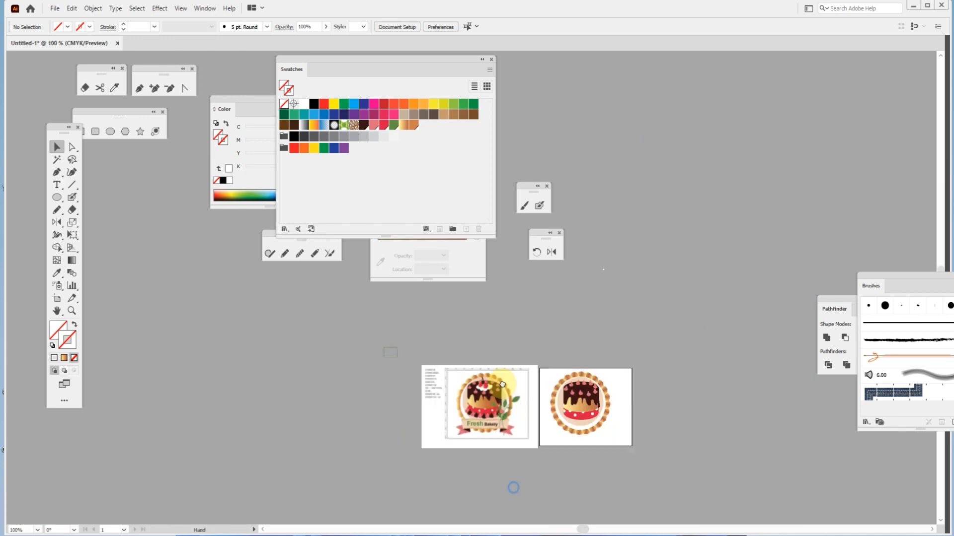
scroll(554, 367, "up", 3)
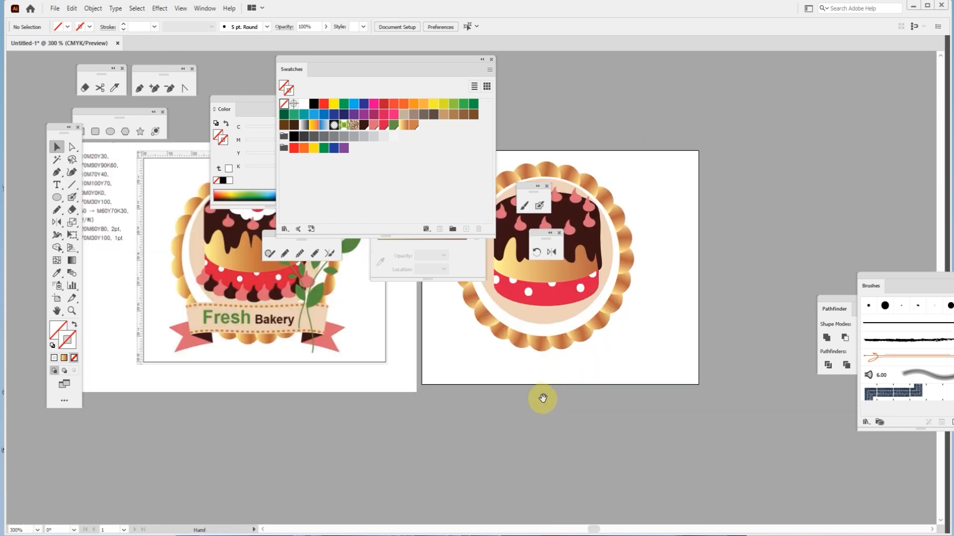
left_click_drag(543, 399, 568, 494)
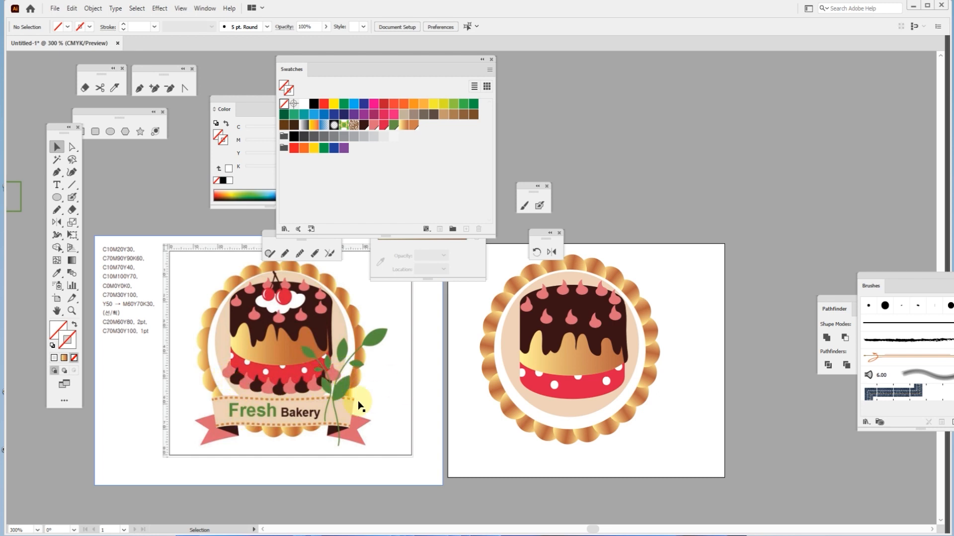
scroll(522, 318, "up", 3)
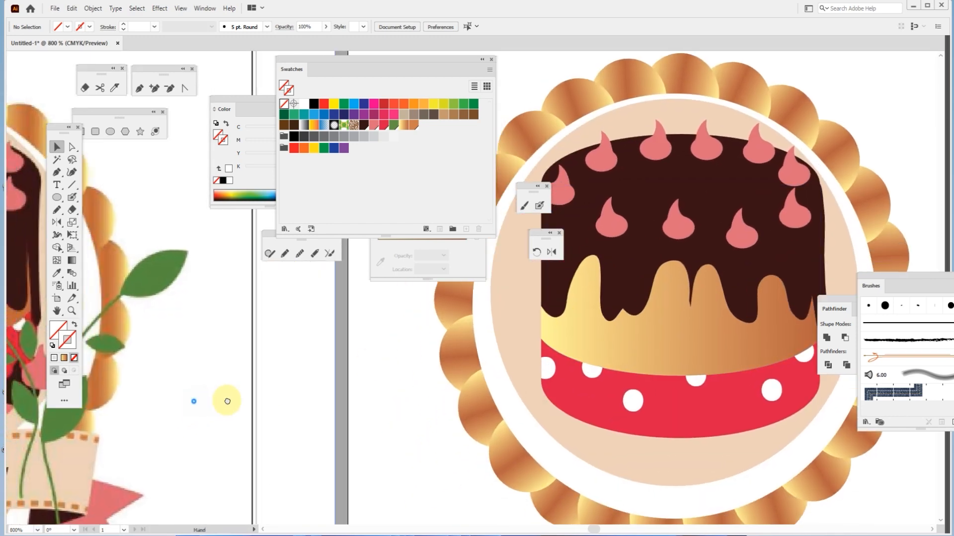
left_click_drag(223, 398, 602, 404)
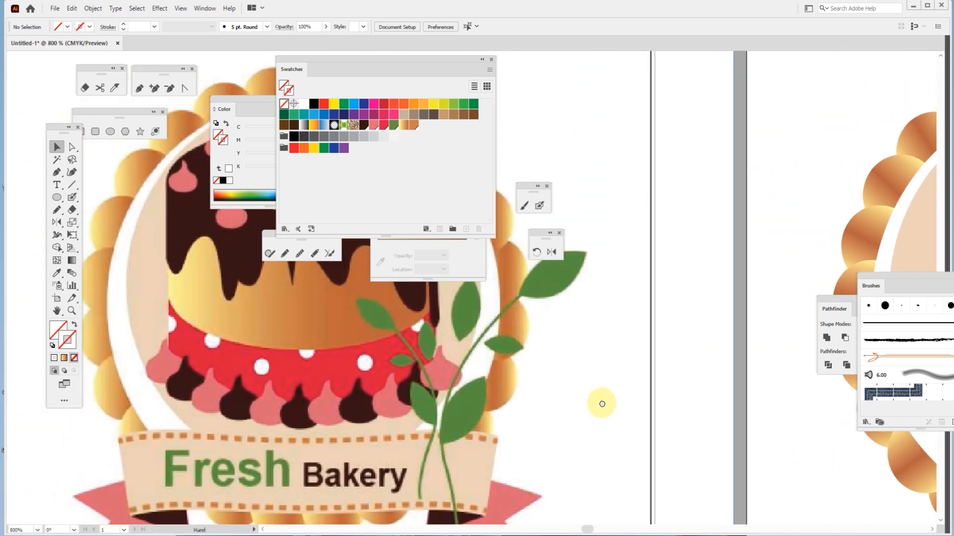
left_click_drag(601, 402, 214, 398)
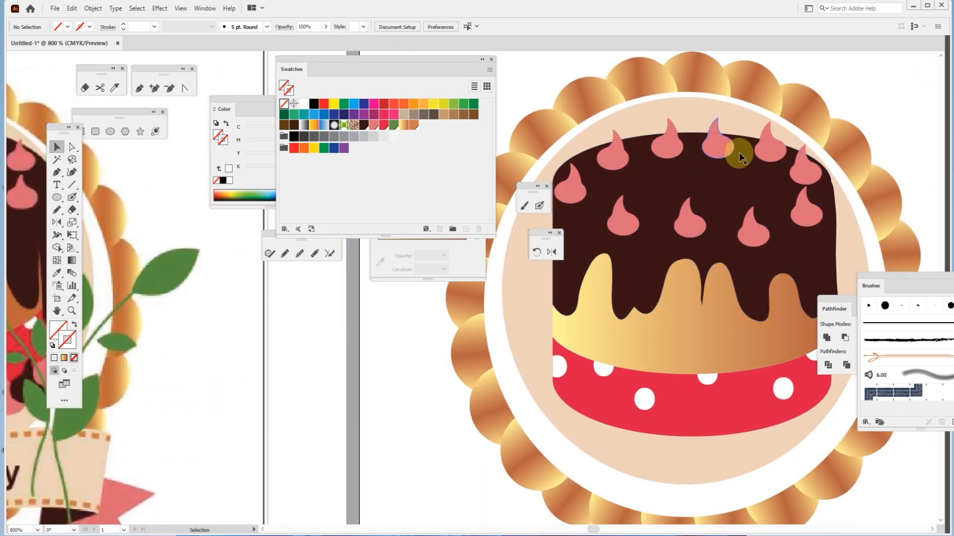
left_click(715, 147)
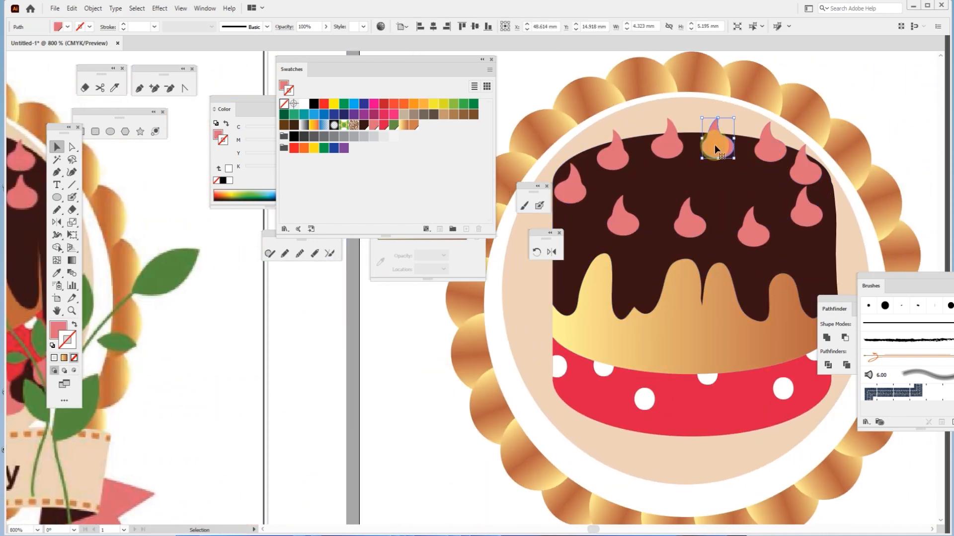
left_click_drag(714, 145, 572, 414)
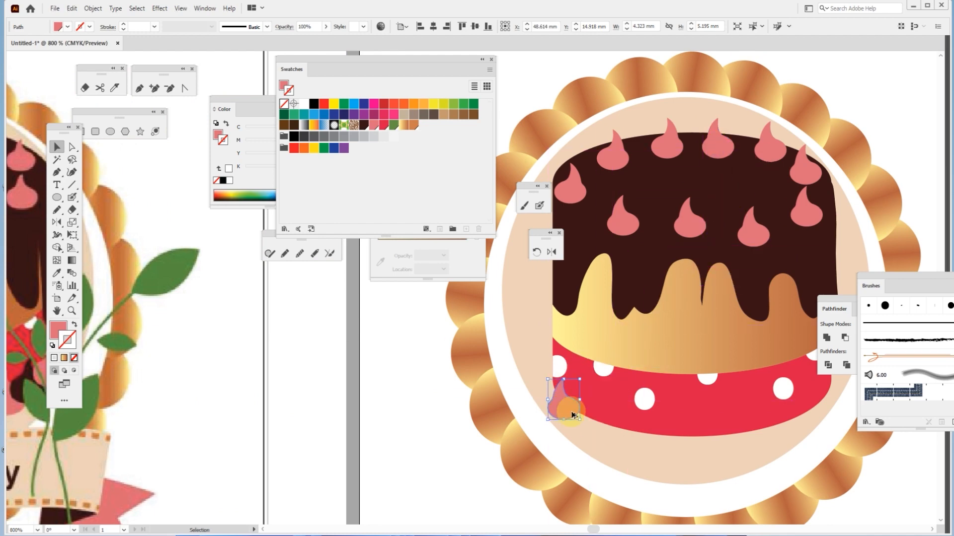
left_click(567, 408)
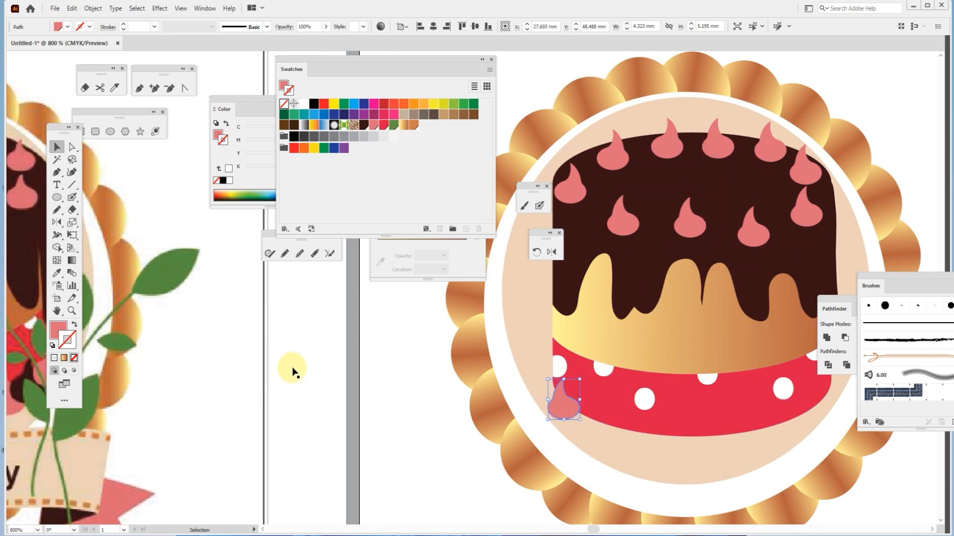
Step: Tilt the pink drop on the red band slightly and duplicate it just beside and below, following the band's curve
key("ctrl+minus")
key("ctrl+minus")
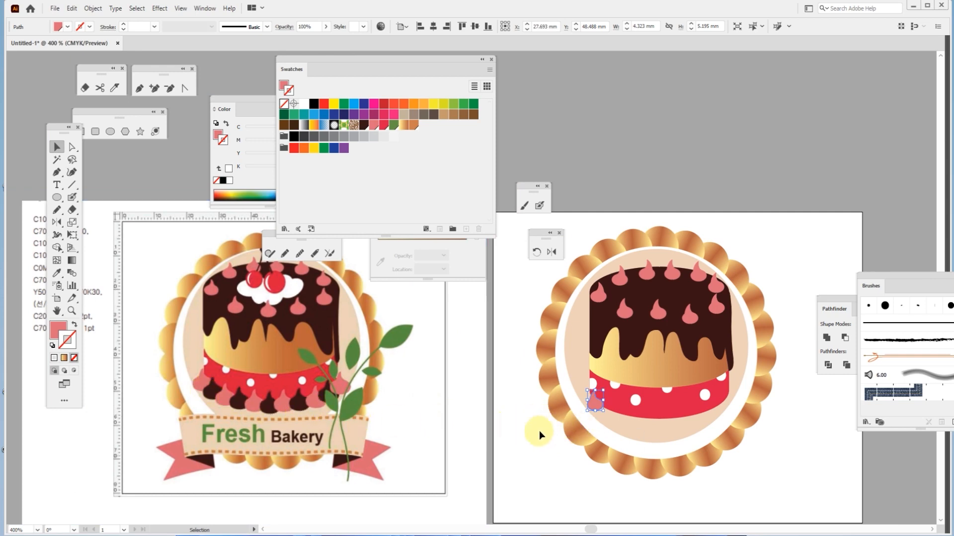
scroll(618, 431, "up", 1)
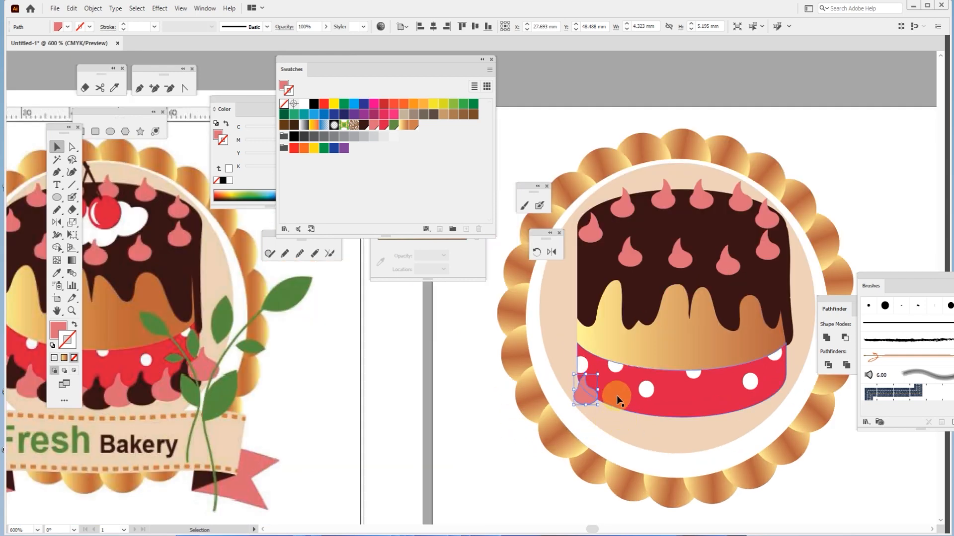
left_click_drag(602, 370, 598, 404)
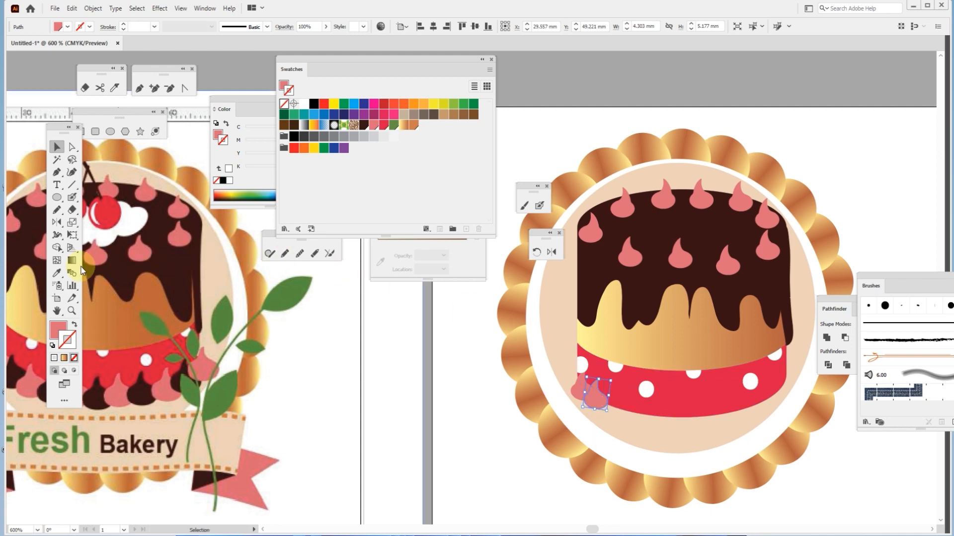
Step: Recolor the second drop on the red band with the dark brown sampled from the chocolate frosting
left_click(58, 275)
left_click(660, 227)
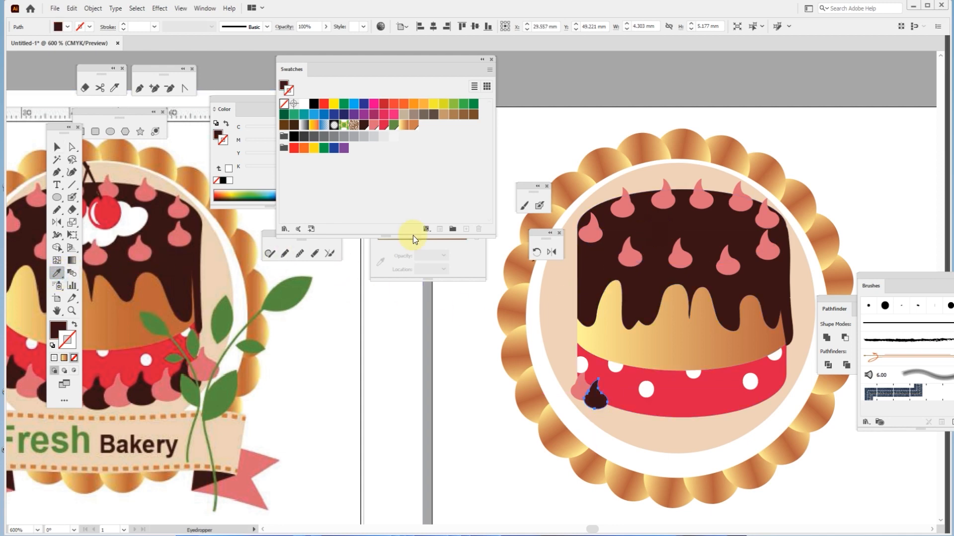
left_click(57, 147)
left_click(500, 418)
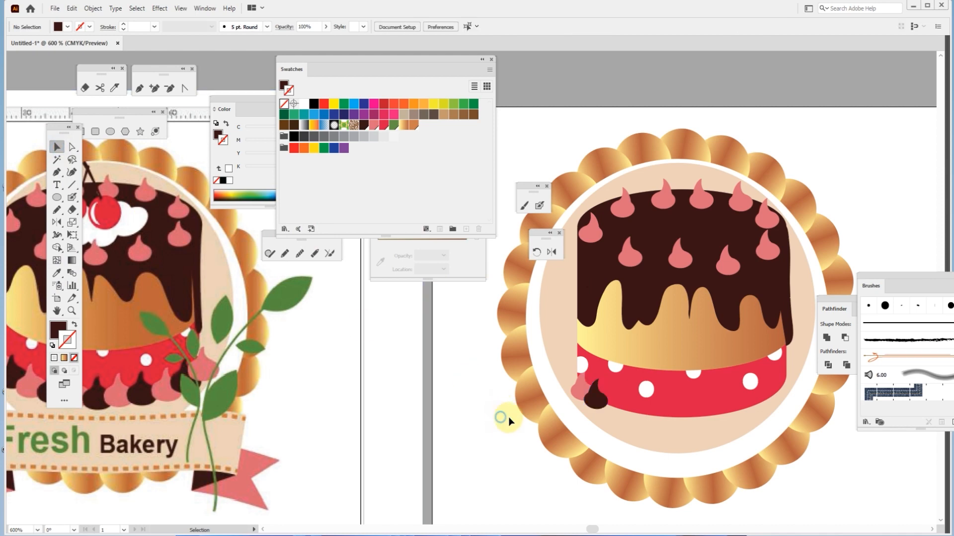
Step: Duplicate the pink and brown drop pair repeatedly along the red band's lower edge to form an alternating row
left_click(588, 393)
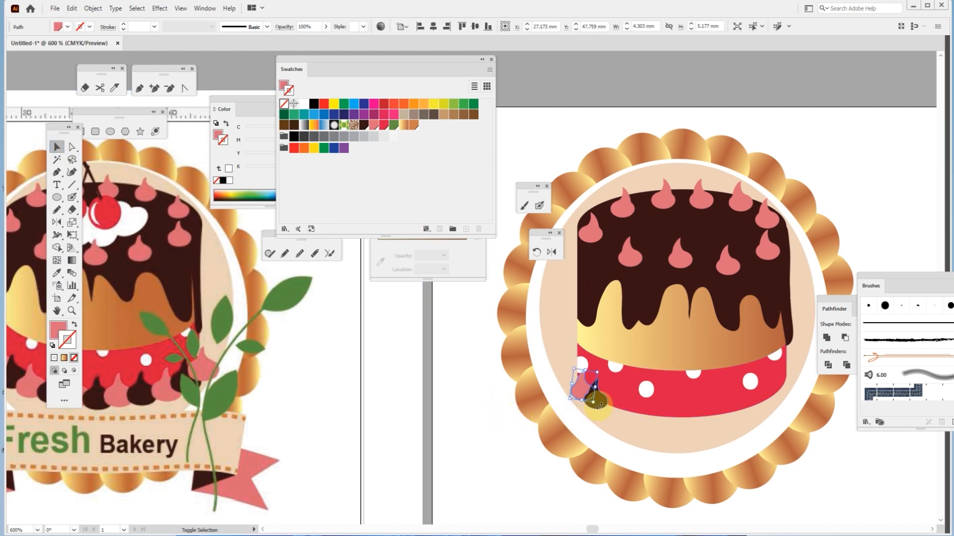
left_click(599, 406, "shift")
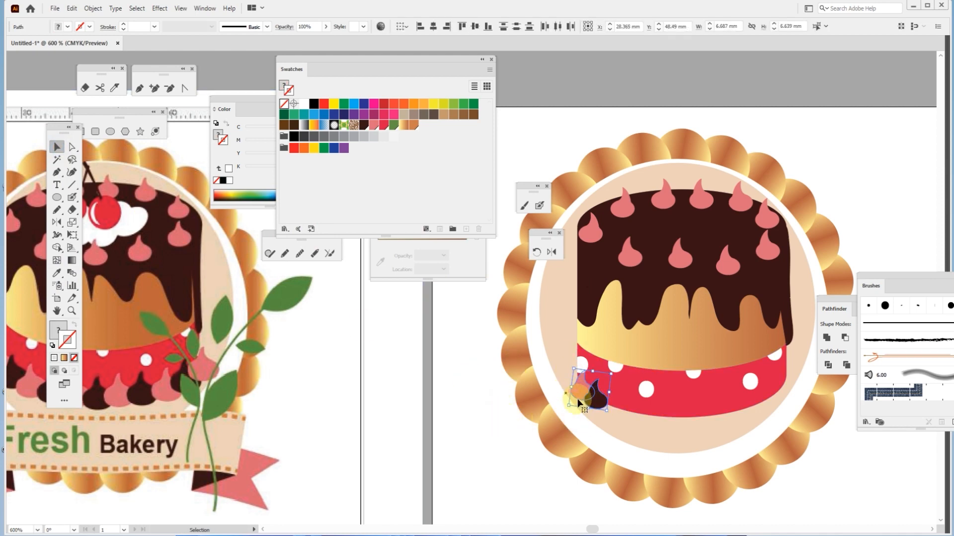
left_click_drag(598, 404, 733, 415)
left_click(824, 485)
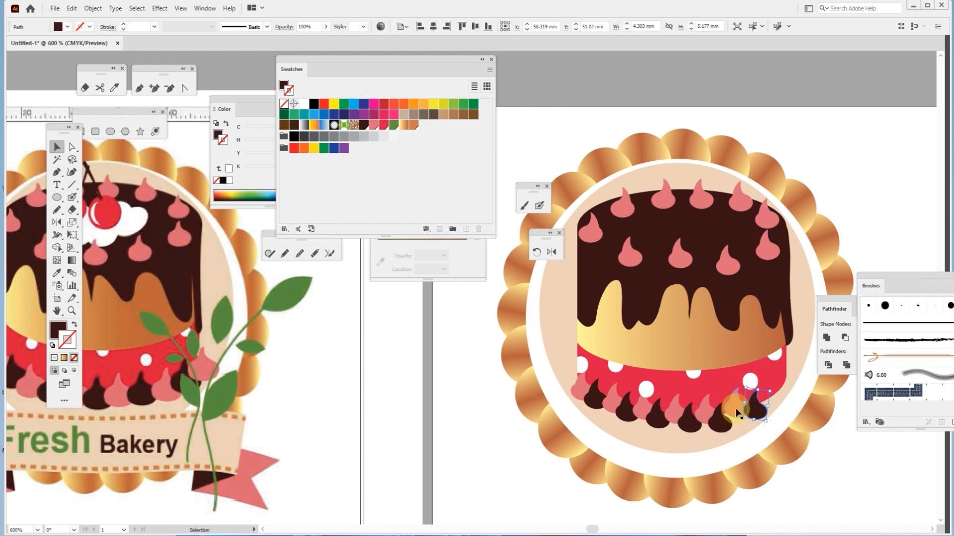
Step: Reposition individual pink and brown drops along the band's lower edge to even out their spacing and curve
left_click(706, 418)
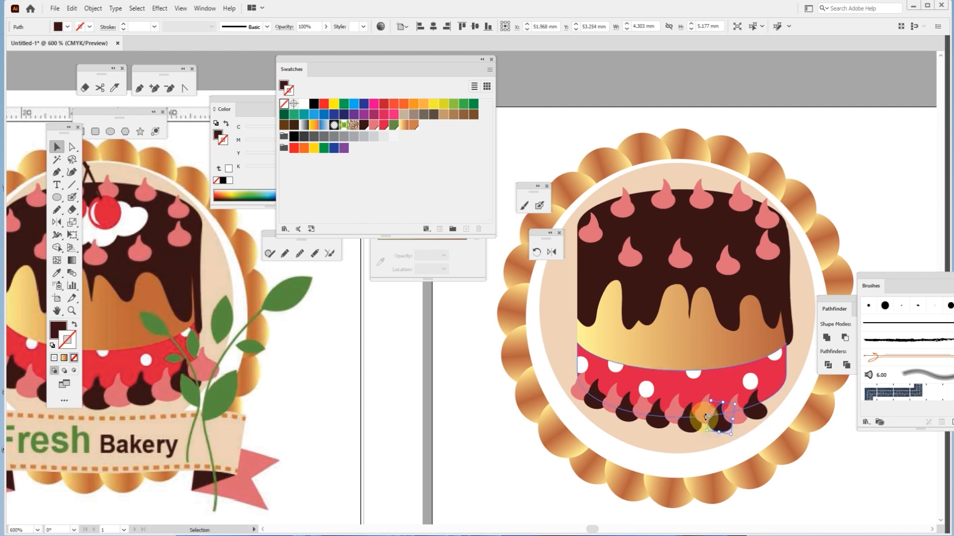
left_click_drag(701, 420, 701, 420)
left_click(672, 413)
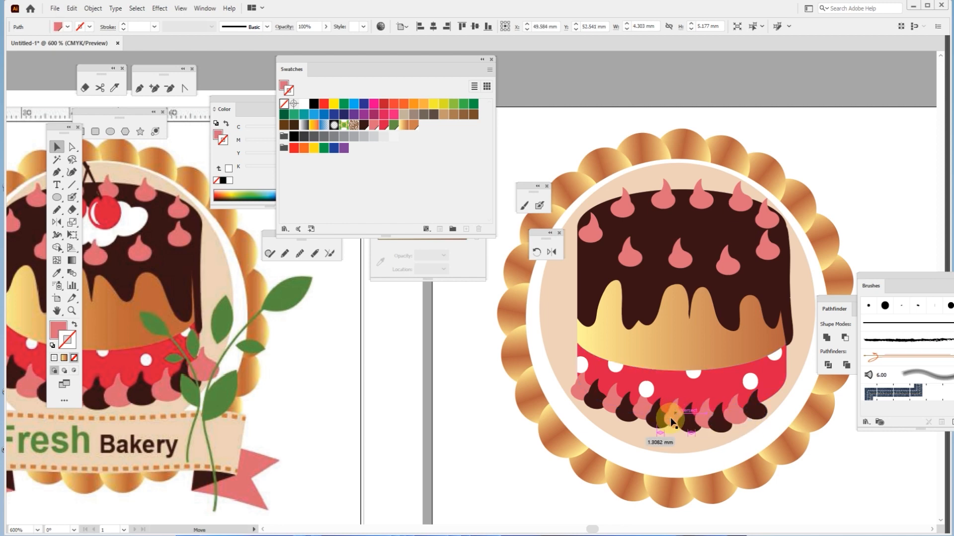
left_click(748, 407)
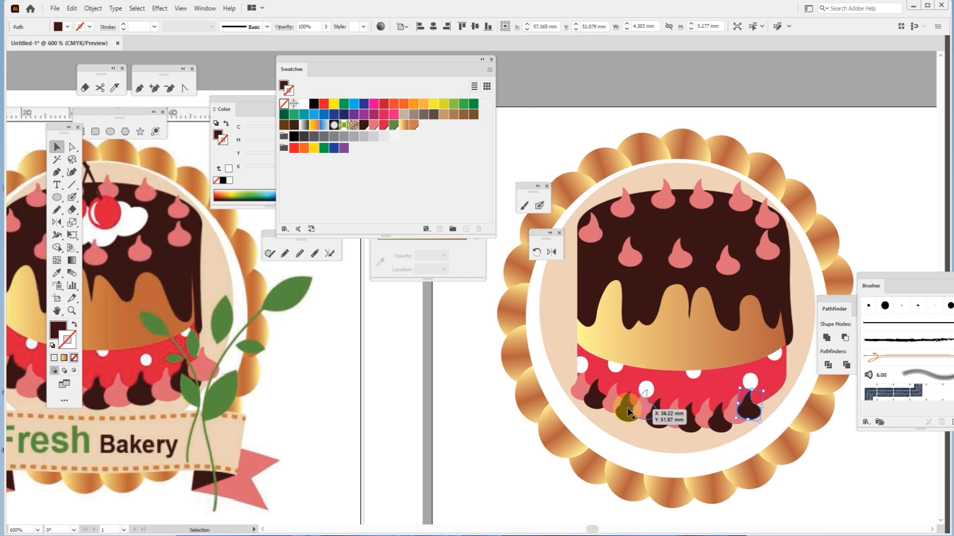
left_click_drag(643, 412, 642, 420)
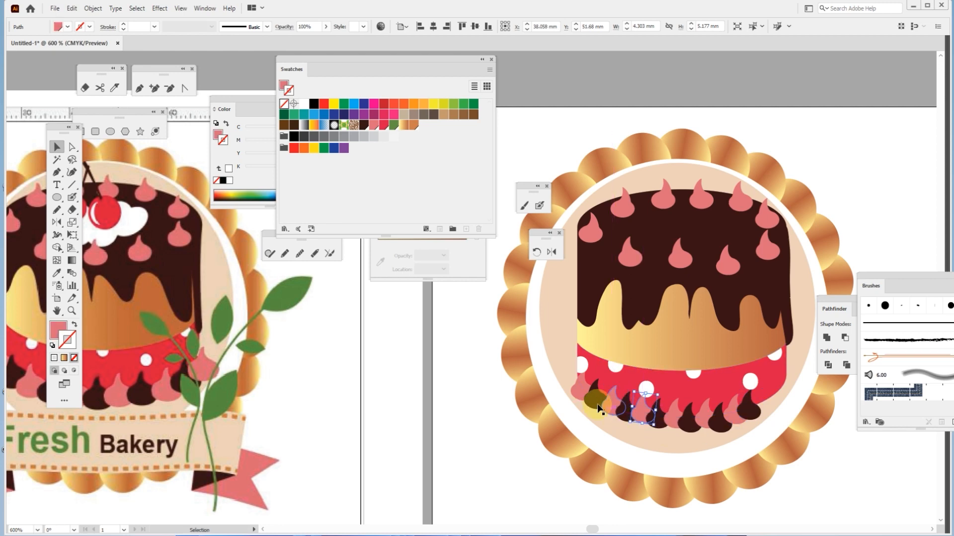
left_click(737, 423)
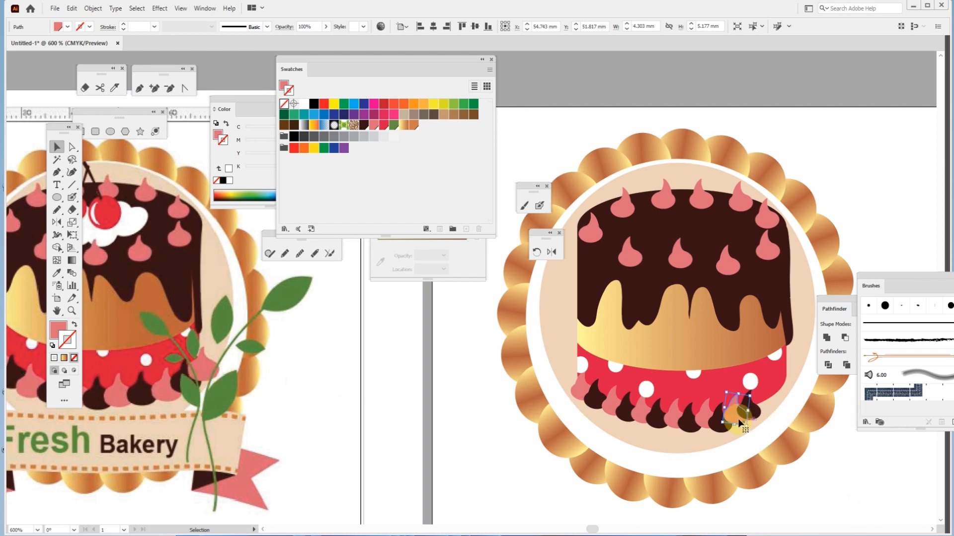
left_click(864, 475)
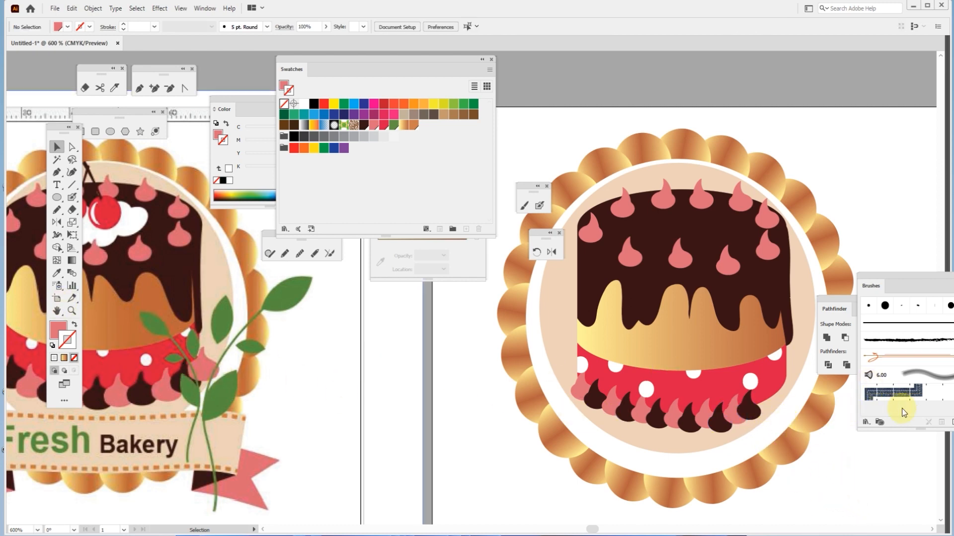
Step: Duplicate the last pink and brown drops up to the red band's right end, finishing the row with a pink drop
left_click(748, 410)
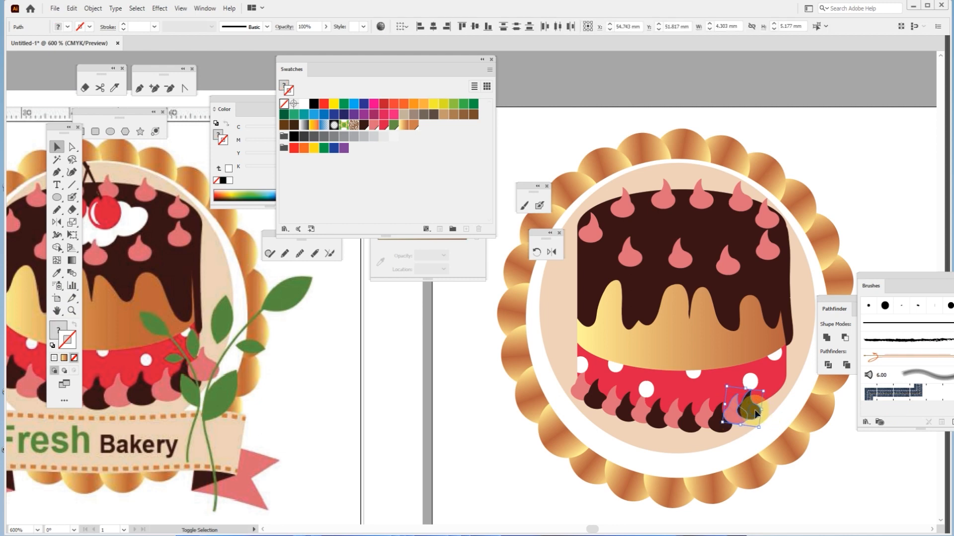
left_click_drag(755, 414, 802, 382)
left_click(845, 460)
left_click(803, 374)
left_click(831, 475)
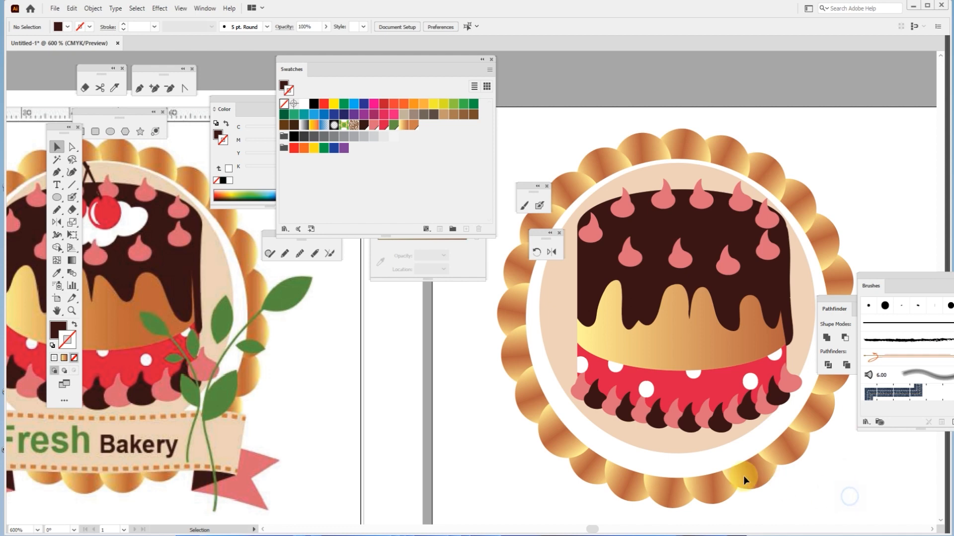
Step: Shift the pink drop at the red band's right end slightly downward to fit the row
left_click(801, 387)
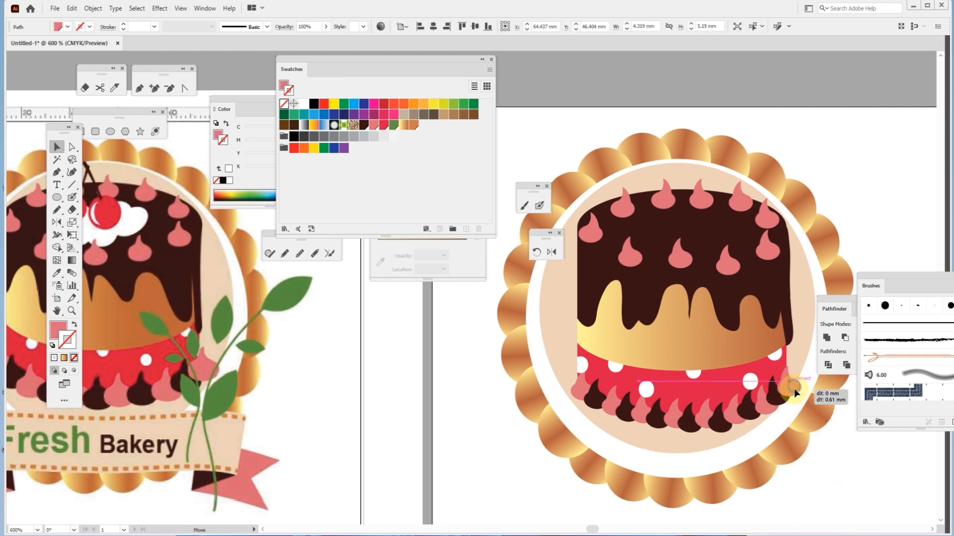
left_click(824, 472)
scroll(685, 437, "down", 2)
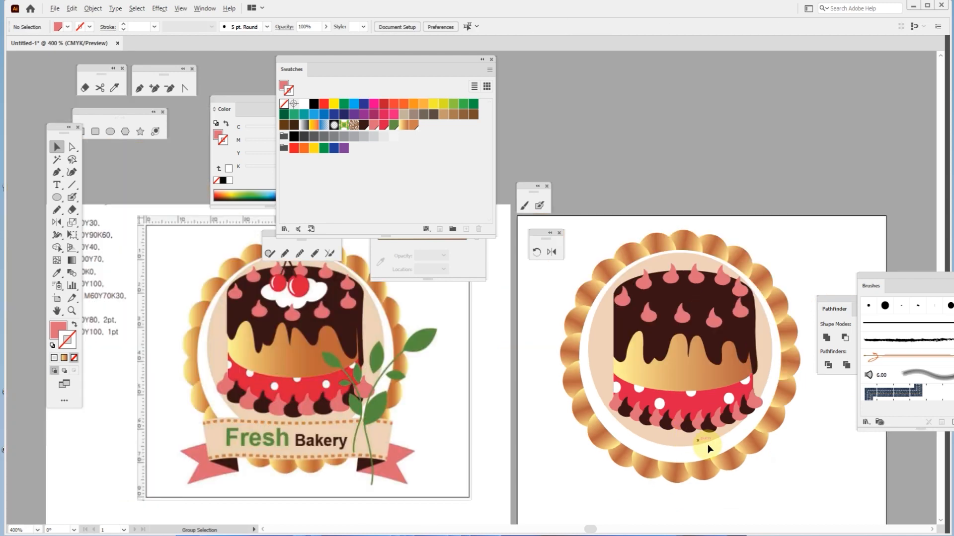
Step: Shift the pink drop near the middle of the red band's lower edge slightly downward
scroll(611, 397, "down", 1)
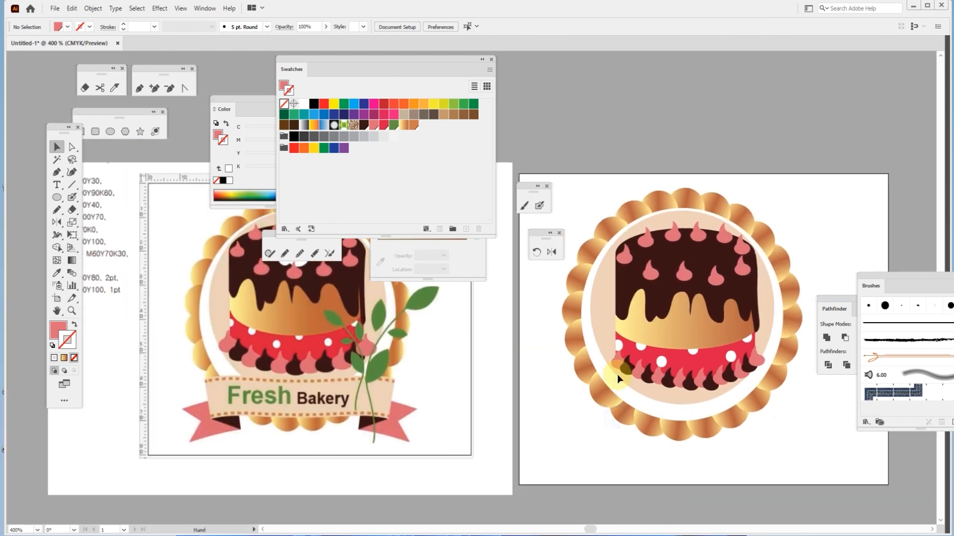
left_click(698, 388)
scroll(706, 400, "up", 2)
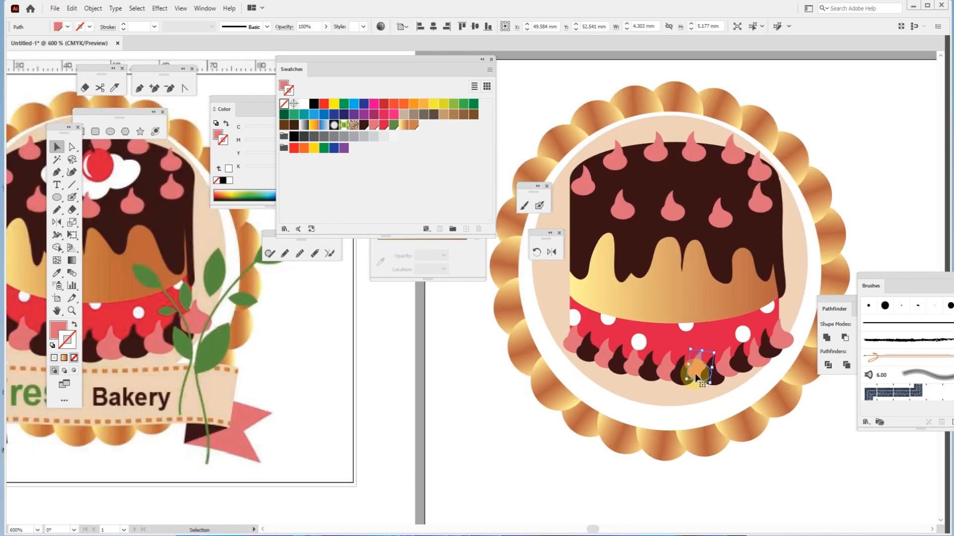
mouse_move(696, 380)
left_mouse_down()
mouse_move(689, 373)
mouse_move(691, 382)
left_mouse_up()
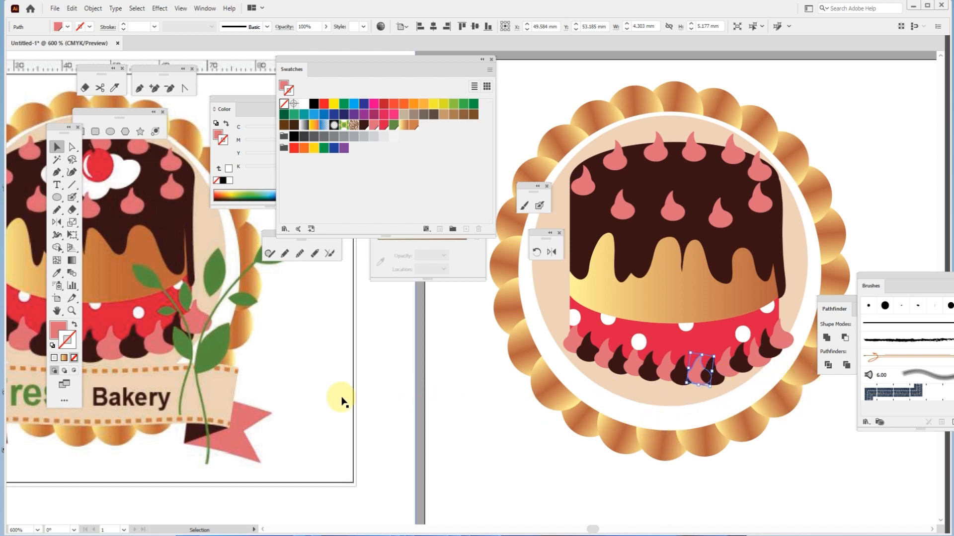
Step: Set the Blob Brush to a flattened oval tip with 24 pt size and 61% roundness
scroll(363, 400, "down", 1)
key("space")
left_click_drag(519, 425, 591, 415)
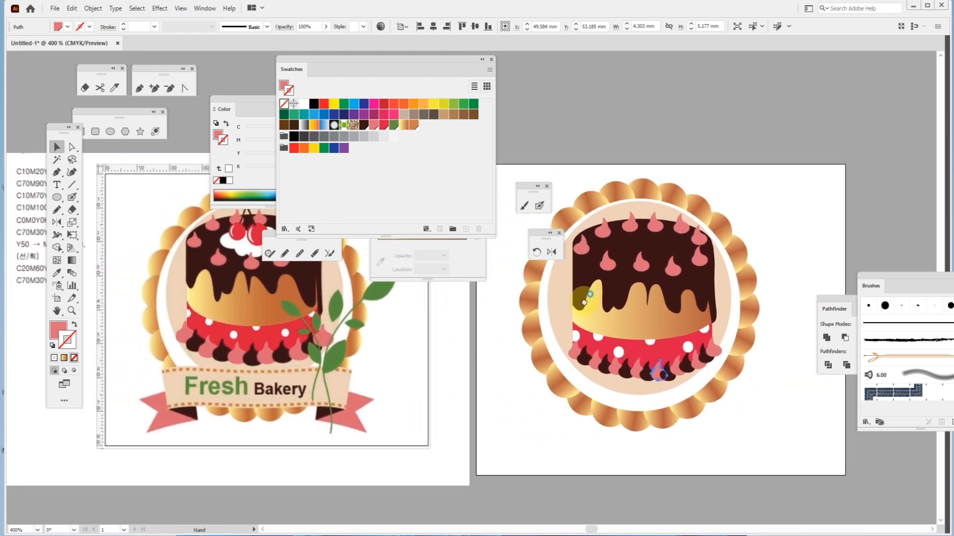
key("space")
left_click_drag(296, 241, 214, 326)
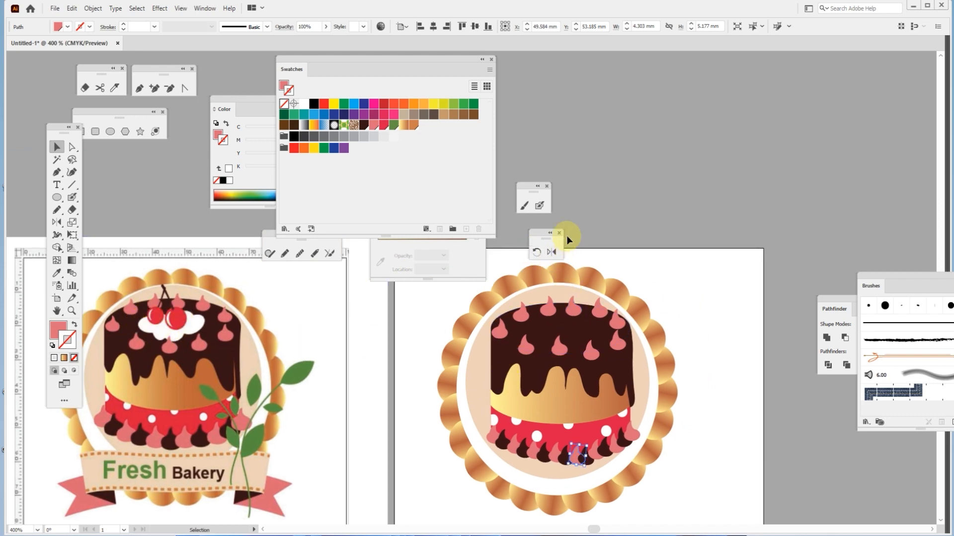
left_click(540, 208)
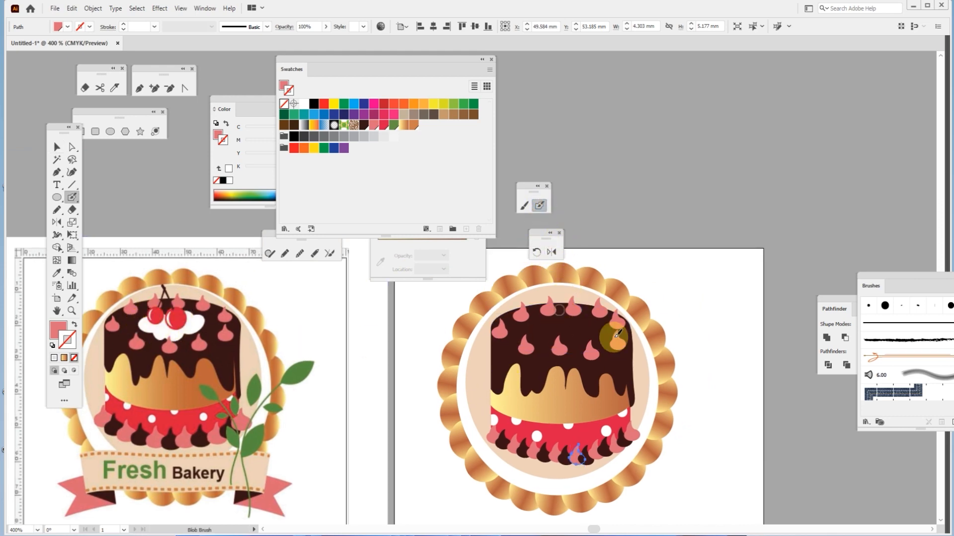
double_click(540, 207)
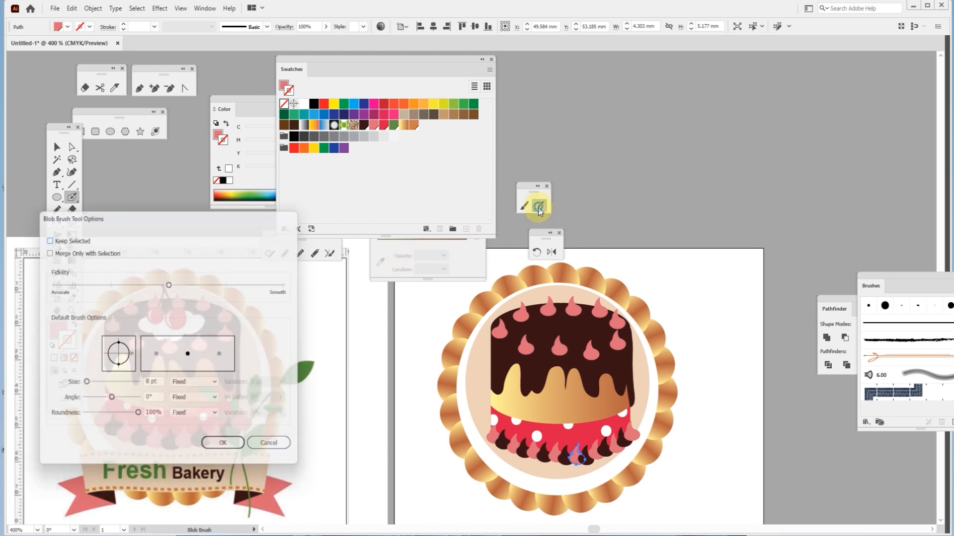
left_click_drag(117, 368, 119, 365)
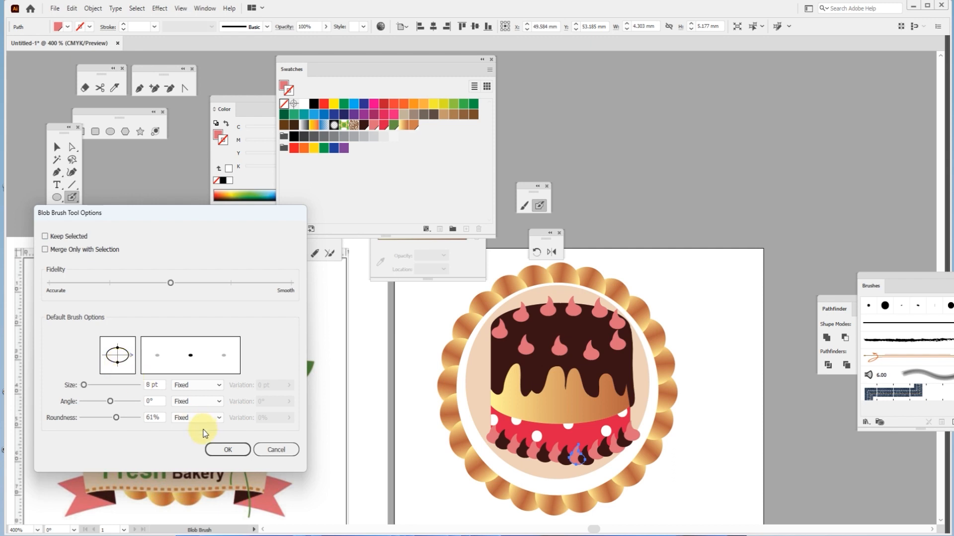
left_click_drag(85, 386, 98, 386)
left_click(237, 450)
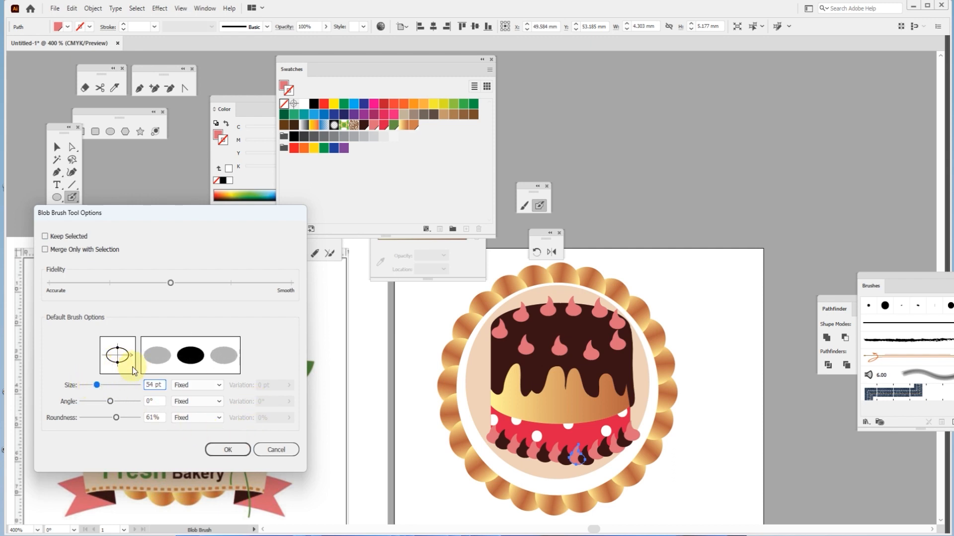
left_click(228, 449)
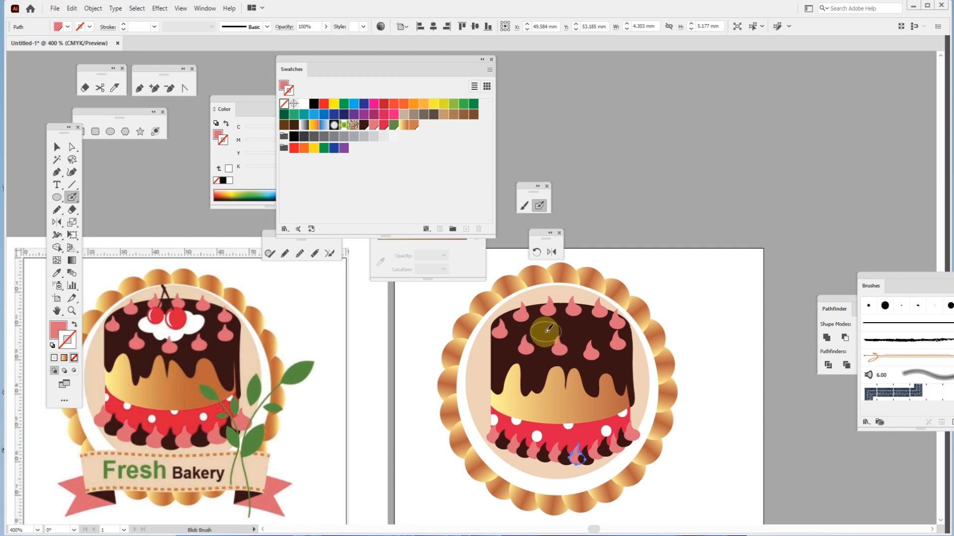
Step: Undo the pink test dab, then paint two white oval cream dabs side by side on the cake's top
key("ctrl+shift+a")
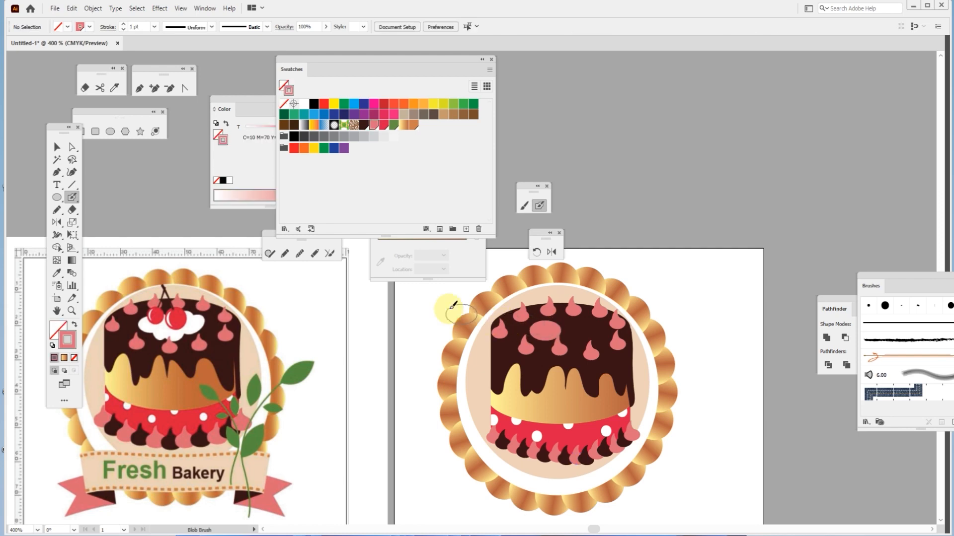
key("ctrl+z")
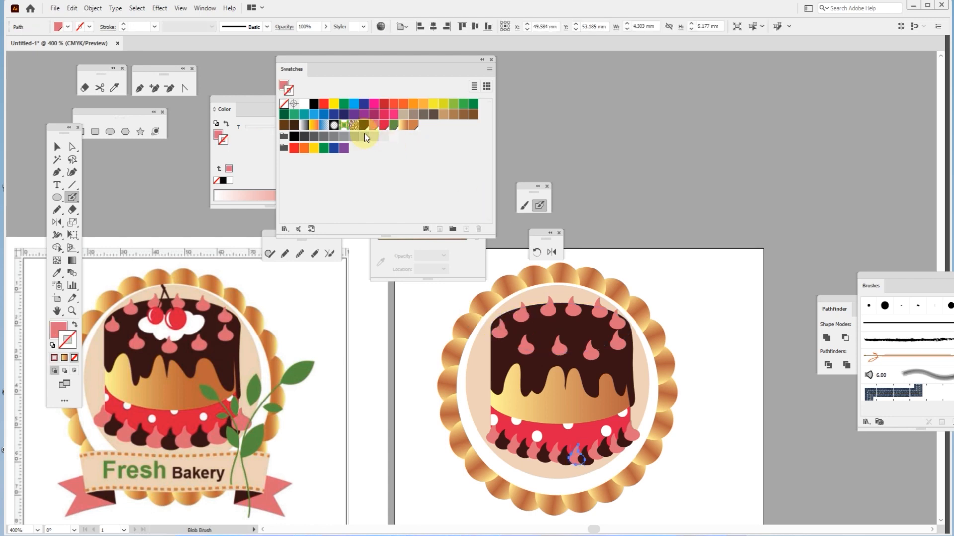
left_click(304, 104)
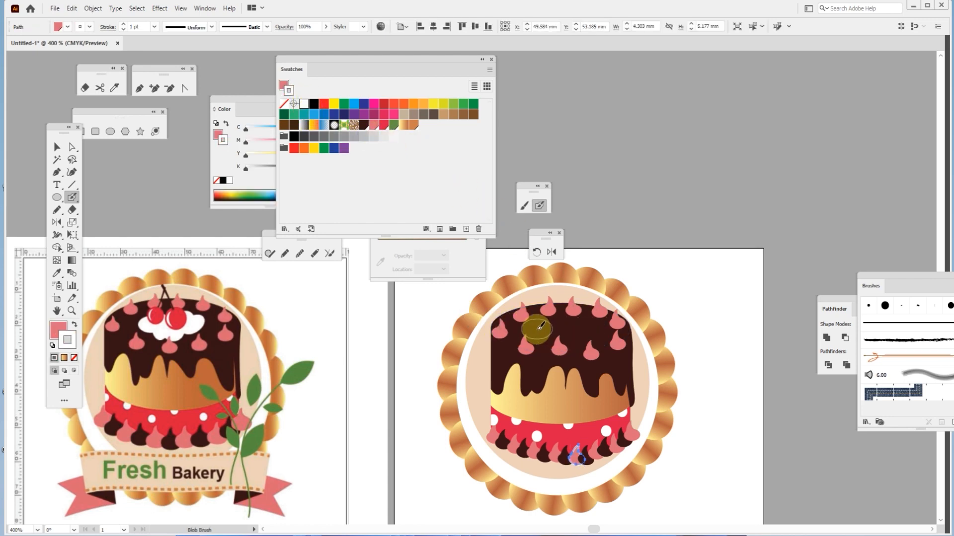
left_click_drag(542, 328, 538, 330)
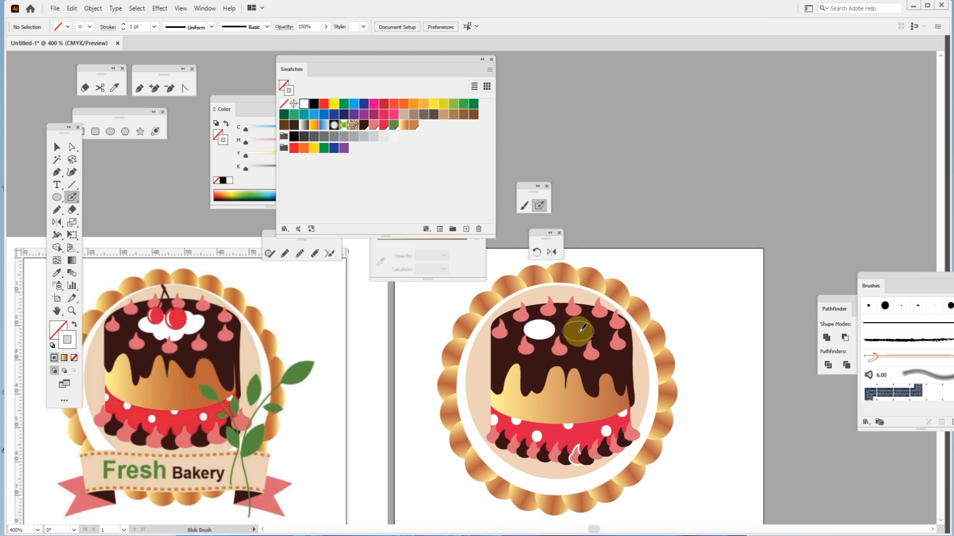
left_click_drag(582, 329, 583, 333)
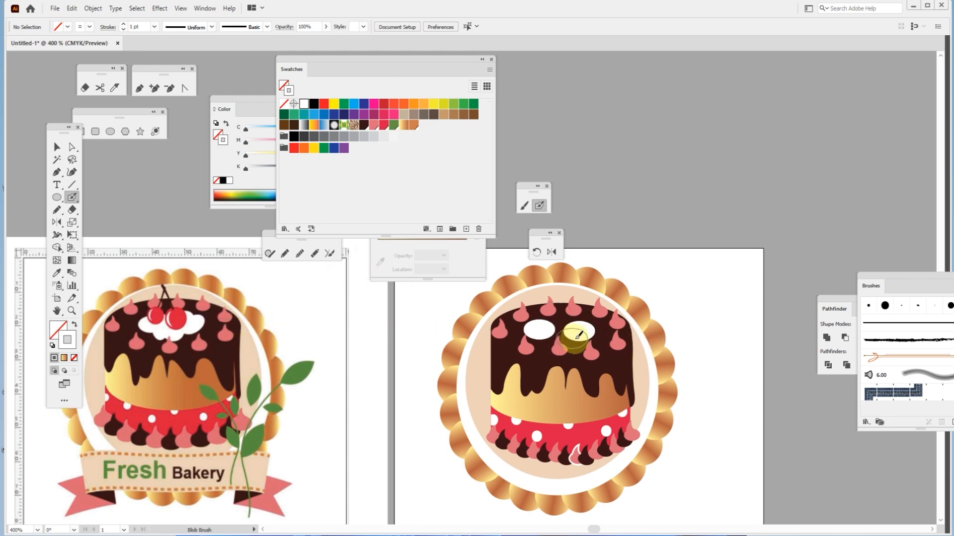
Step: Set the Blob Brush angle to 28° and paint more white, joining the two dabs into one irregular cream shape
double_click(538, 206)
left_click_drag(110, 402, 117, 401)
mouse_move(134, 360)
left_mouse_down()
mouse_move(126, 350)
mouse_move(134, 340)
mouse_move(121, 361)
mouse_move(132, 350)
left_mouse_up()
left_click(221, 449)
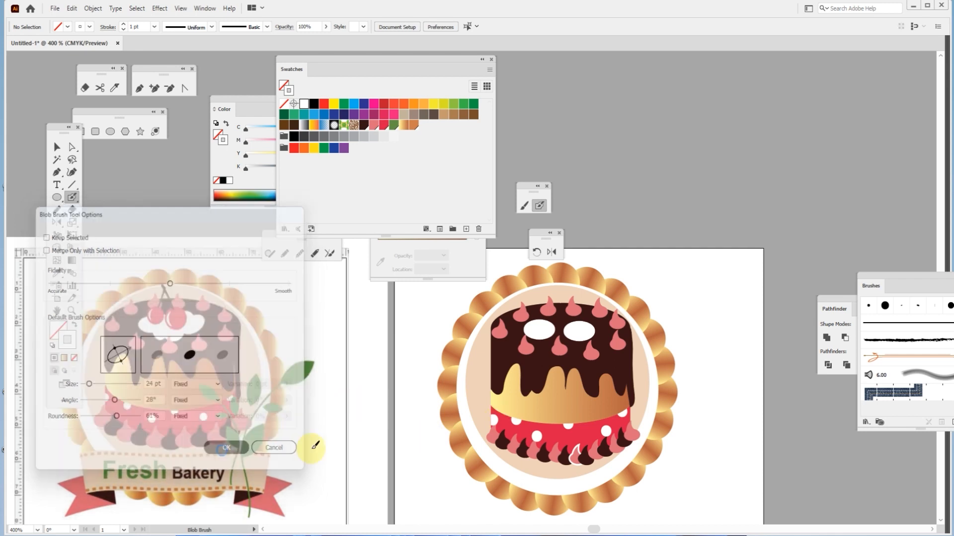
mouse_move(592, 320)
left_mouse_down()
mouse_move(572, 357)
mouse_move(559, 341)
mouse_move(556, 327)
mouse_move(601, 361)
mouse_move(598, 346)
mouse_move(570, 323)
left_mouse_up()
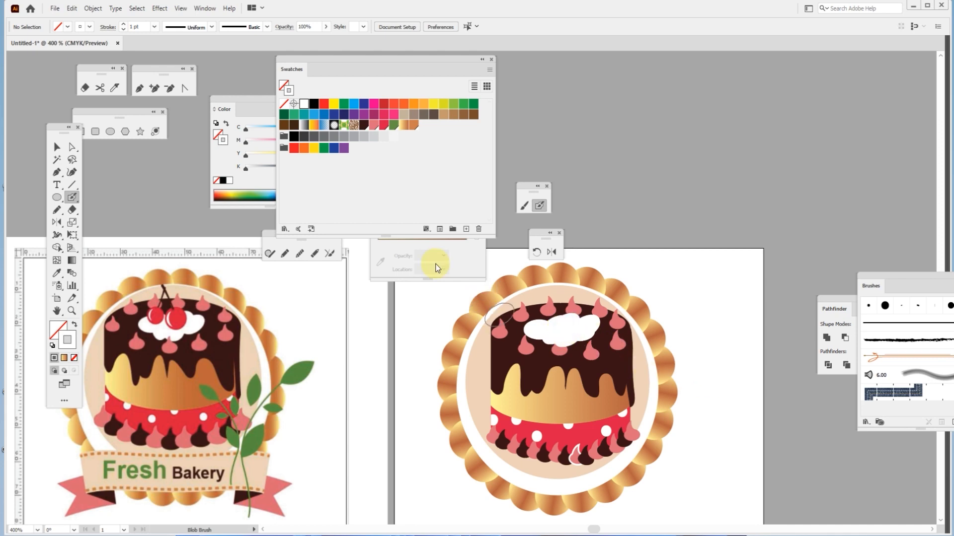
Step: Bring the pink drops that touch the white cream on the cake's top in front of it
left_click(57, 148)
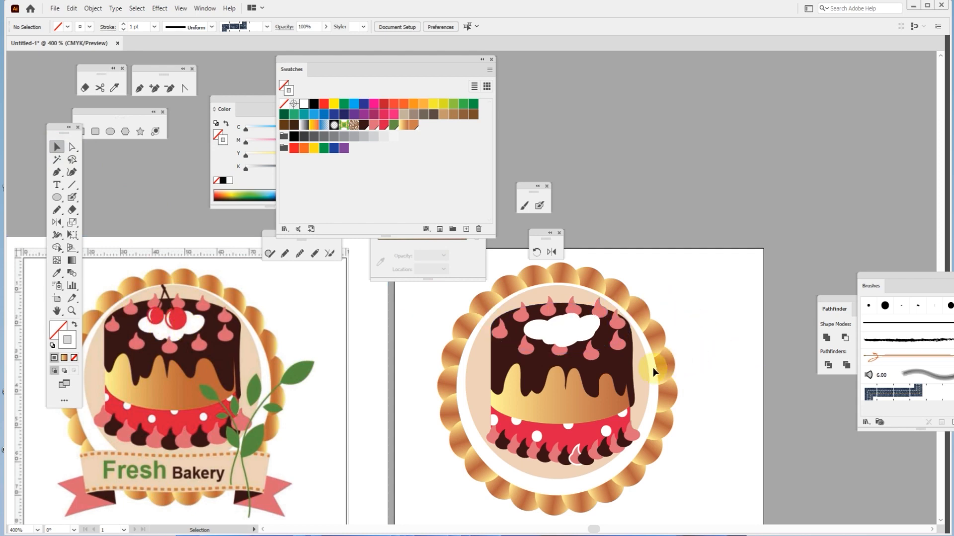
left_click(558, 351)
key("a")
left_click_drag(558, 350, 579, 312)
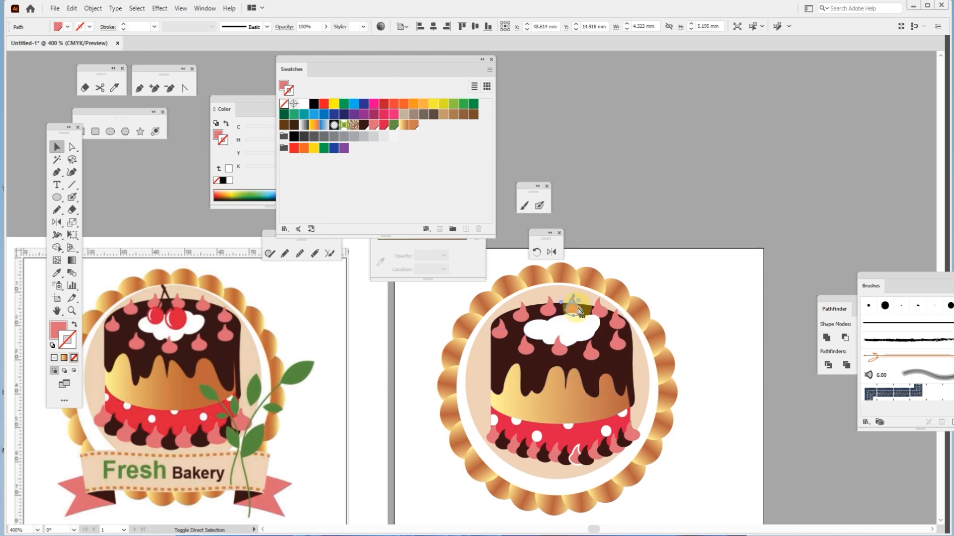
left_click_drag(576, 312, 597, 311)
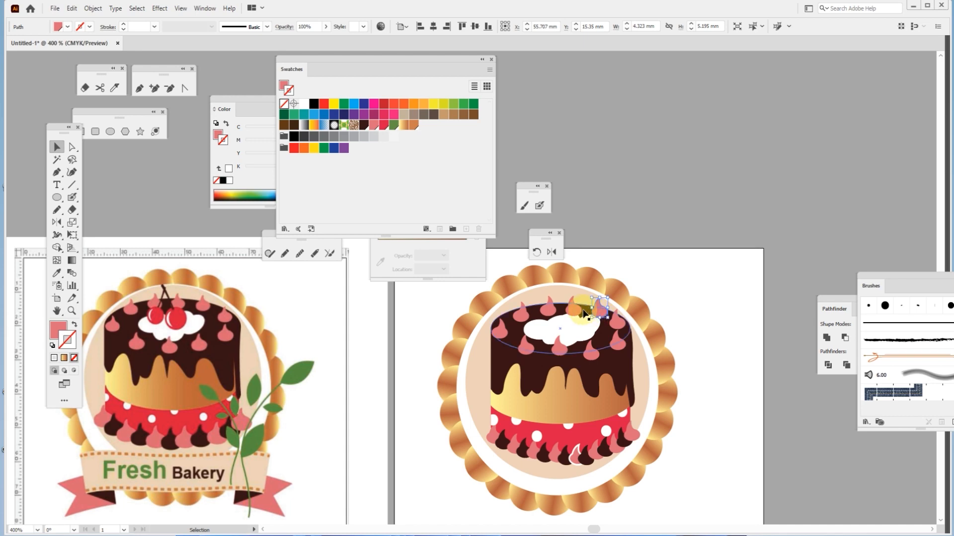
left_click(727, 381)
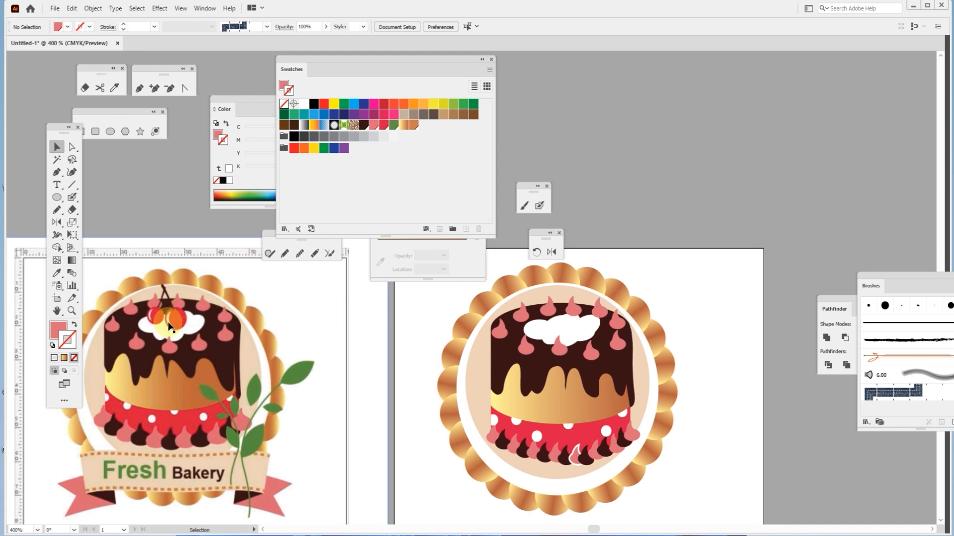
Step: Draw a pink circle about 19.2 mm in diameter on the empty canvas outside the artboard
key("space")
left_click_drag(546, 356, 435, 406)
left_click(110, 132)
left_click_drag(621, 187, 688, 256)
left_click(58, 148)
left_click(729, 296)
left_click(654, 224)
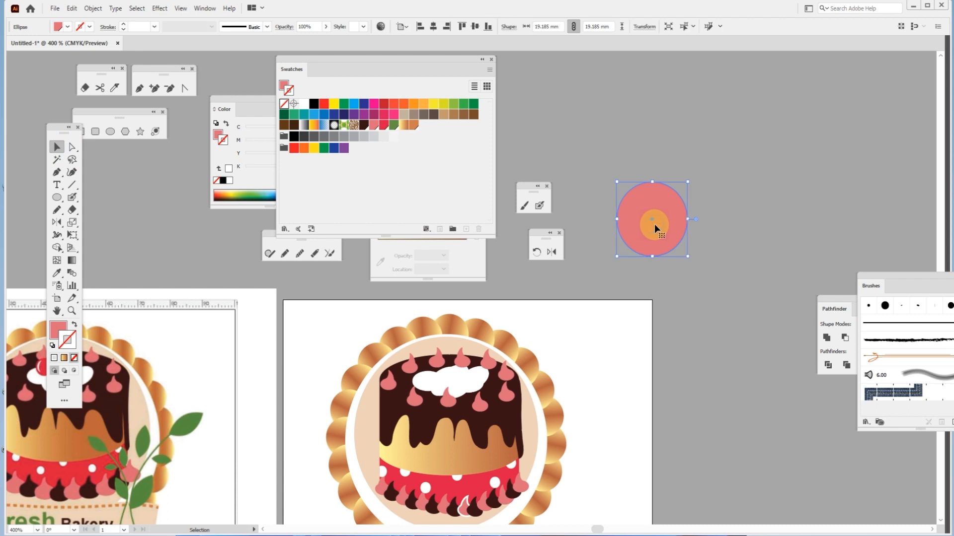
Step: Duplicate the pink circle twice, placing the copies in a row to its right
left_click_drag(659, 237, 785, 239)
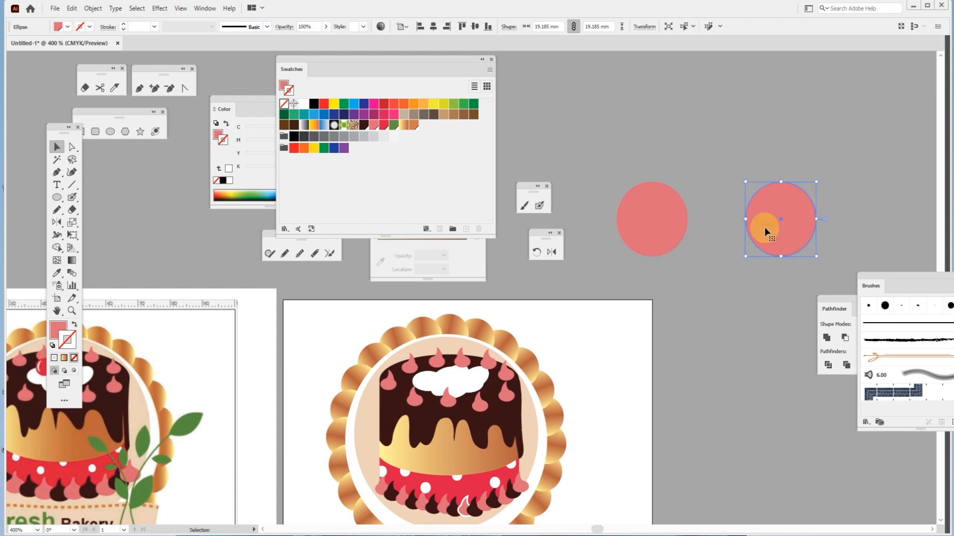
left_click_drag(756, 277, 610, 285)
left_click(695, 268)
left_click(654, 253)
mouse_move(654, 258)
left_mouse_down()
mouse_move(640, 247)
mouse_move(714, 249)
mouse_move(654, 253)
left_mouse_up()
left_click_drag(654, 253, 784, 245)
Step: Overlap two equal pink circles in the middle of the row, offsetting the front one slightly to the right
left_click(656, 251)
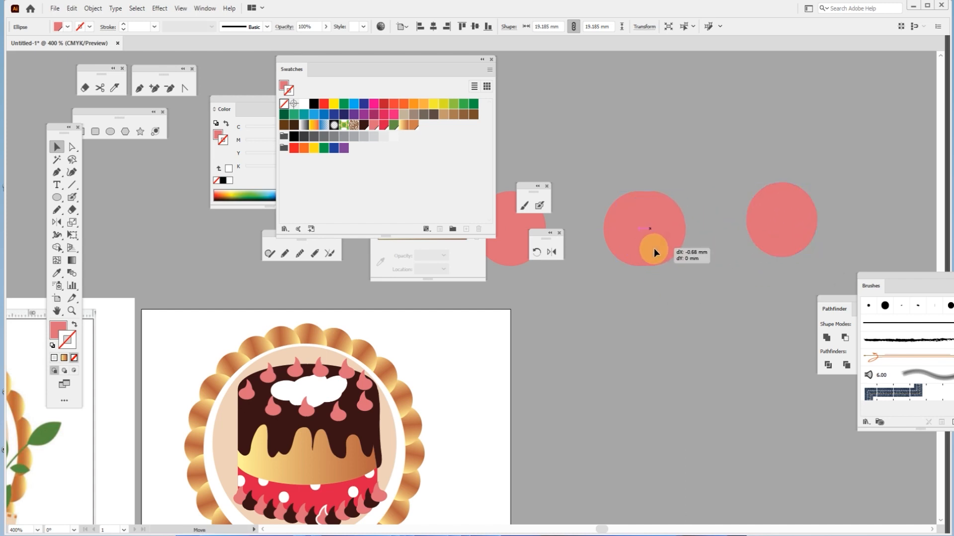
left_click(699, 296)
left_click_drag(601, 177, 708, 308)
left_click_drag(661, 246, 670, 245)
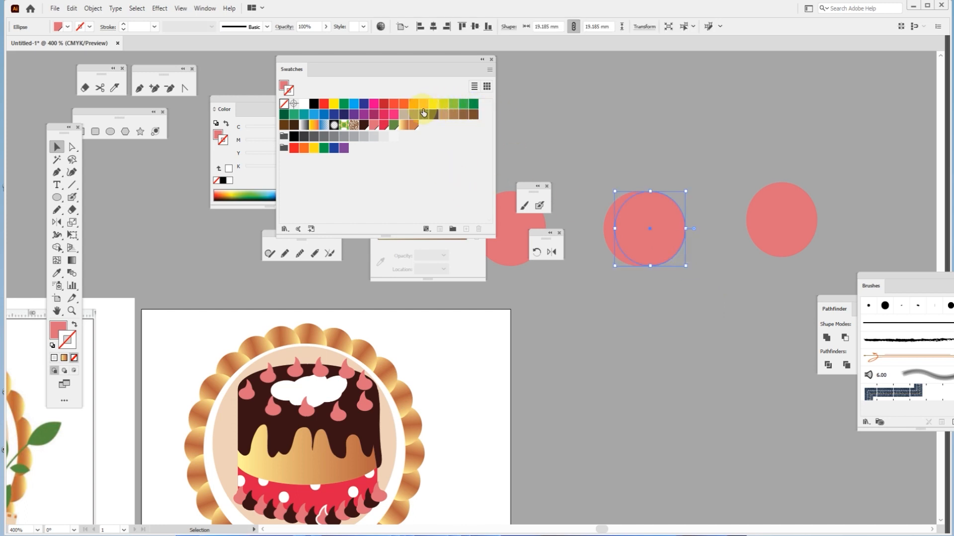
Step: Fill the front overlapping circle with yellow and nudge it slightly left over the pink circle
left_click(58, 327)
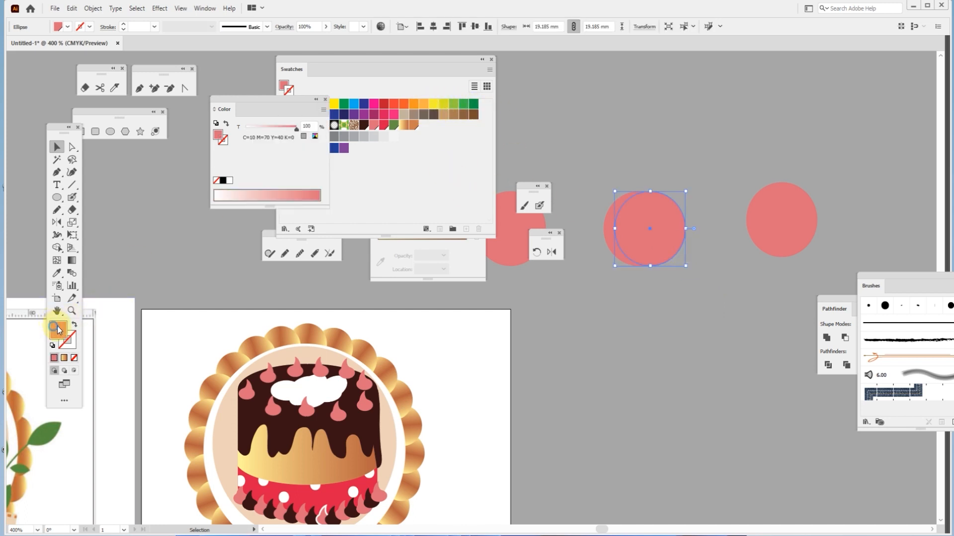
left_click(433, 105)
left_click(687, 350)
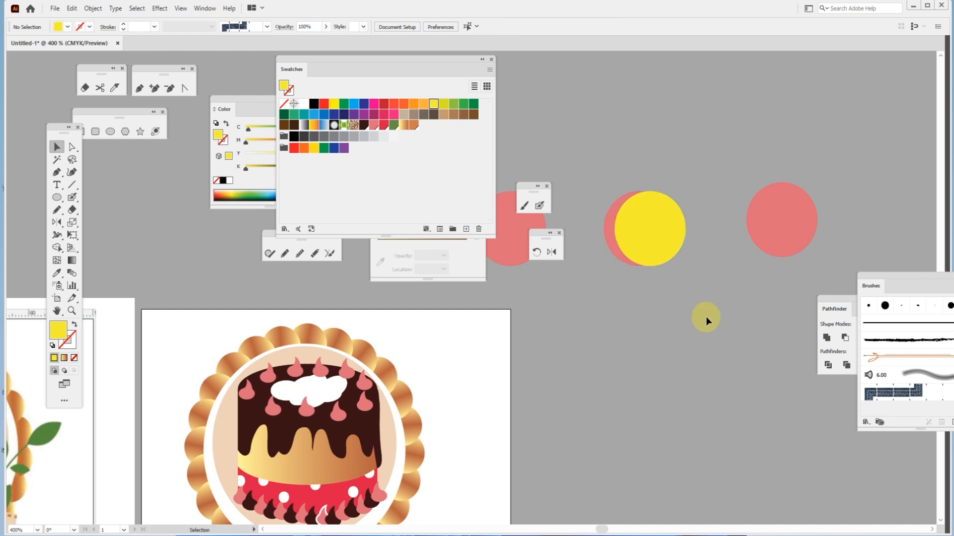
left_click_drag(660, 249, 658, 247)
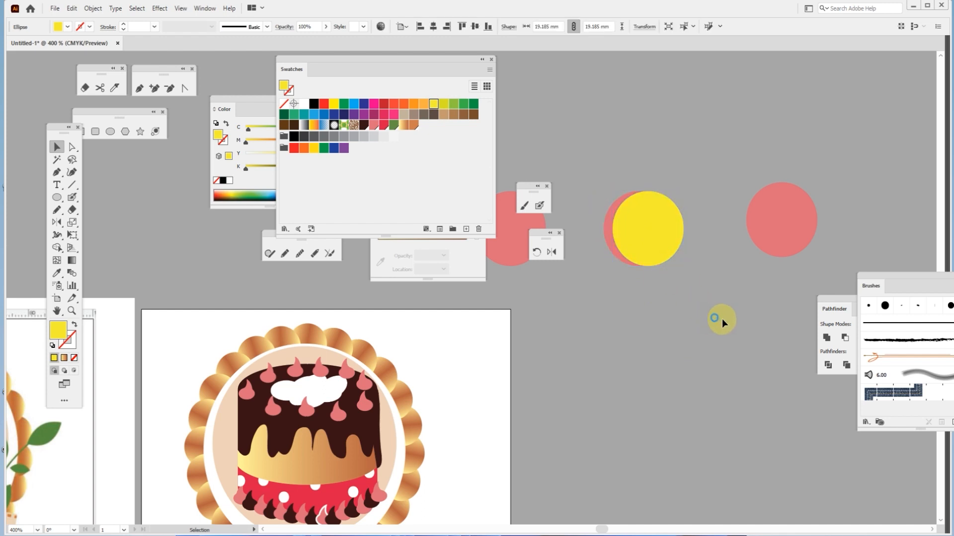
Step: Delete the spare pink circle at the row's right end, then cut the overlapping pair into a thin crescent with Minus Front
left_click(778, 224)
key("Delete")
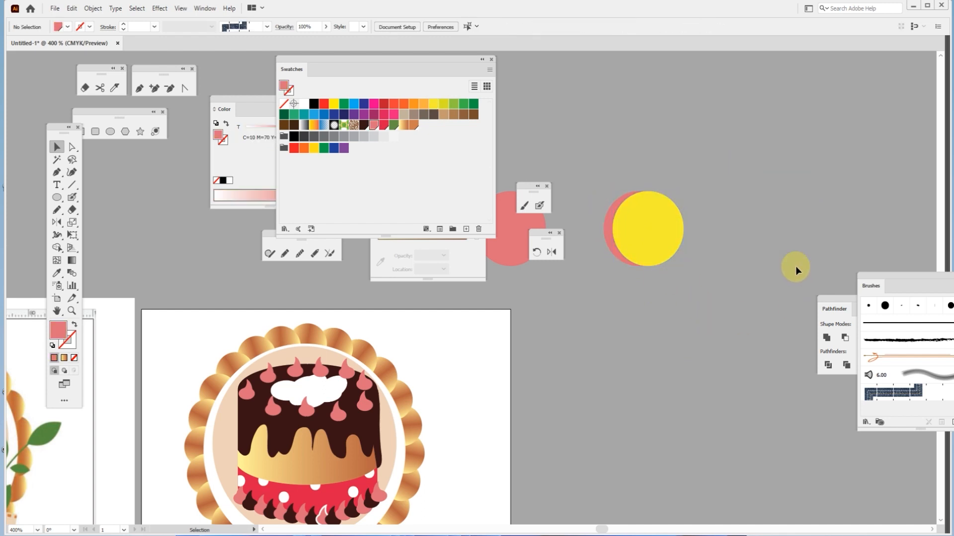
left_click_drag(591, 172, 681, 321)
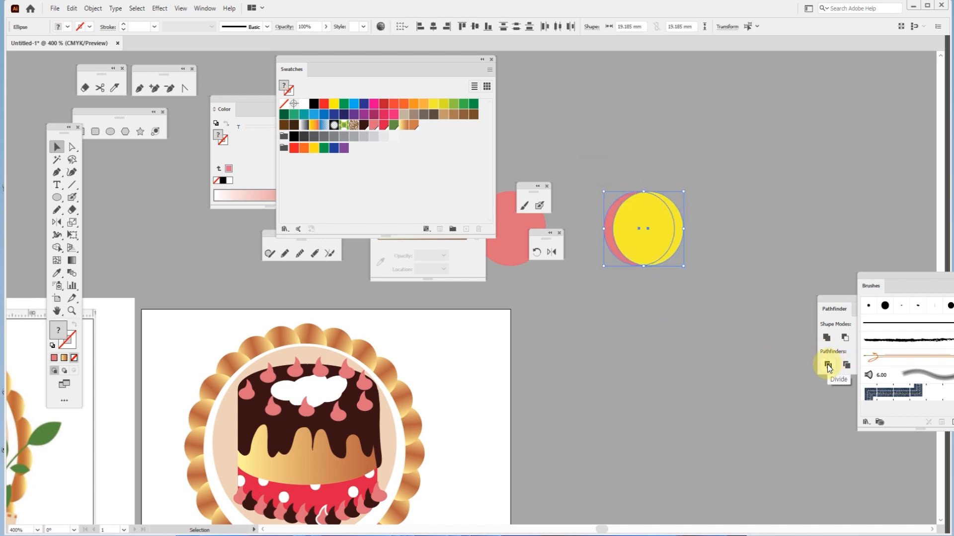
left_click_drag(830, 307, 675, 327)
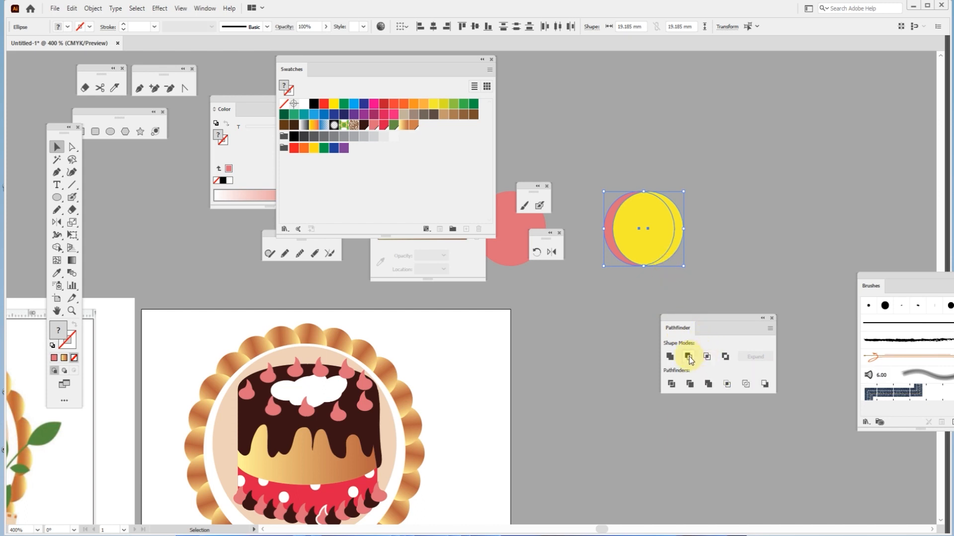
left_click(689, 356)
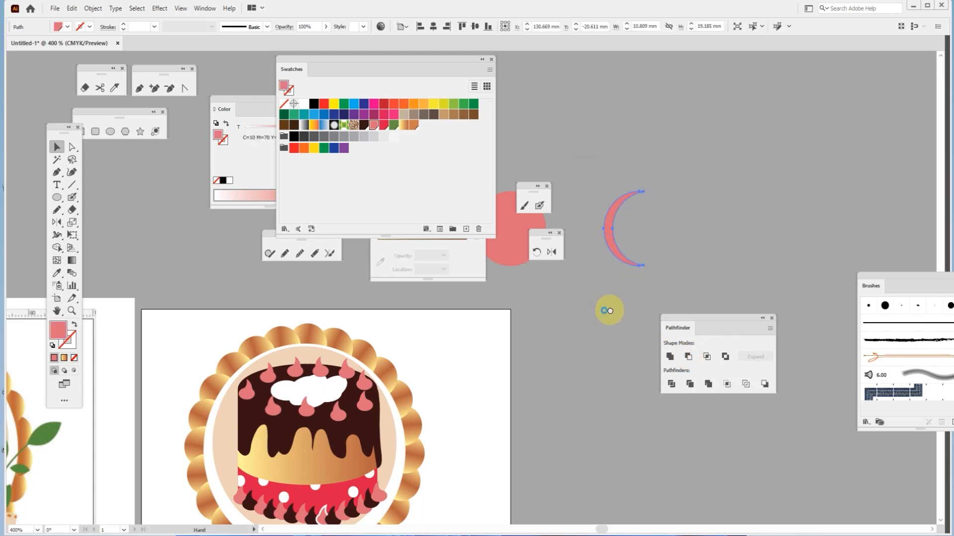
Step: Scale the crescent to about 8 × 14.2 mm, place it inside the pink circle's left edge and fill it white
left_click_drag(606, 309, 726, 315)
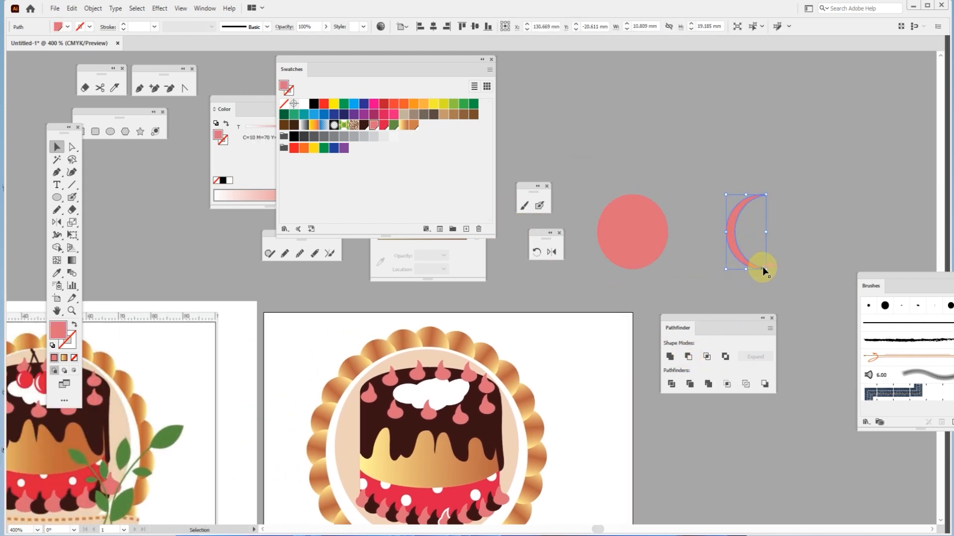
left_click_drag(762, 266, 612, 242)
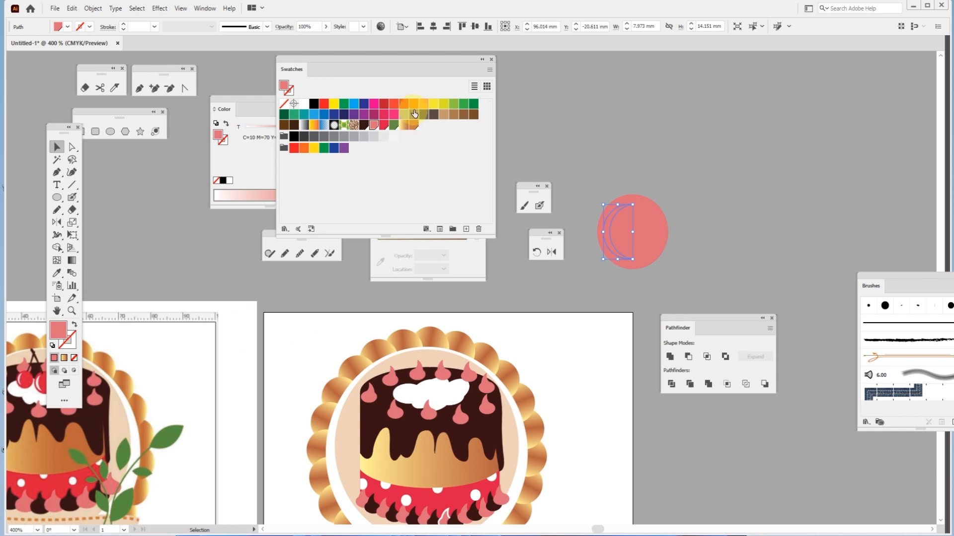
left_click(304, 105)
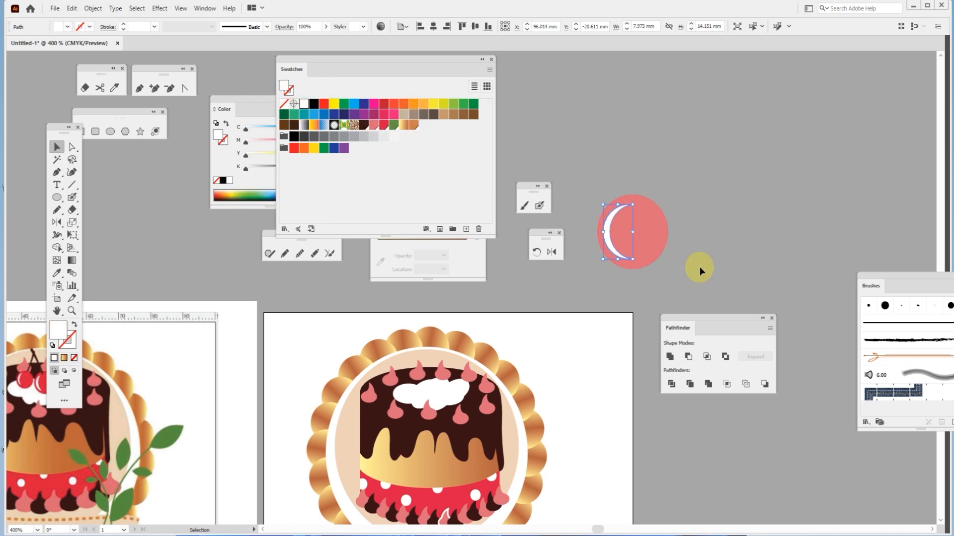
Step: Stretch the white crescent slightly taller inside the pink circle's left edge
left_click(677, 281)
left_click_drag(238, 337, 382, 343)
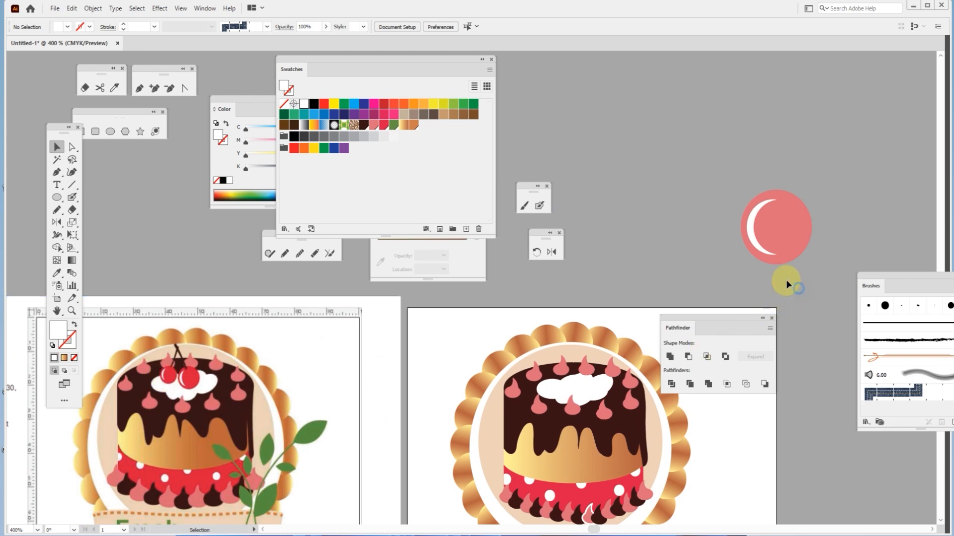
left_click(765, 248)
left_click_drag(760, 256, 760, 257)
left_click_drag(764, 201, 763, 196)
left_click(692, 228)
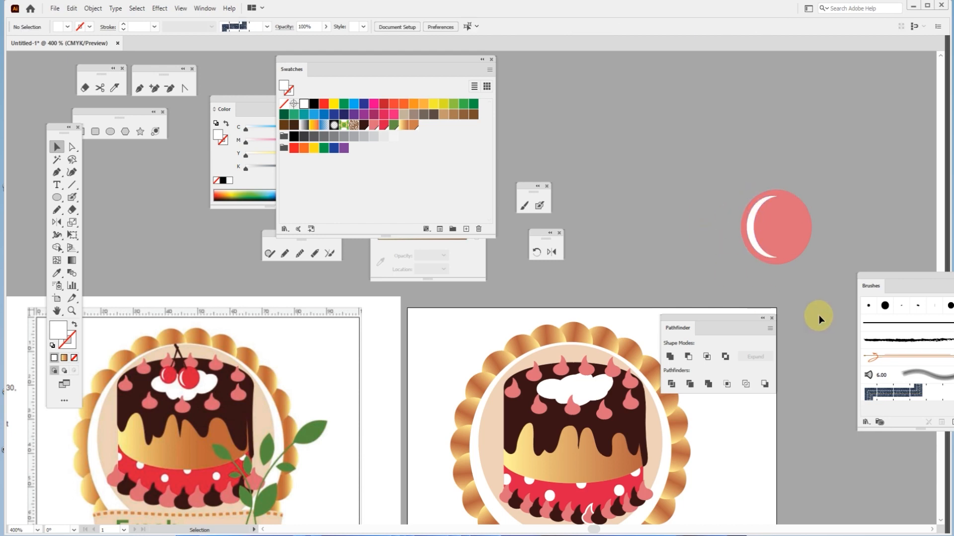
Step: Scale the pink cherry down to about 14.3 mm, duplicate it to the right and enlarge the copy to about 17.3 mm
left_click_drag(730, 209, 794, 246)
left_click(729, 191)
left_click_drag(730, 189, 835, 234)
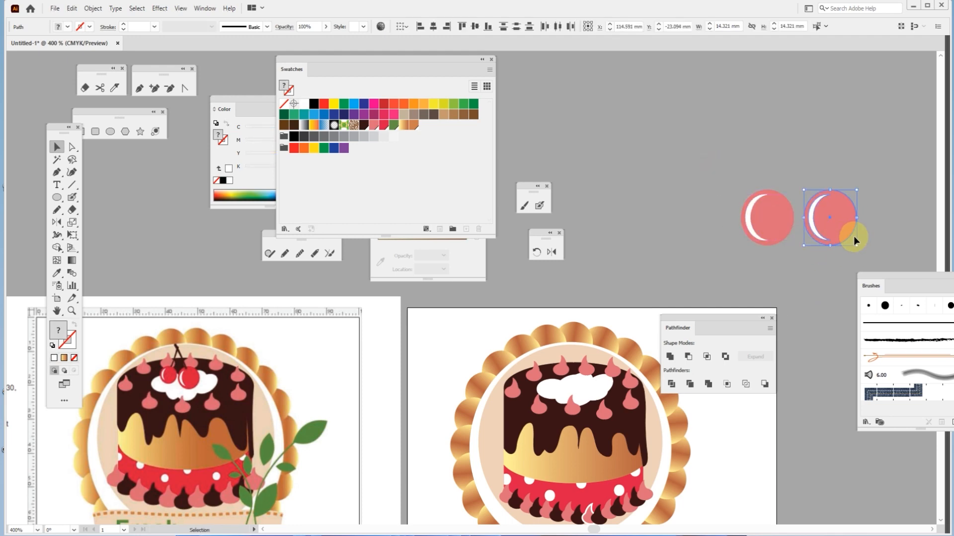
left_click_drag(857, 192, 860, 179)
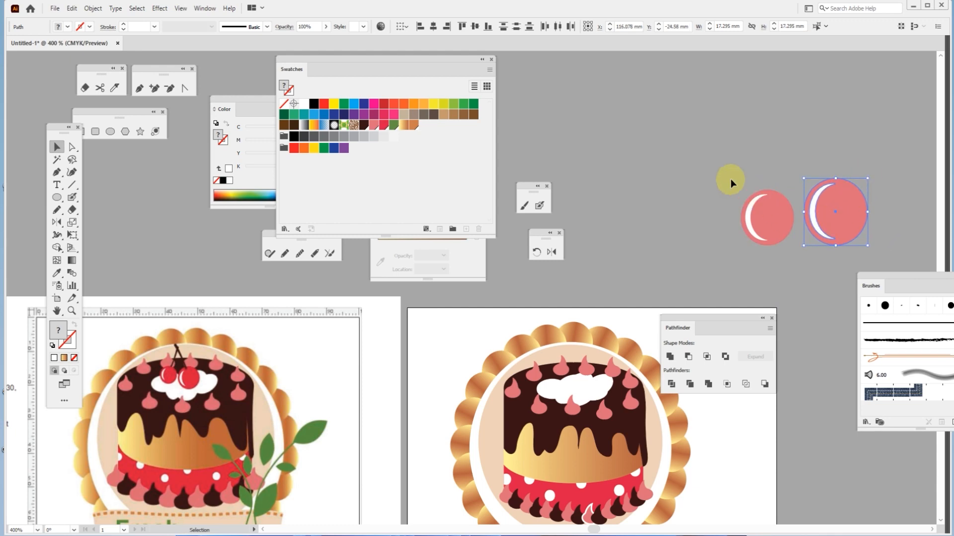
Step: Shrink the left cherry to about 13 mm and move both cherries down and left above the artboard
left_click(748, 239)
left_click_drag(740, 244, 747, 241)
left_click_drag(735, 159, 709, 251)
left_click(753, 263)
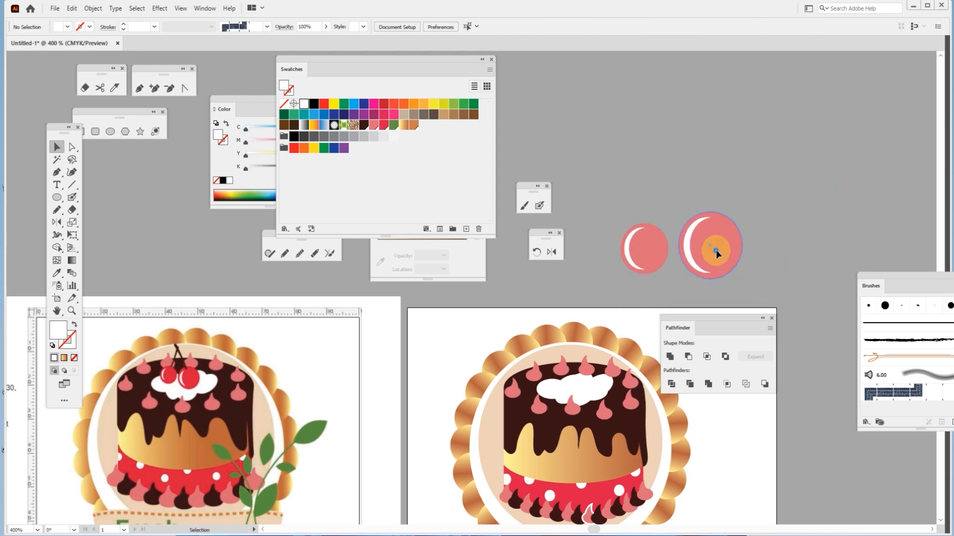
Step: Fill both cherry circles with the red swatch C=10 M=100 Y=70 K=0
left_click(716, 250)
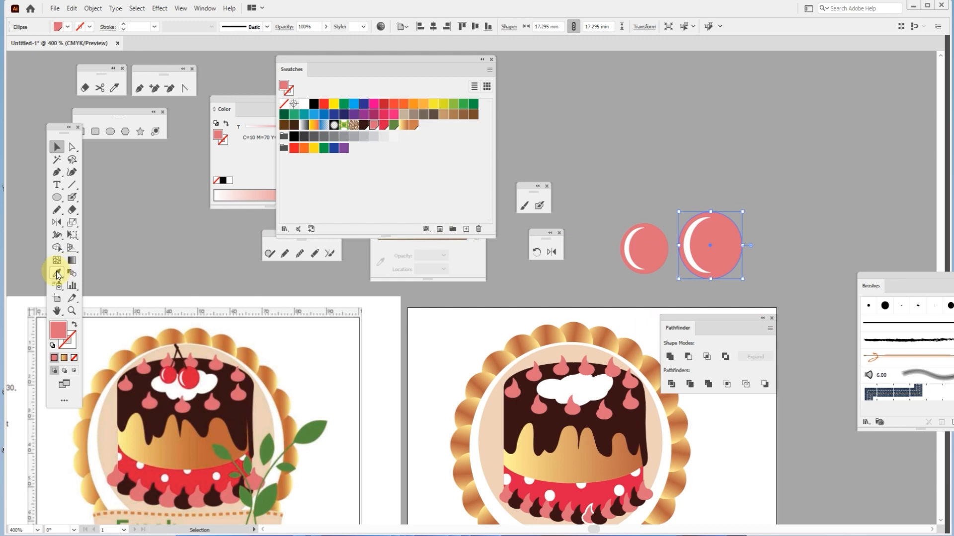
left_click(385, 125)
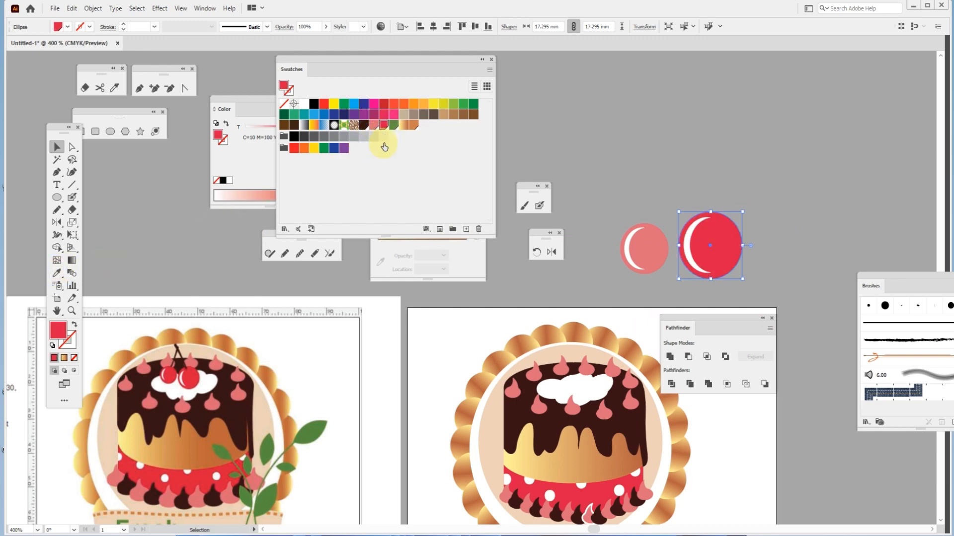
left_click(637, 250)
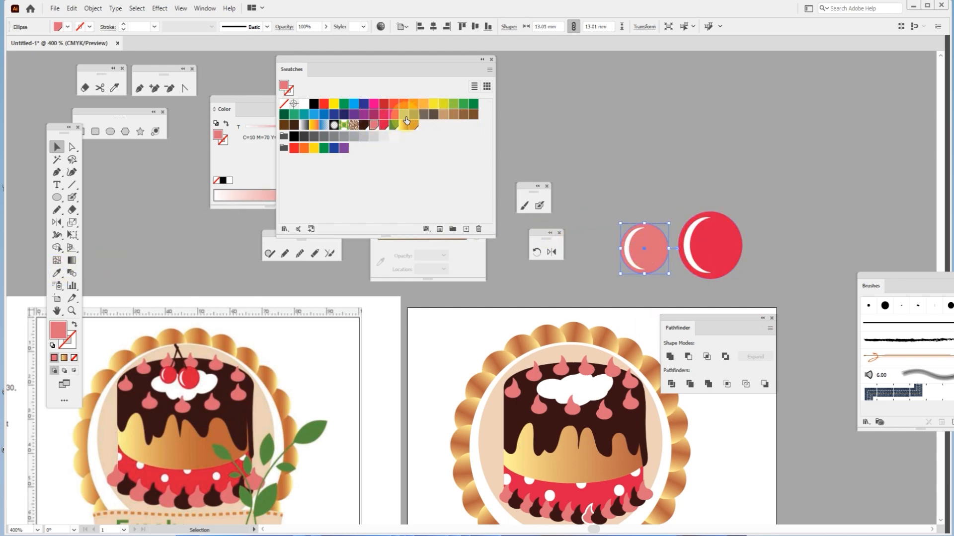
left_click(384, 125)
left_click(632, 180)
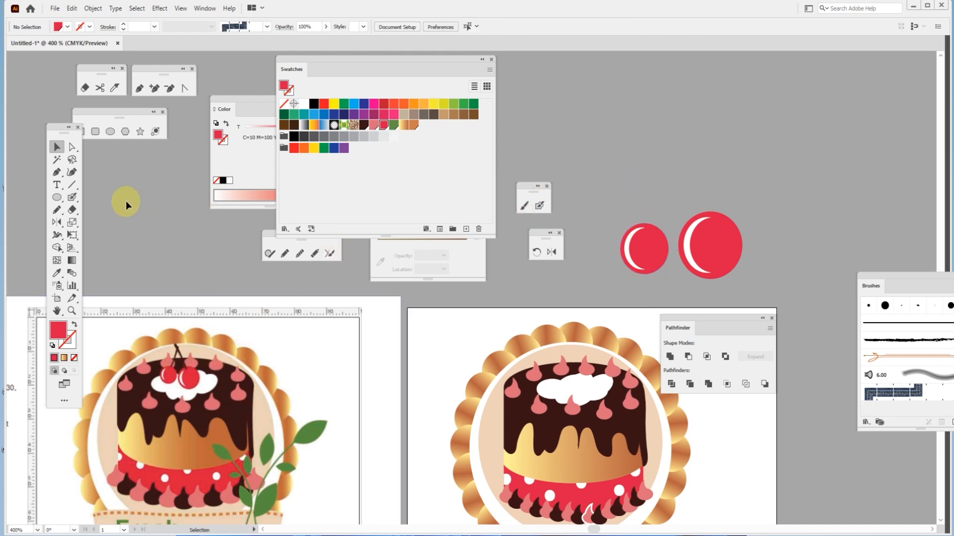
left_click(75, 187)
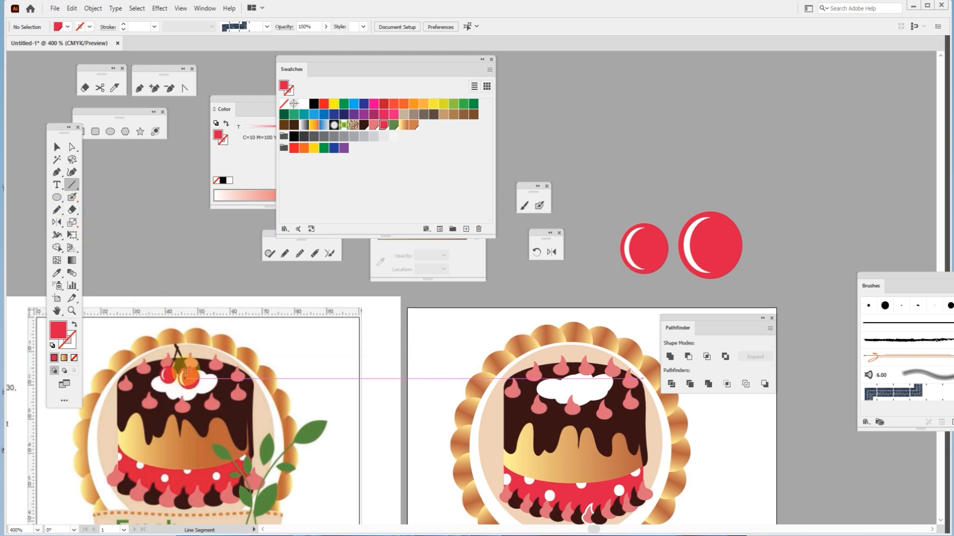
scroll(176, 365, "up", 3)
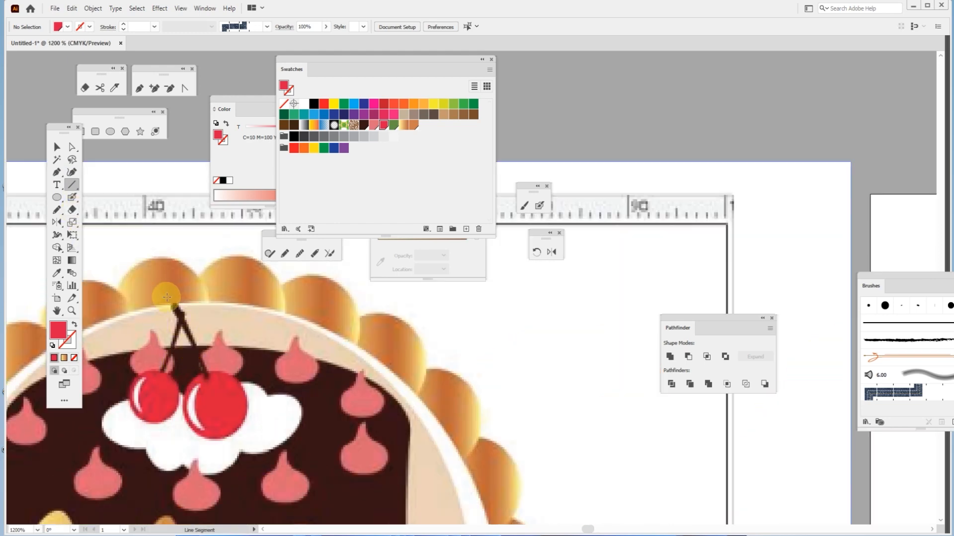
scroll(198, 299, "down", 1)
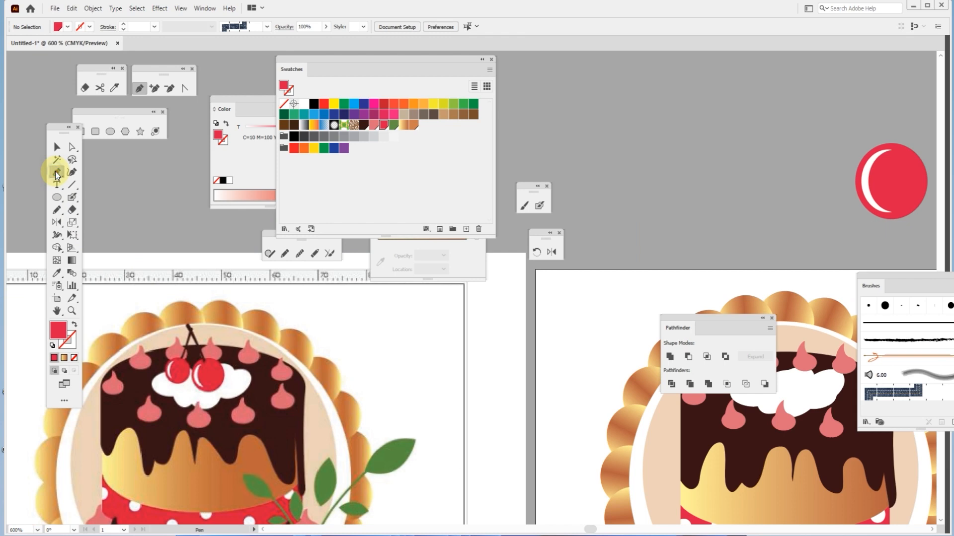
left_click(72, 185)
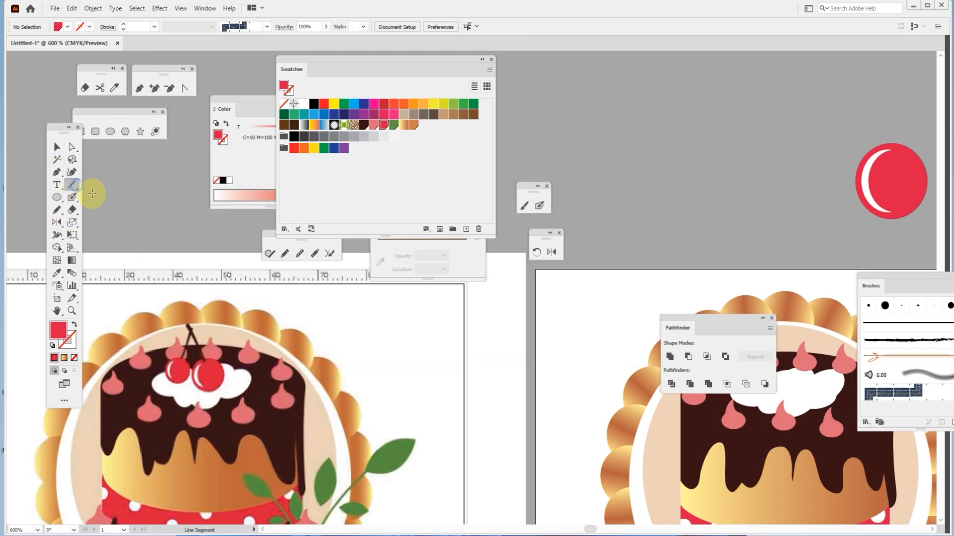
Step: Draw a curved stem of about 10 × 17 mm down into the top of the larger cherry with the Pencil tool
left_click_drag(645, 292, 506, 376)
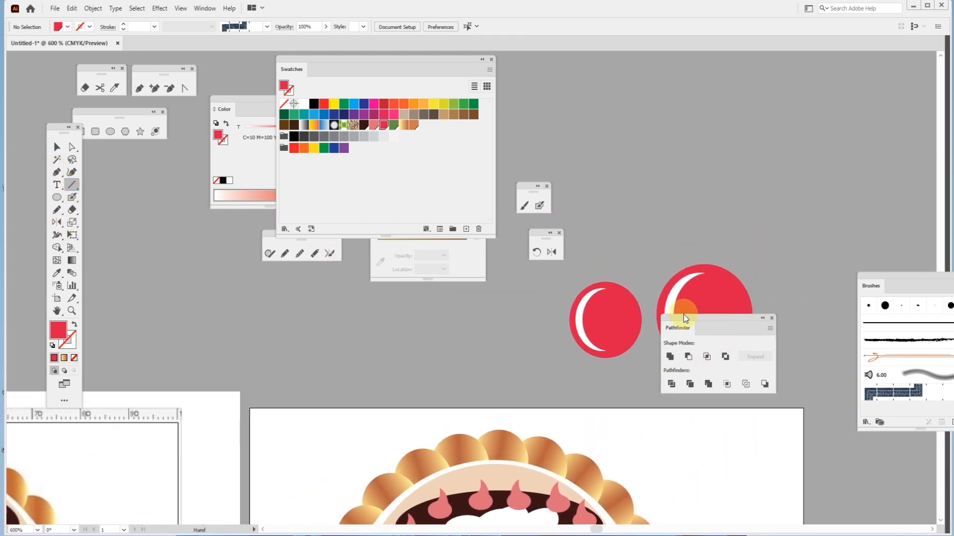
left_click_drag(696, 321, 784, 435)
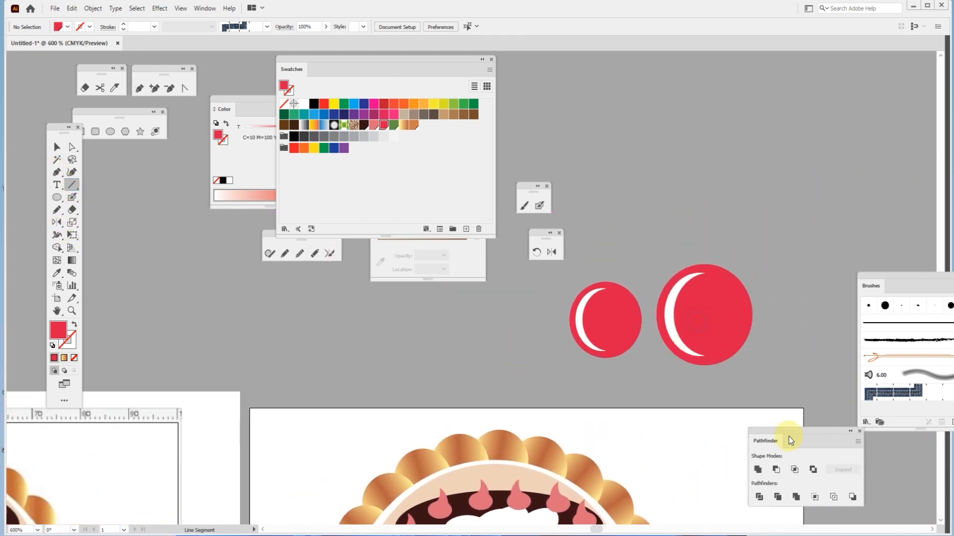
left_click(284, 255)
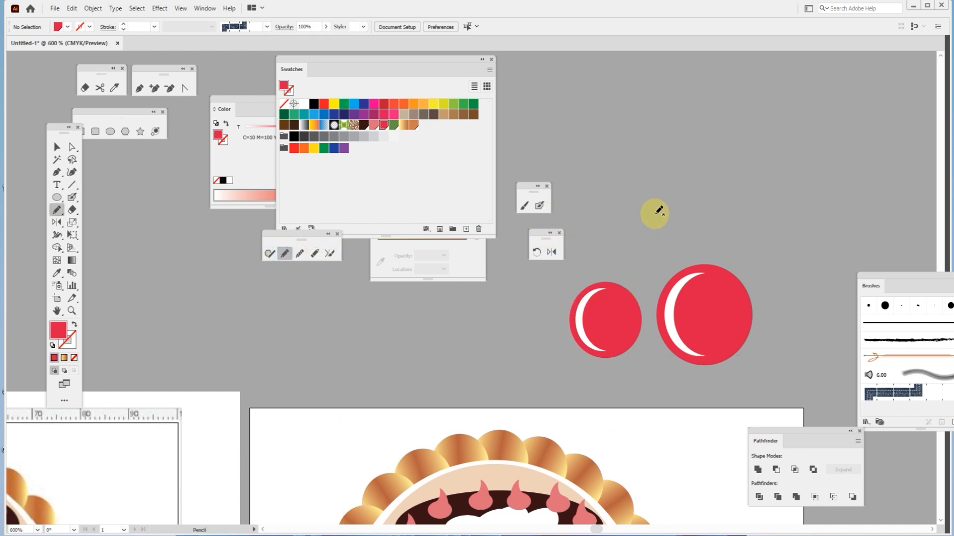
left_click_drag(647, 193, 689, 270)
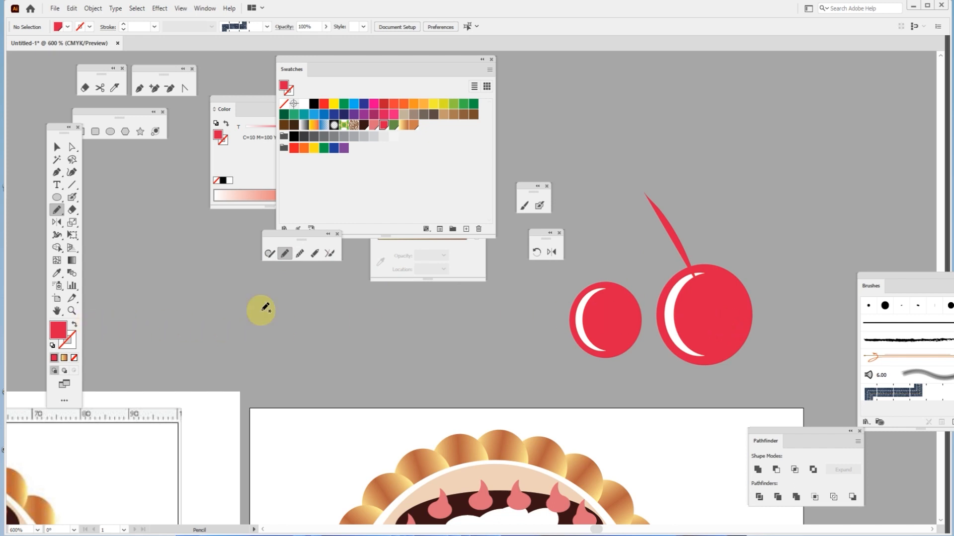
Step: Swap the stem's fill and stroke so it has only a red outline, and set the stroke weight to 3 pt
left_click(57, 146)
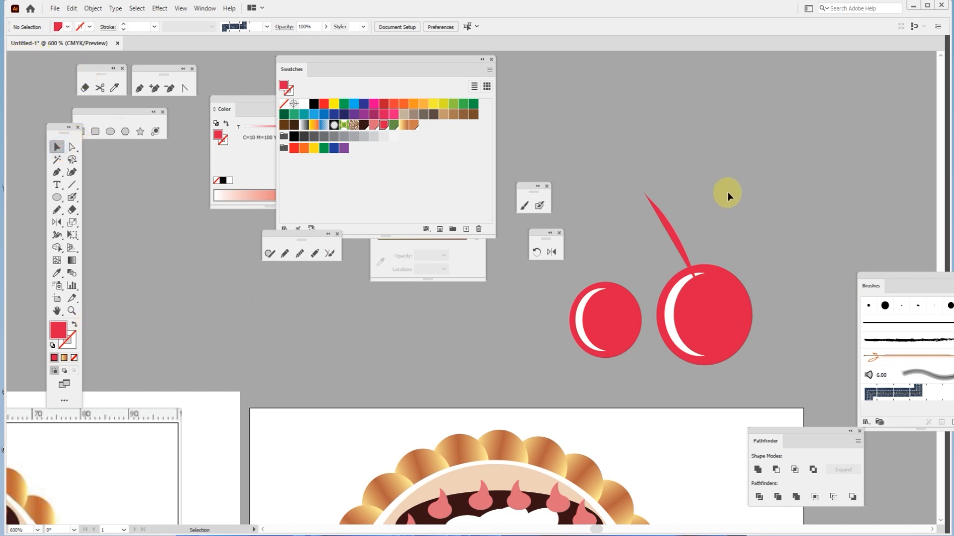
left_click_drag(726, 193, 610, 234)
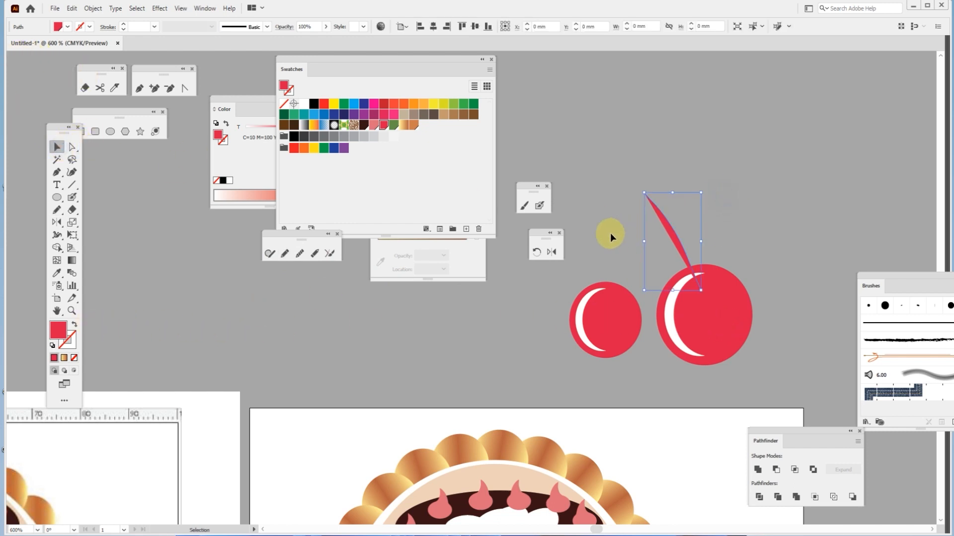
left_click(74, 325)
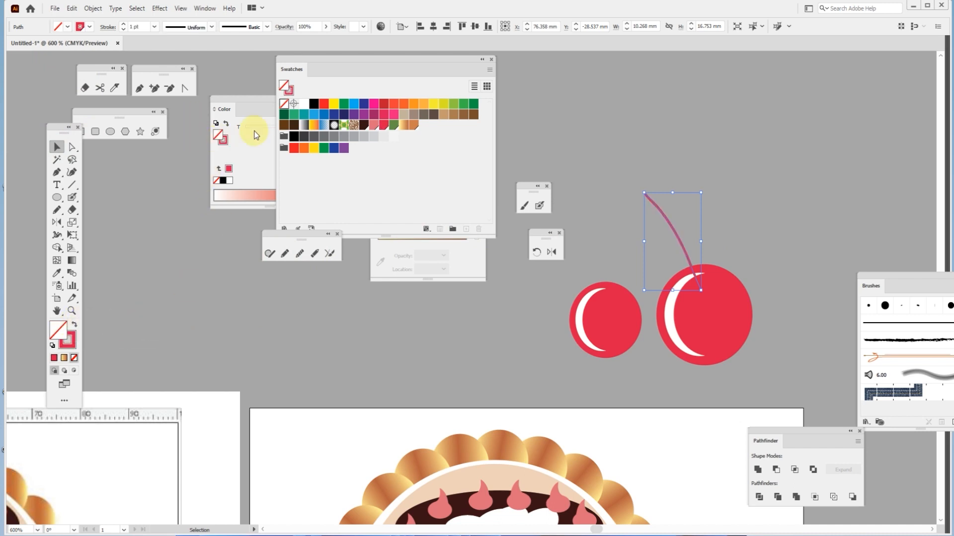
left_click(124, 26)
left_click(124, 26)
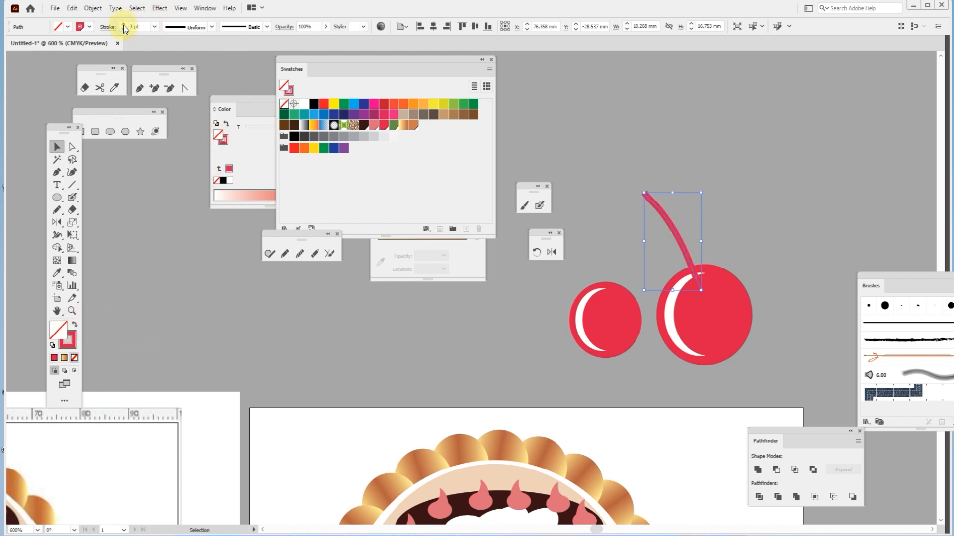
left_click(799, 218)
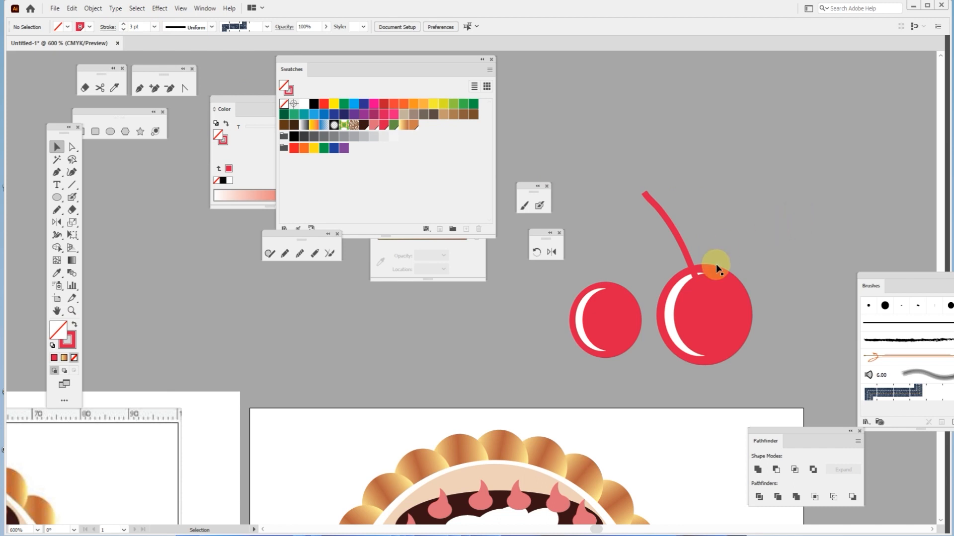
Step: Rotate the larger cherry's white crescent slightly counterclockwise and fit it against the cherry's left edge
left_click(668, 323)
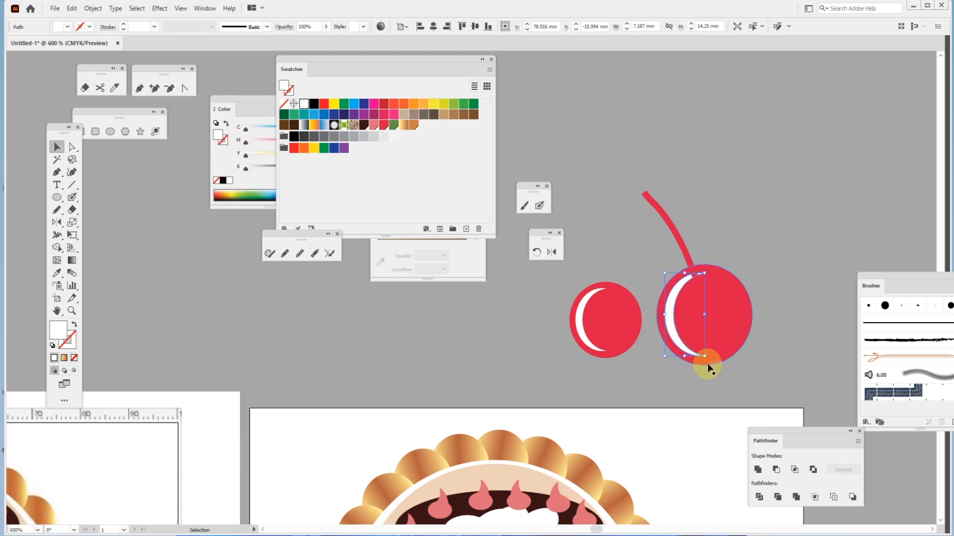
left_click_drag(709, 358, 670, 338)
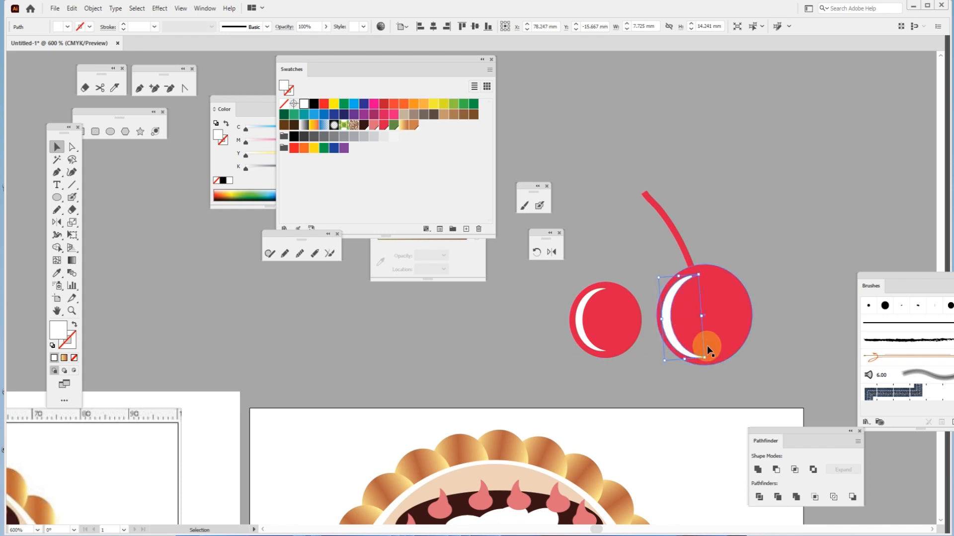
left_click_drag(709, 364, 680, 320)
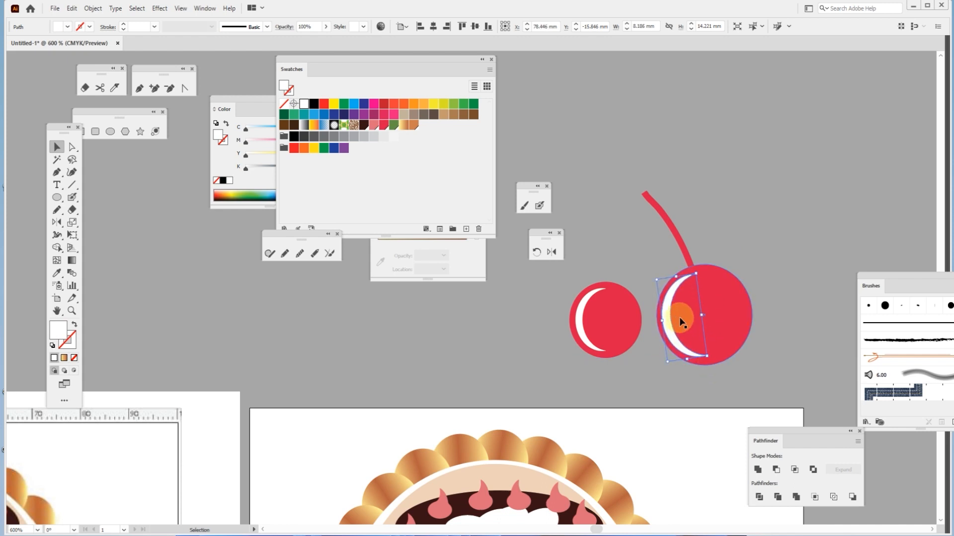
left_click(741, 234)
Step: Set the stem's stroke colour to the dark brown swatch C=50 M=70 Y=80 K=70
left_click(681, 242)
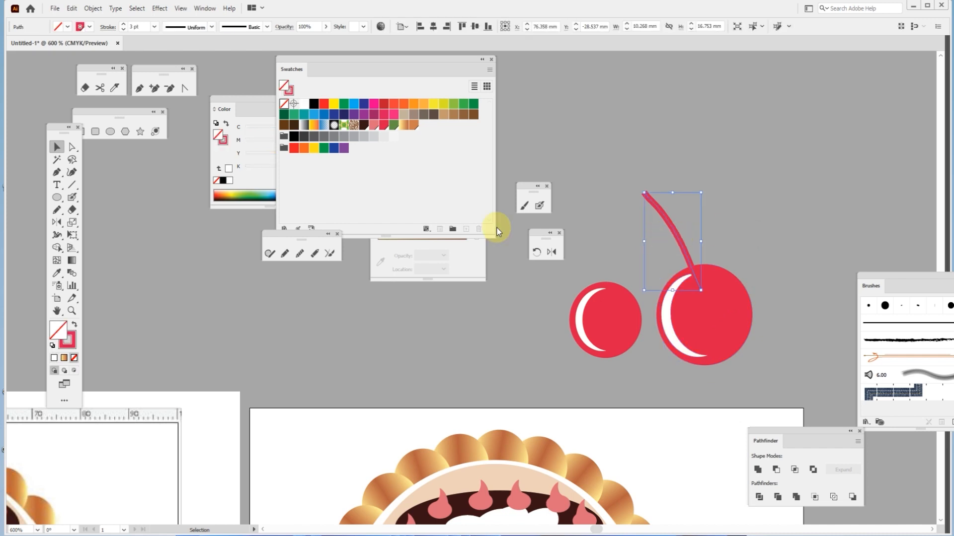
left_click(66, 339)
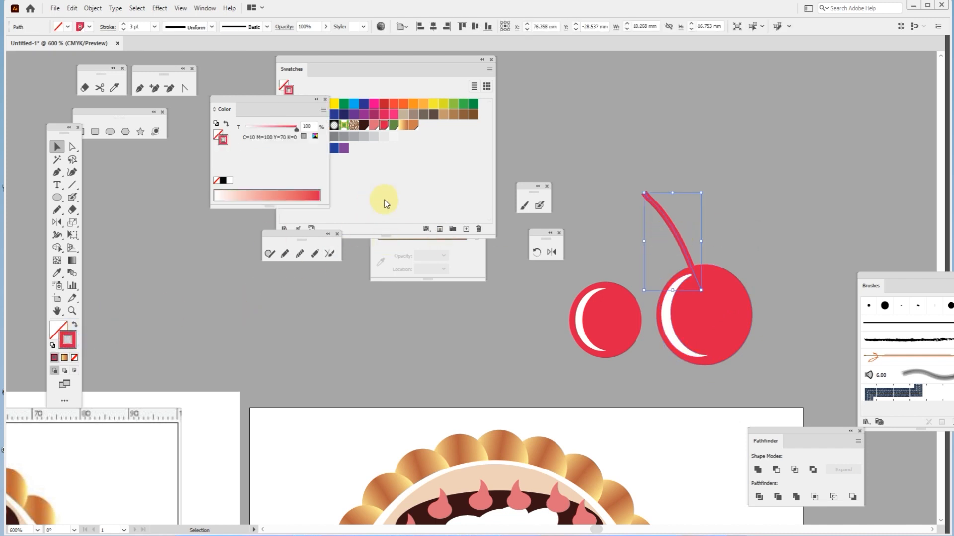
left_click_drag(275, 104, 222, 124)
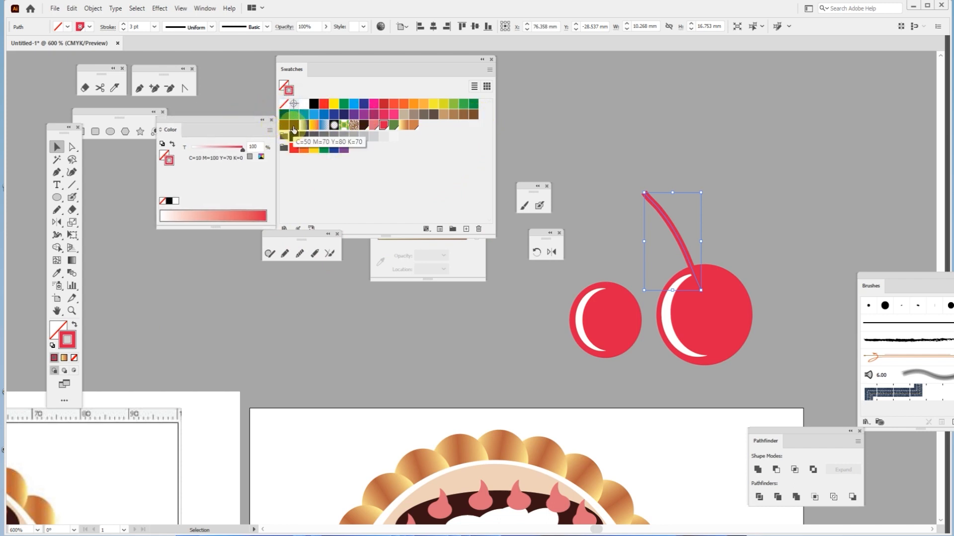
left_click(293, 128)
left_click(788, 226)
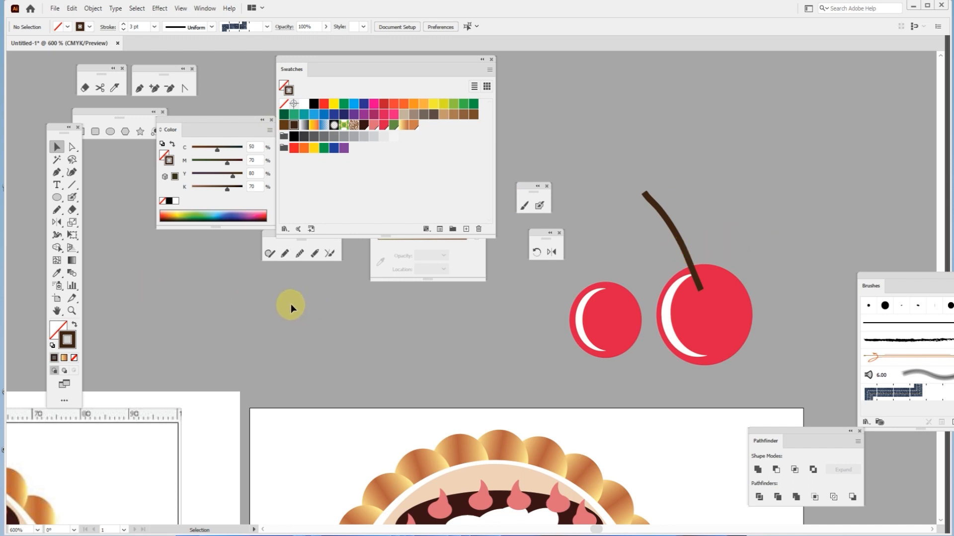
Step: Draw a second dark brown stem with the Pencil tool, from the upper part of the first stem into the smaller cherry
scroll(244, 372, "down", 2)
left_click_drag(241, 379, 356, 383)
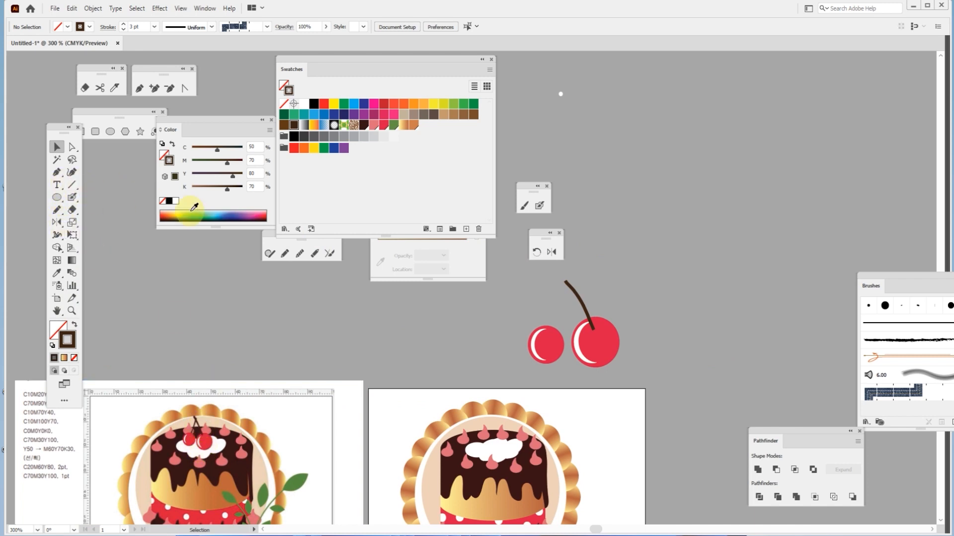
left_click(285, 254)
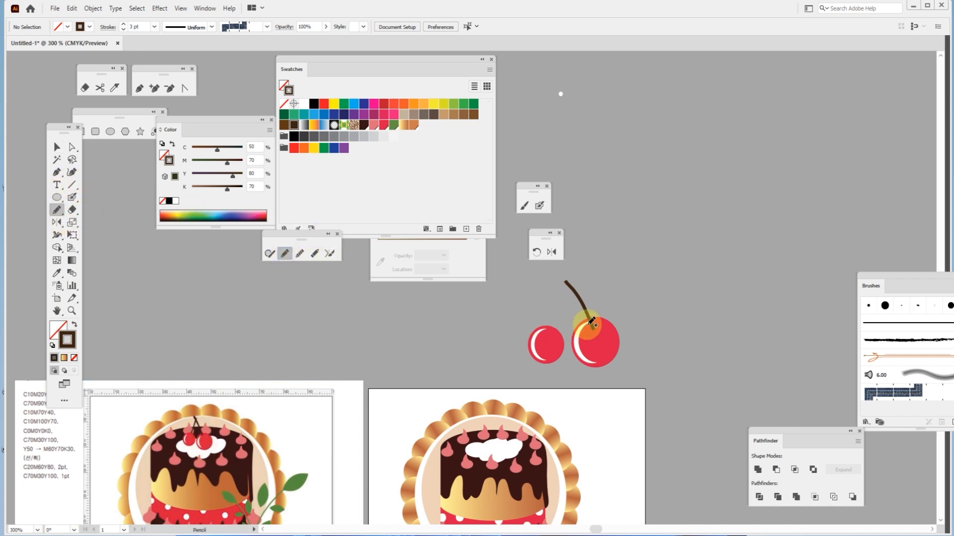
left_click_drag(582, 290, 549, 340)
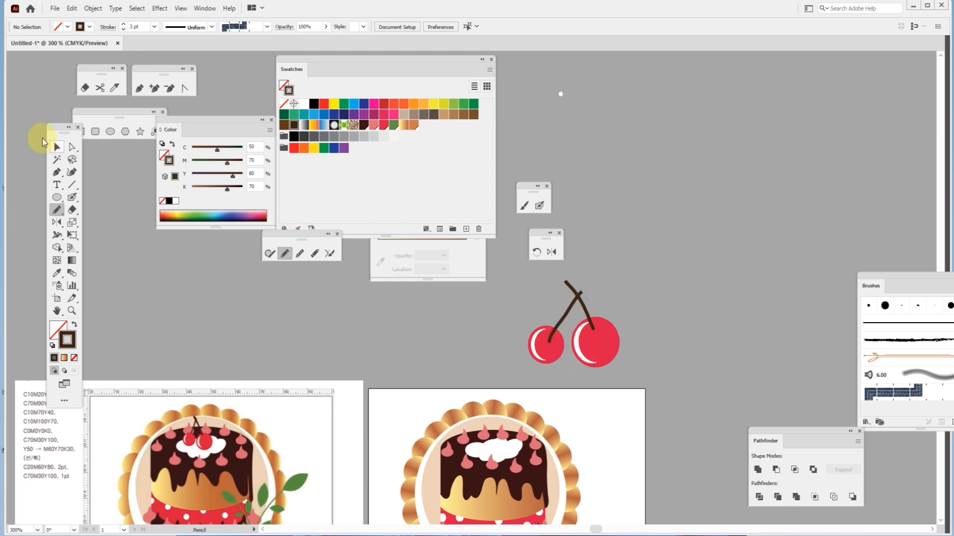
left_click(59, 147)
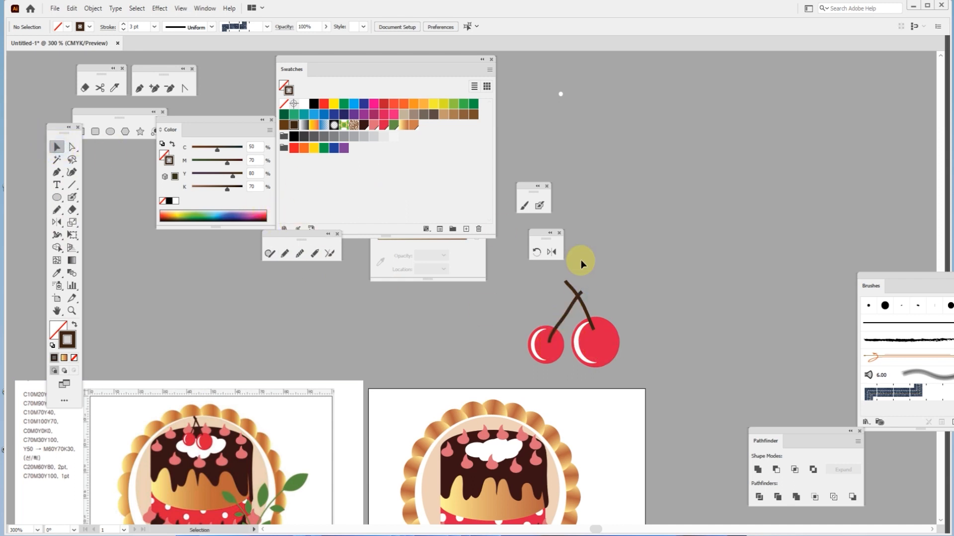
Step: Smooth the smaller cherry's stem into a clean curve with the Smooth tool
scroll(570, 323, "up", 1, "alt")
left_click(562, 317)
left_click(299, 253)
mouse_move(549, 323)
left_mouse_down()
mouse_move(574, 294)
mouse_move(543, 341)
left_mouse_up()
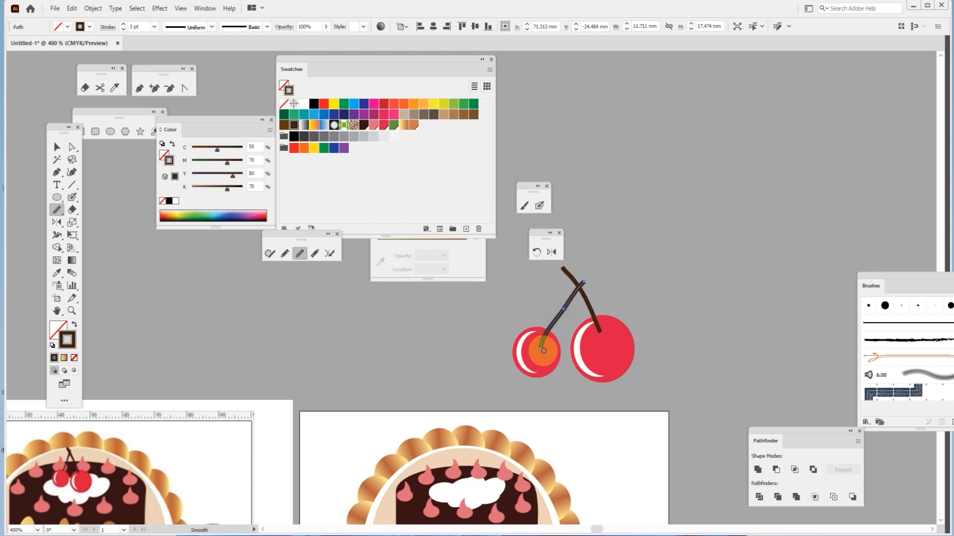
left_click_drag(581, 277, 547, 336)
left_click_drag(560, 303, 541, 341)
left_click(56, 146)
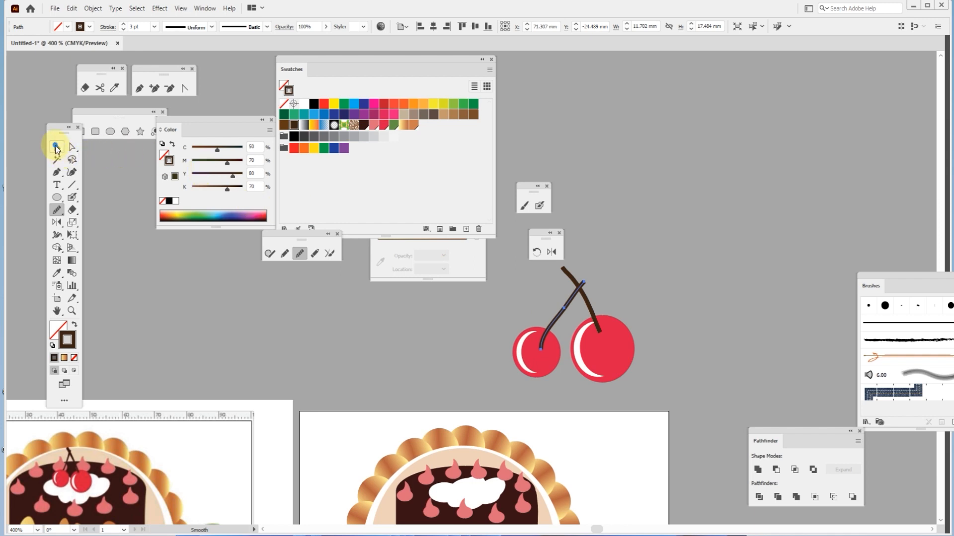
Step: Widen the upper part of the larger cherry's stem with the Width tool
left_click(696, 258)
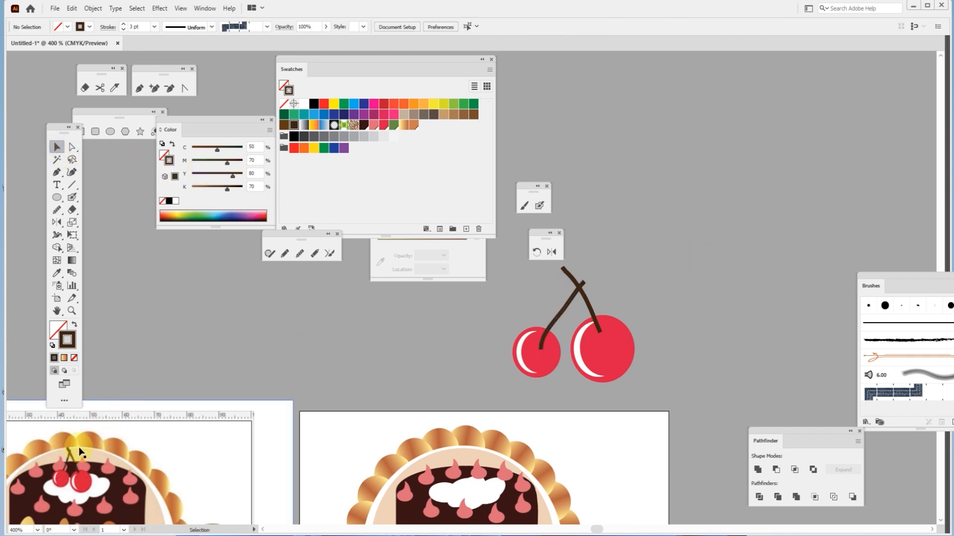
left_click_drag(55, 235, 94, 236)
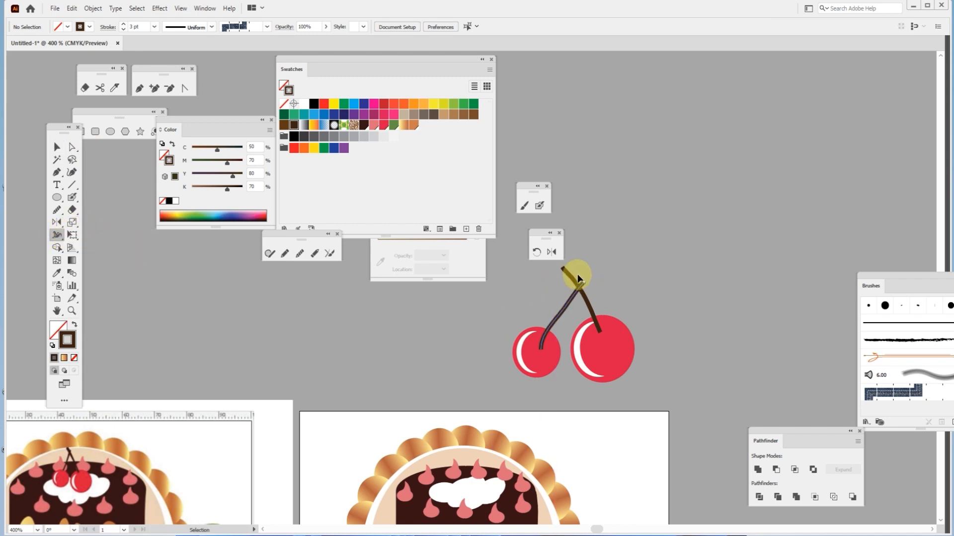
left_click(564, 270)
left_click_drag(565, 270, 565, 266)
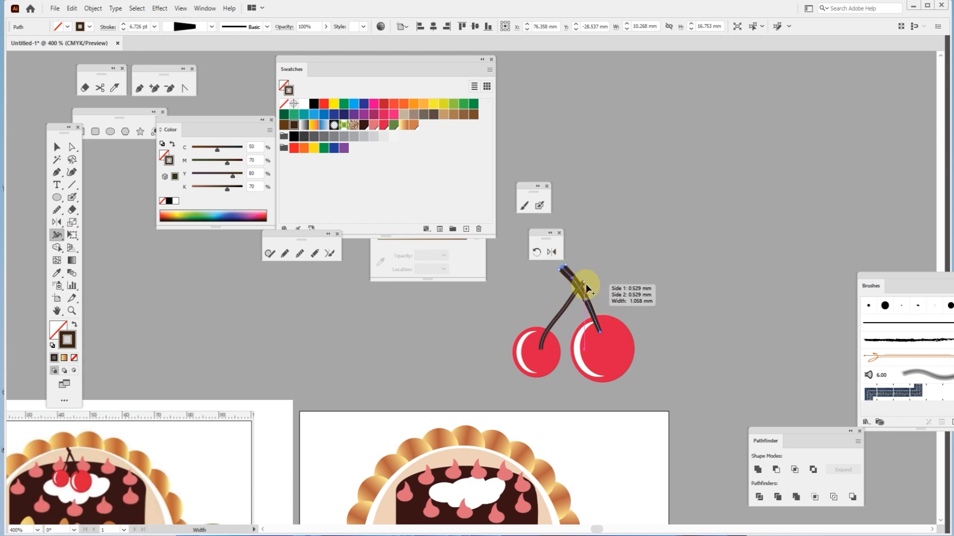
left_click_drag(589, 287, 586, 283)
Step: Narrow the lower end of the larger cherry's stem with the Width tool and taper the smaller cherry's stem similarly
left_click(329, 254)
scroll(545, 377, "up", 3)
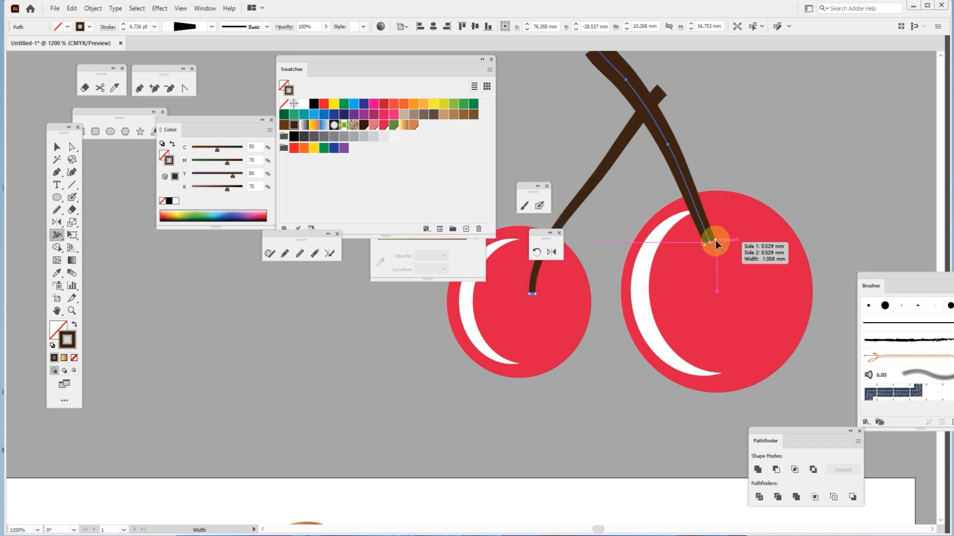
left_click_drag(715, 240, 714, 243)
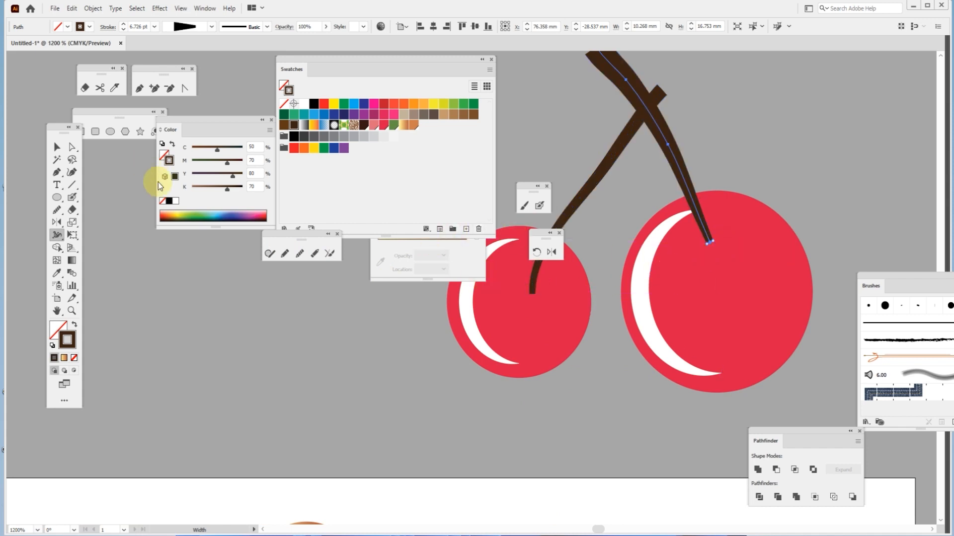
left_click(60, 150)
left_click(244, 319)
scroll(341, 373, "down", 2)
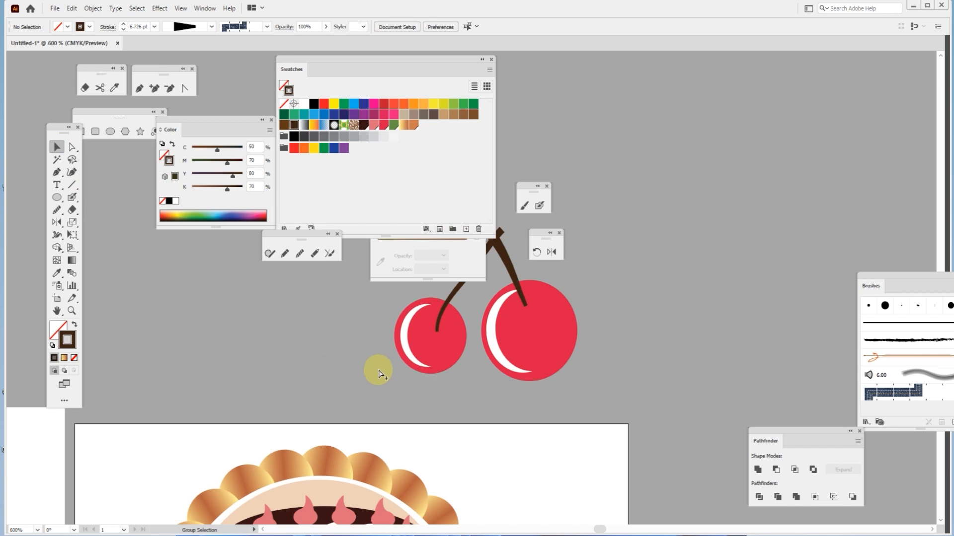
mouse_move(430, 353)
left_mouse_down()
mouse_move(447, 335)
mouse_move(437, 329)
mouse_move(439, 341)
mouse_move(443, 320)
mouse_move(509, 337)
left_mouse_up()
scroll(509, 337, "down", 1)
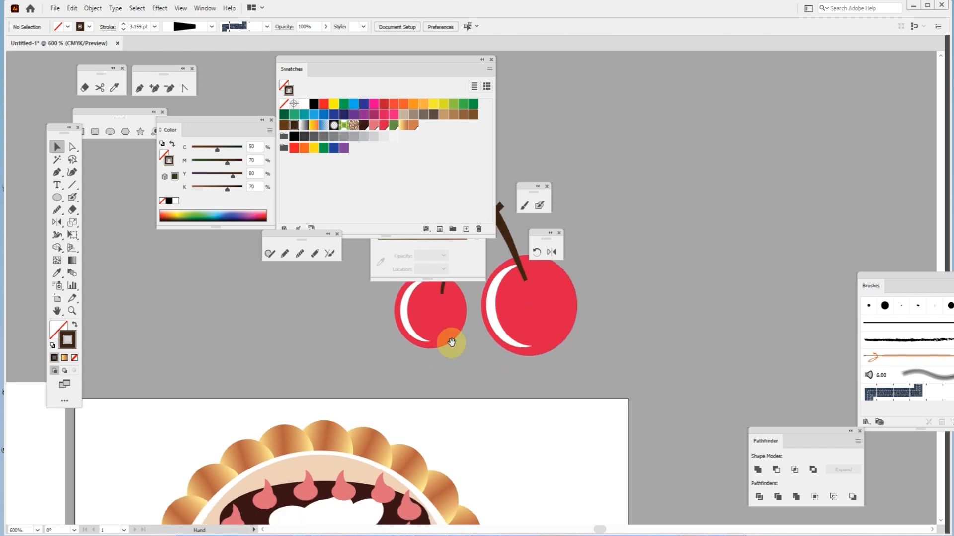
Step: Group both cherries with their highlights and stems
left_click_drag(491, 372, 544, 412)
left_click_drag(508, 329, 545, 365)
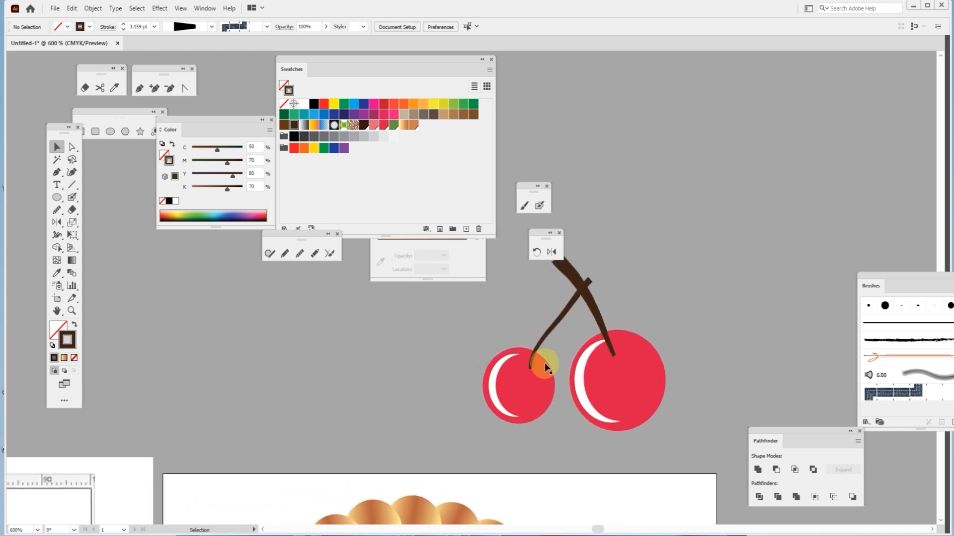
left_click_drag(523, 321, 673, 449)
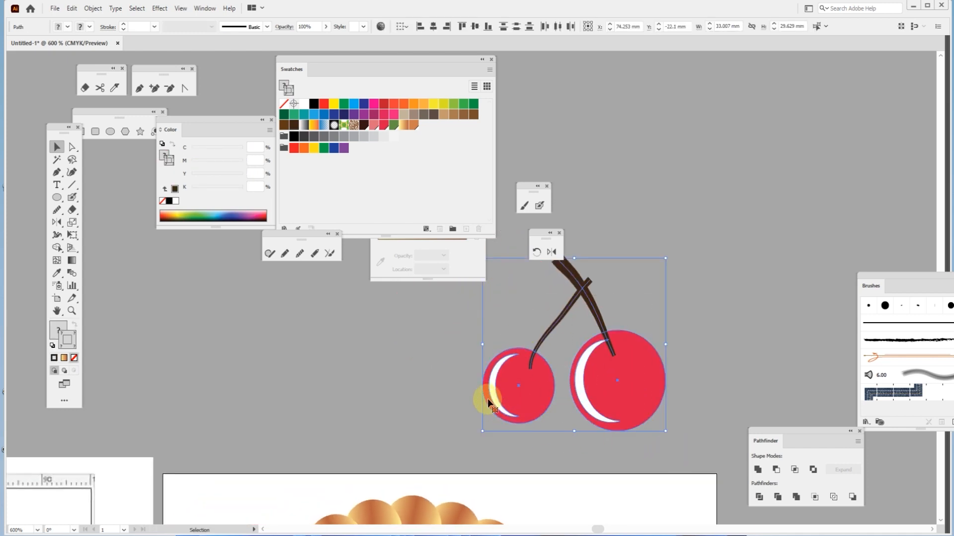
key("ctrl+g")
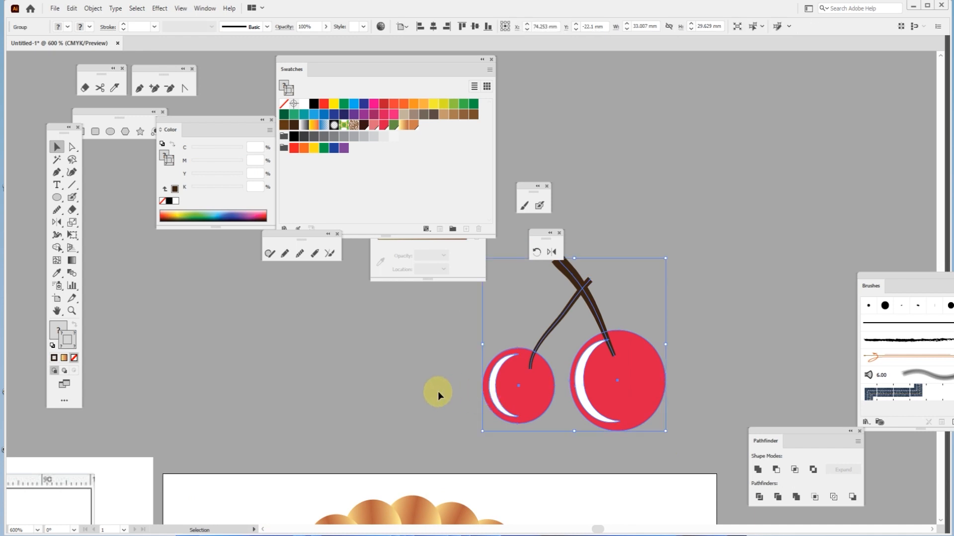
Step: Scale the cherry group down to about 11.8 by 10.6 mm and place it on the cake's white cream
scroll(438, 394, "down", 2)
scroll(438, 396, "down", 1)
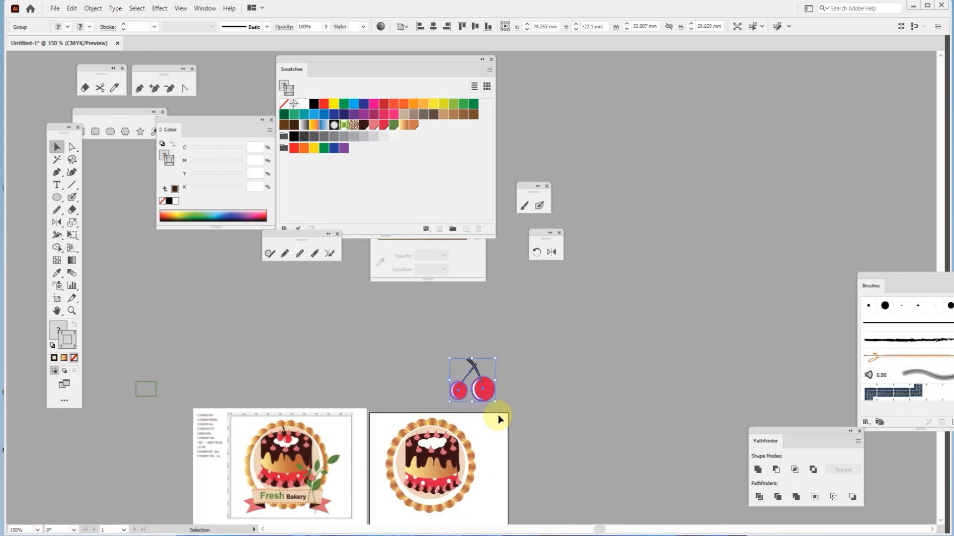
scroll(475, 403, "up", 2)
left_click_drag(510, 348, 673, 268)
left_click_drag(673, 240, 553, 406)
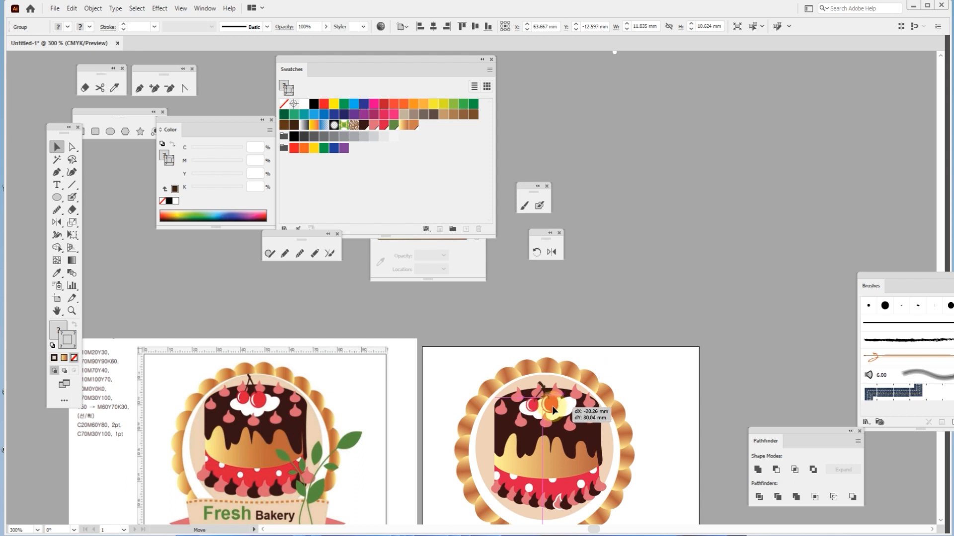
left_click(705, 271)
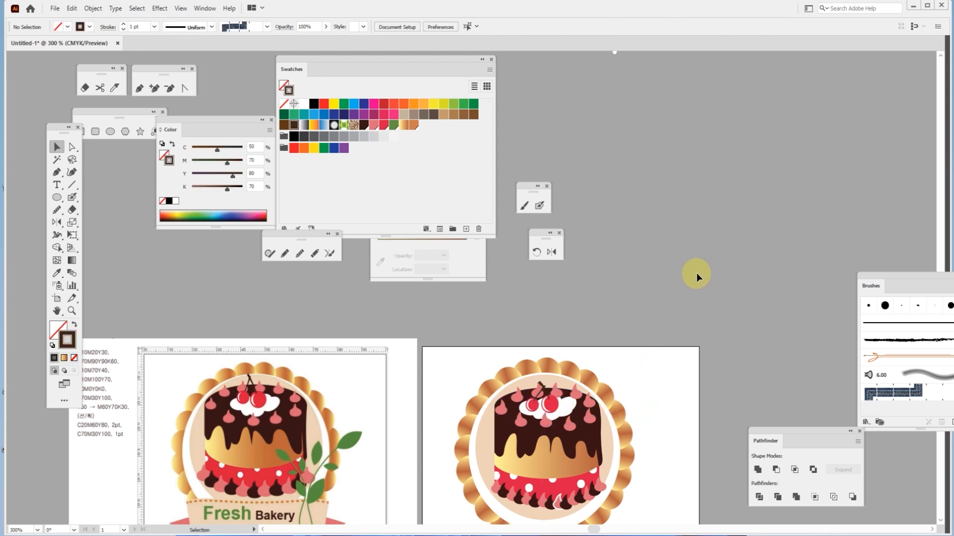
Step: Remove the white stroke from the pink cream drop on the cake's lower border
scroll(567, 393, "up", 2)
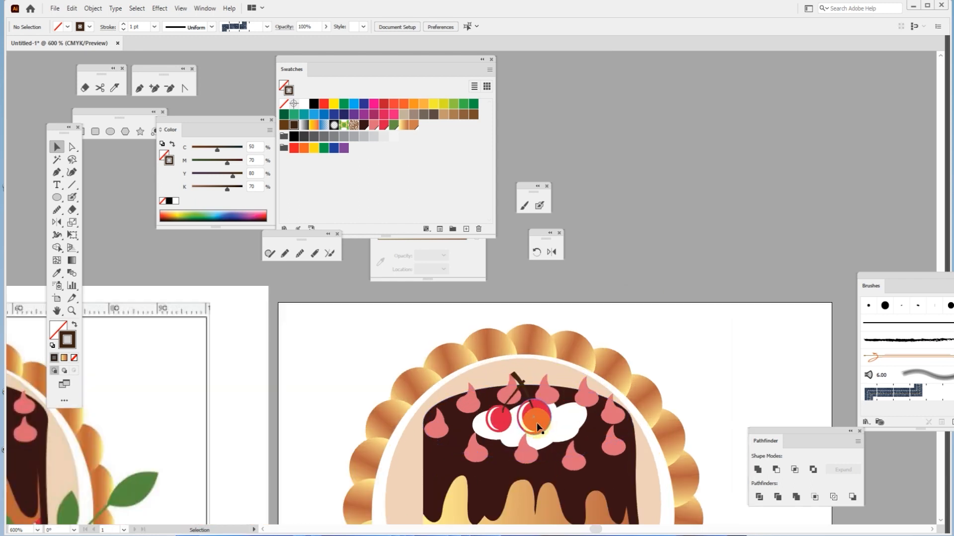
scroll(538, 422, "down", 3)
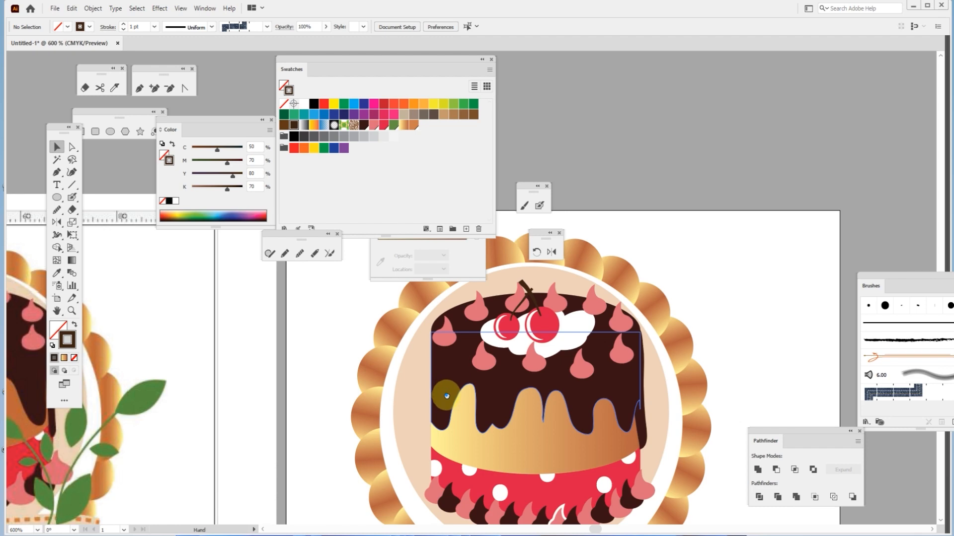
left_click_drag(442, 394, 479, 337)
scroll(516, 386, "down", 1)
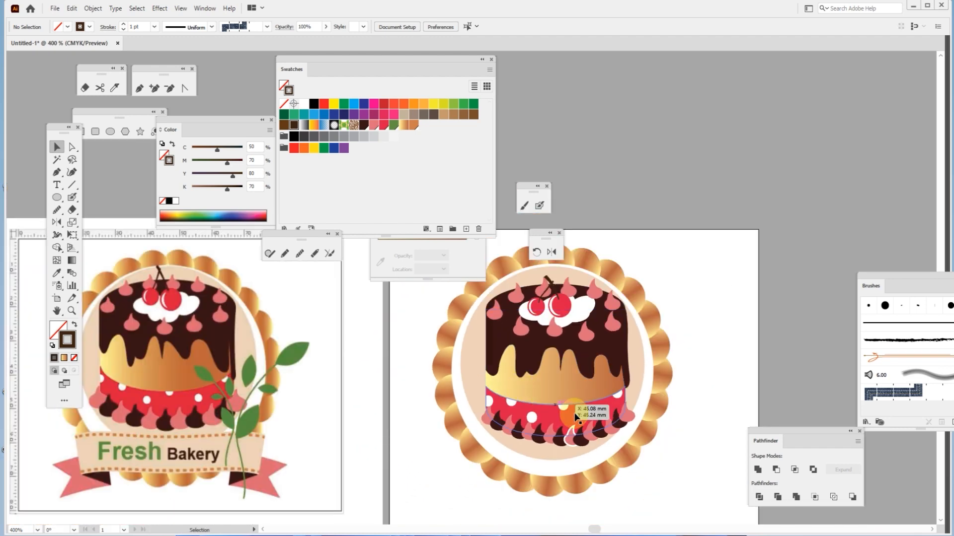
left_click(570, 441)
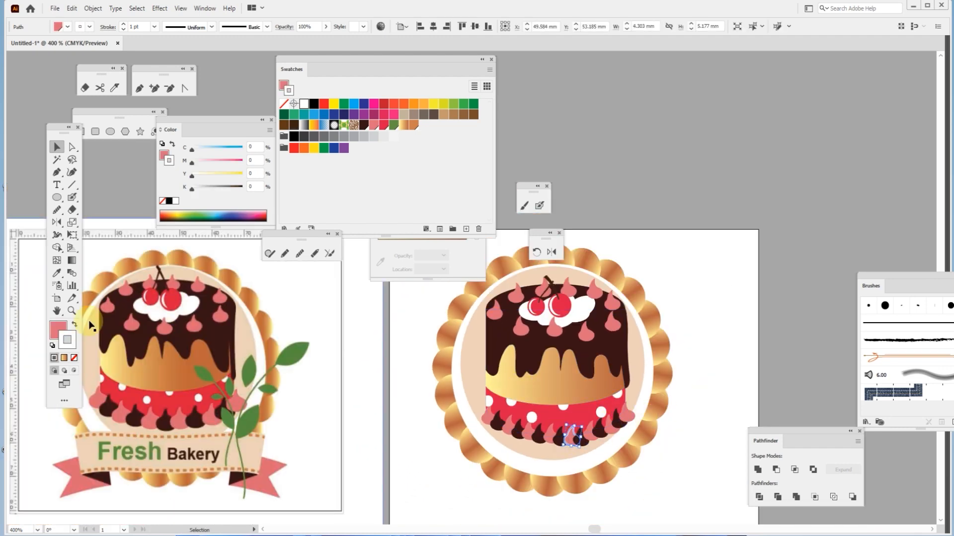
left_click(74, 358)
left_click_drag(714, 335, 786, 324)
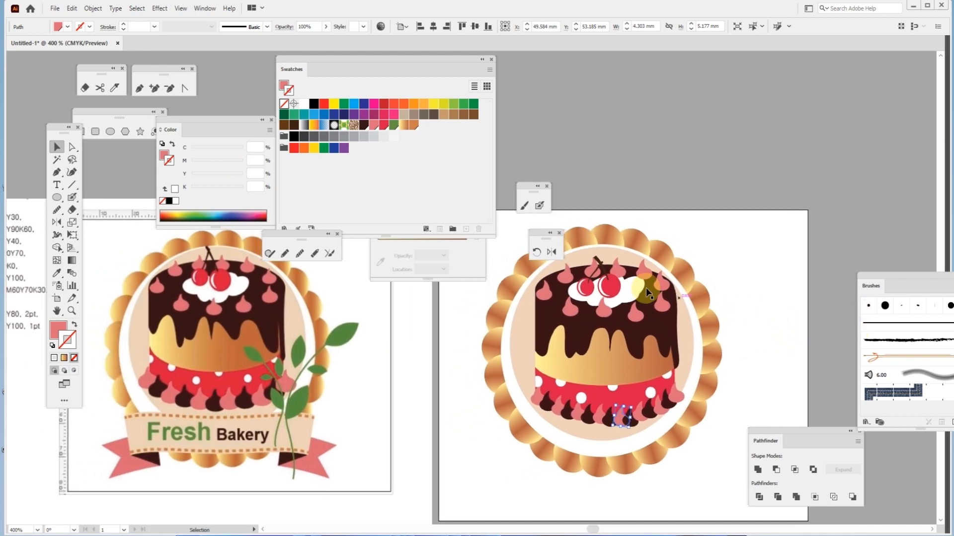
left_click_drag(500, 192, 717, 473)
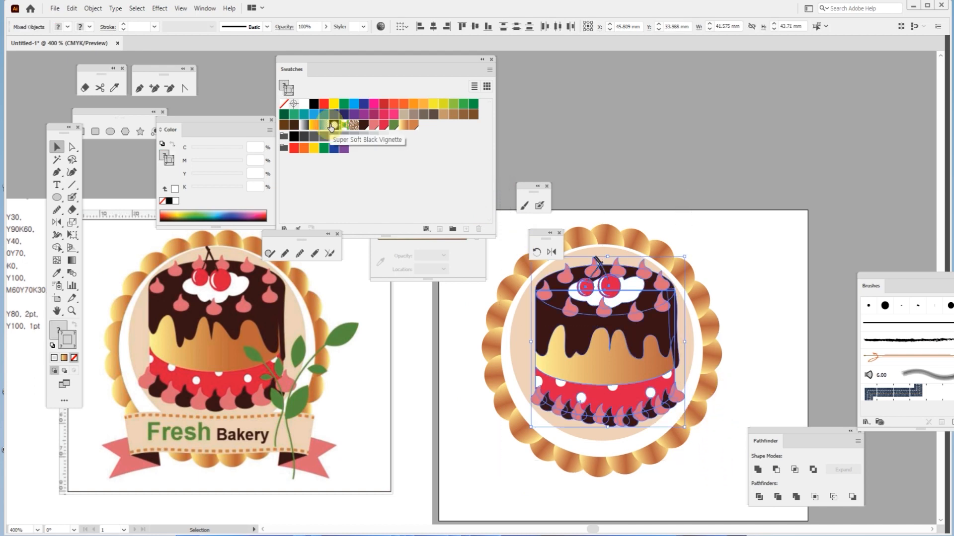
key("ctrl+shift+a")
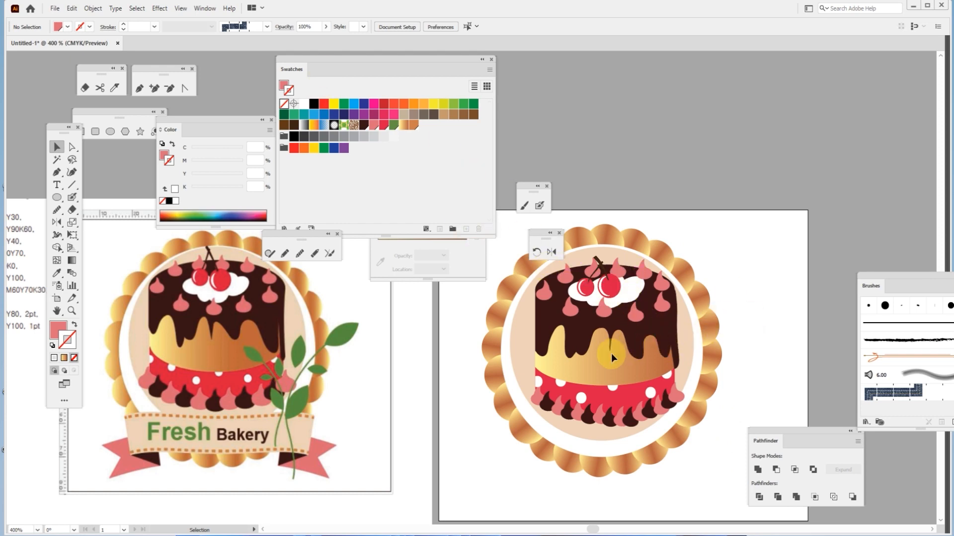
scroll(579, 390, "down", 2)
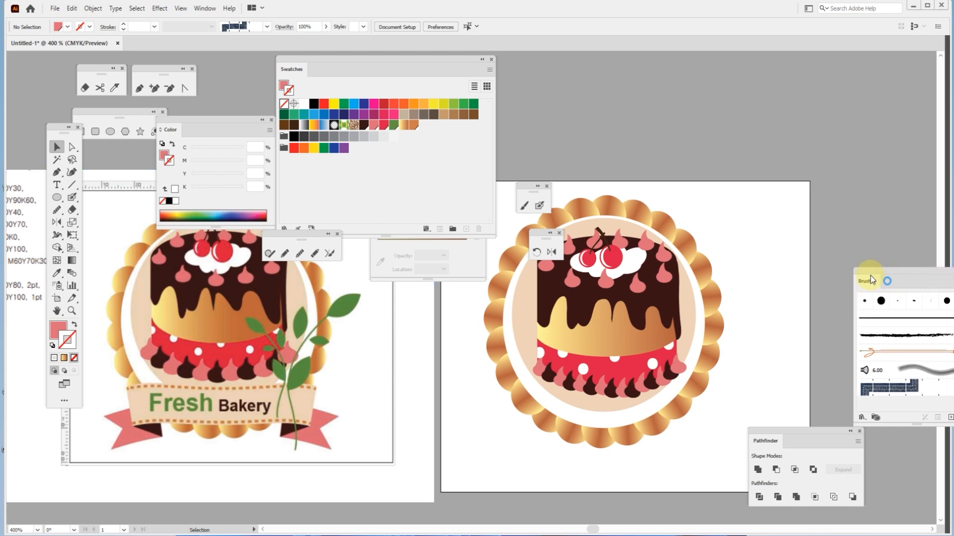
Step: Open the Decorative_Banners and Seals brush library and enlarge it to show more banners
left_click_drag(870, 276, 708, 156)
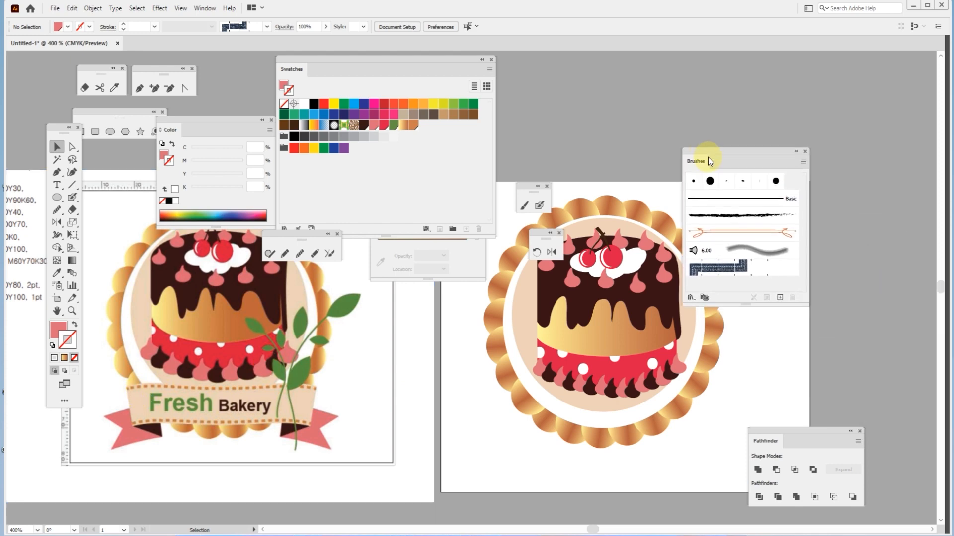
left_click(690, 297)
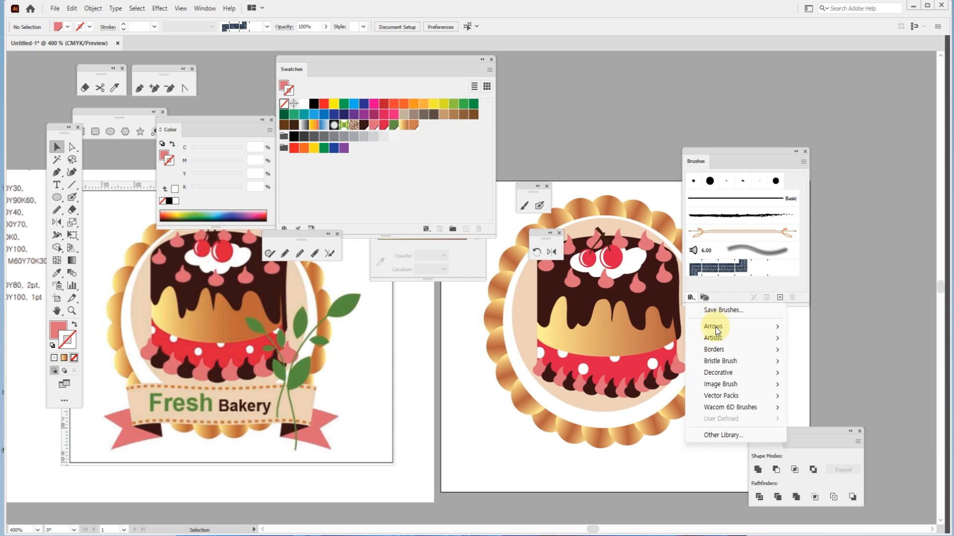
mouse_move(719, 376)
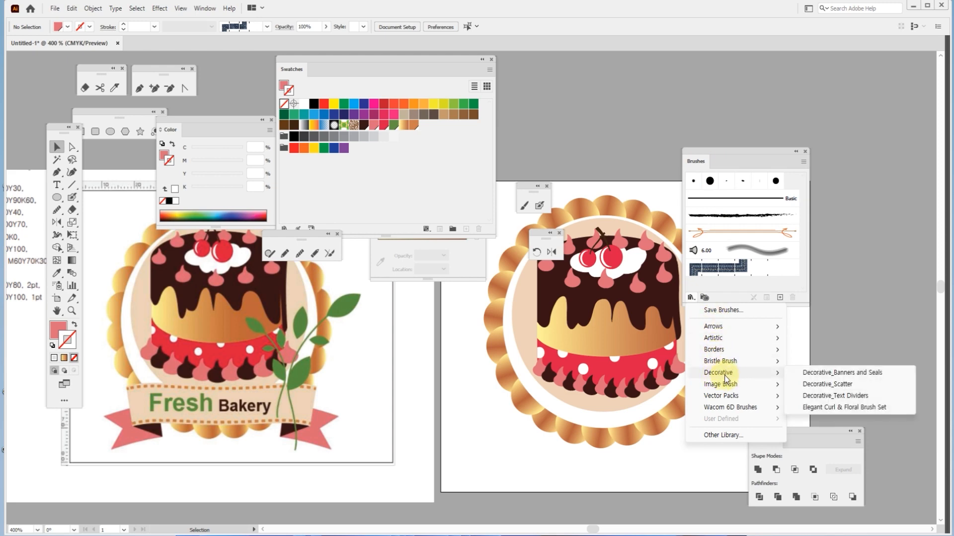
left_click(858, 376)
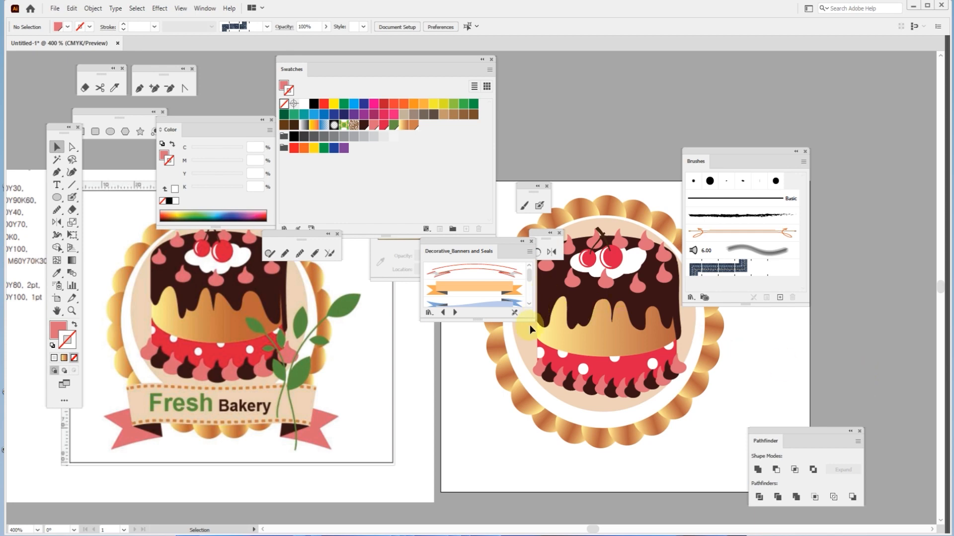
left_click_drag(531, 323, 571, 395)
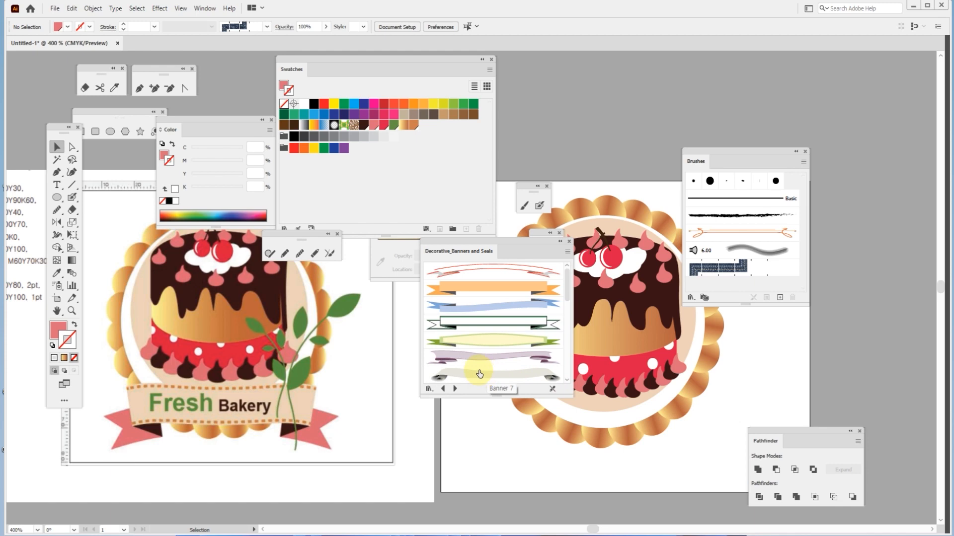
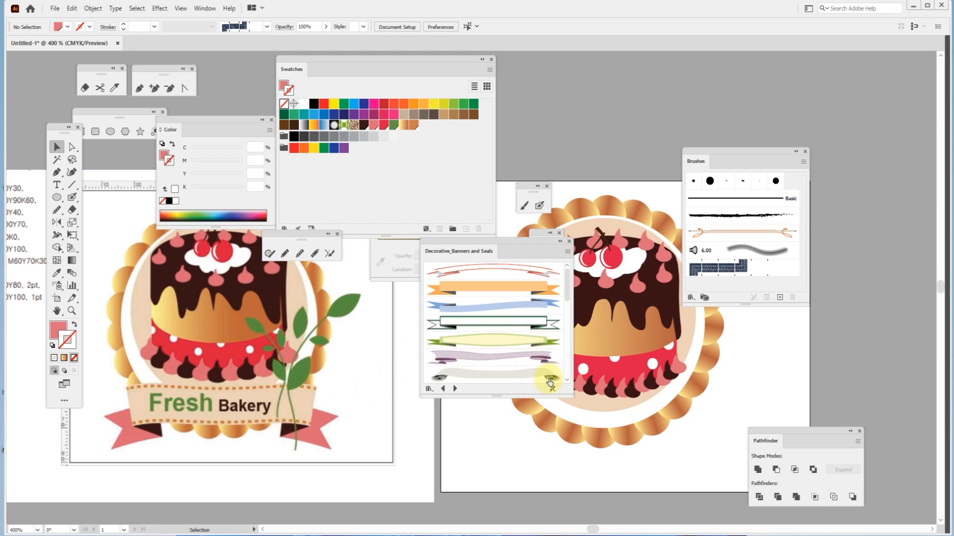
left_click_drag(571, 394, 586, 494)
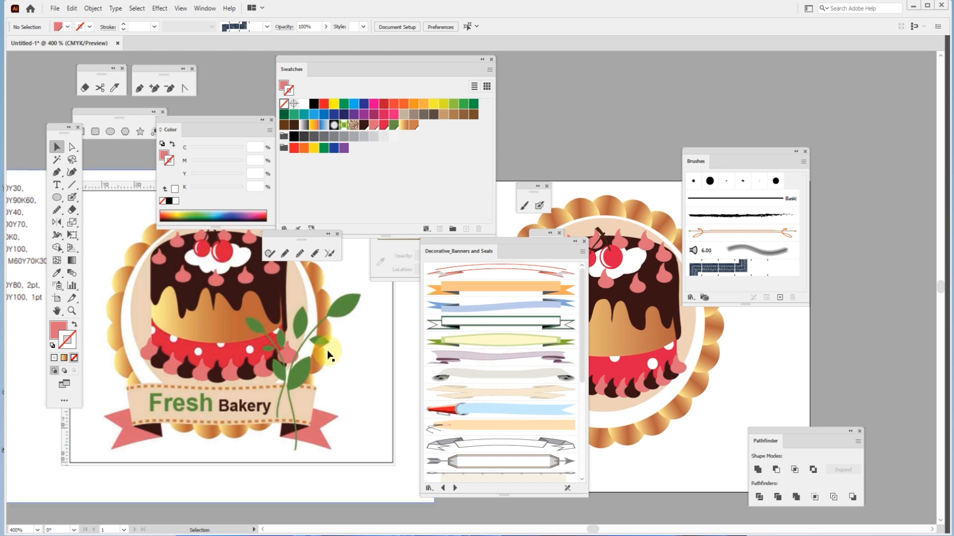
Step: Place the orange ribbon banner from the brush library on the canvas as editable artwork and move the library aside
left_click(499, 291)
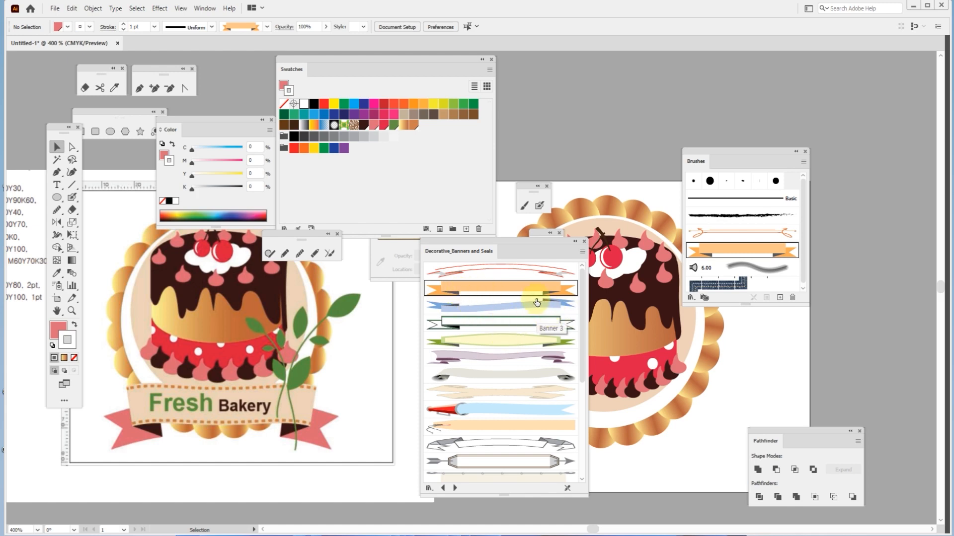
left_click_drag(827, 385, 609, 345)
left_click_drag(851, 350, 630, 322)
left_click_drag(522, 242, 722, 313)
left_click_drag(779, 329, 951, 405)
left_click(649, 366)
left_click_drag(650, 366, 628, 468)
left_click_drag(629, 397, 673, 272)
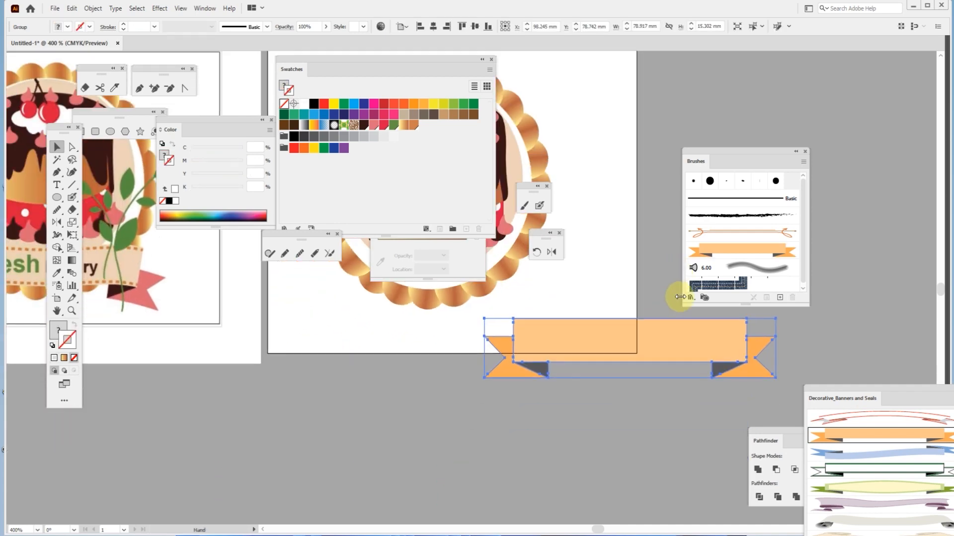
Step: Move the orange ribbon banner onto the empty canvas below the badge's artboard
left_click_drag(644, 353, 511, 422)
left_click(540, 481)
left_click_drag(502, 460, 557, 470)
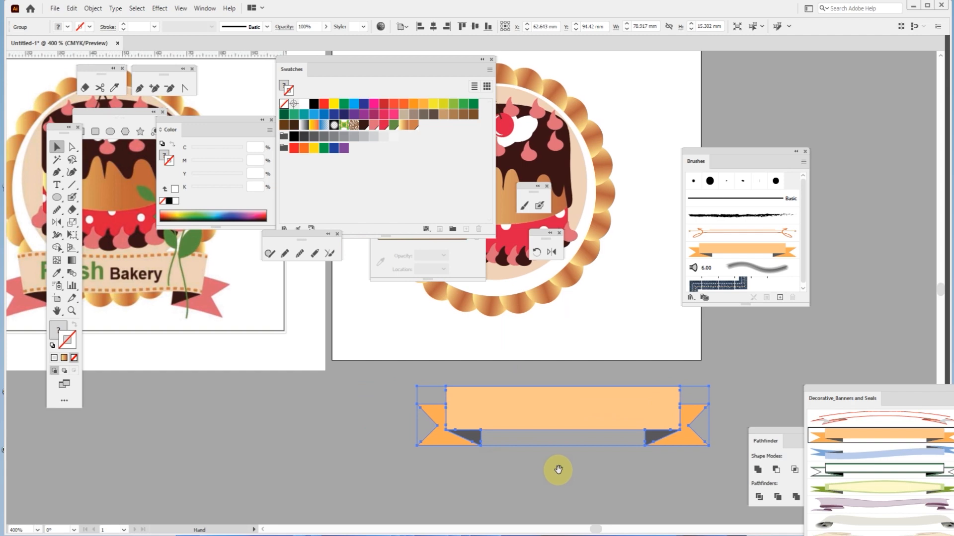
left_click(491, 376)
left_click(506, 418)
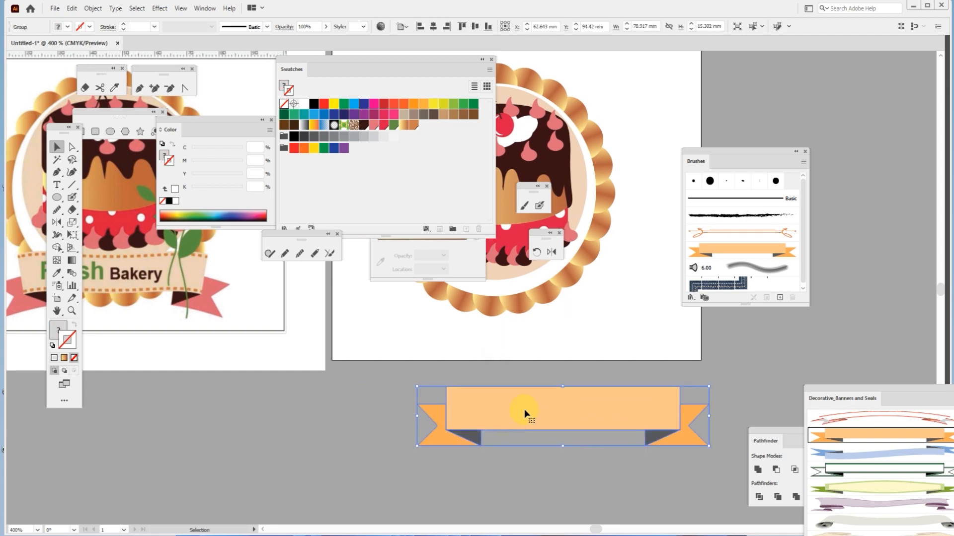
left_click(579, 449)
left_click(556, 431)
left_click(530, 467)
left_click(549, 414)
Step: Add an anchor point at the middle of the banner's upper edge with the Pen tool
scroll(298, 323, "left", 5)
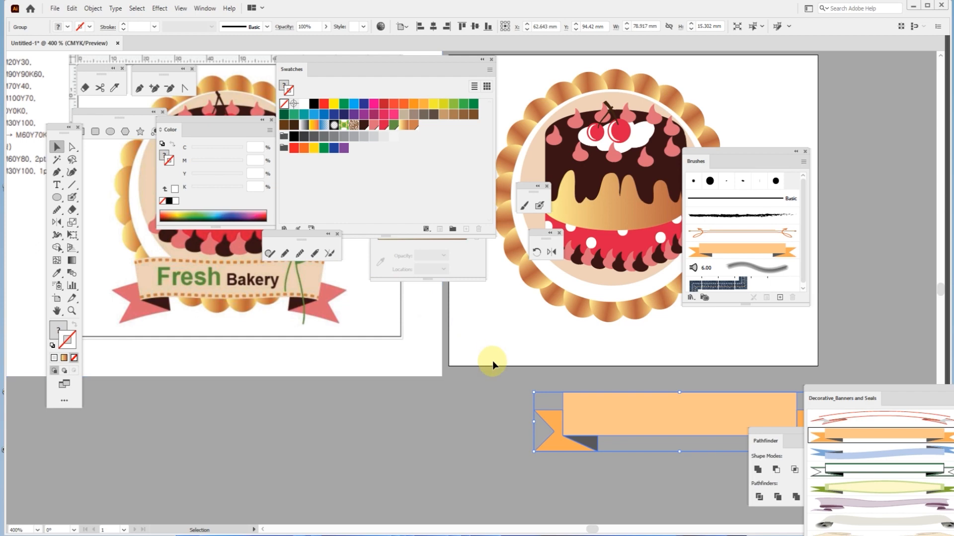
scroll(503, 391, "right", 3)
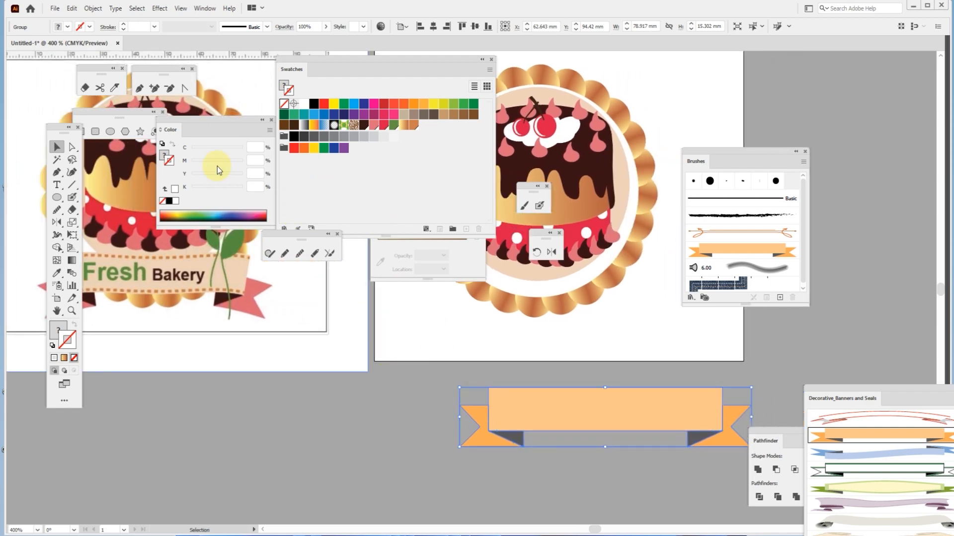
left_click(56, 172)
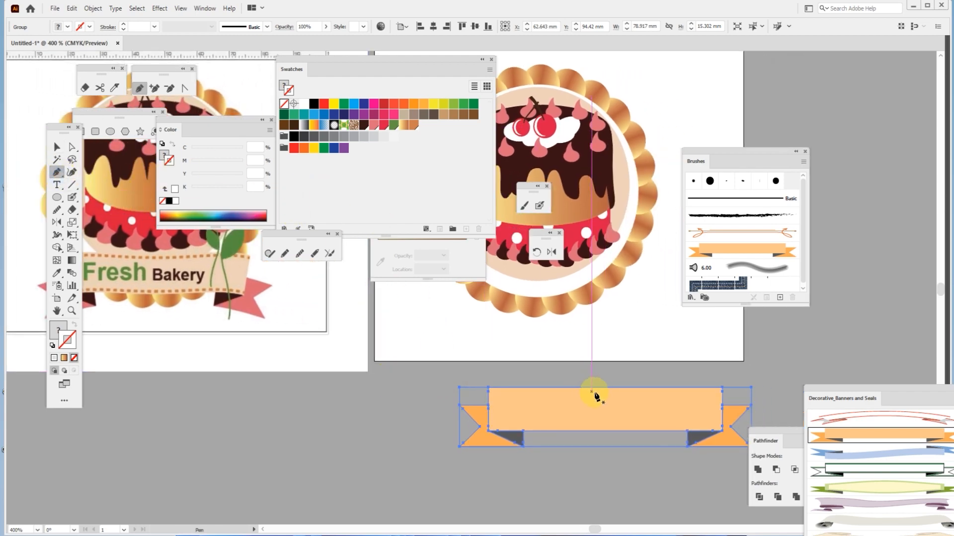
left_click(604, 388)
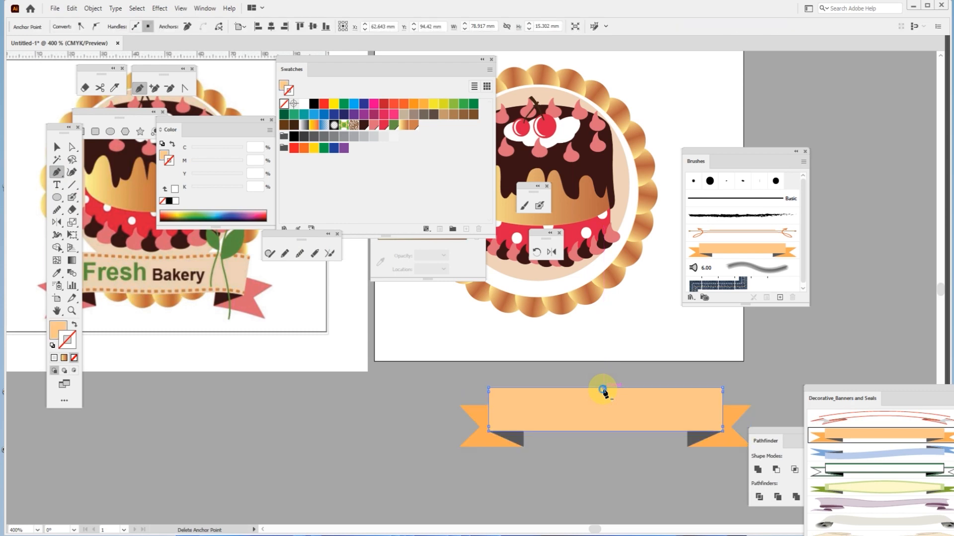
Step: Add an anchor point mid-way along the lower edge of the banner's centre panel, and pull both middle anchors slightly down
left_click(605, 431)
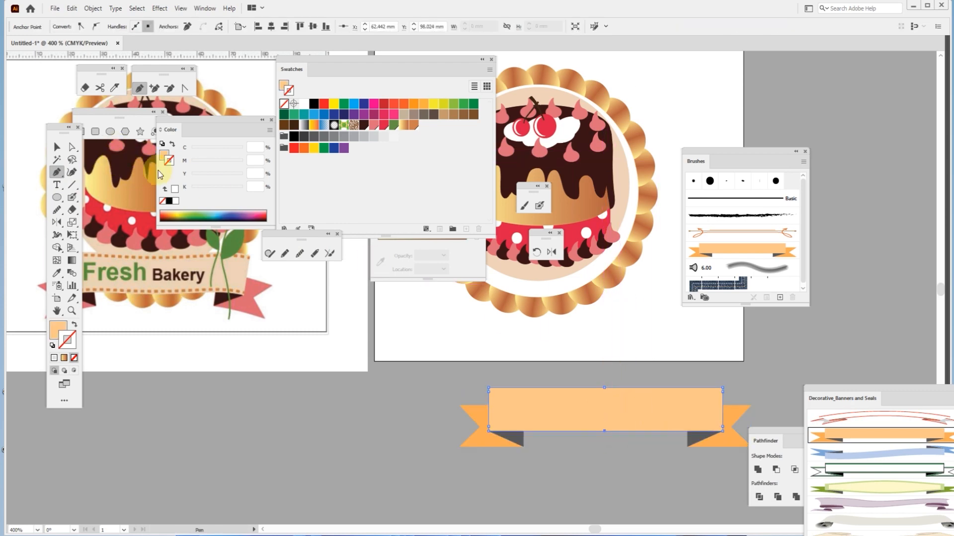
left_click(71, 147)
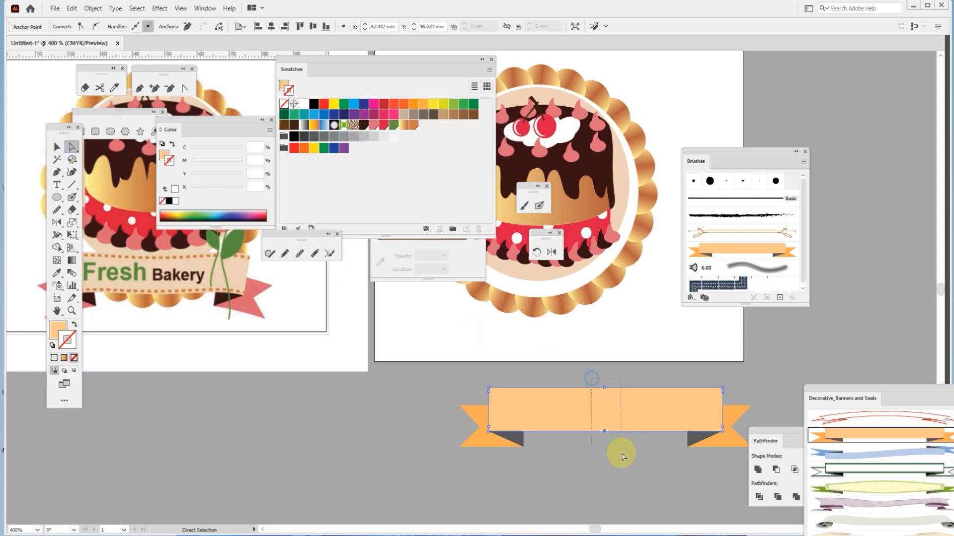
left_click(606, 443)
left_click(616, 387)
left_click(604, 433)
mouse_move(604, 432)
left_mouse_down()
mouse_move(602, 439)
mouse_move(602, 417)
mouse_move(601, 437)
left_mouse_up()
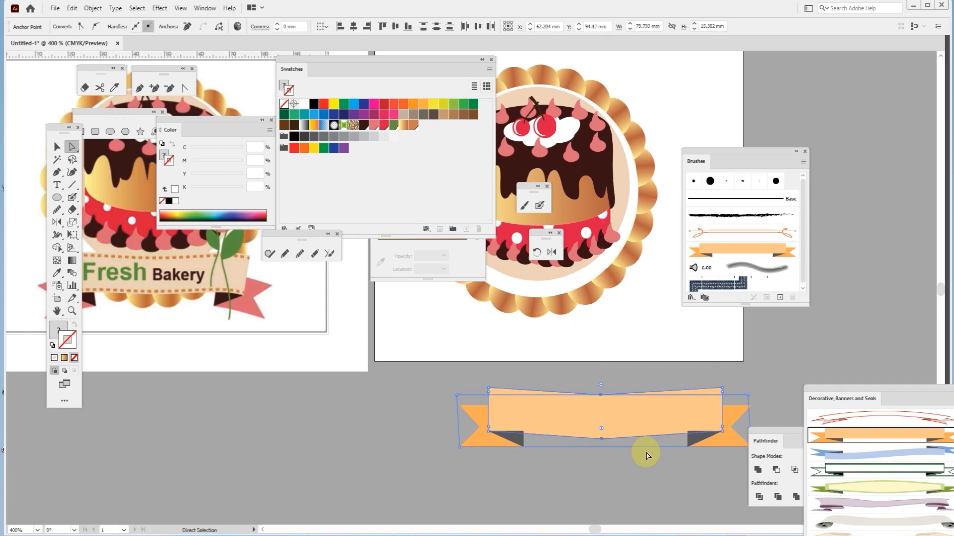
left_click(669, 376)
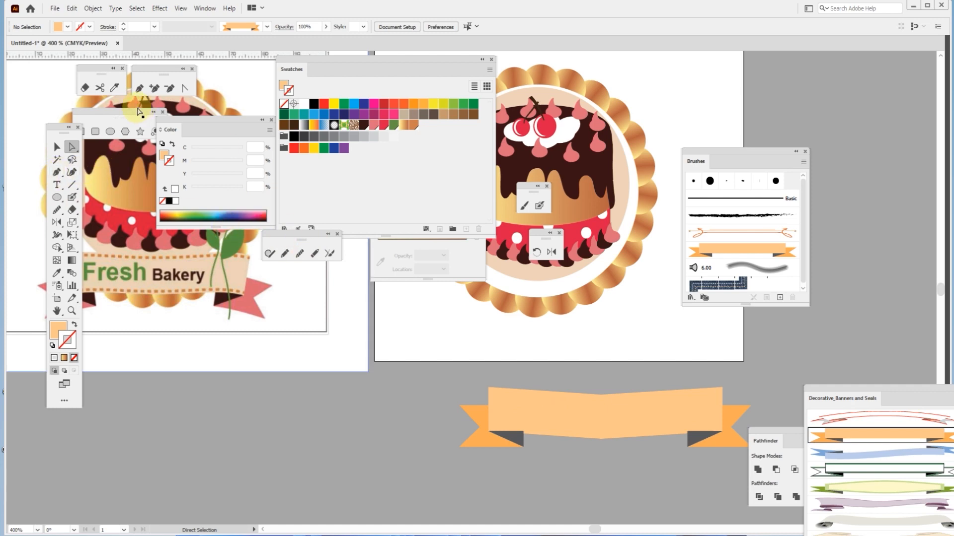
Step: Add anchor points near both ends of the centre panel on its upper and lower edges
left_click(154, 88)
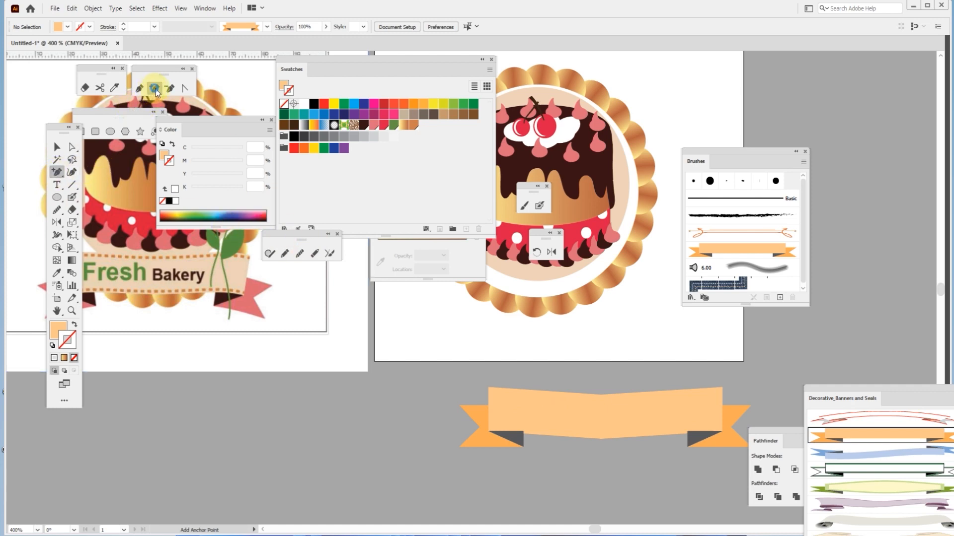
left_click(518, 392)
left_click(517, 435)
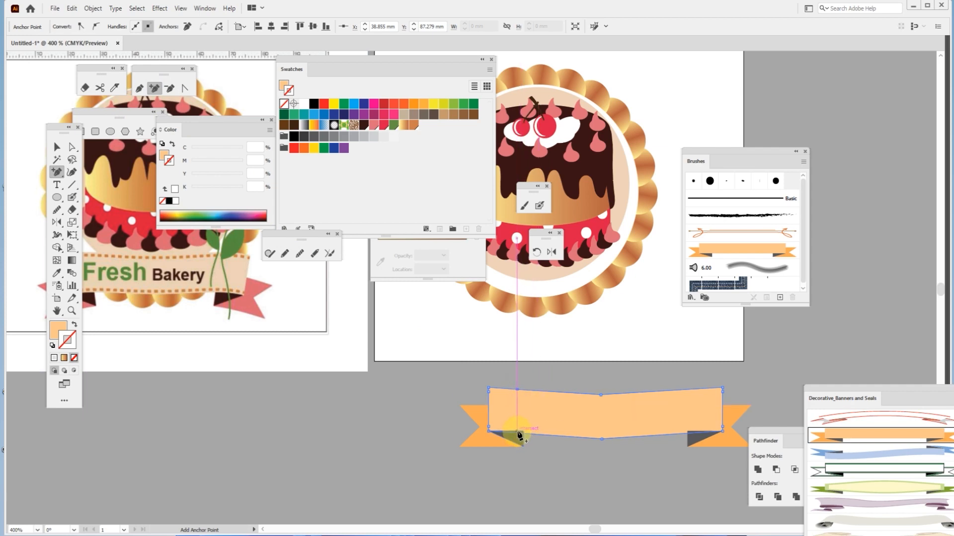
left_click(518, 436)
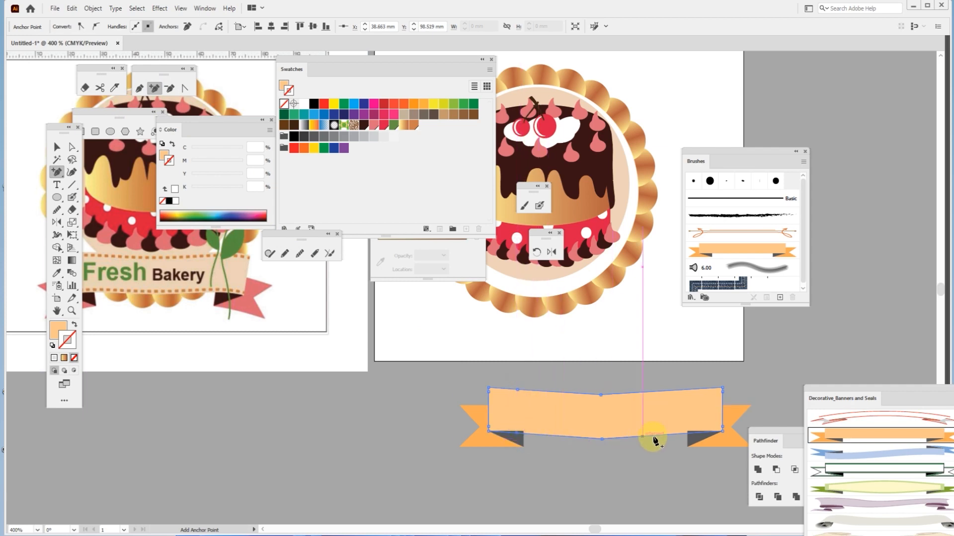
left_click(697, 390)
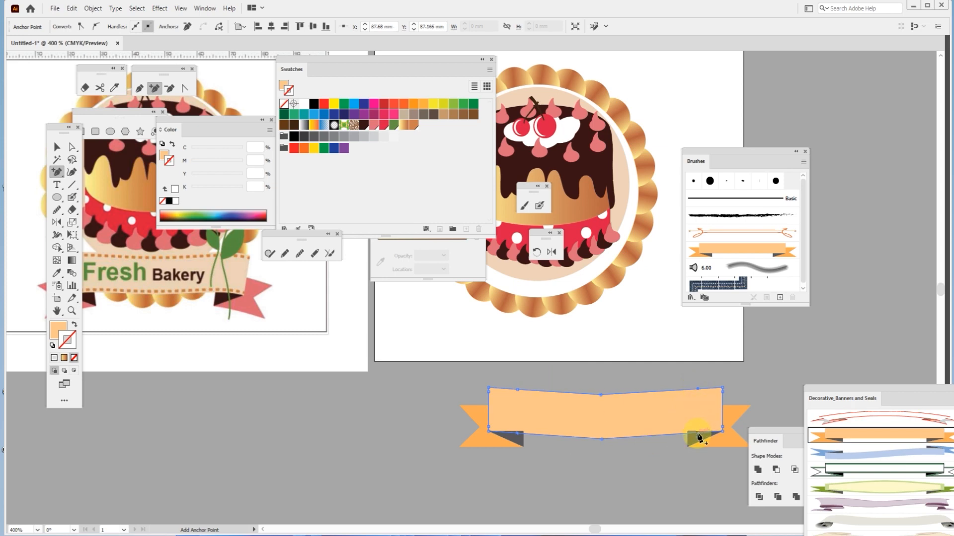
Step: Try to raise the pair of added anchor points near the centre panel's left end
left_click(70, 147)
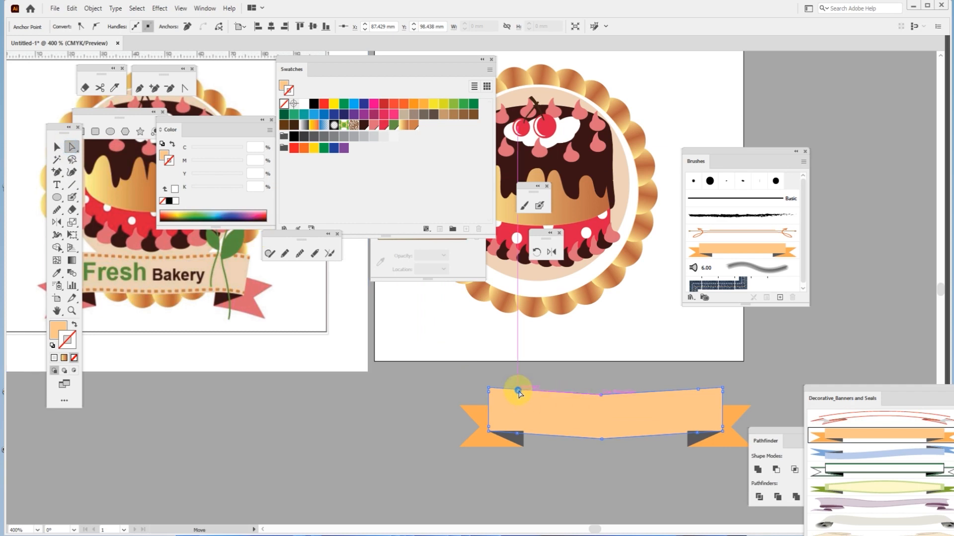
left_click(518, 437, "ctrl")
left_click(518, 433, "ctrl")
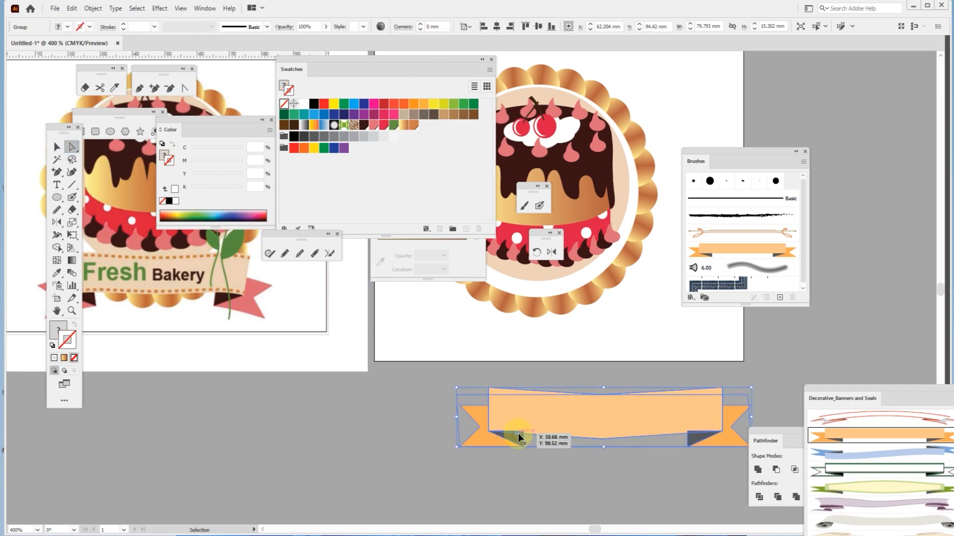
left_click_drag(516, 388, 515, 384)
left_click(532, 379)
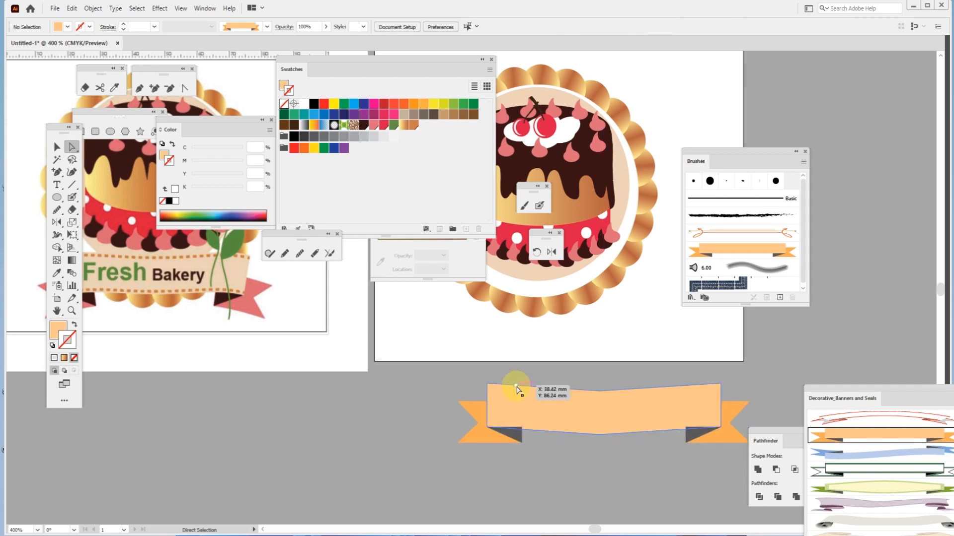
Step: Select the upper and lower anchor points near the centre panel's left end and raise them together slightly
left_click(516, 389)
scroll(528, 398, "up", 4)
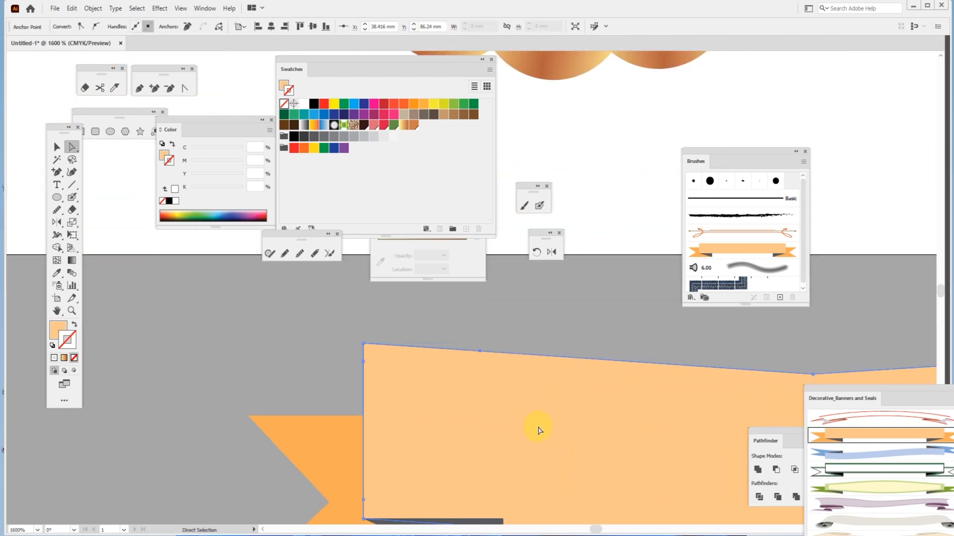
scroll(530, 351, "down", 2)
left_click_drag(473, 443, 475, 444)
left_click(522, 434)
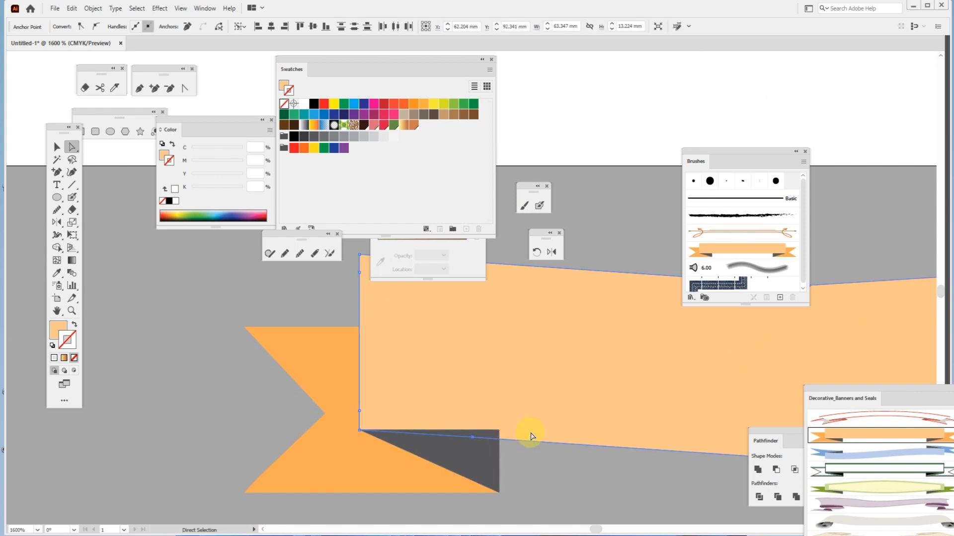
scroll(547, 410, "up", 2)
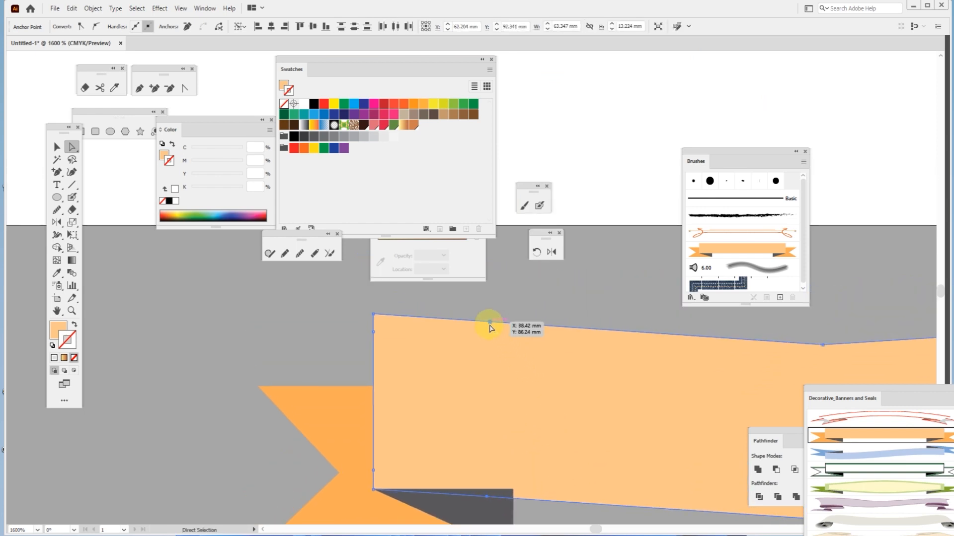
left_click_drag(490, 322, 487, 304)
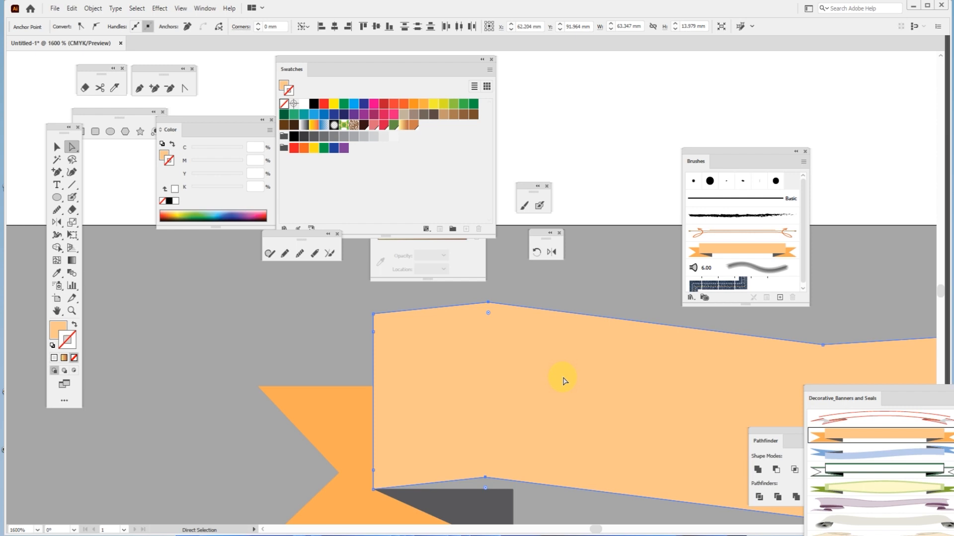
Step: Clear the banner's right side by moving the Decorative_Banners and Seals and Pathfinder panels out of the way
scroll(580, 385, "down", 1)
left_click_drag(638, 396, 432, 412)
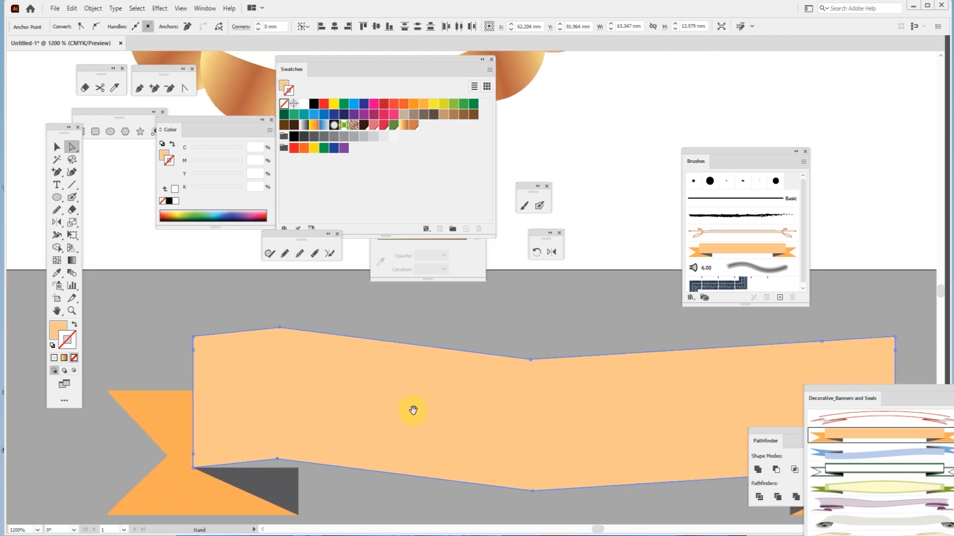
left_click_drag(845, 393, 834, 514)
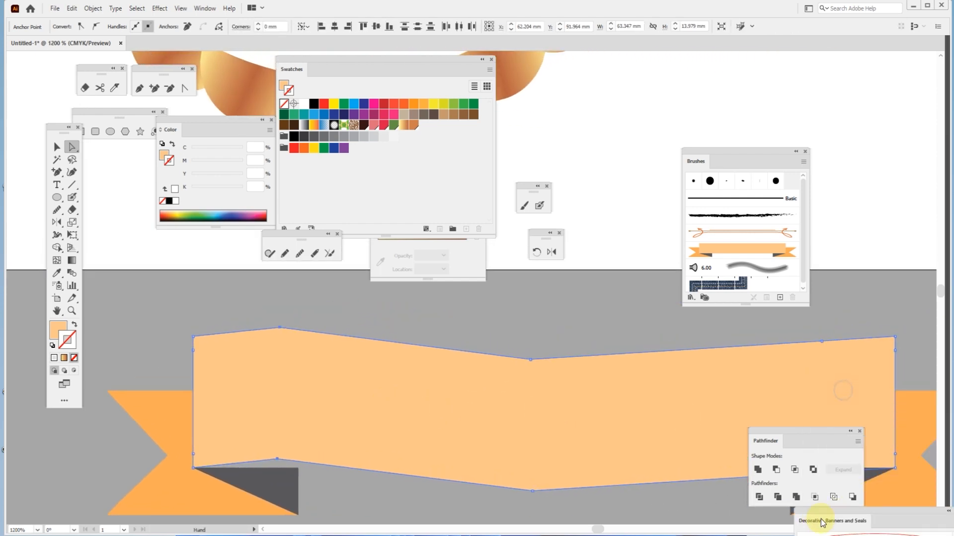
left_click_drag(816, 433, 624, 518)
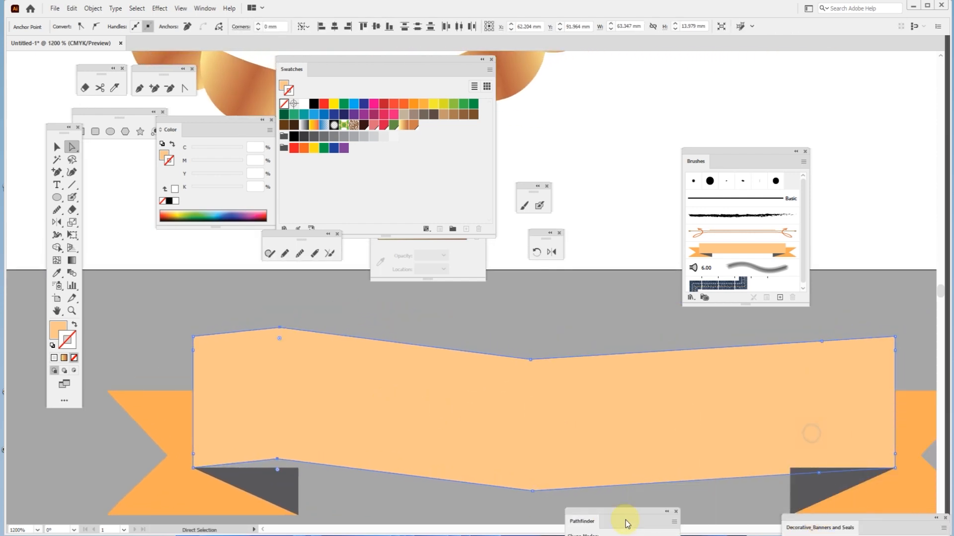
Step: Try to raise the pair of added anchor points near the centre panel's right end
left_click(821, 342)
key("v")
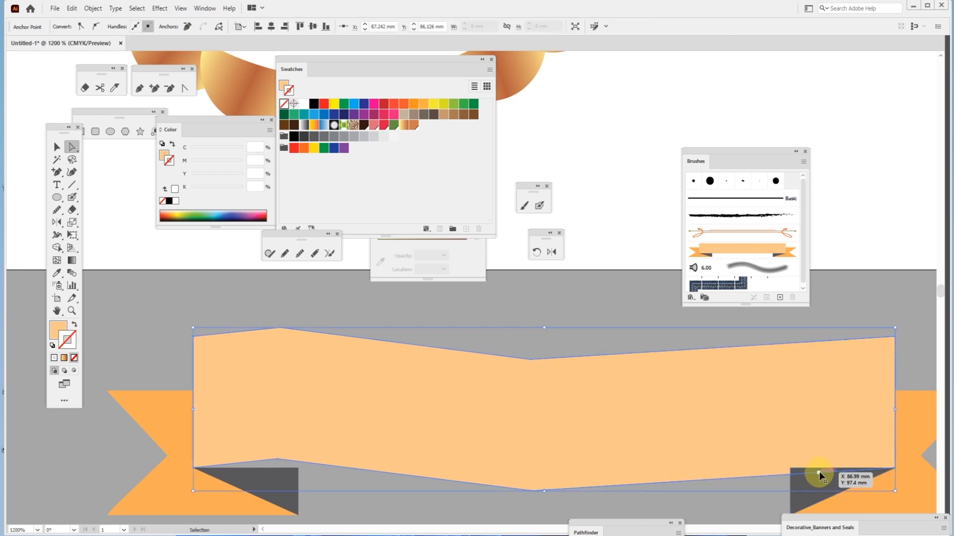
left_click(820, 475)
key("a")
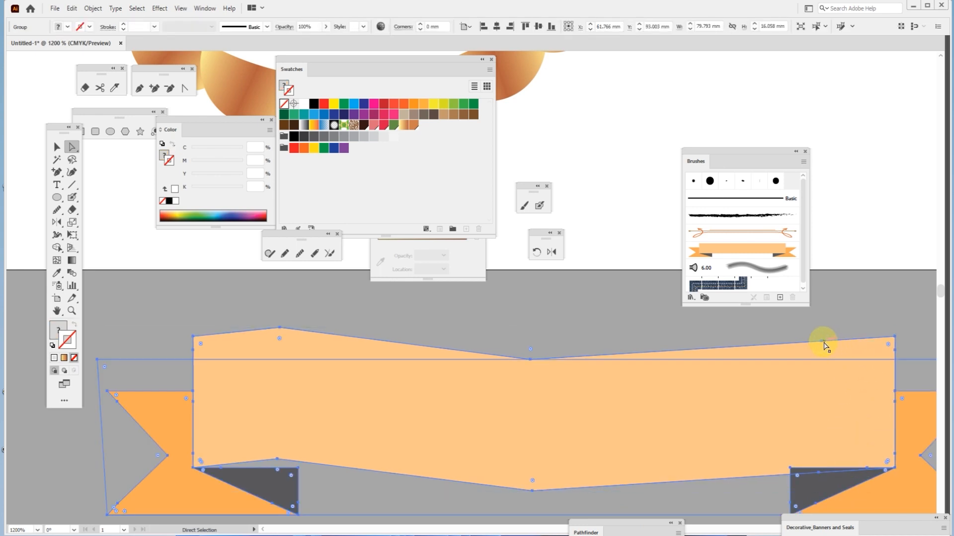
left_click_drag(821, 341, 822, 333)
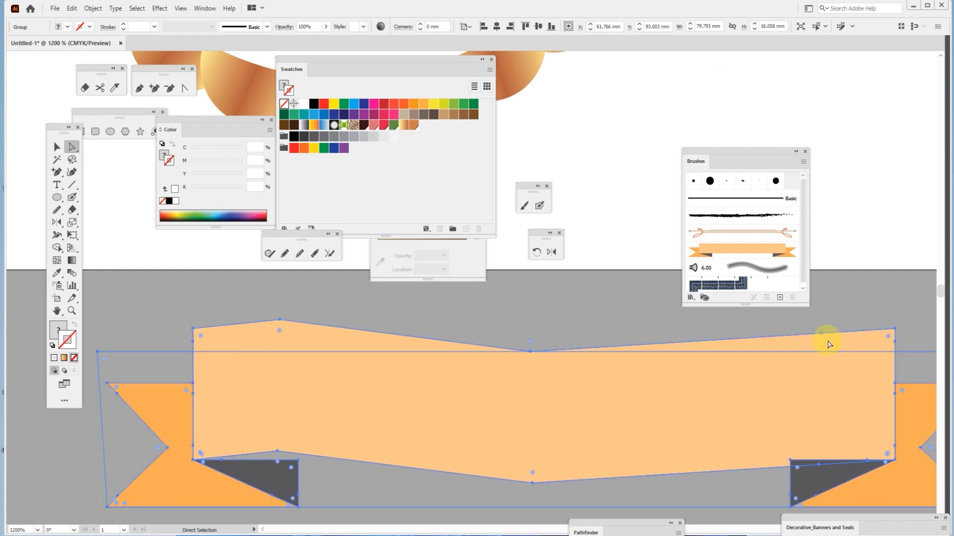
left_click(847, 322)
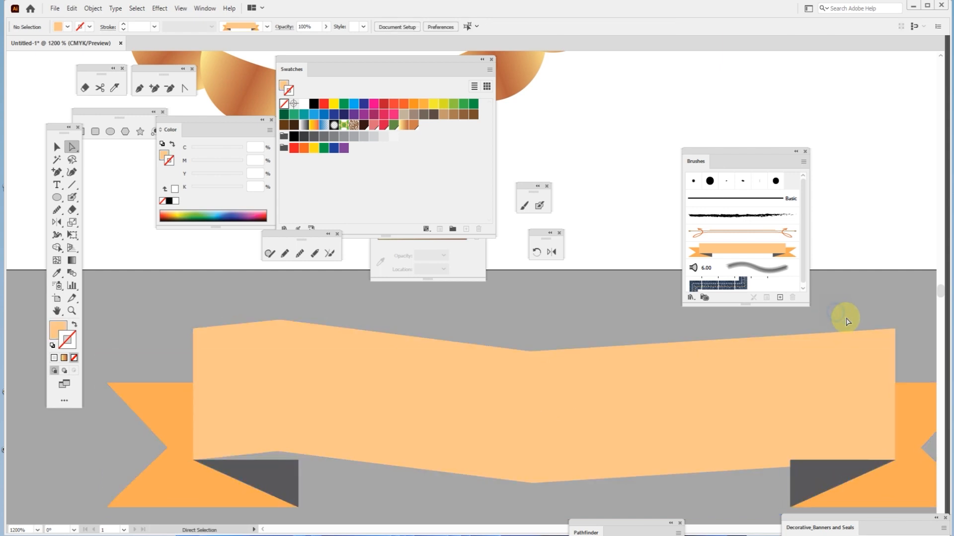
Step: Select the upper and lower anchor points near the centre panel's right end and raise them to match the left end
left_click(821, 334)
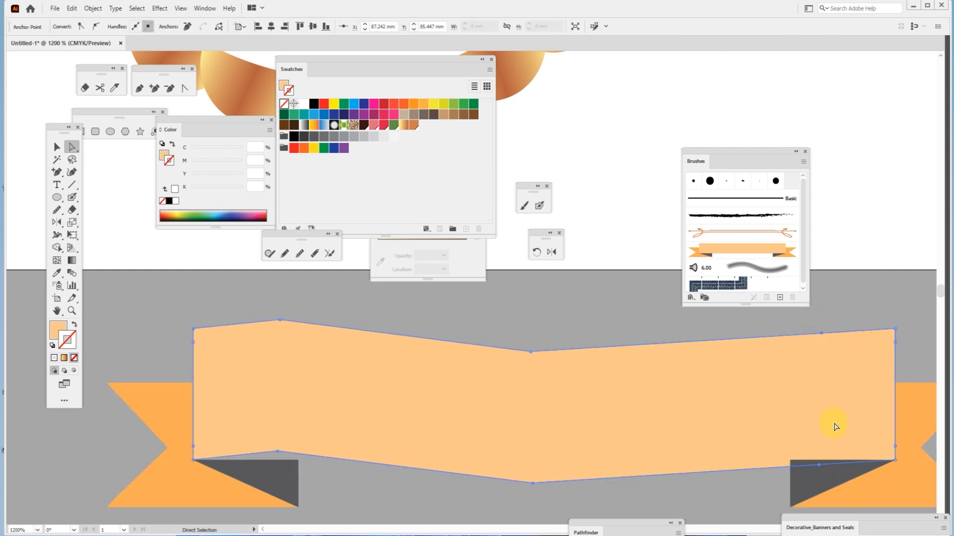
left_click(819, 467)
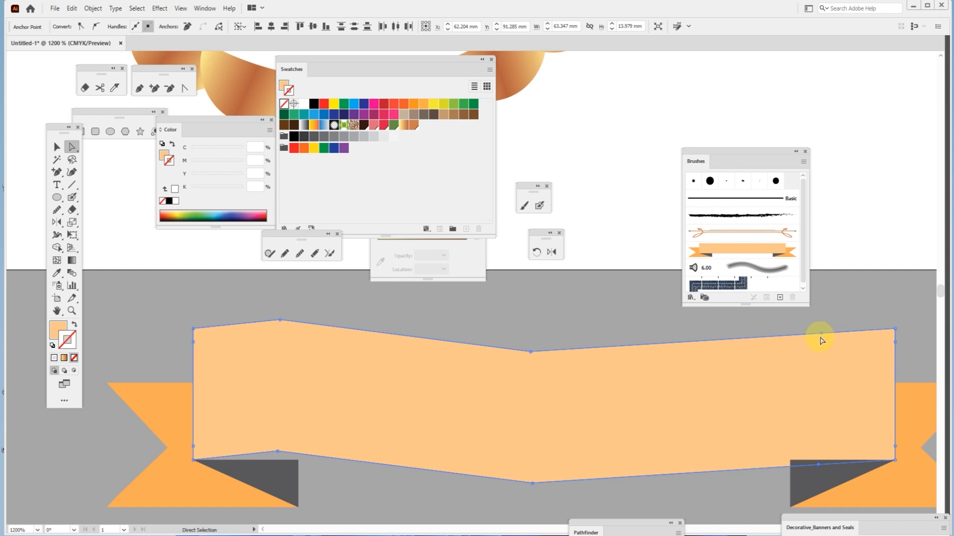
mouse_move(822, 333)
left_mouse_down()
mouse_move(825, 315)
mouse_move(824, 324)
left_mouse_up()
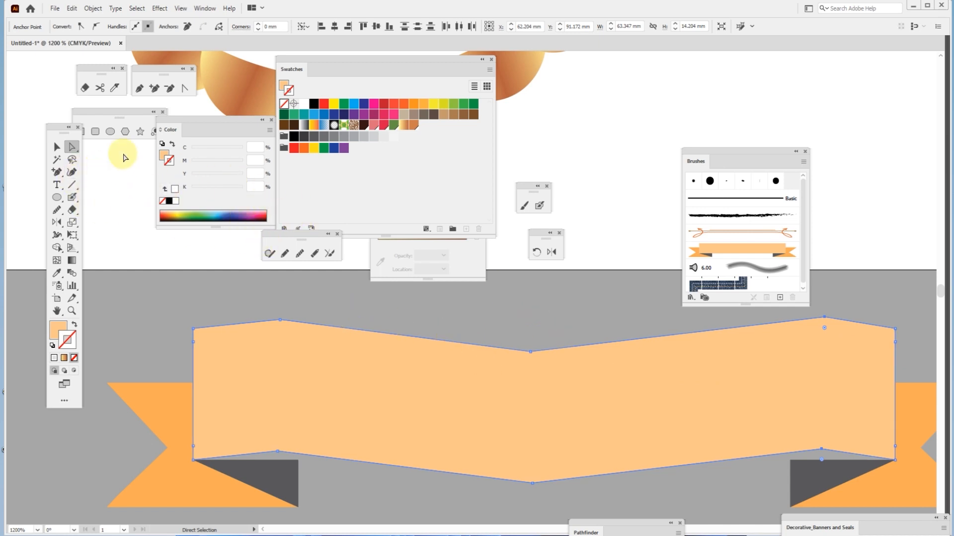
Step: Convert the middle and left-end anchor points on both edges of the centre panel into smooth curves
left_click(183, 88)
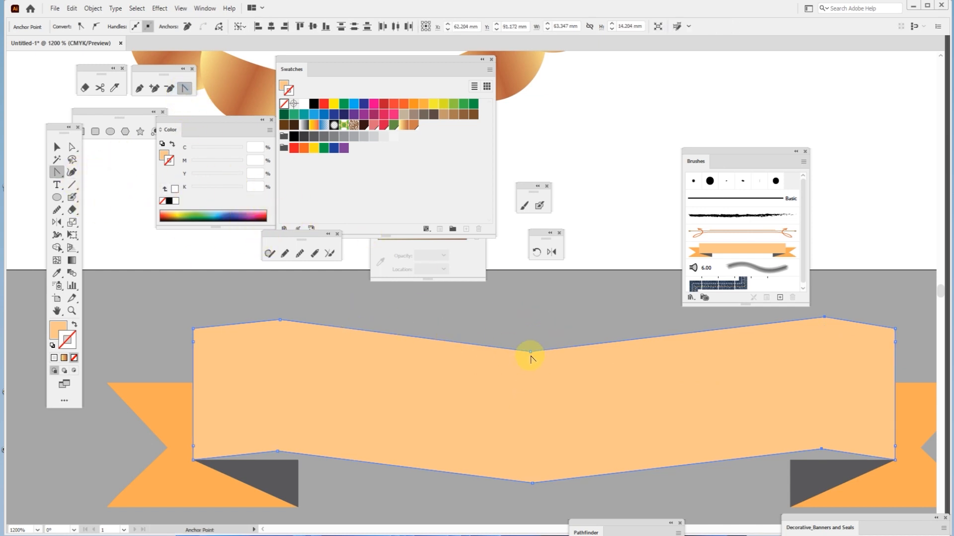
left_click_drag(530, 354, 482, 354)
left_click_drag(532, 488, 589, 480)
left_click(285, 322)
left_click_drag(280, 322, 236, 317)
left_click_drag(278, 452, 312, 453)
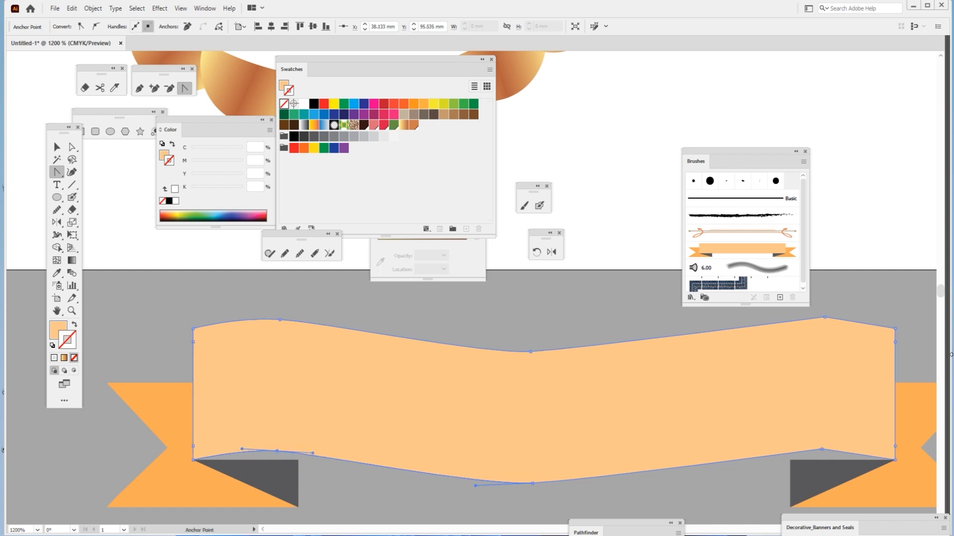
Step: Smooth the right-end anchor points on both edges, lengthen the lower middle anchor's right-hand handle, and deselect the banner
left_click_drag(824, 318, 782, 315)
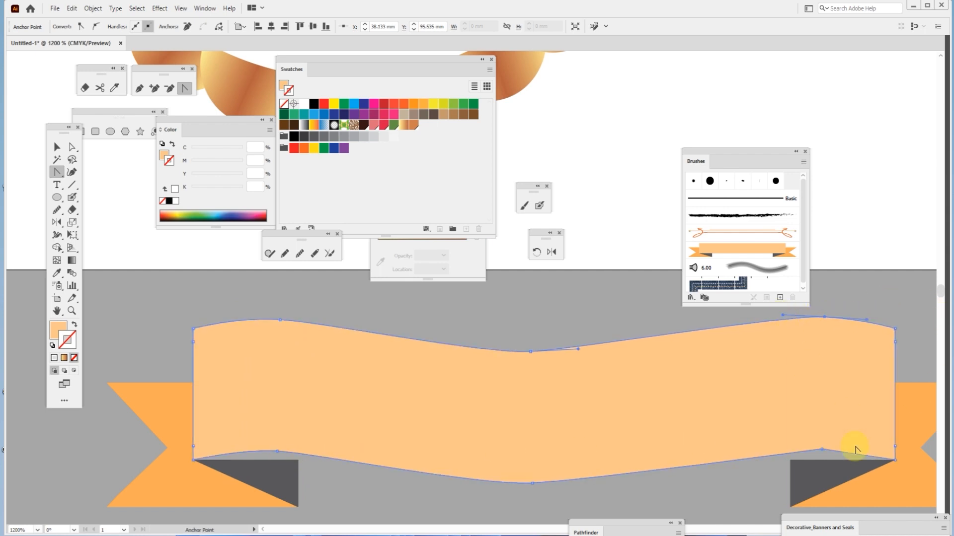
left_click_drag(822, 449, 863, 450)
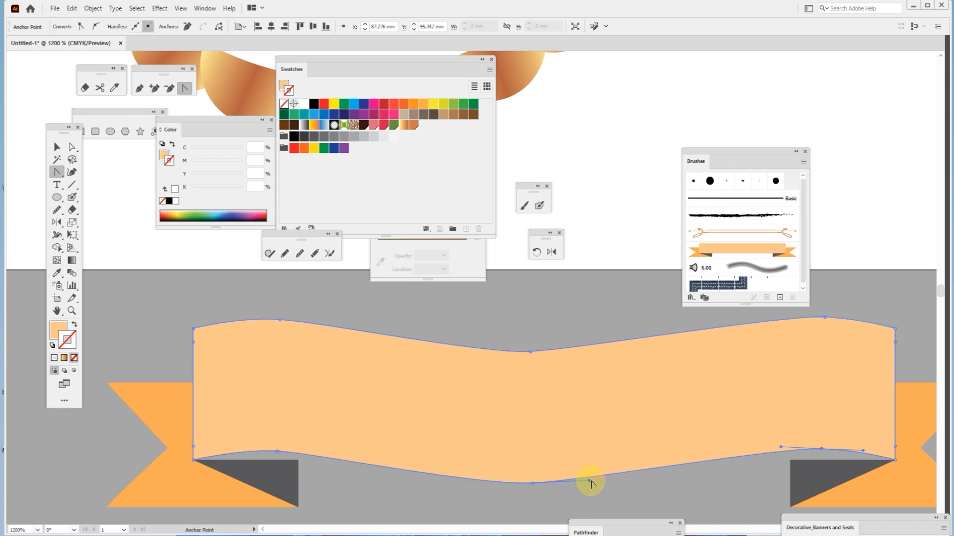
left_click_drag(589, 481, 615, 480)
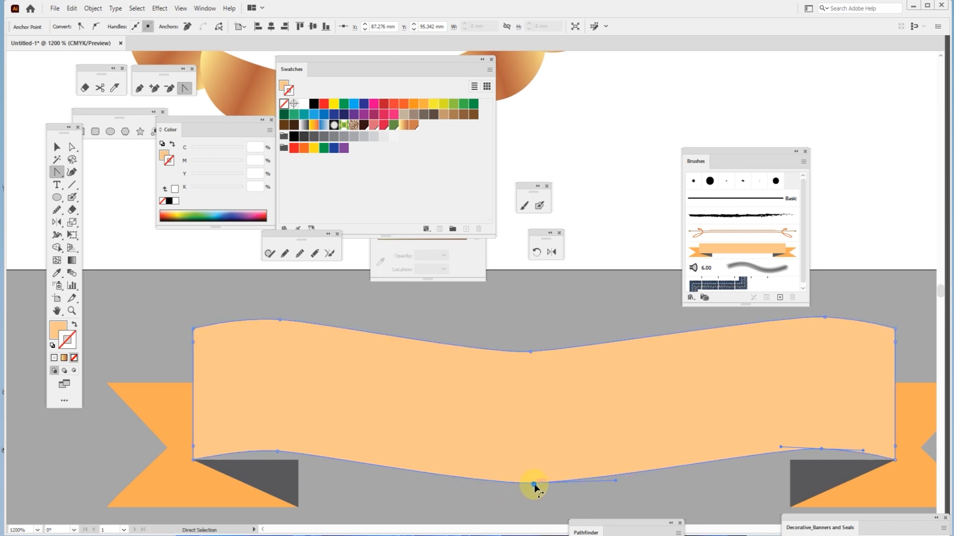
left_click(58, 149)
left_click(394, 320)
Step: Draw a peach rectangle about 40 by 10.5 mm in the empty area to the right of the banner
scroll(565, 371, "down", 2)
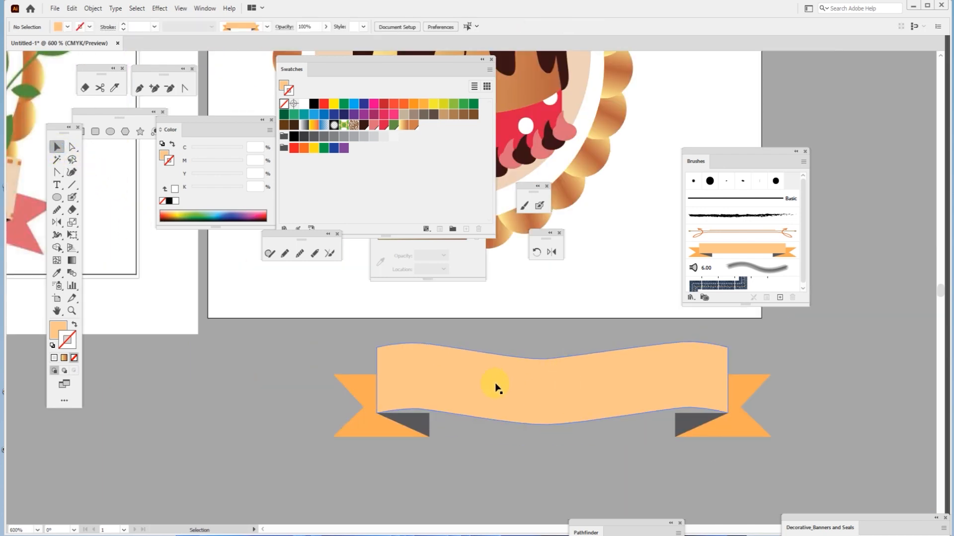
left_click_drag(533, 383, 366, 355)
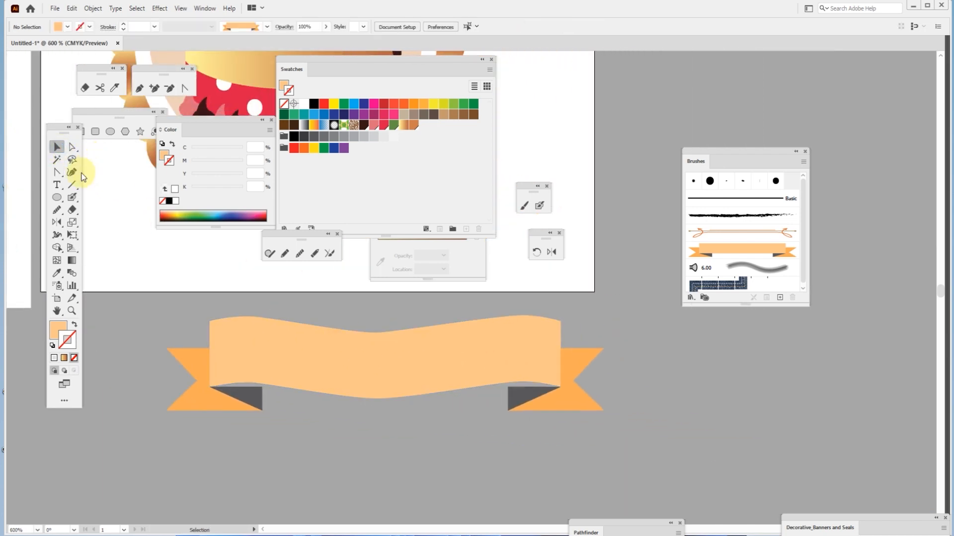
left_click_drag(59, 127, 45, 175)
left_click(80, 131)
mouse_move(695, 366)
left_mouse_down()
mouse_move(776, 427)
mouse_move(916, 426)
left_mouse_up()
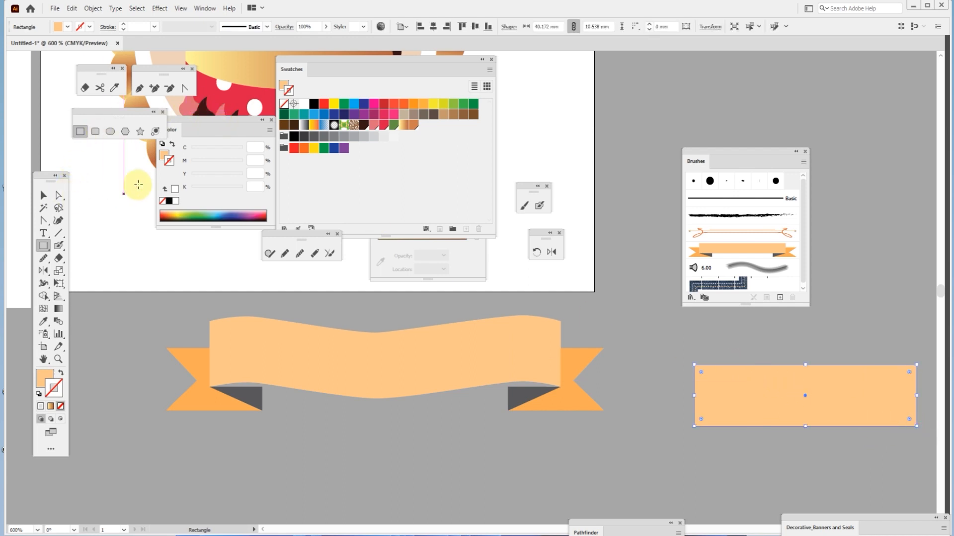
Step: Add anchor points at the middle and near both ends of the new rectangle's upper and lower edges
left_click(154, 91)
left_click(804, 366)
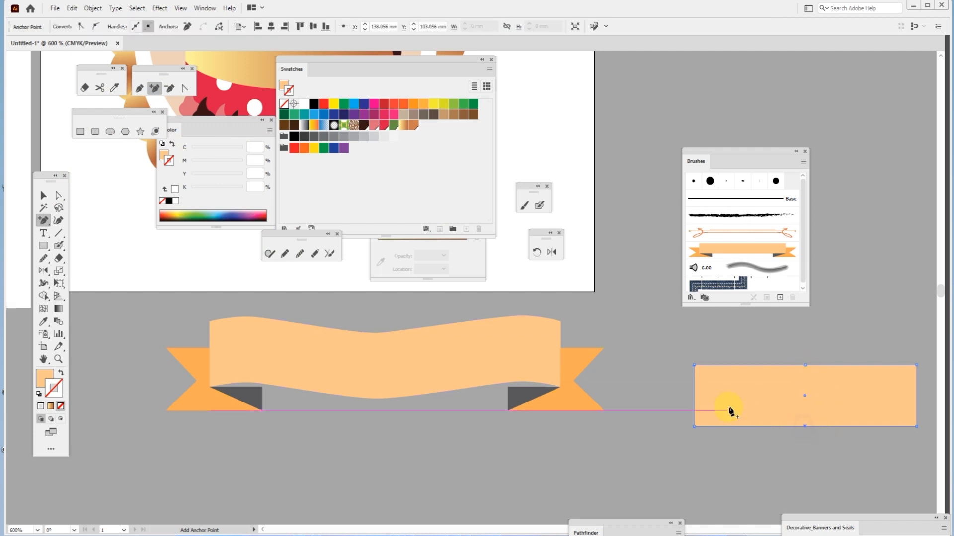
left_click(725, 366)
left_click(723, 427)
left_click(876, 366)
left_click(878, 426)
left_click(58, 195)
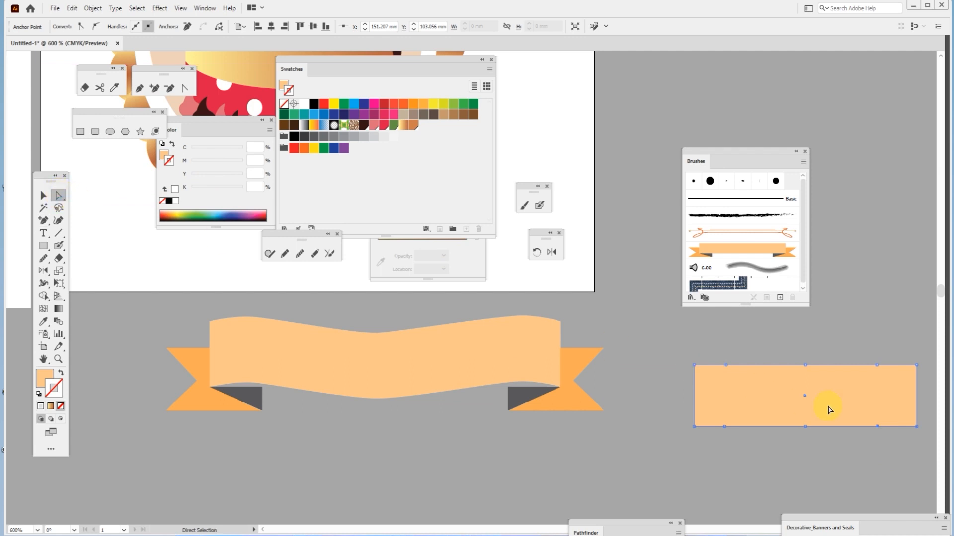
Step: Lower the middle anchor pair of the demo rectangle and raise the anchor pairs near both ends to form a zigzag
left_click_drag(787, 347, 816, 456)
left_click_drag(805, 368, 801, 393)
left_click_drag(715, 353, 739, 445)
left_click_drag(726, 367, 724, 351)
left_click_drag(845, 355, 902, 451)
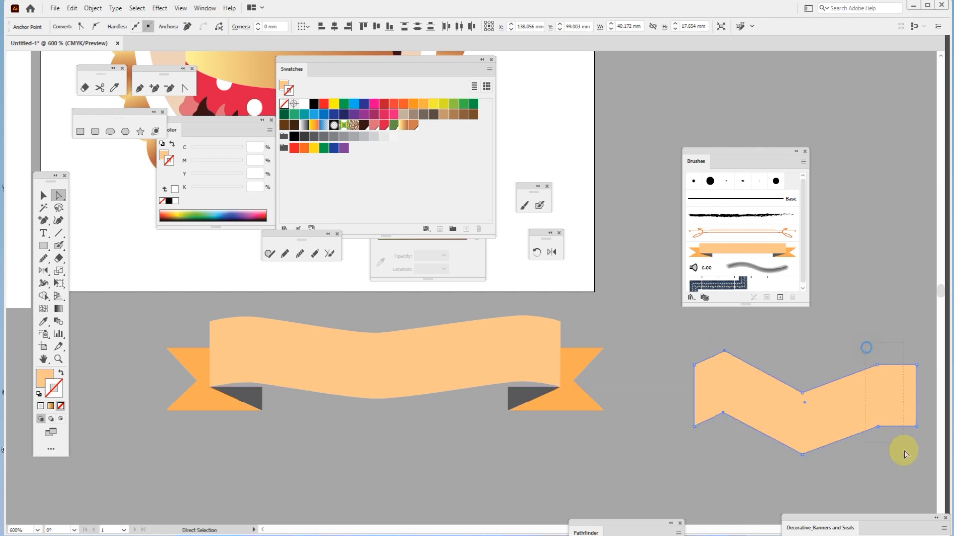
left_click_drag(877, 367, 880, 351)
Step: Raise the zigzag shape's middle anchor pair to make its central dip shallower, and deselect the shape
left_click_drag(807, 388, 808, 465)
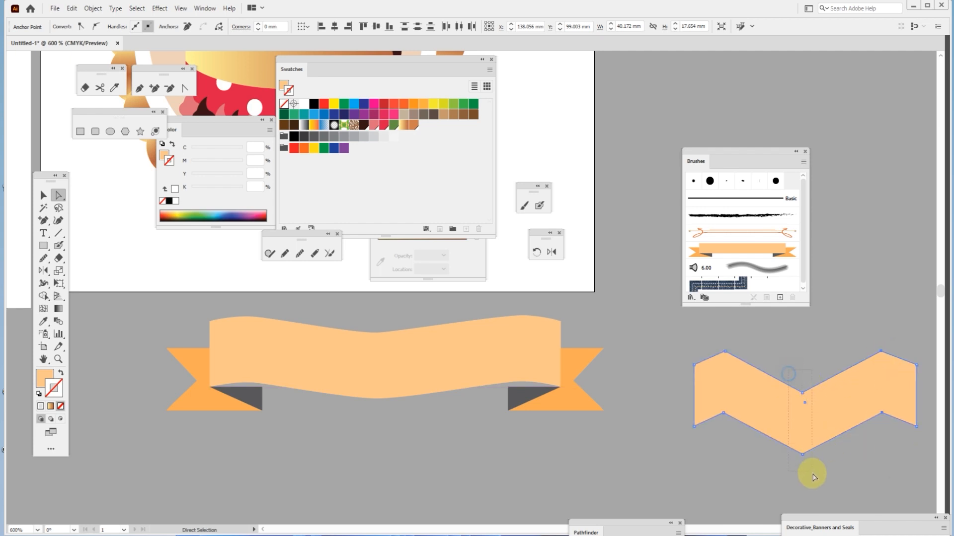
left_click_drag(804, 396, 801, 373)
left_click(768, 344)
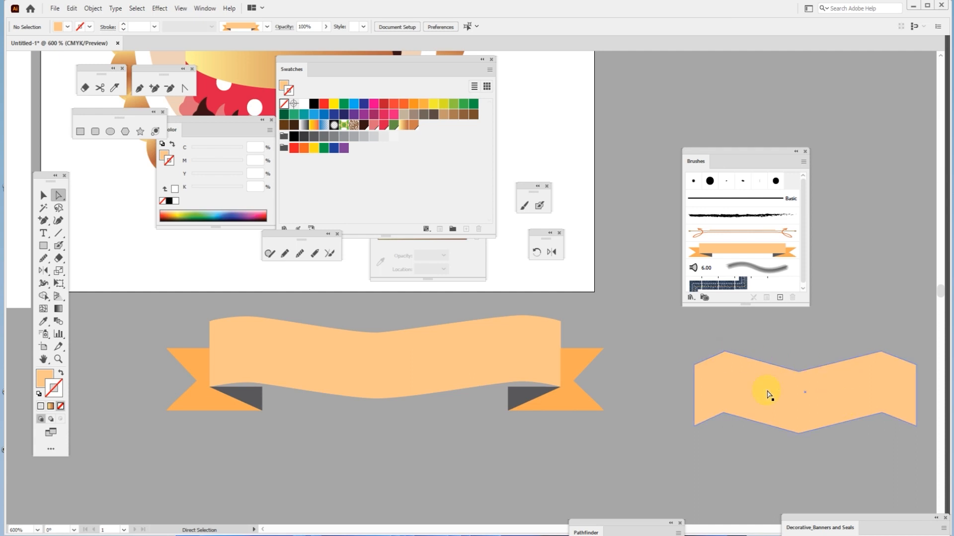
Step: Convert the three inner corner points on the zigzag shape's upper edge into smooth curves with horizontal handles
left_click(760, 393)
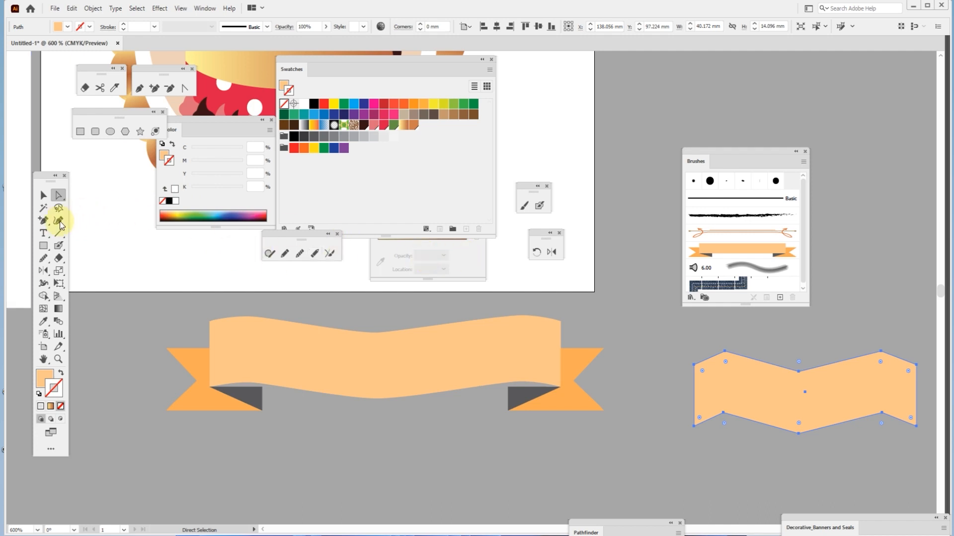
left_click(43, 221)
left_click_drag(168, 70, 696, 323)
left_click(712, 340)
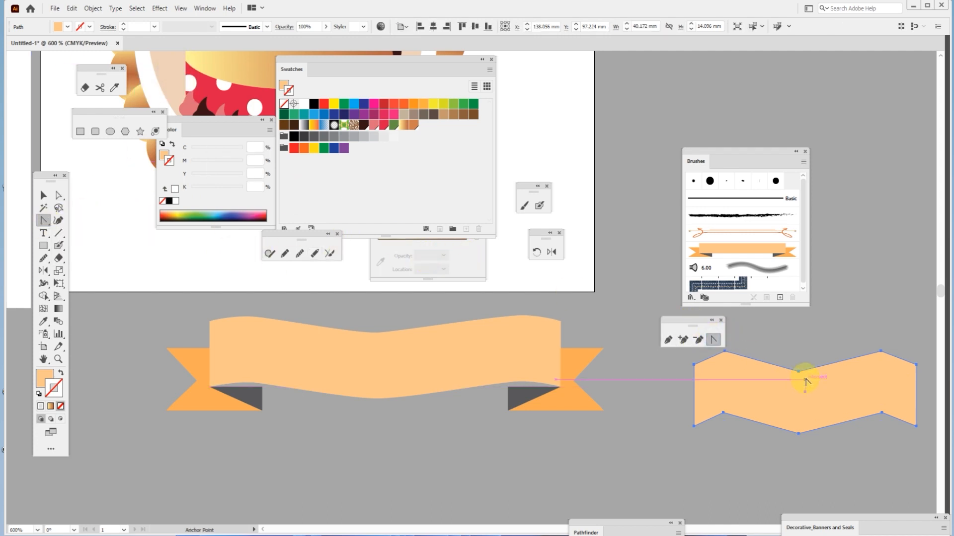
left_click_drag(798, 372, 770, 372)
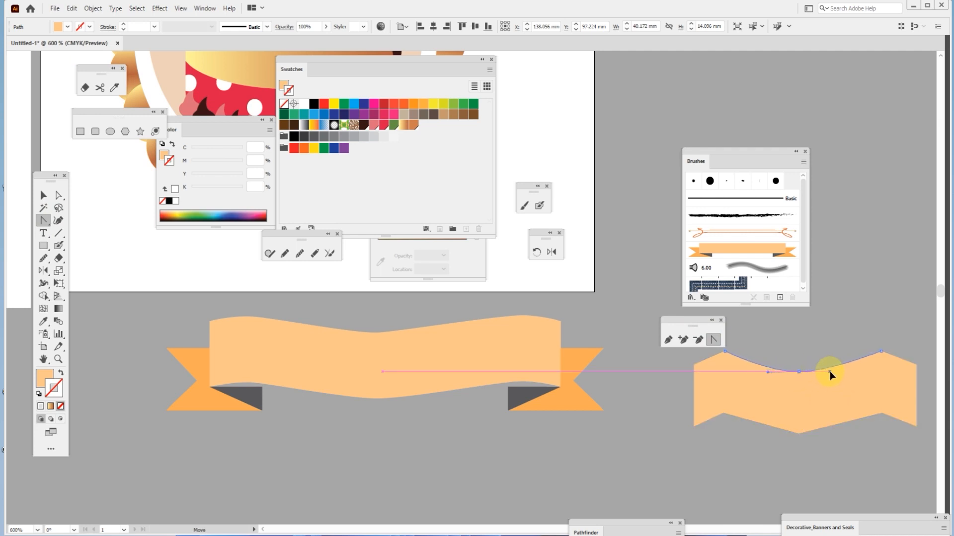
left_click_drag(830, 373, 830, 374)
left_click(726, 352)
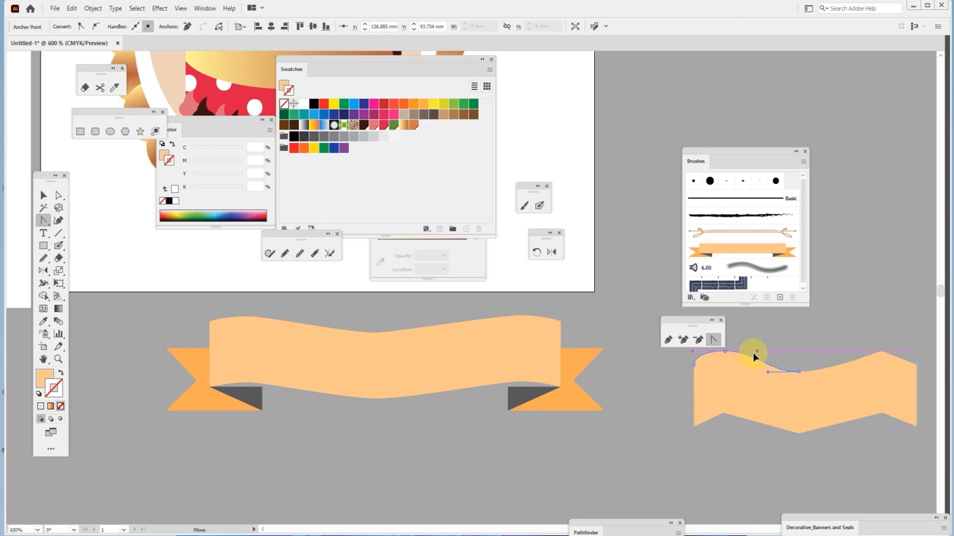
left_click_drag(746, 352, 746, 351)
left_click_drag(882, 351, 904, 352)
Step: Smooth the three inner corner points on the demo shape's lower edge to match the upper edge, and deselect it
left_click_drag(798, 432, 769, 433)
left_click_drag(723, 414, 701, 413)
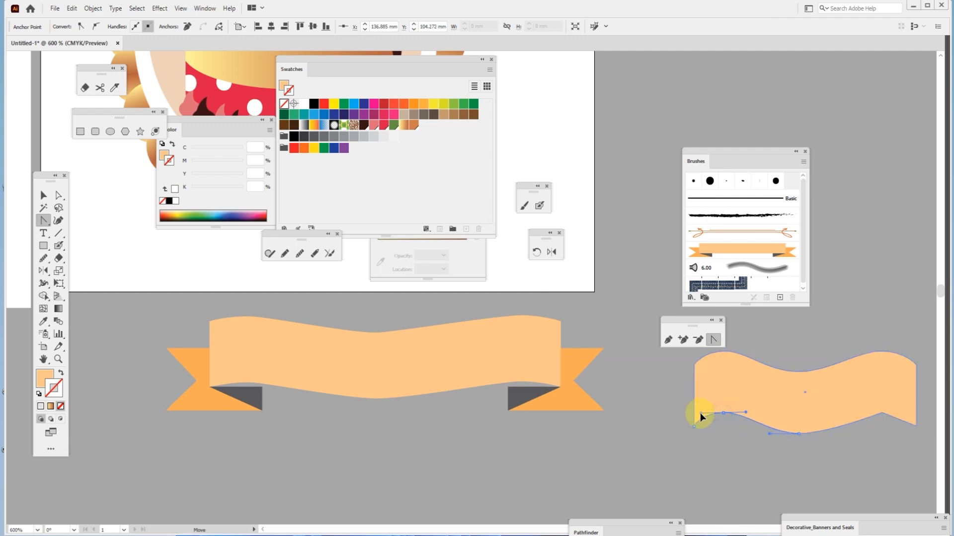
left_click_drag(881, 416, 859, 413)
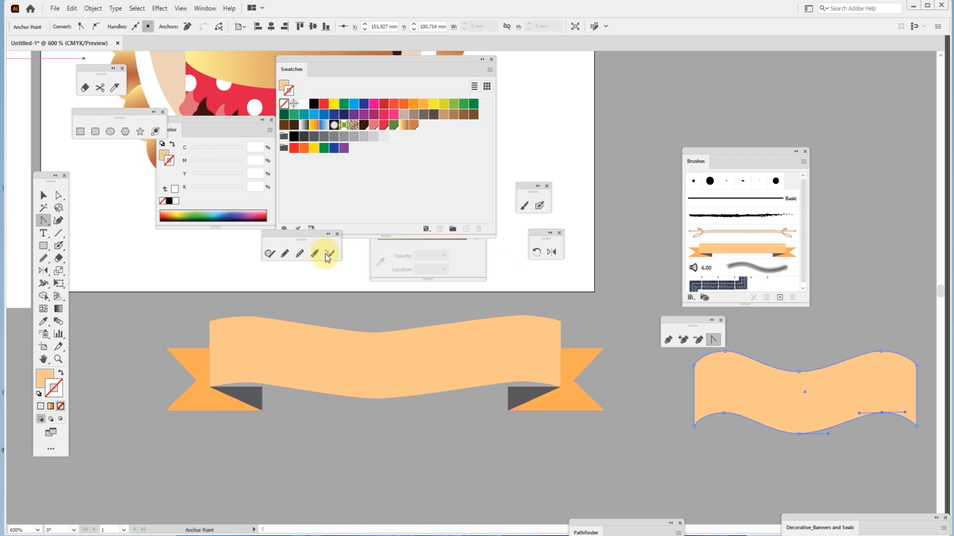
left_click(44, 196)
left_click(660, 456)
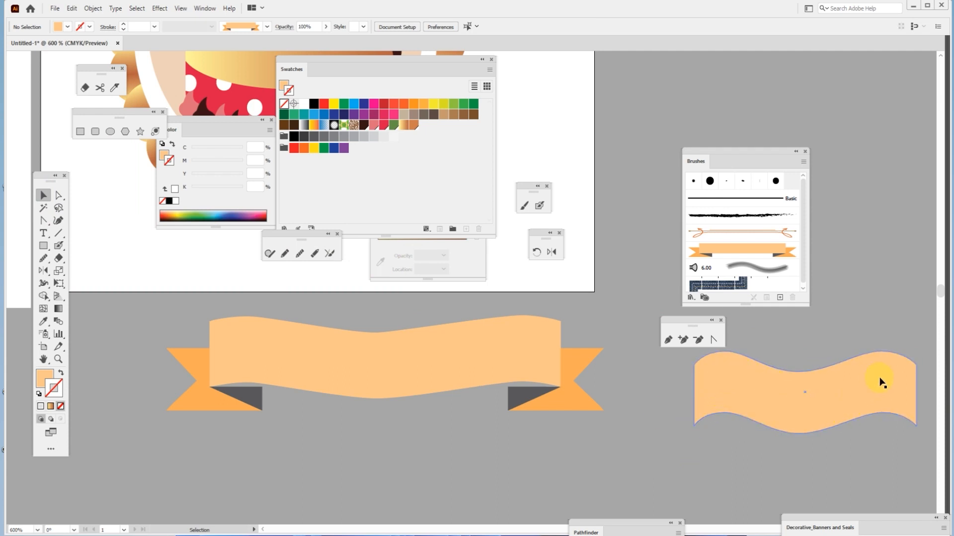
Step: Move the inner upper corners of both dark fold triangles upward so they overlap the banner's centre panel
left_click_drag(252, 430, 258, 394)
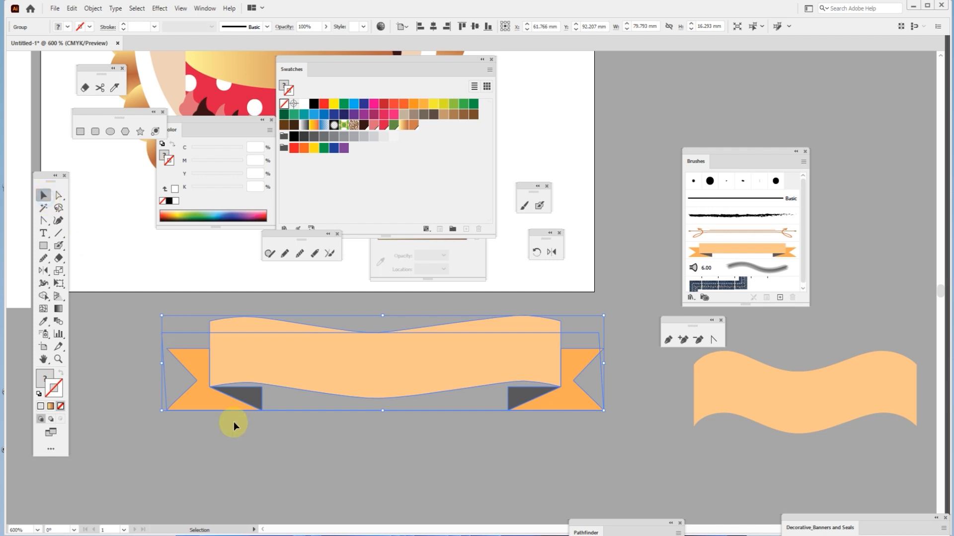
left_click(274, 472)
left_click(59, 195)
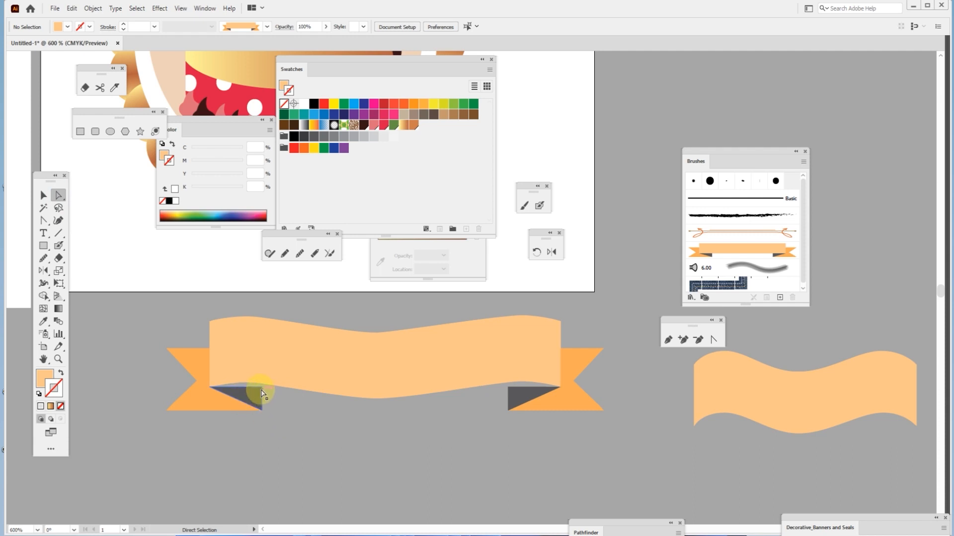
left_click_drag(261, 367, 225, 379)
left_click_drag(517, 403, 546, 377)
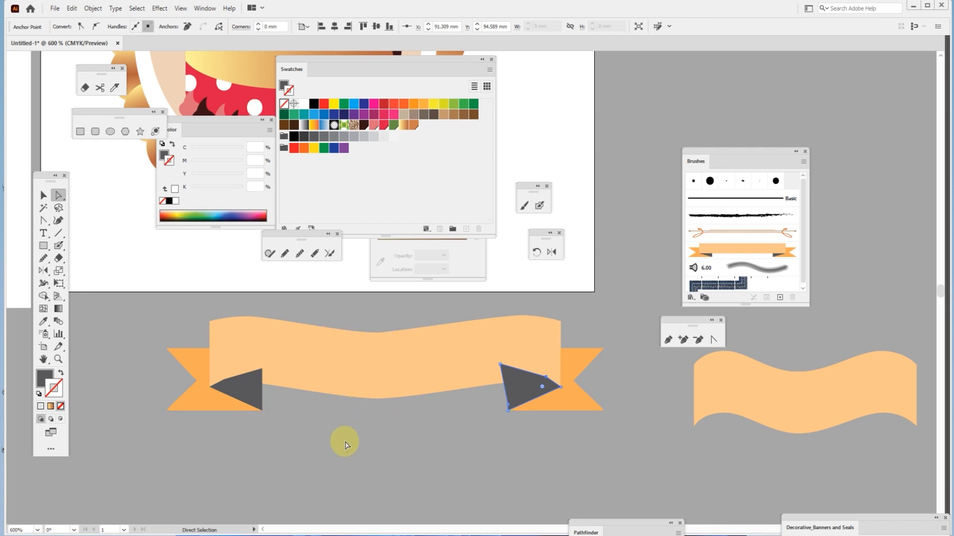
Step: Bring the banner's centre panel to the front so it covers the tops of the dark folds, and deselect it
left_click(363, 376)
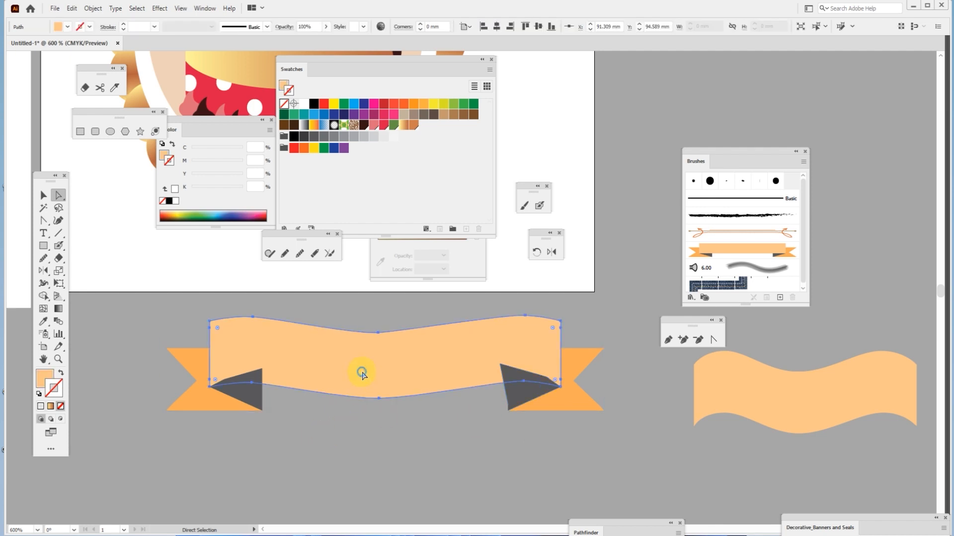
right_click(363, 374)
mouse_move(398, 317)
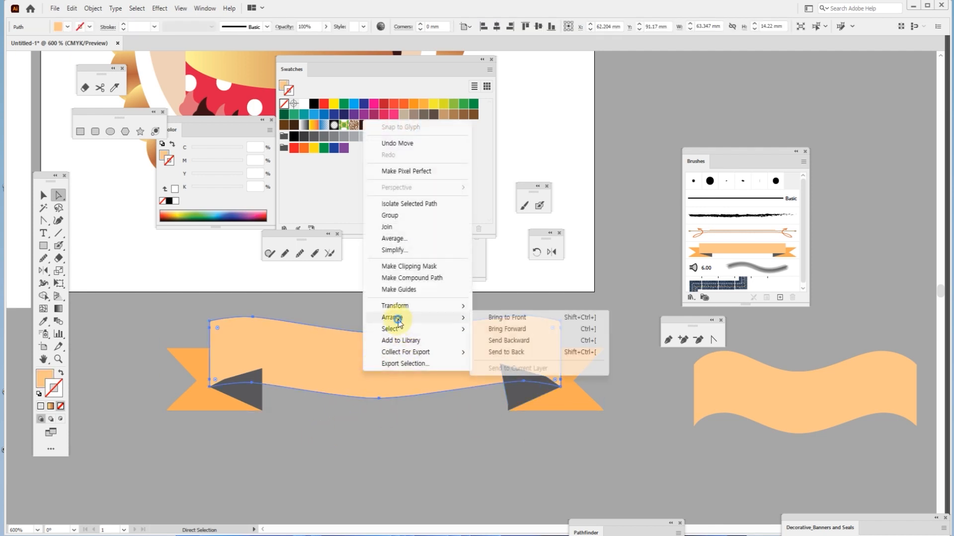
left_click(509, 315)
left_click(323, 427)
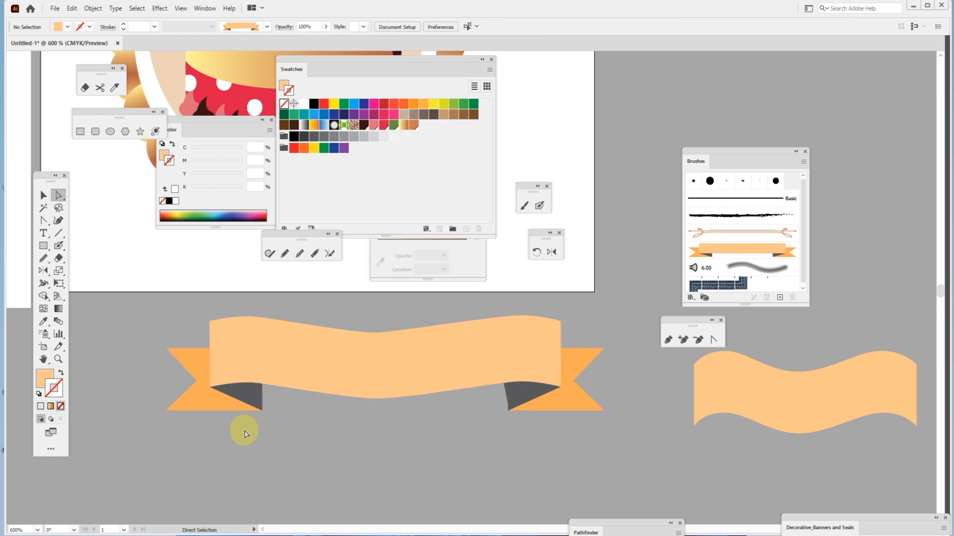
Step: Move the outer anchor points of the banner's left tail down about 4.15 mm, and deselect the tail
left_click_drag(142, 330, 198, 447)
left_click_drag(142, 328, 200, 436)
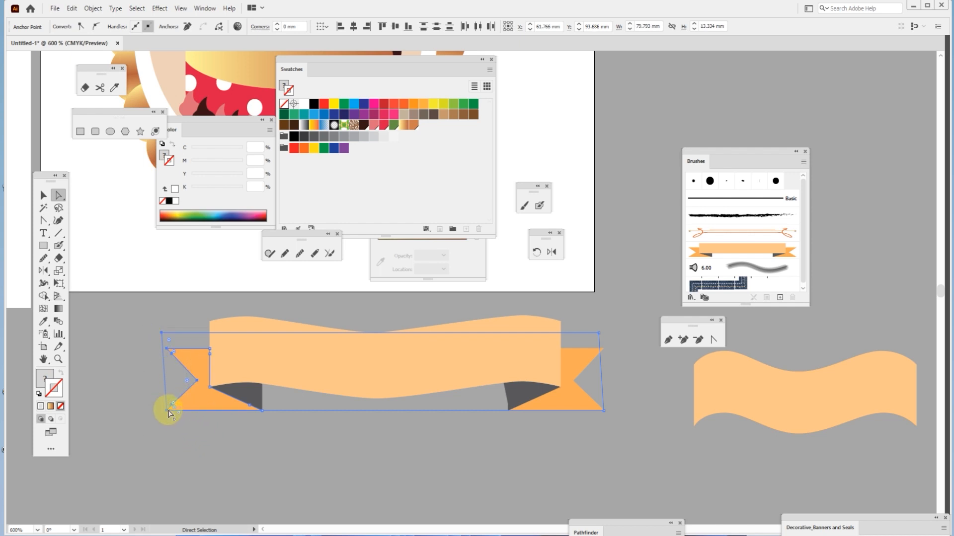
left_click_drag(168, 412, 169, 434)
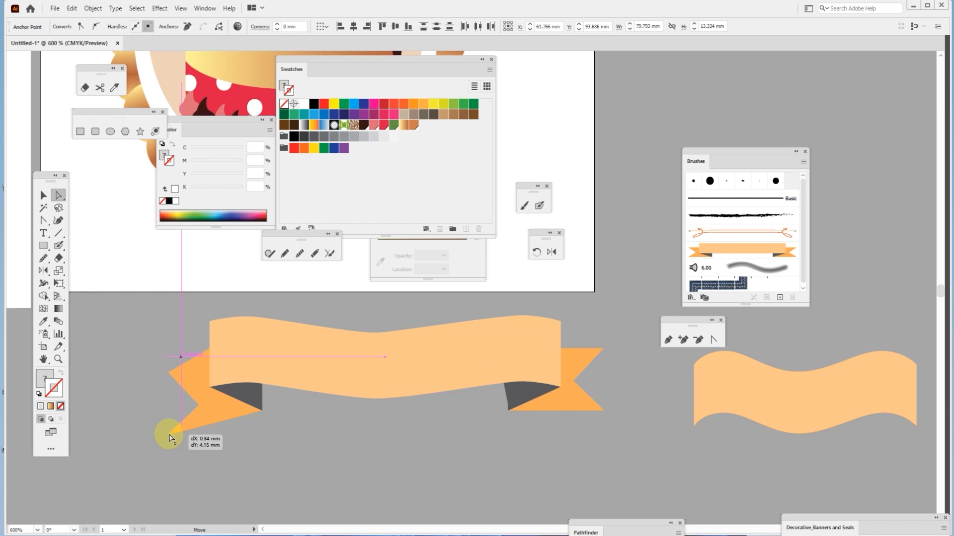
left_click(138, 390)
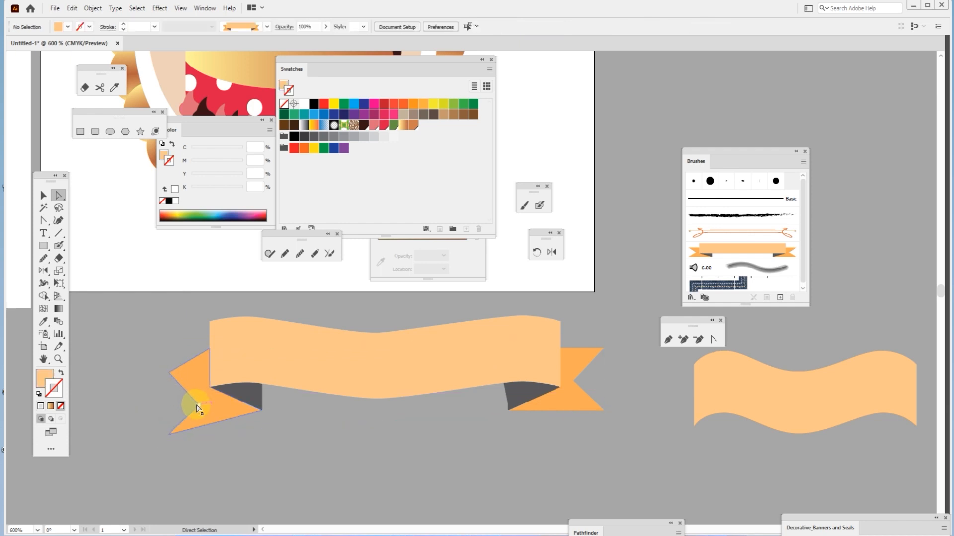
Step: Raise the left tail's notch point slightly and reposition its upper tip further outward and lower
left_click_drag(200, 409, 202, 397)
left_click_drag(154, 358, 160, 378)
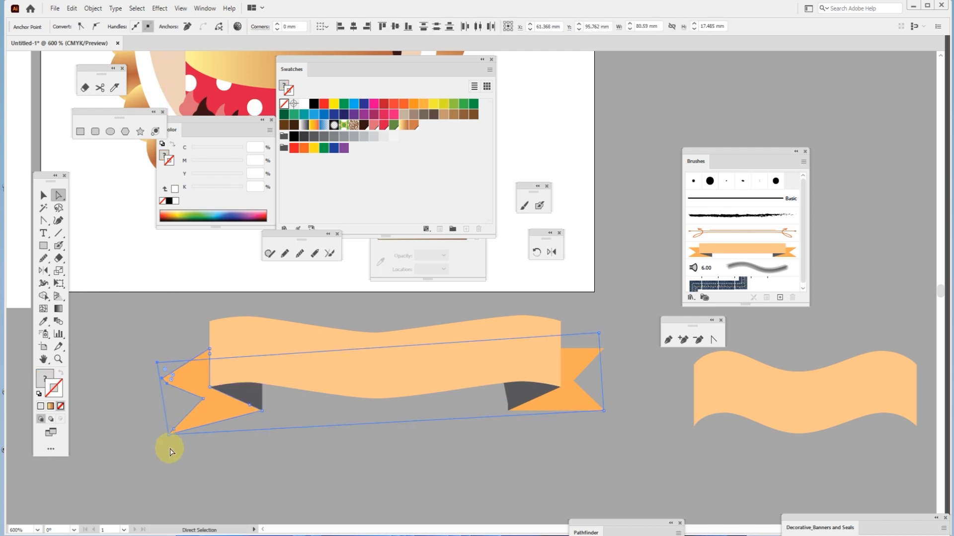
left_click_drag(170, 389, 164, 382)
left_click(177, 385)
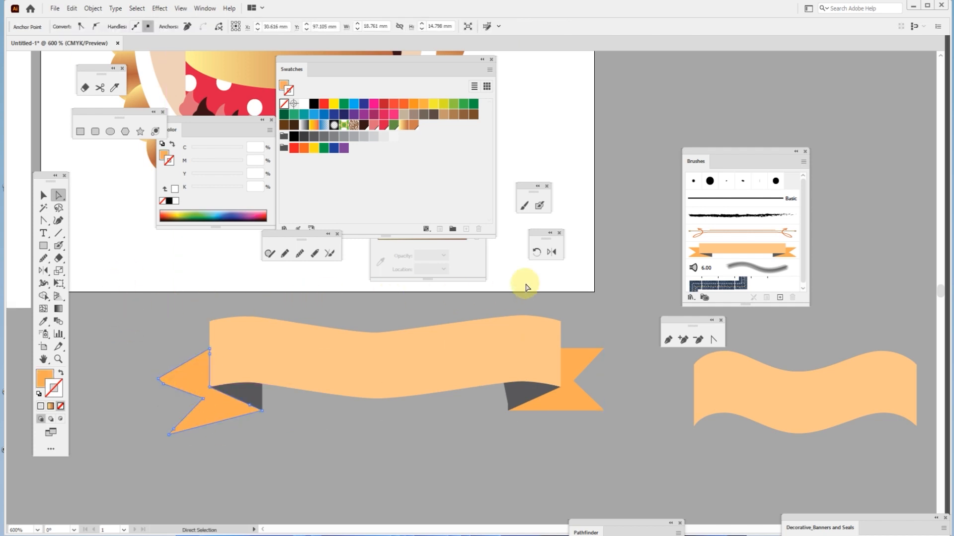
Step: Delete the extra anchor point beside the left tail's upper tip
left_click(697, 341)
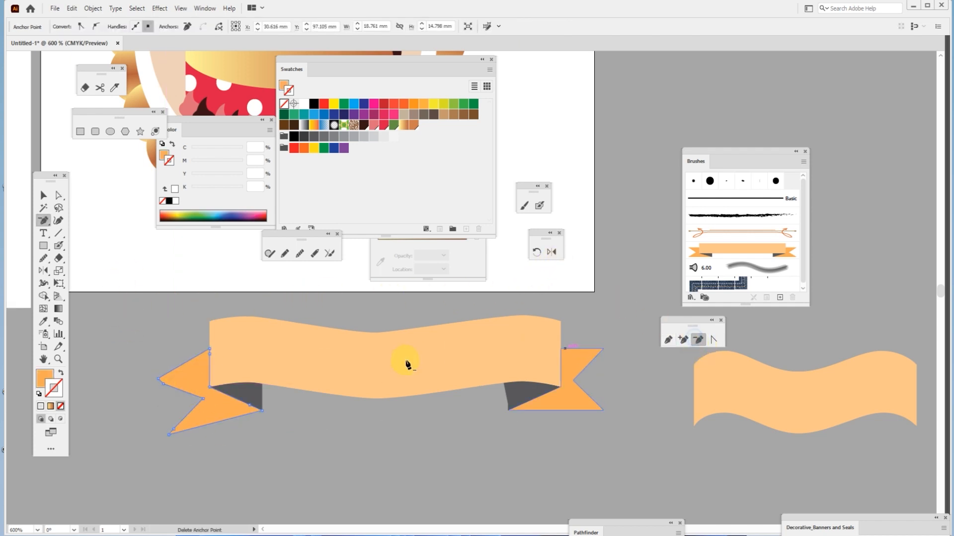
left_click(165, 387)
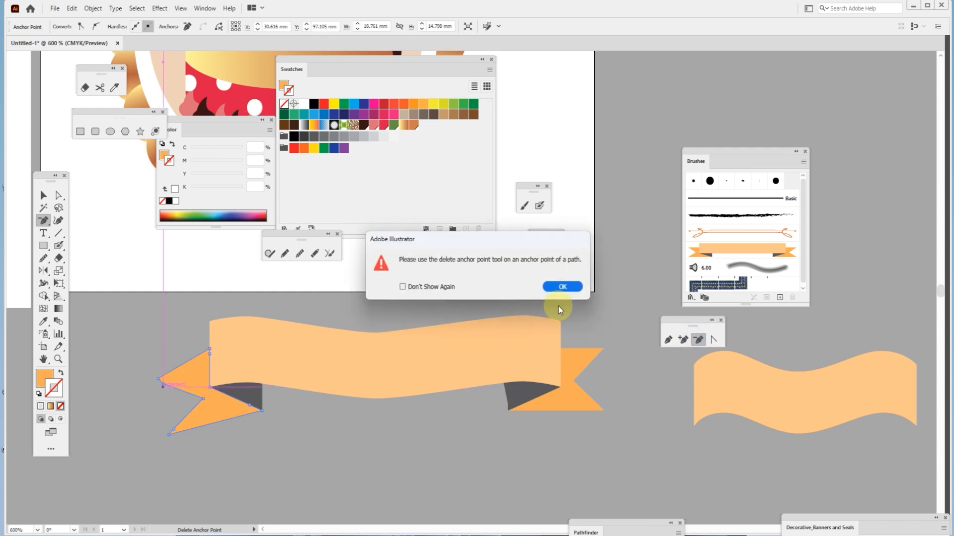
left_click(558, 288)
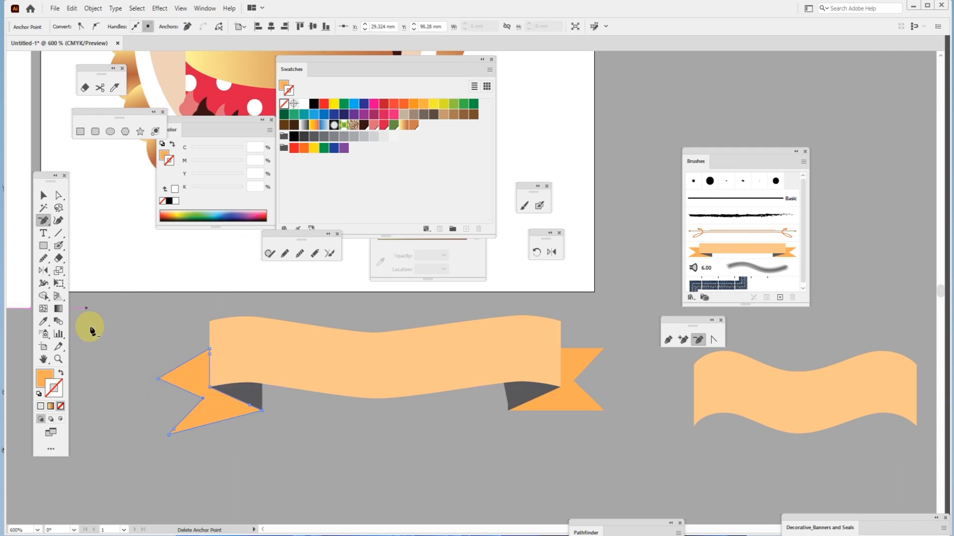
Step: Lower the anchor where the left tail's upper edge meets the centre panel to about Y 92.3 mm, and deselect it
left_click(62, 195)
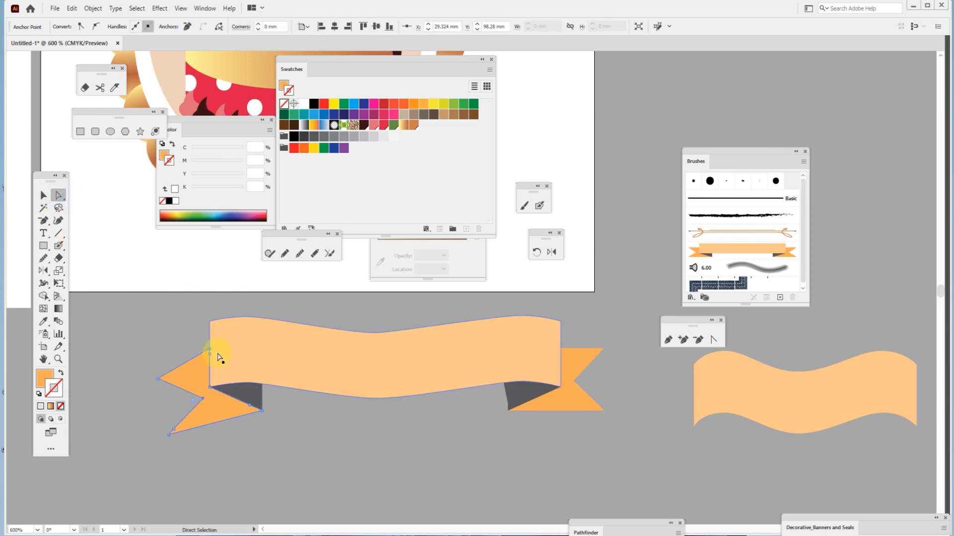
left_click_drag(216, 244, 567, 313)
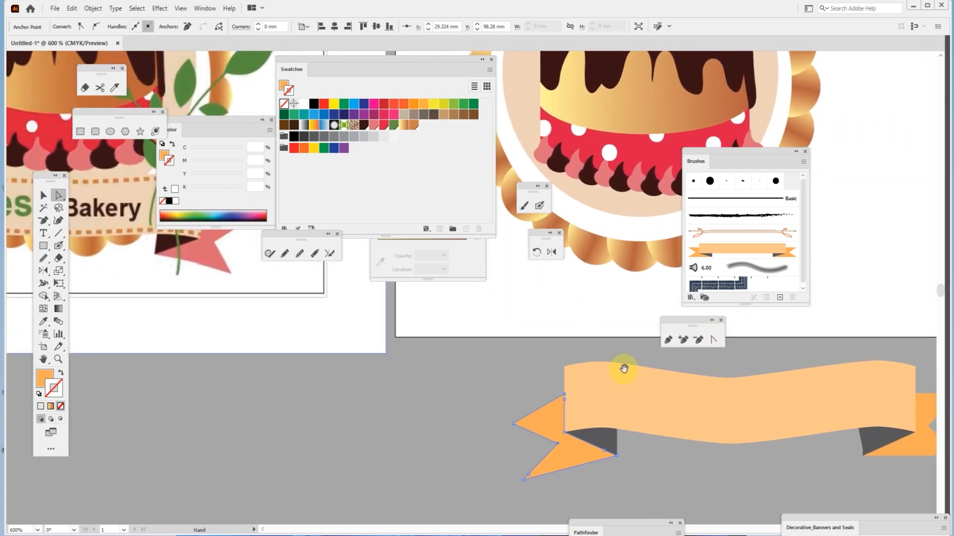
left_click(547, 386)
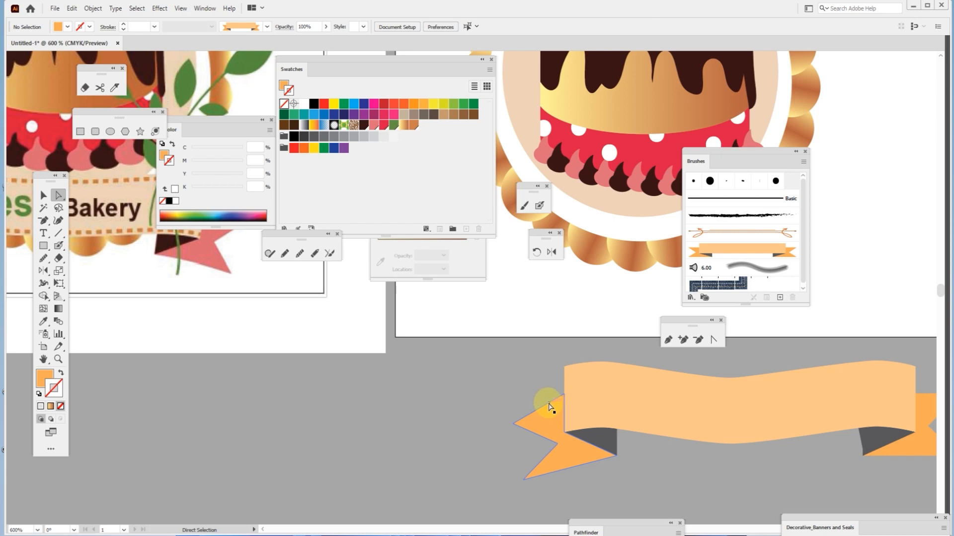
left_click(549, 407)
left_click(564, 395)
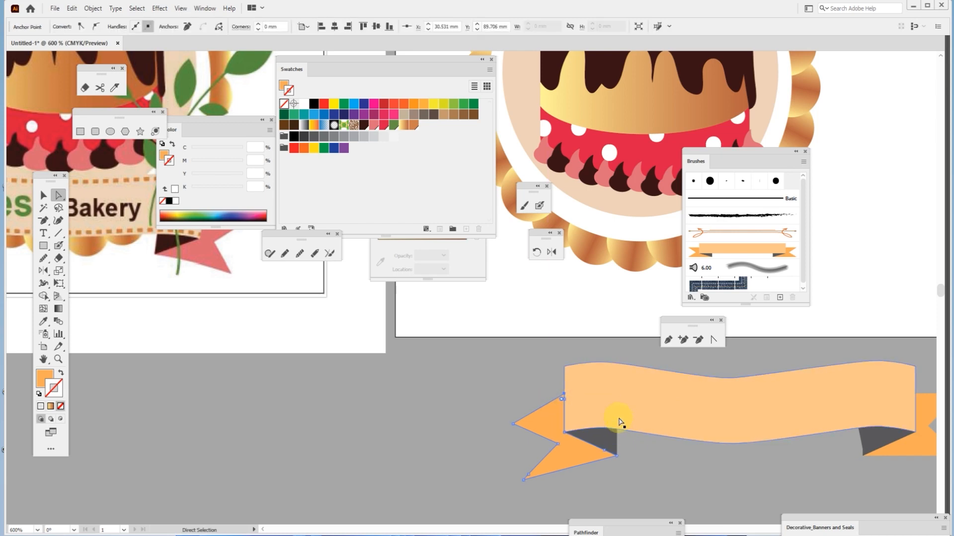
key("Down")
key("Down")
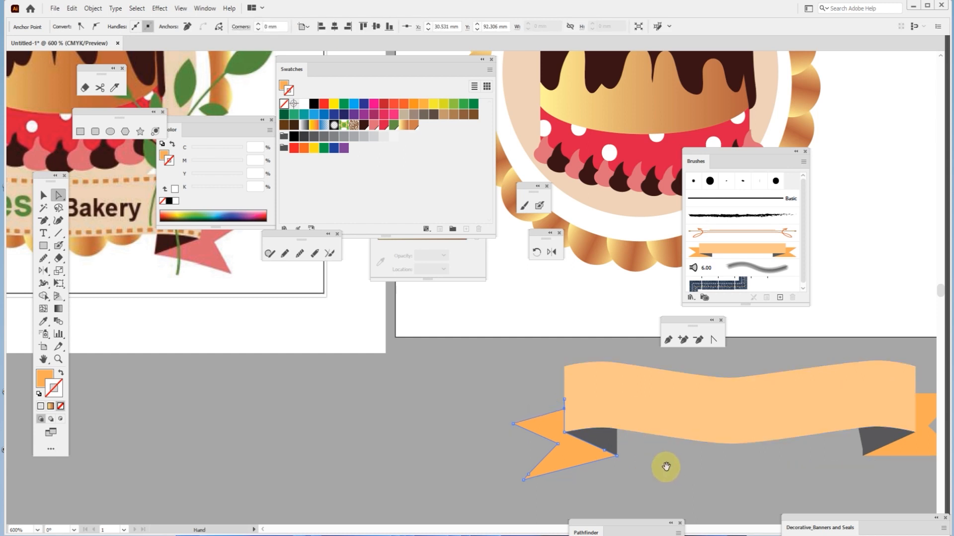
left_click_drag(667, 464, 497, 401)
left_click(454, 442)
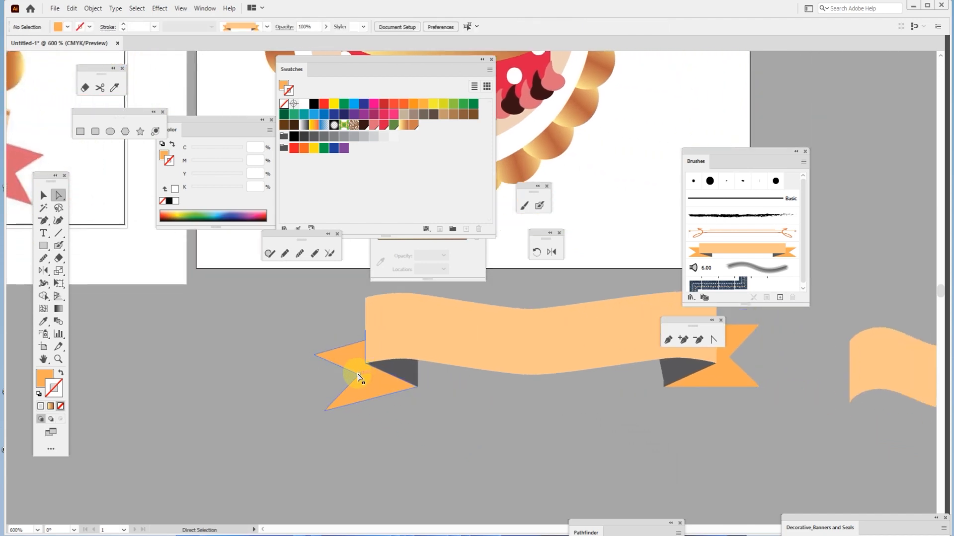
Step: Delete the banner's right tail
left_click(358, 371)
left_click(429, 444)
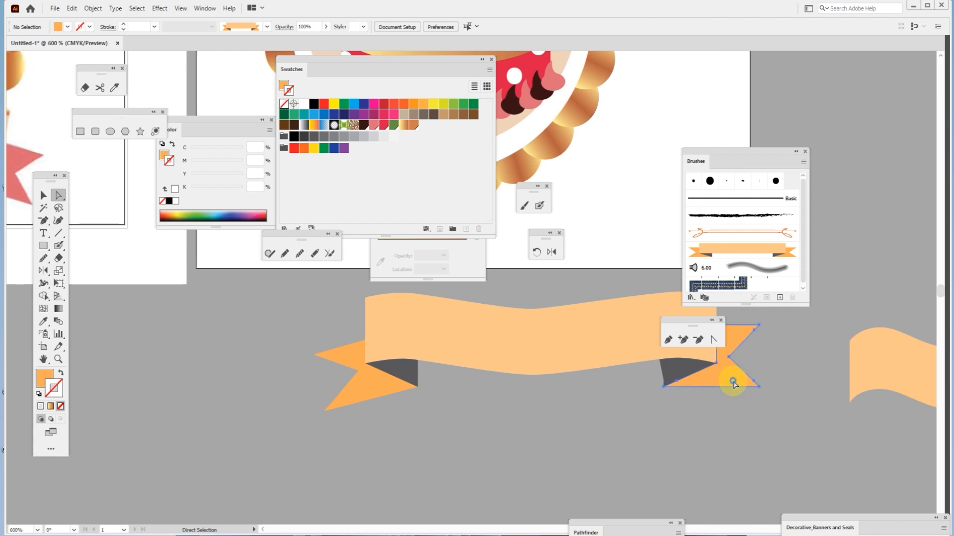
left_click(733, 383)
key("Delete")
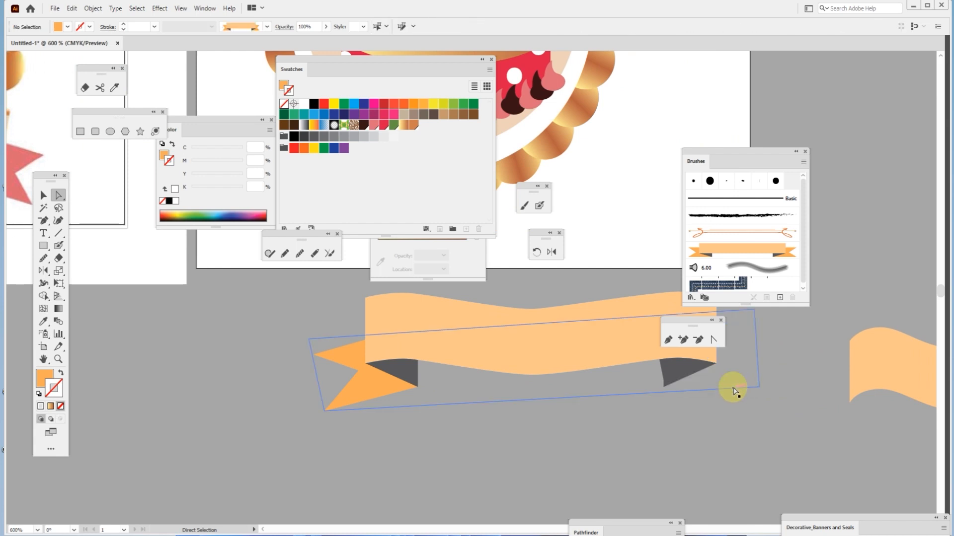
key("v")
left_click(359, 393)
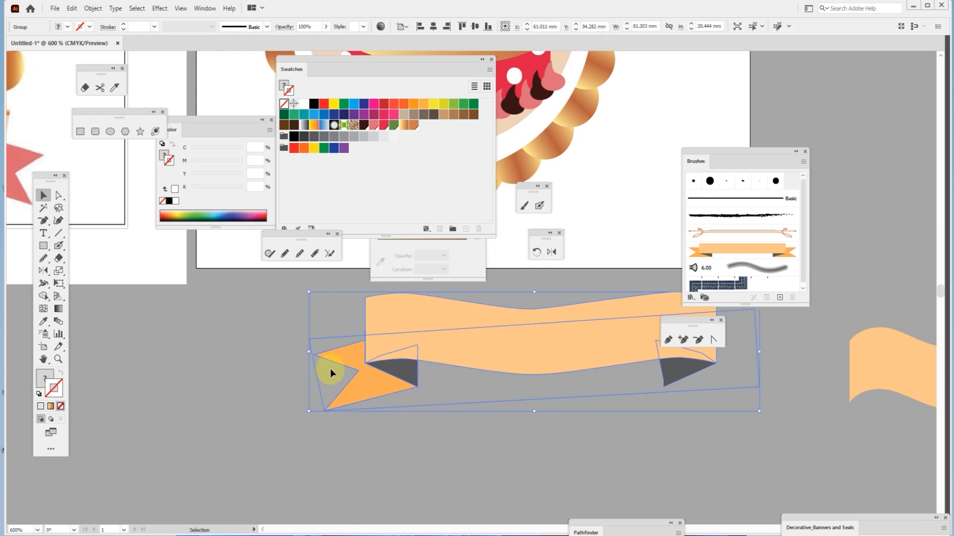
left_click(59, 196)
left_click(376, 380)
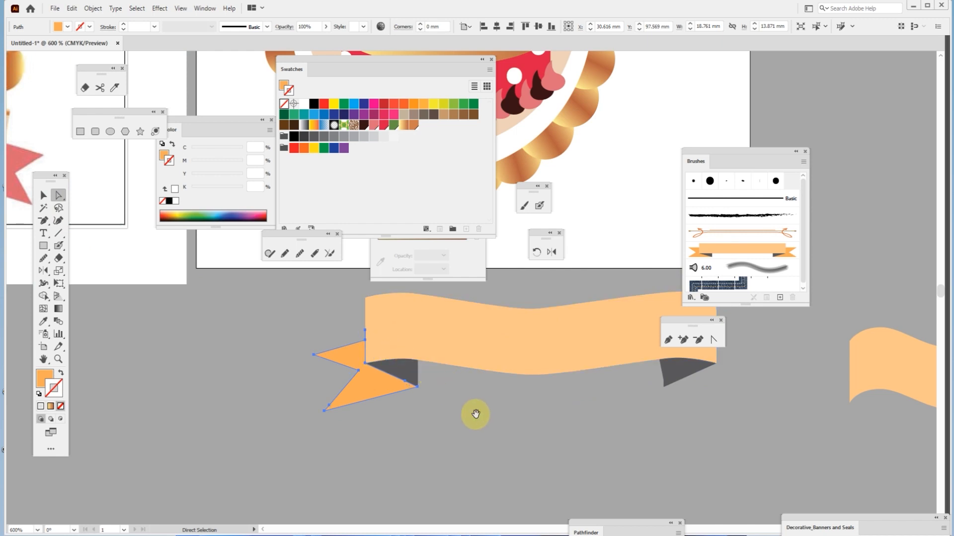
left_click_drag(473, 413, 407, 427)
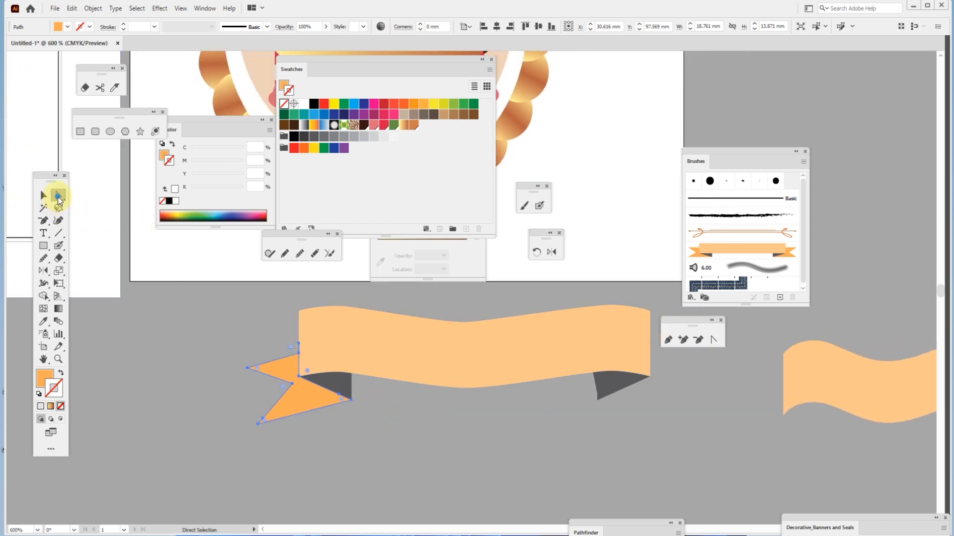
left_click_drag(59, 196, 100, 205)
left_click(359, 456)
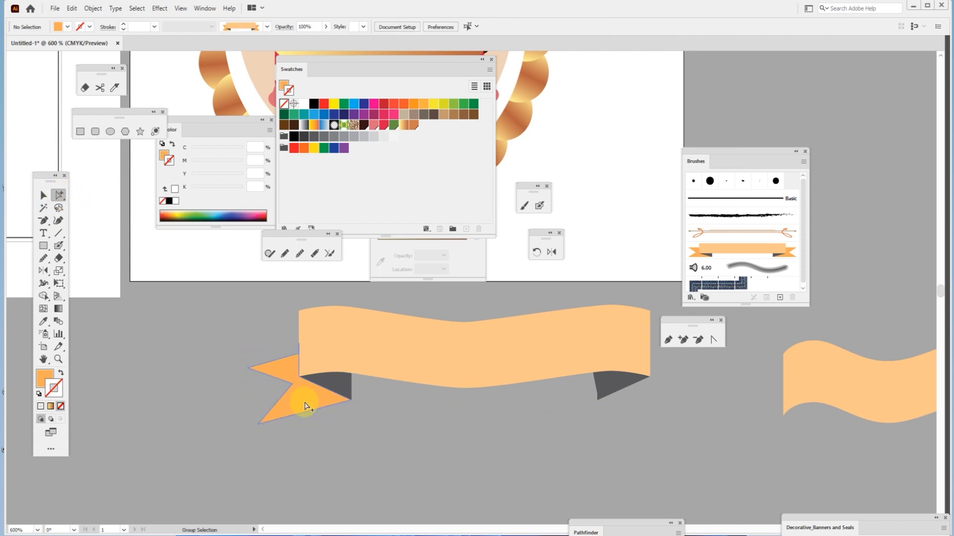
left_click(298, 398)
left_click(394, 436)
Step: Reflect a copy of the left tail across a vertical axis through the banner's centre to form the right tail, and deselect it
left_click_drag(60, 199, 99, 213)
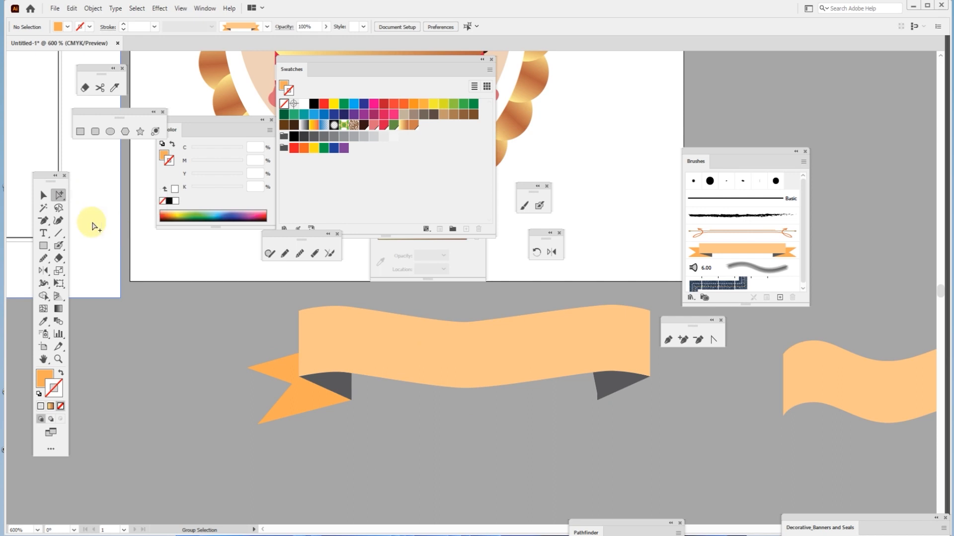
left_click_drag(59, 195, 95, 207)
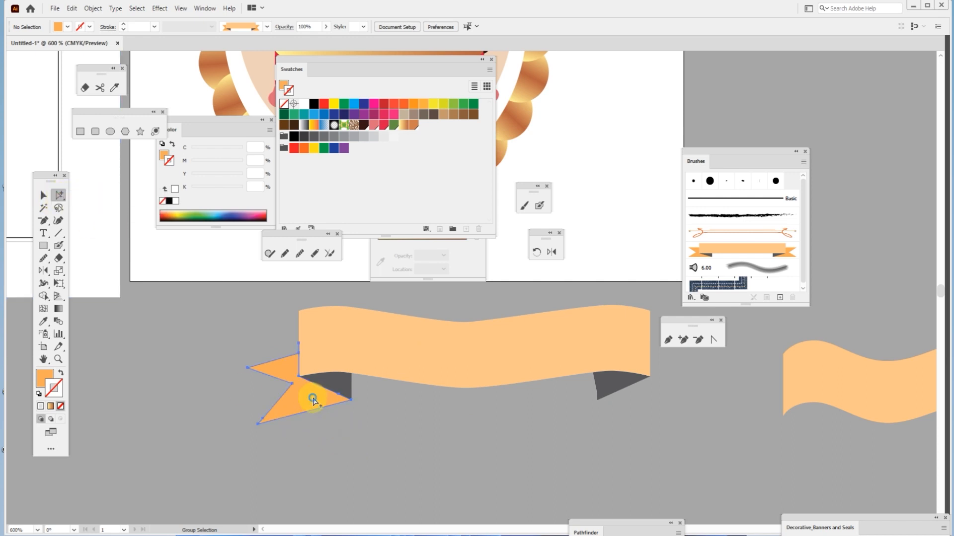
left_click(313, 397)
left_click(42, 272)
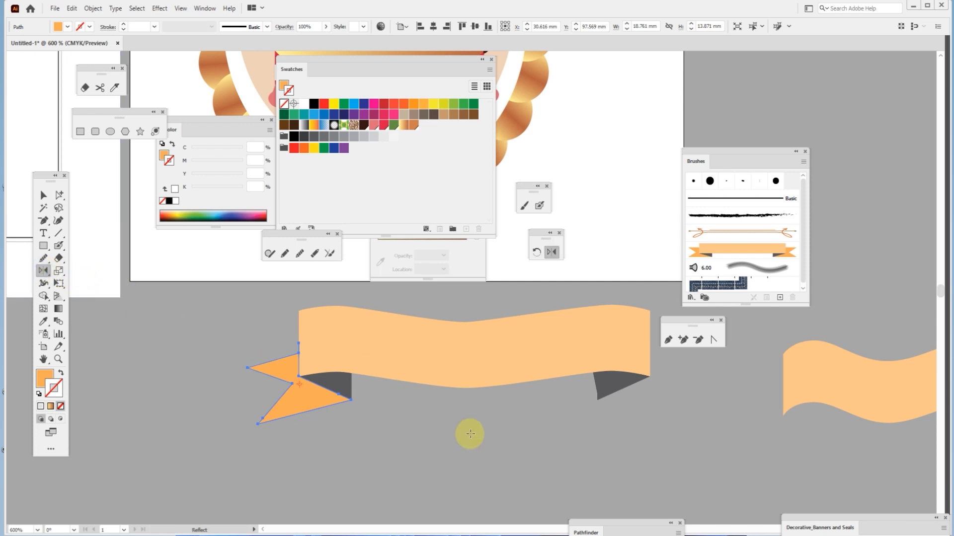
left_click(473, 393, "alt")
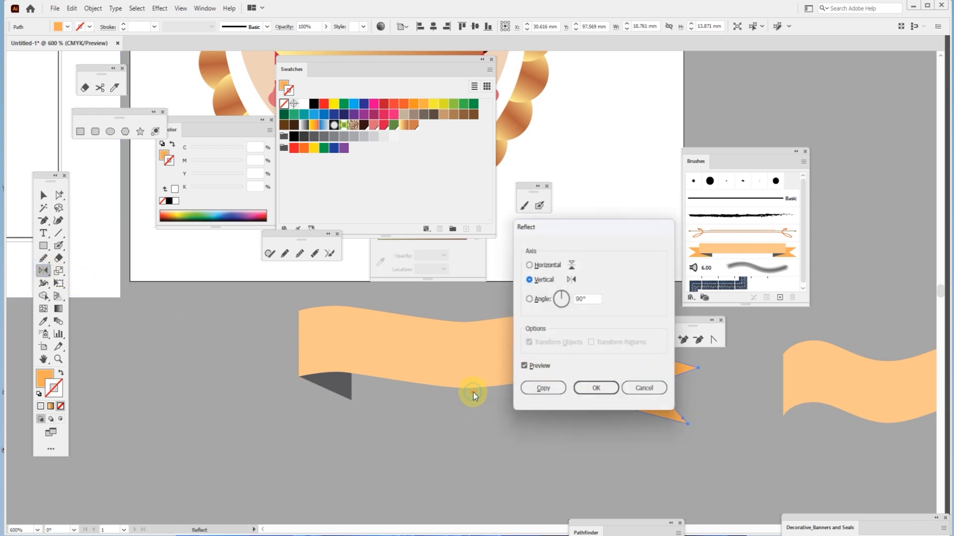
left_click(543, 388)
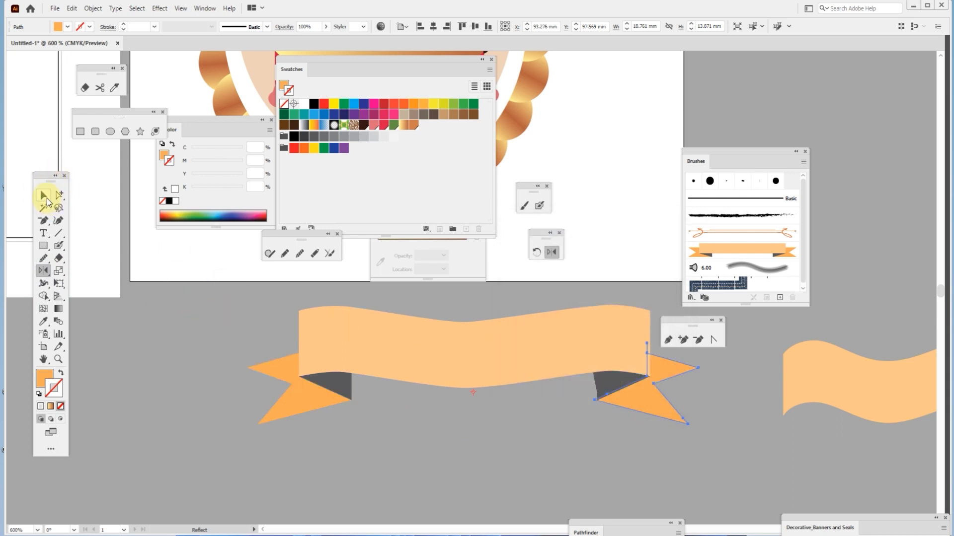
left_click(43, 195)
left_click(442, 471)
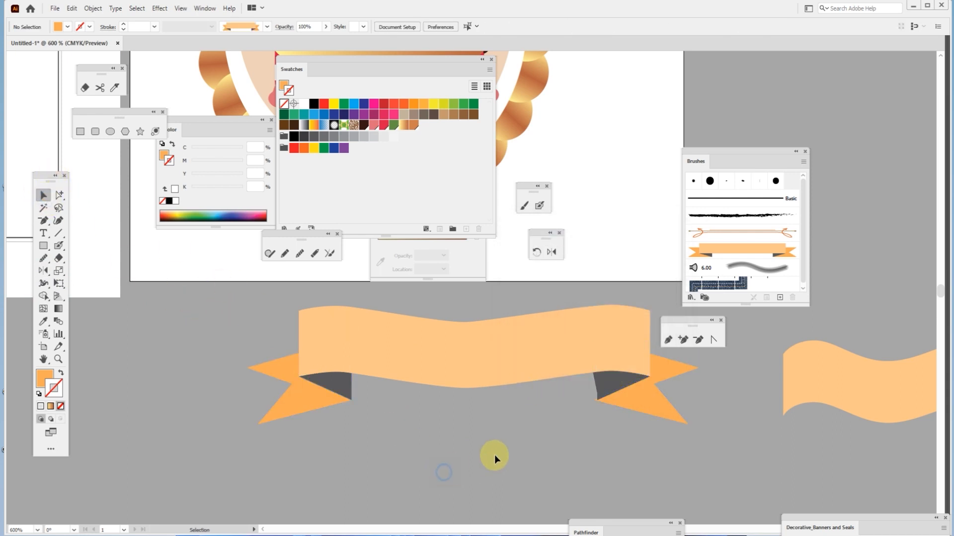
Step: Shift the right tail slightly outward to about X 93.9 mm so it meets the centre panel's edge, and deselect it
left_click(641, 401)
left_click(577, 440)
left_click(657, 415)
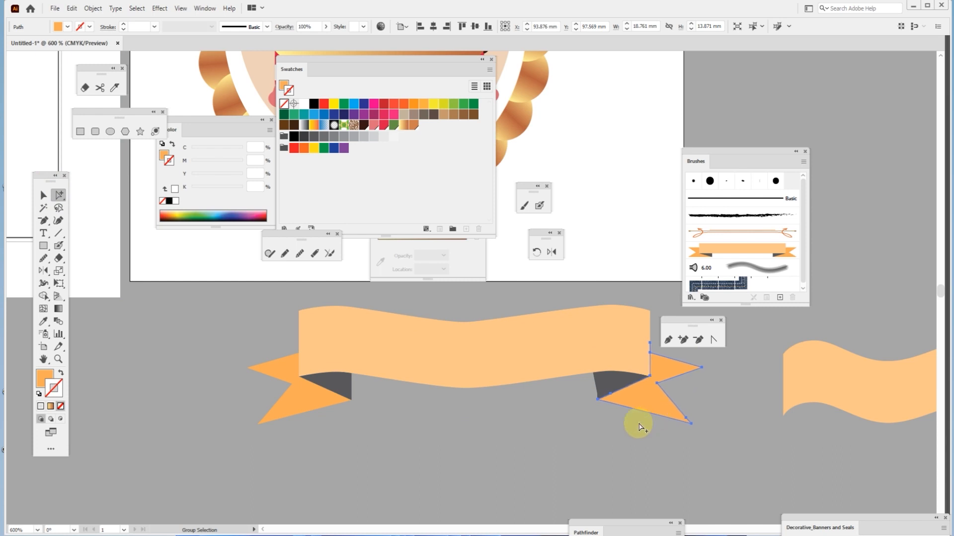
left_click(616, 431)
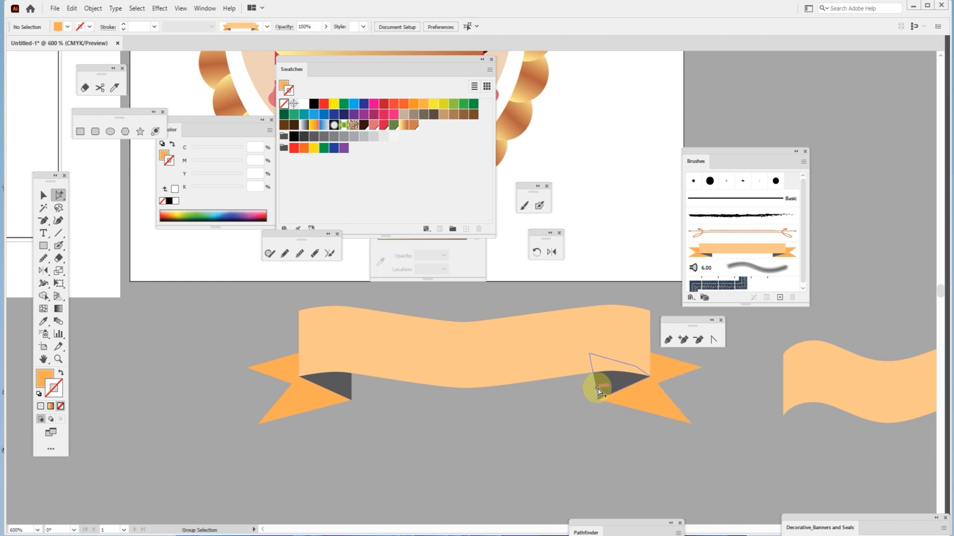
left_click(598, 387)
left_click(518, 421)
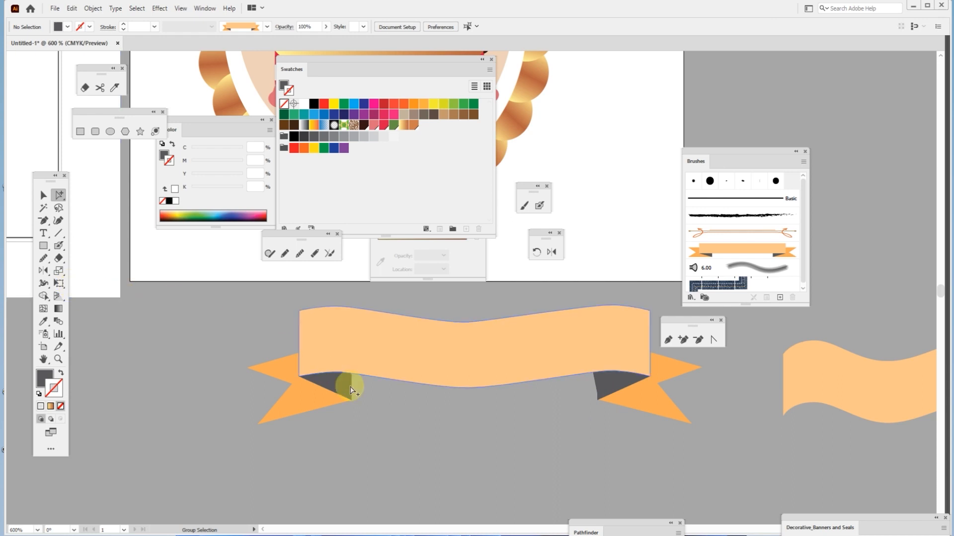
Step: Ungroup the flat banner into its separate pieces
scroll(407, 443, "down", 1)
left_click(696, 410)
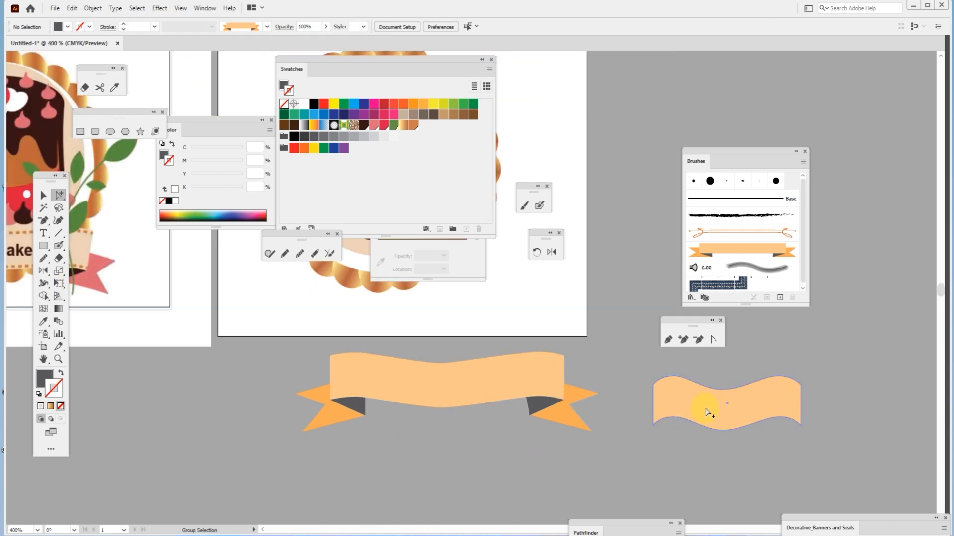
left_click(43, 194)
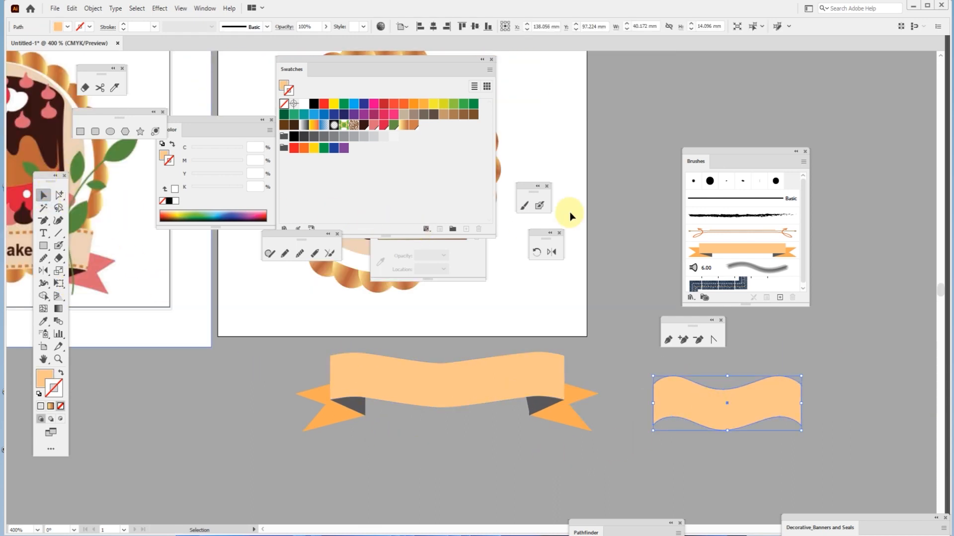
left_click_drag(725, 250, 139, 445)
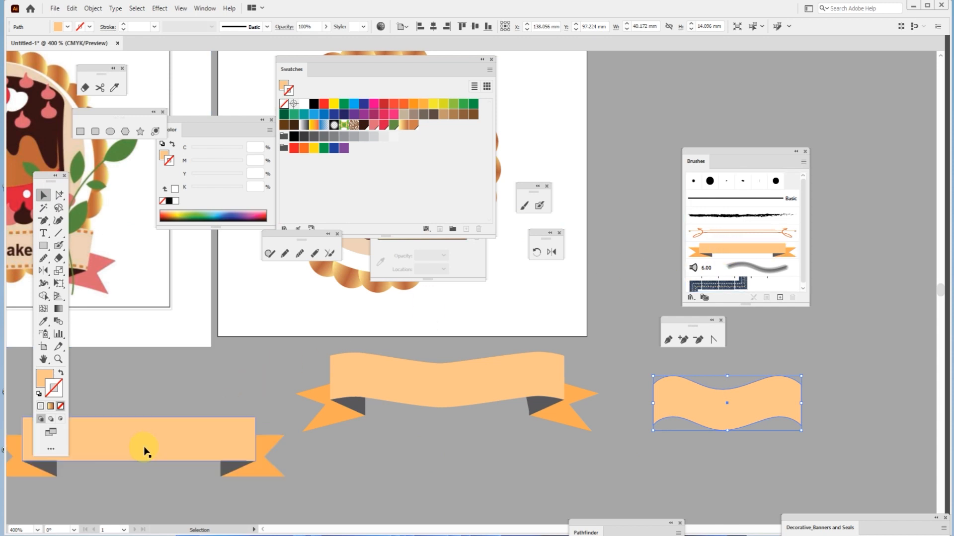
scroll(179, 396, "down", 2)
scroll(179, 396, "left", 5)
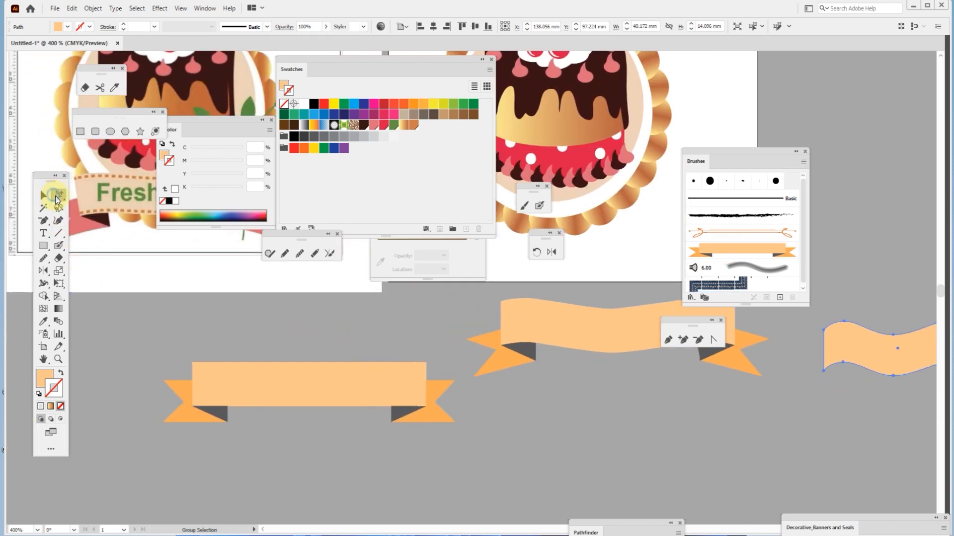
left_click(237, 376)
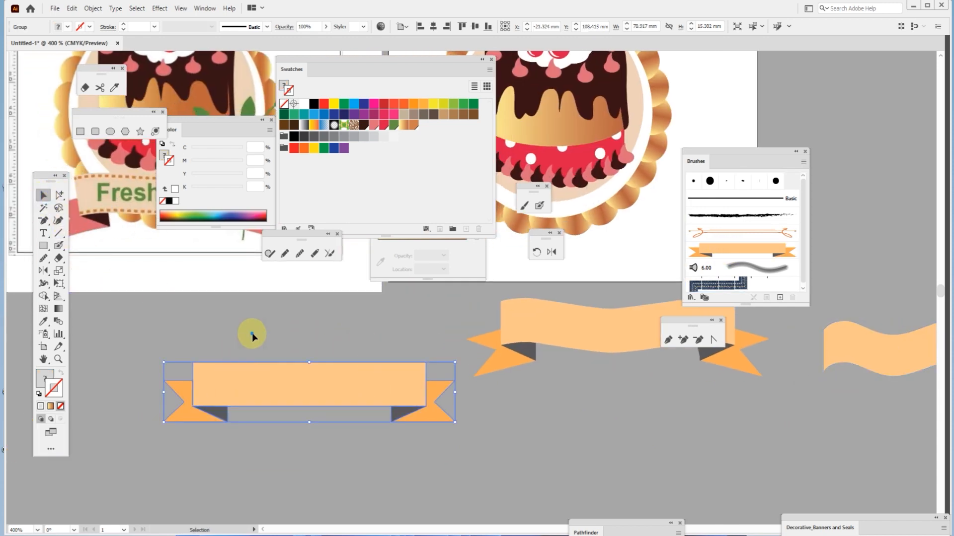
key("ctrl+alt")
left_click(251, 392, "ctrl+alt")
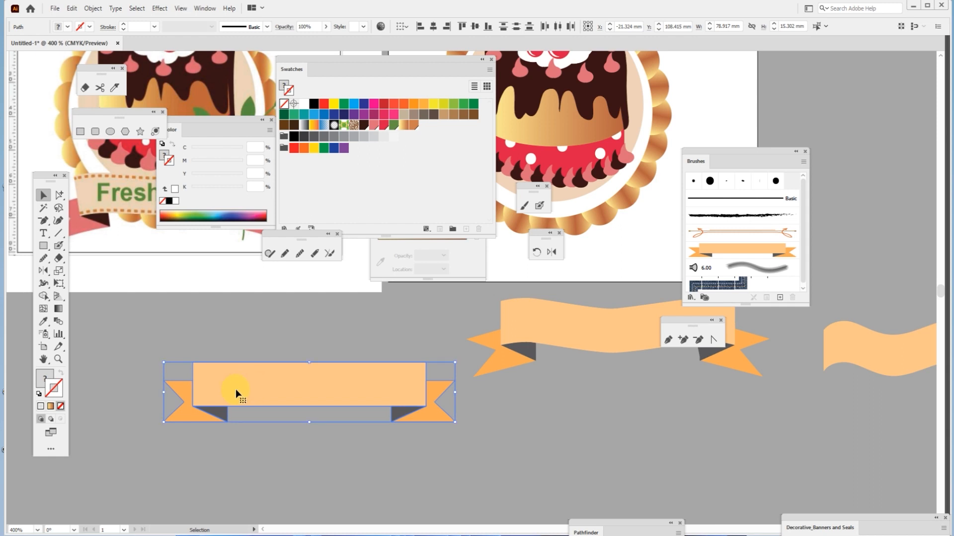
Step: Try moving the flat banner's centre panel, tails and folds apart, and undo the moves
left_click_drag(243, 384, 238, 347)
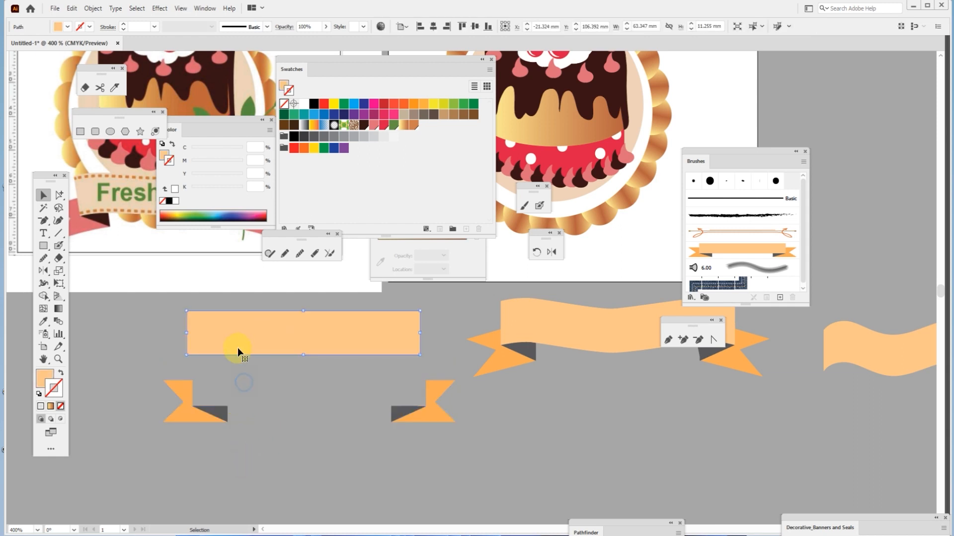
left_click_drag(187, 405, 252, 421)
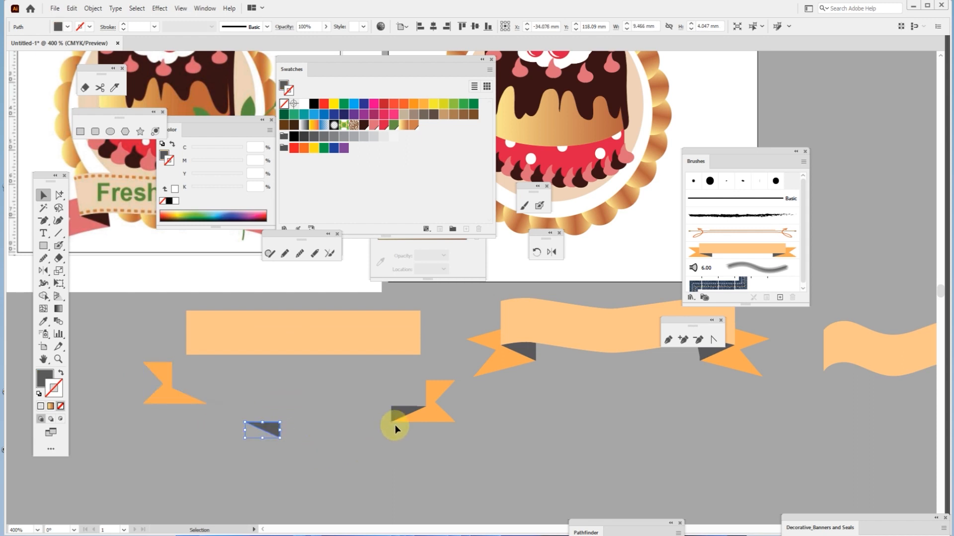
left_click_drag(436, 420, 459, 441)
key("ctrl+z")
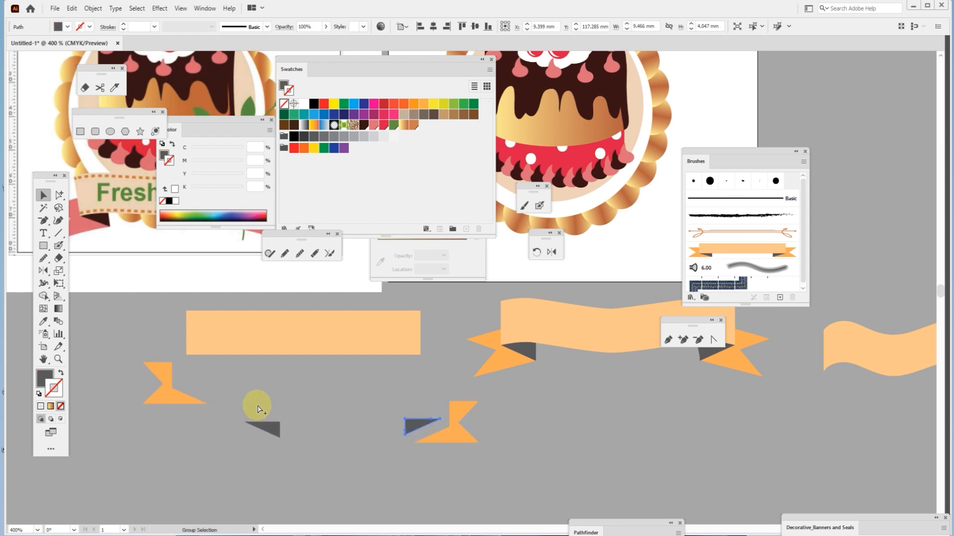
key("ctrl+z")
key("ctrl+z")
key("ctrl+z")
Step: Try shifting the flat banner's centre panel and left tail once more, undo the moves, and deselect everything
left_click(273, 466)
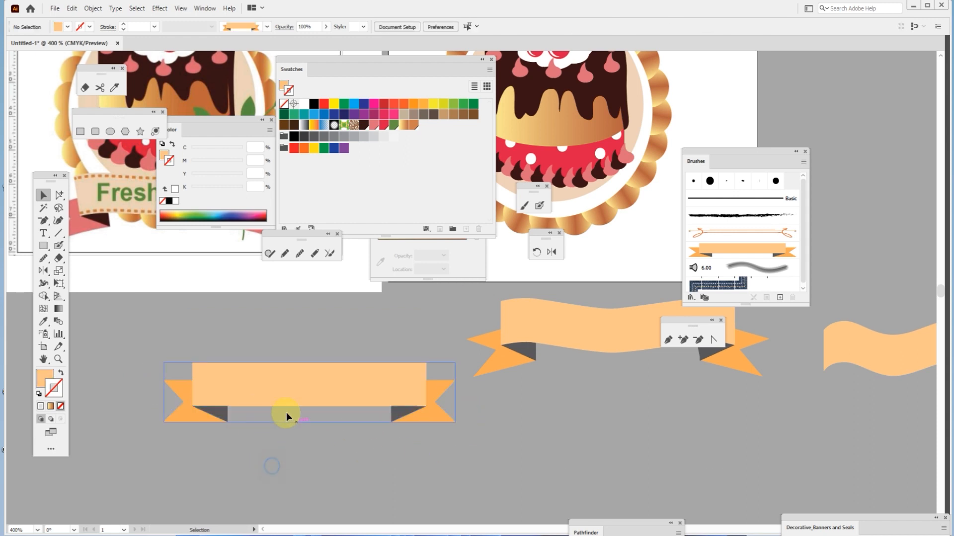
left_click_drag(280, 396, 272, 351)
left_click_drag(184, 416, 163, 450)
key("ctrl+z")
key("ctrl+z")
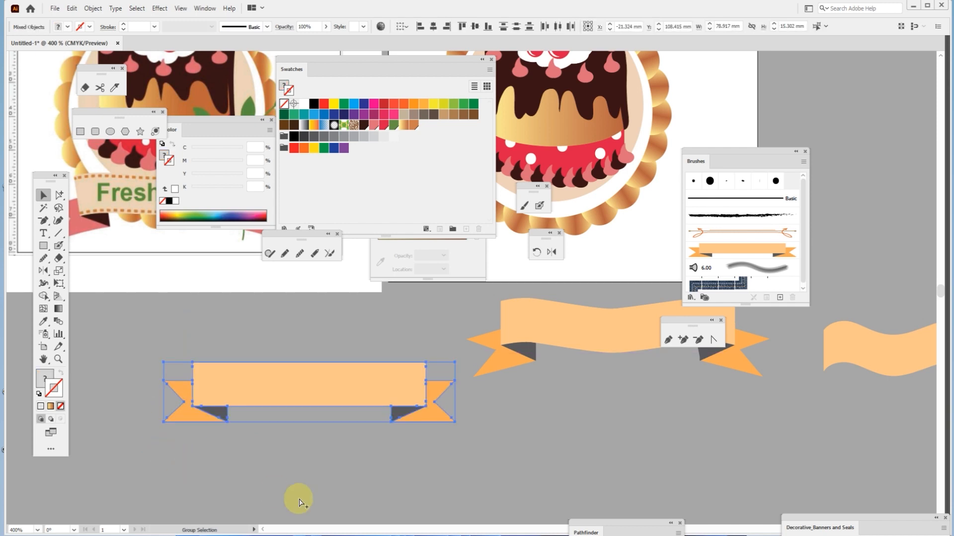
left_click(344, 504)
left_click_drag(309, 392, 308, 336)
key("ctrl+z")
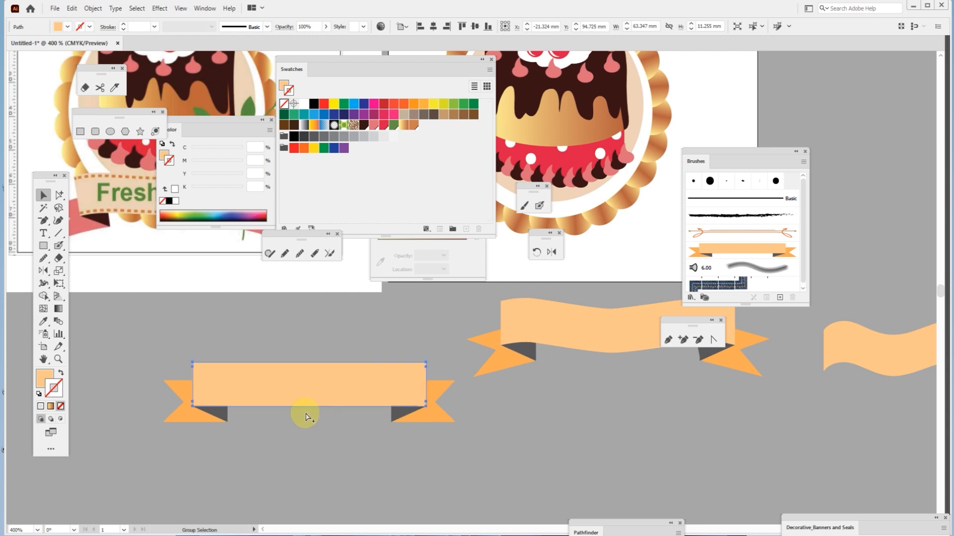
left_click(305, 476)
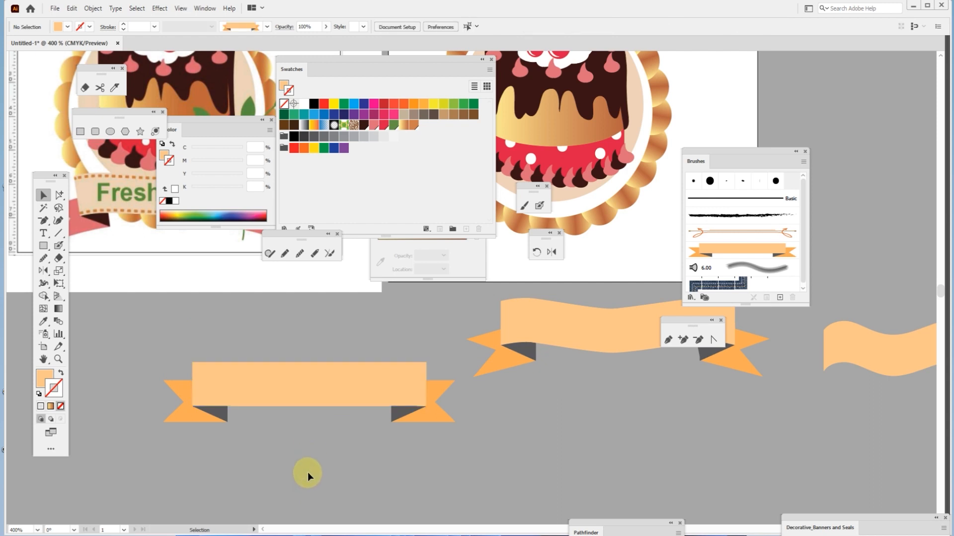
Step: Move the pen tools and Brushes panels aside to clear the area over the wavy banner
left_click(298, 255)
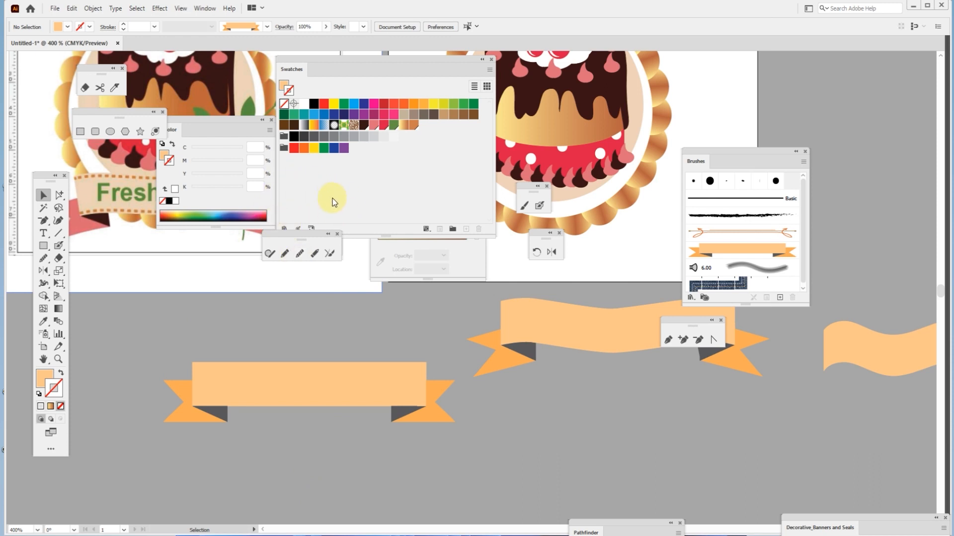
mouse_move(687, 323)
left_mouse_down()
mouse_move(847, 308)
mouse_move(857, 293)
left_mouse_up()
mouse_move(765, 174)
left_mouse_down()
mouse_move(812, 138)
mouse_move(866, 148)
left_mouse_up()
left_click_drag(355, 347, 346, 439)
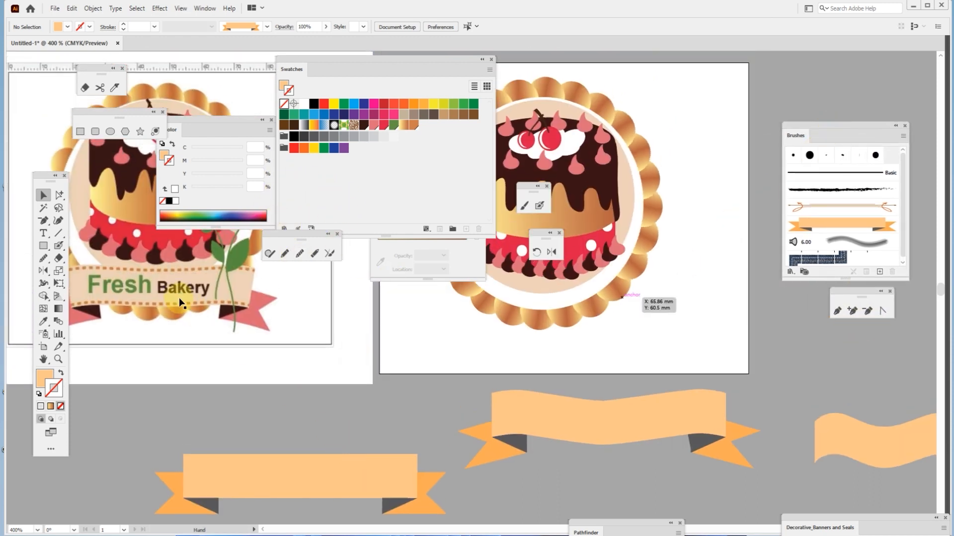
Step: Ungroup the wavy banner into its separate pieces and deselect them
left_click(559, 425)
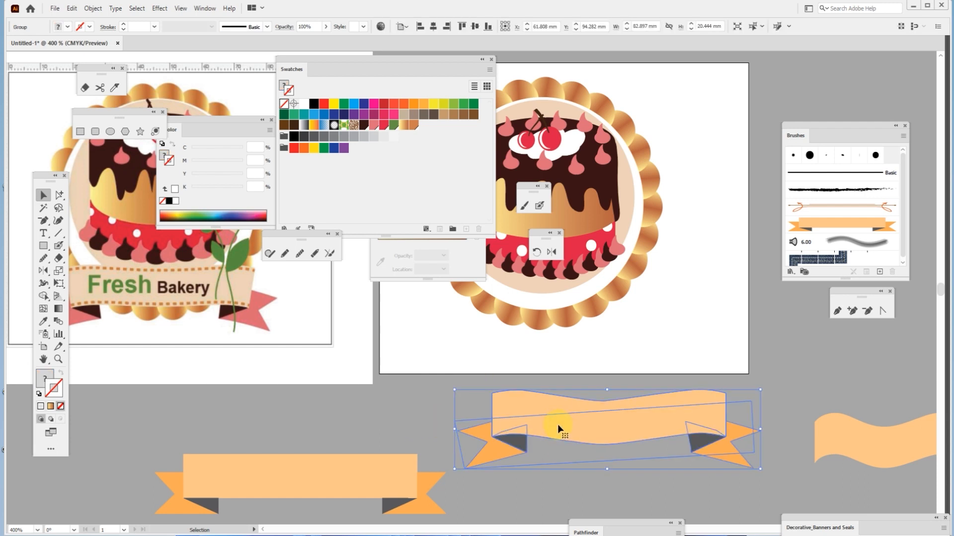
left_click(439, 399)
left_click(583, 424)
left_click(584, 426, "shift")
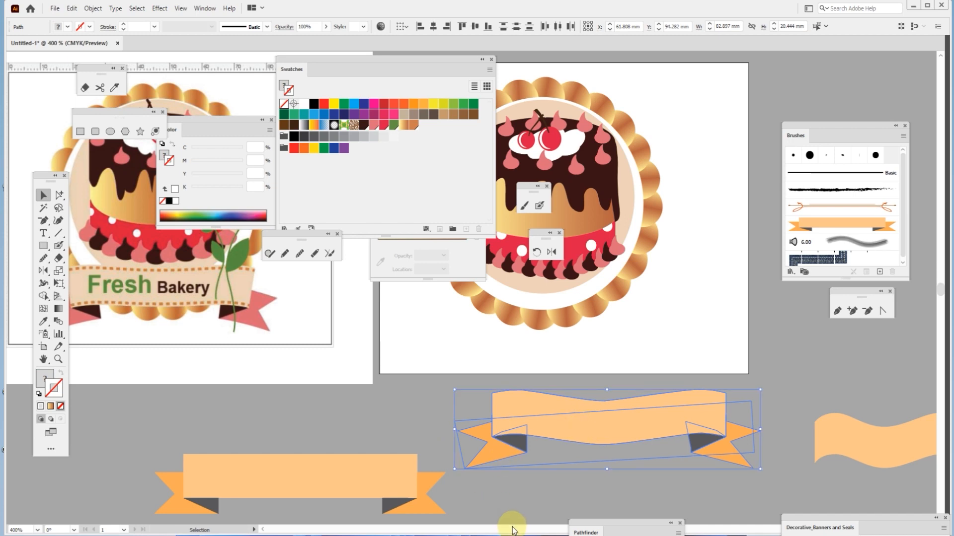
left_click(570, 484)
Step: Select only the wavy banner's centre panel, leaving its tails and folds unselected
left_click(576, 423)
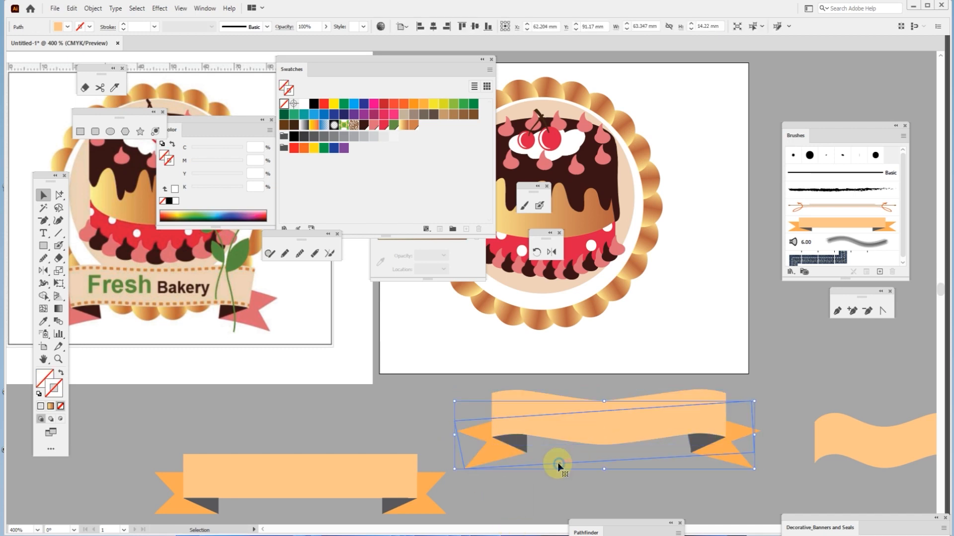
left_click(546, 494)
left_click(737, 453)
left_click(619, 415)
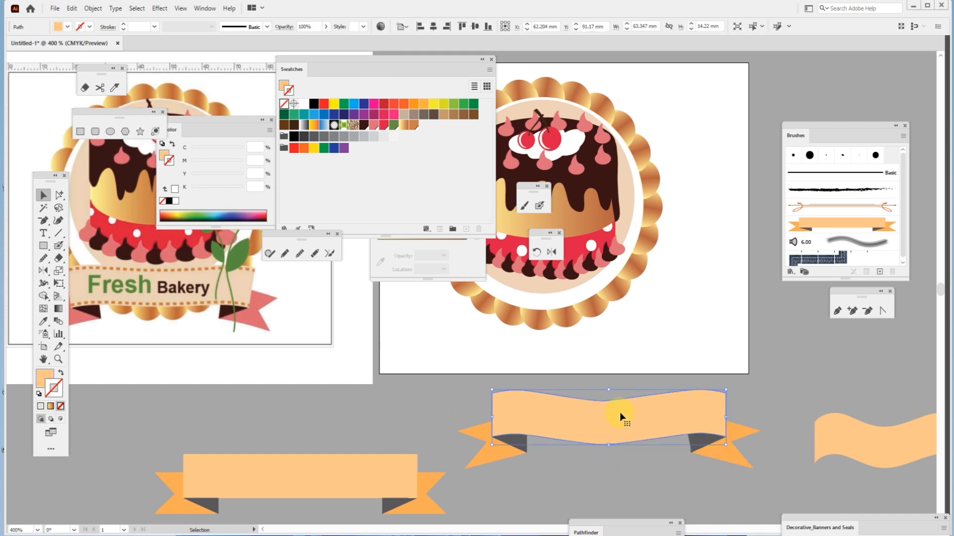
left_click(93, 8)
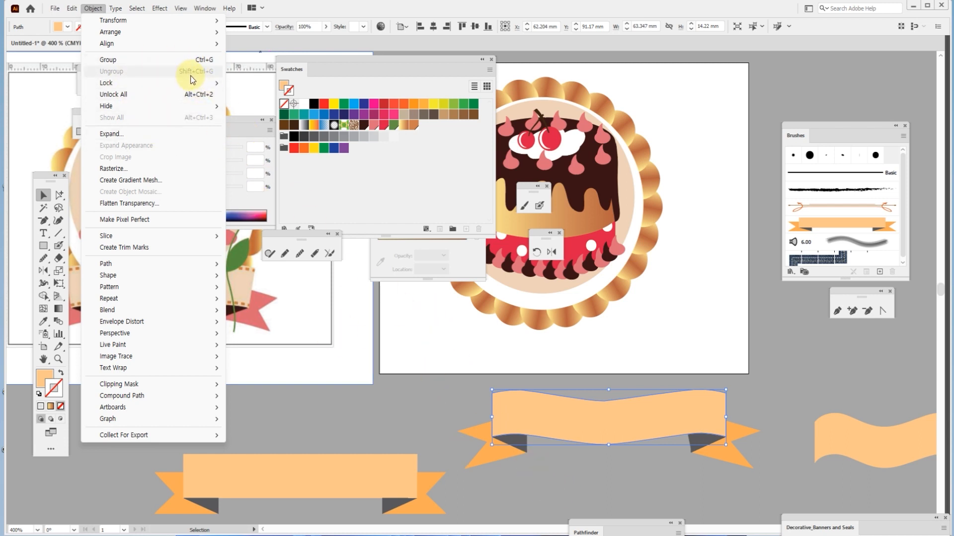
left_click(571, 469)
left_click(570, 422)
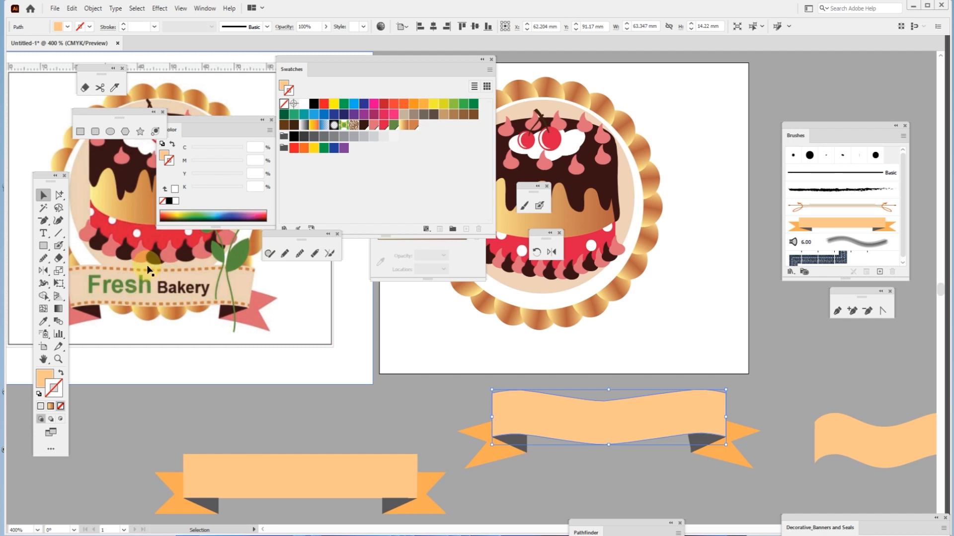
Step: Start an Offset Path on the wavy centre panel and preview an offset of -2 mm
left_click(93, 7)
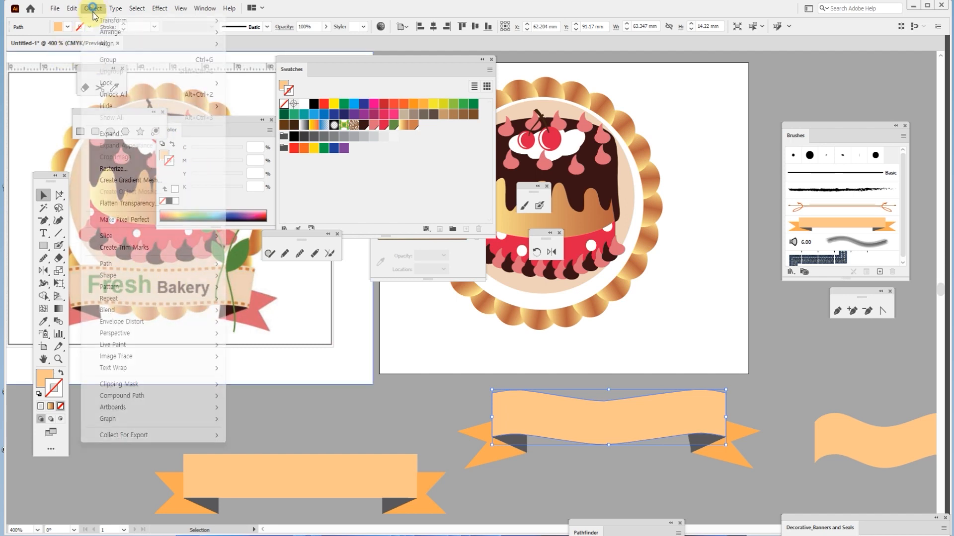
mouse_move(102, 265)
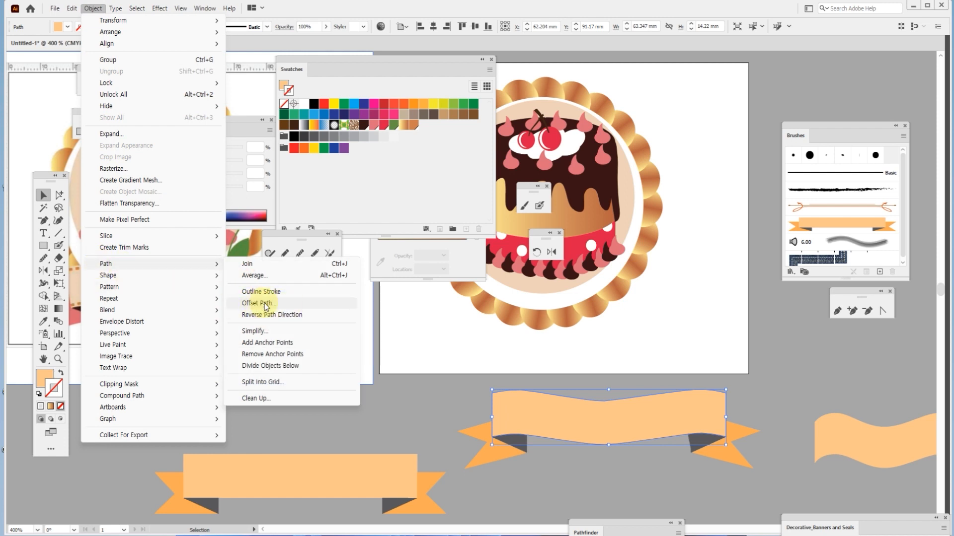
left_click(267, 305)
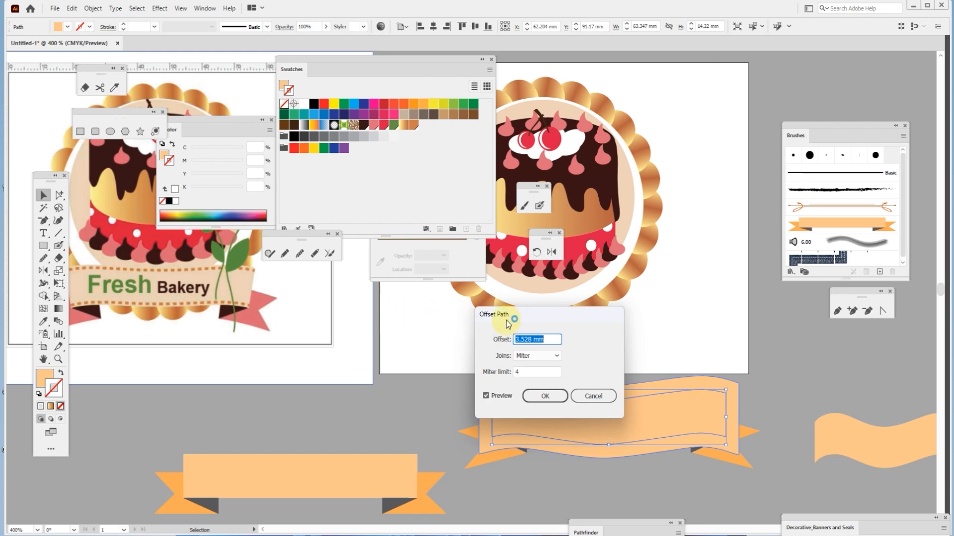
left_click_drag(508, 324, 238, 343)
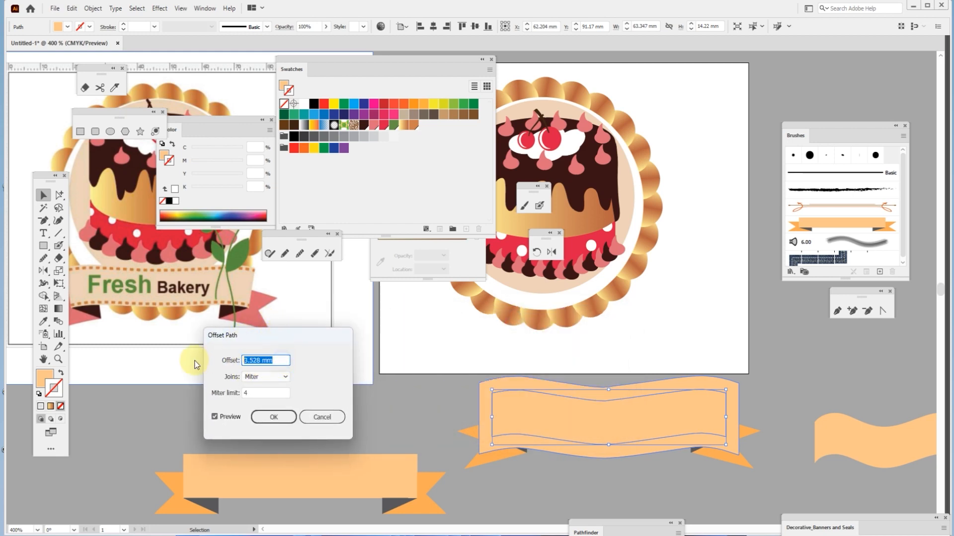
type("-2")
left_click(214, 417)
left_click(215, 417)
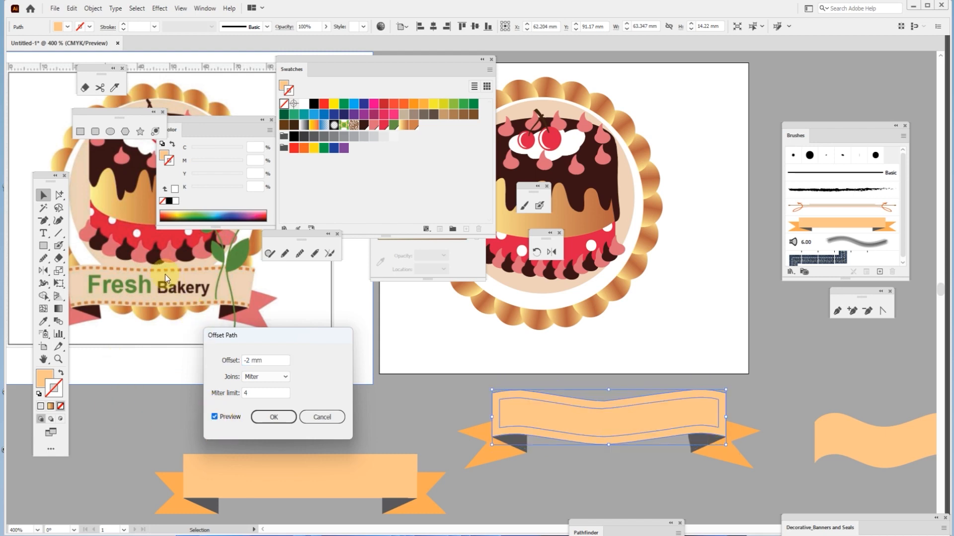
Step: Set the centre panel's path offset to -1.5 mm and apply it
left_click_drag(273, 361, 203, 362)
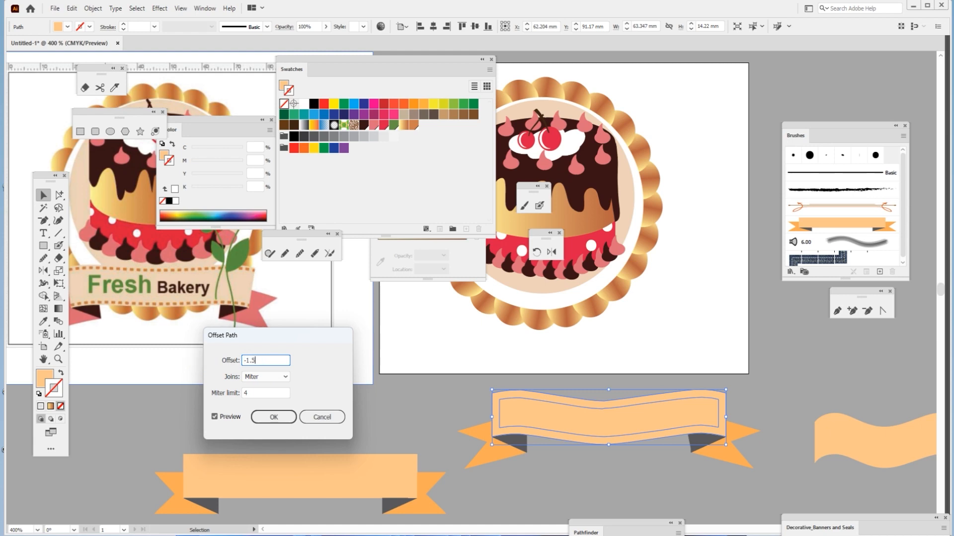
left_click(215, 416)
left_click(214, 417)
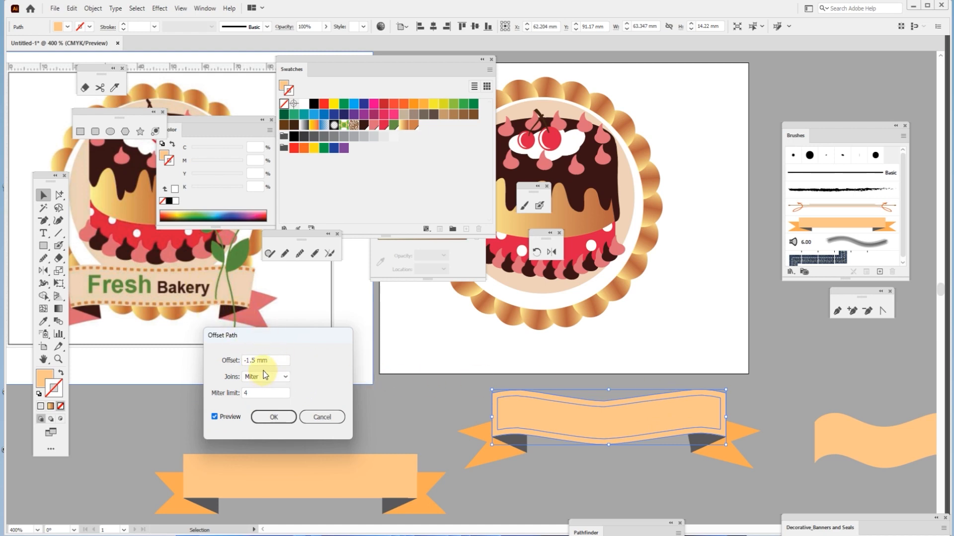
left_click(283, 416)
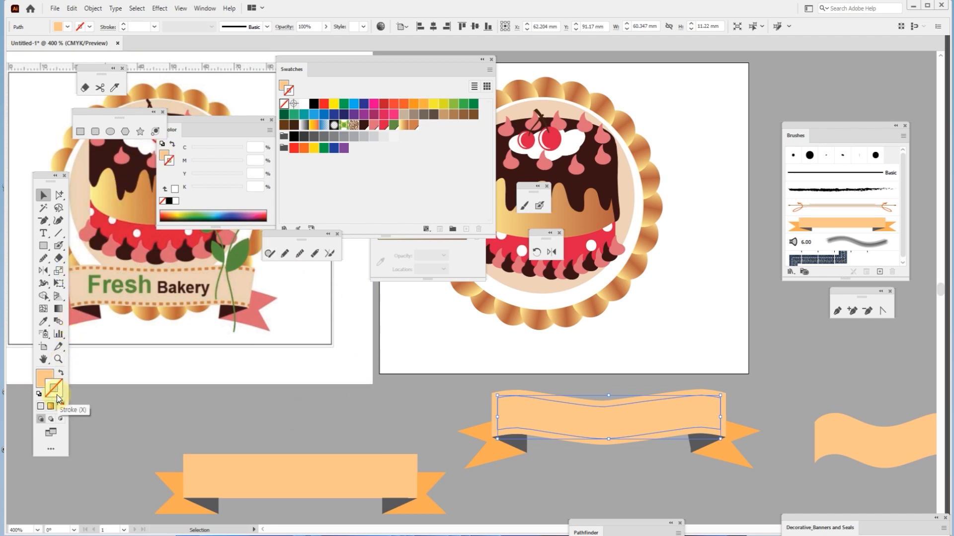
Step: Swap the inset path's fill and stroke, and colour the stroke brown (C 30, M 50, Y 75, K 10)
left_click(61, 374)
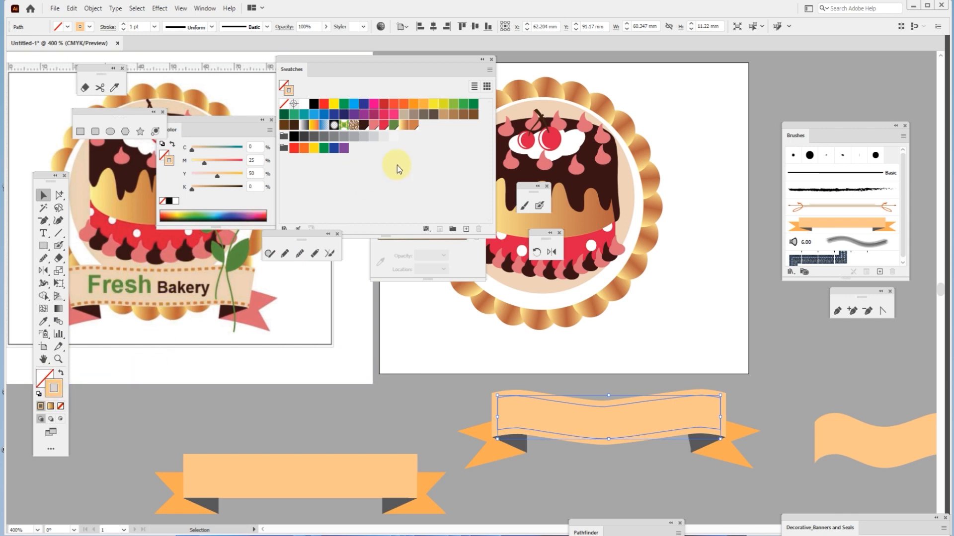
left_click(453, 115)
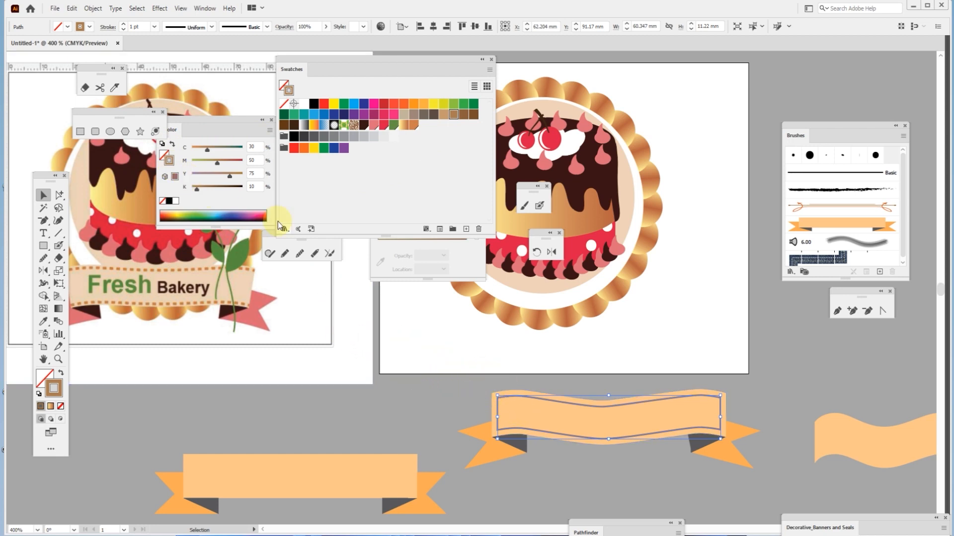
Step: Turn the inset path's outline into a dashed line with 3 pt dashes and a 2 pt stroke weight, and deselect it
left_click(145, 26)
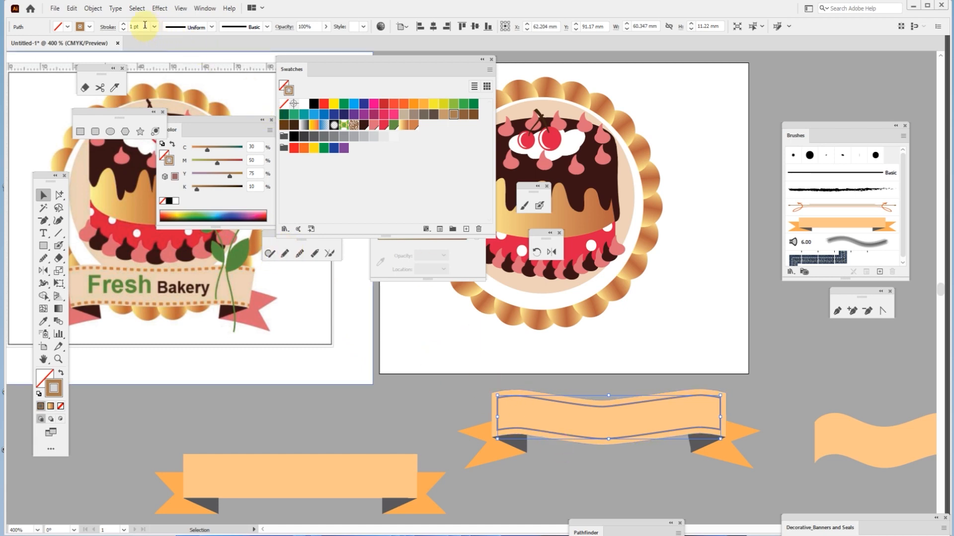
left_click(110, 32)
left_click(110, 31)
left_click(111, 31)
left_click(110, 32)
left_click(110, 31)
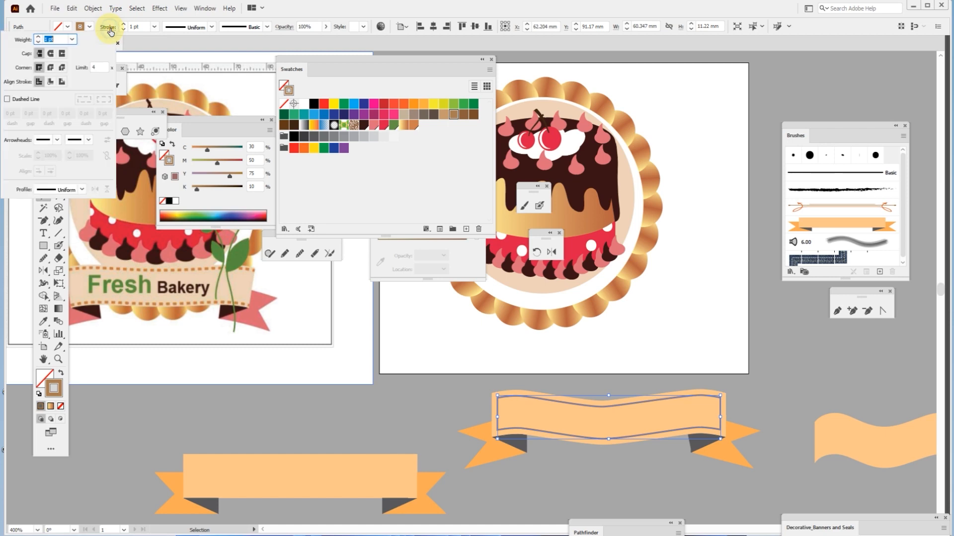
left_click(7, 101)
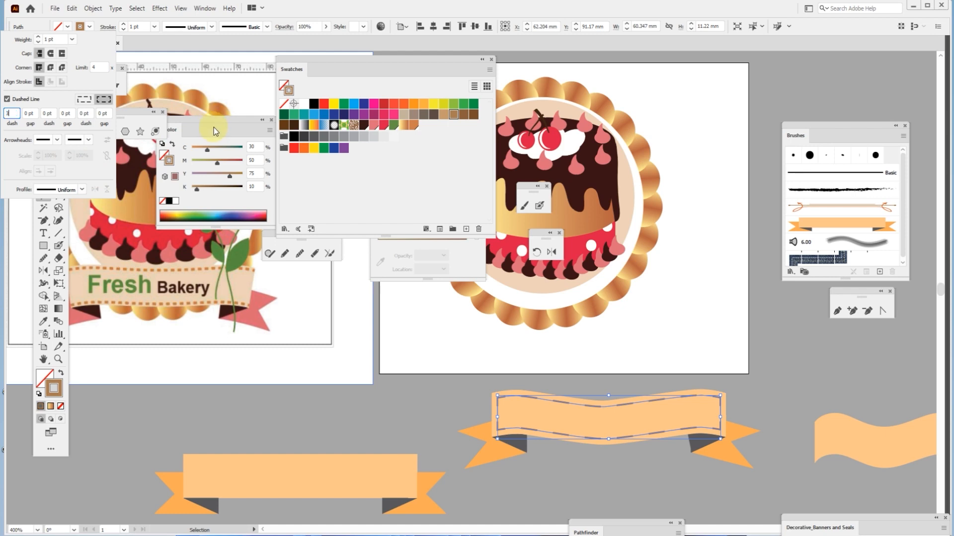
left_click(33, 113)
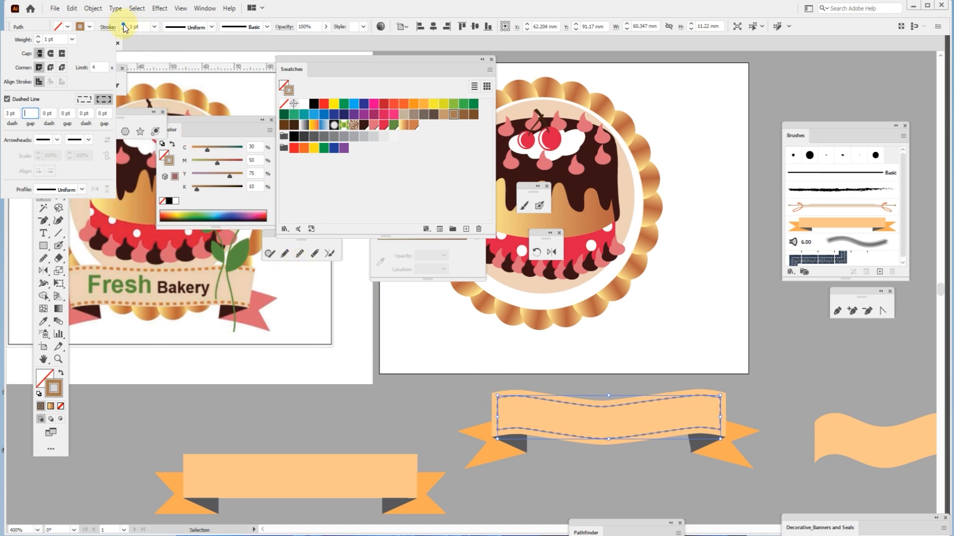
key("Escape")
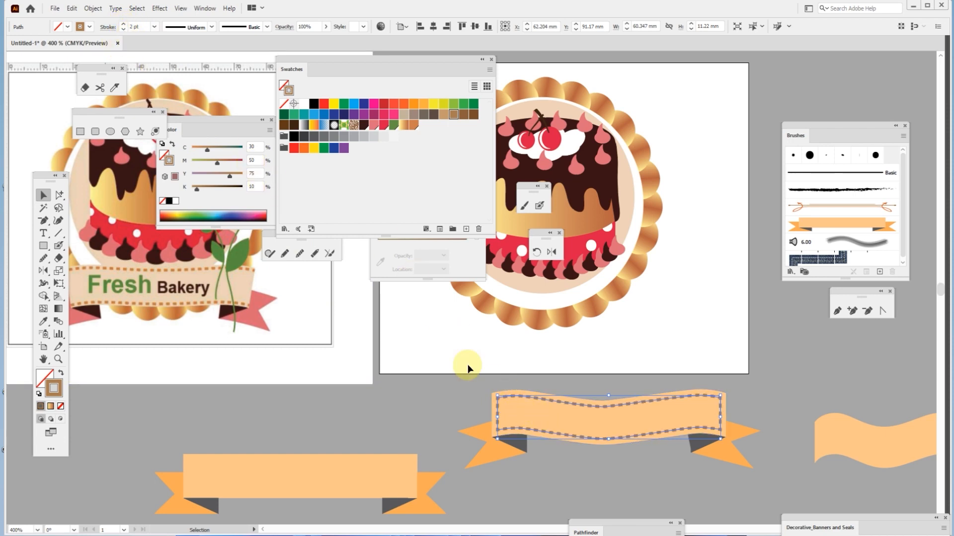
left_click(427, 414)
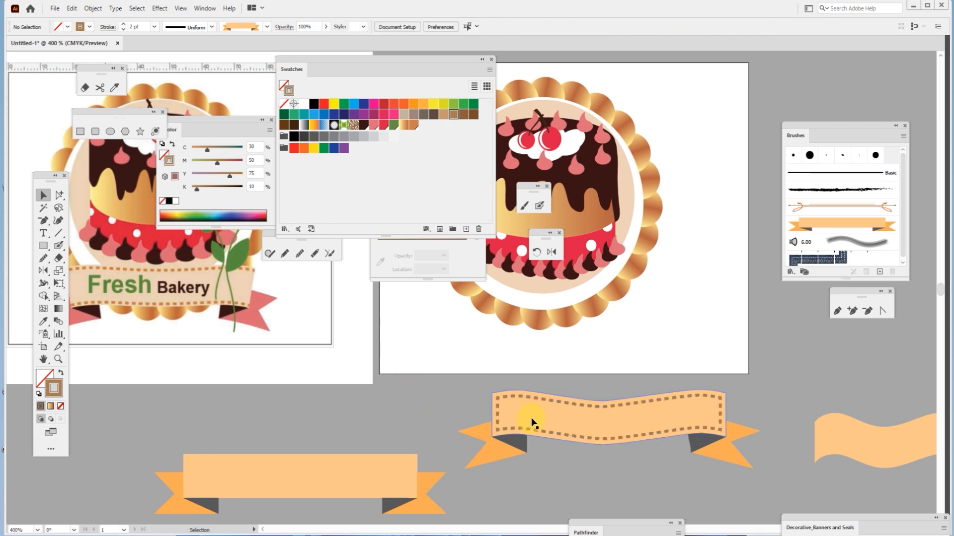
Step: Delete the vertical segments at both ends of the dashed outline, keeping only its upper and lower stitch lines
left_click(502, 403)
left_click(412, 399)
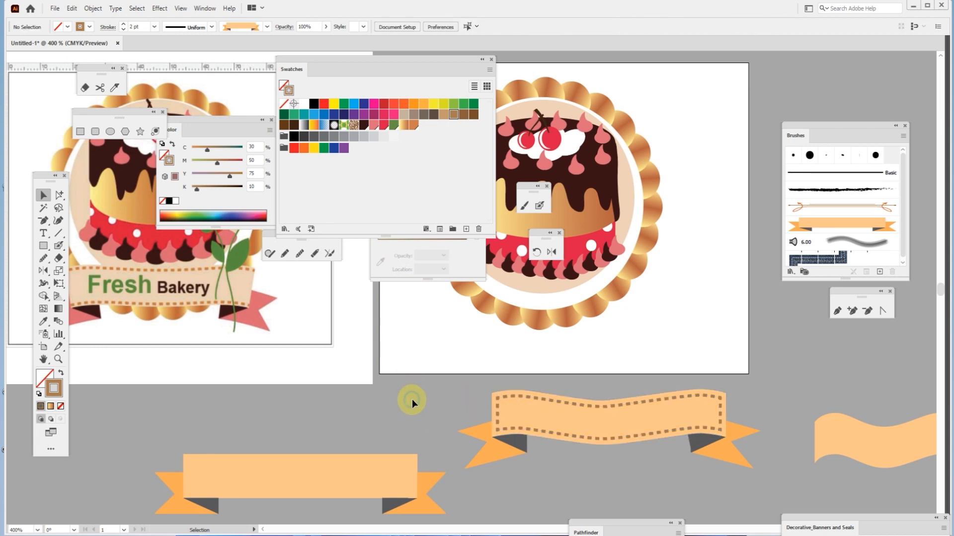
left_click(532, 398)
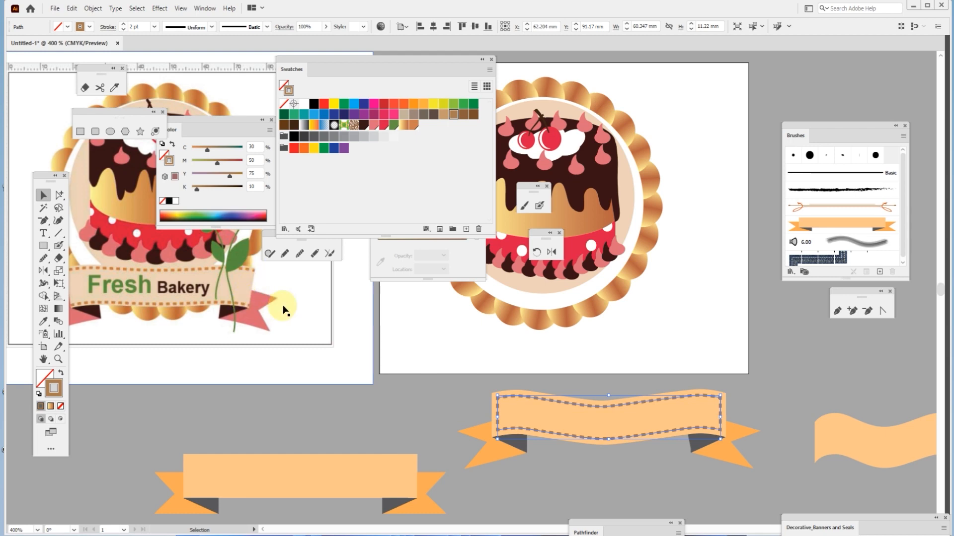
left_click(58, 196)
left_click(416, 398)
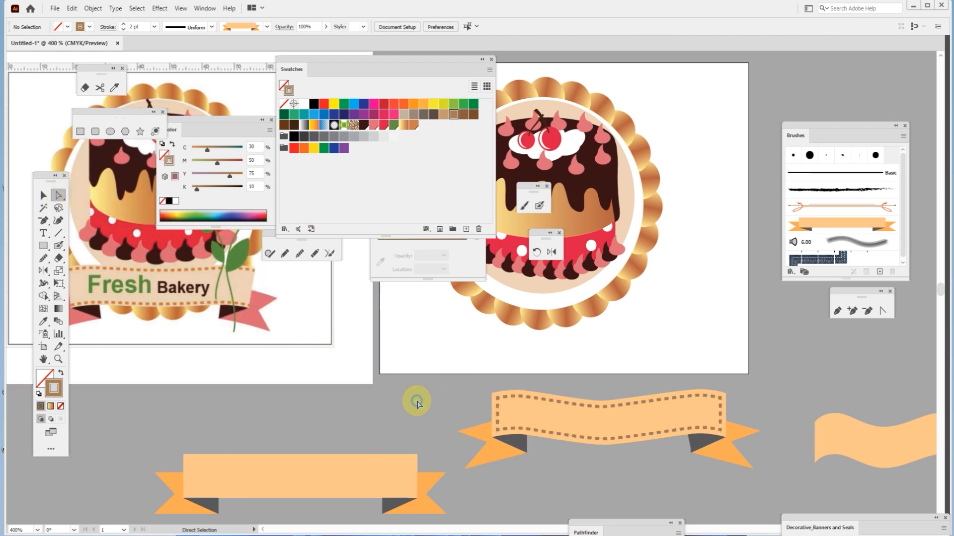
left_click(498, 420)
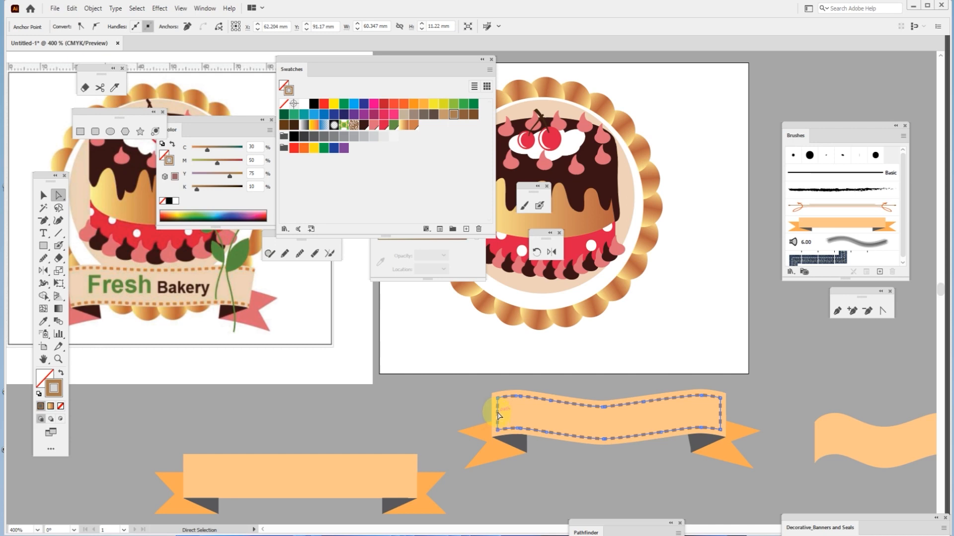
left_click(498, 415)
left_click(759, 410)
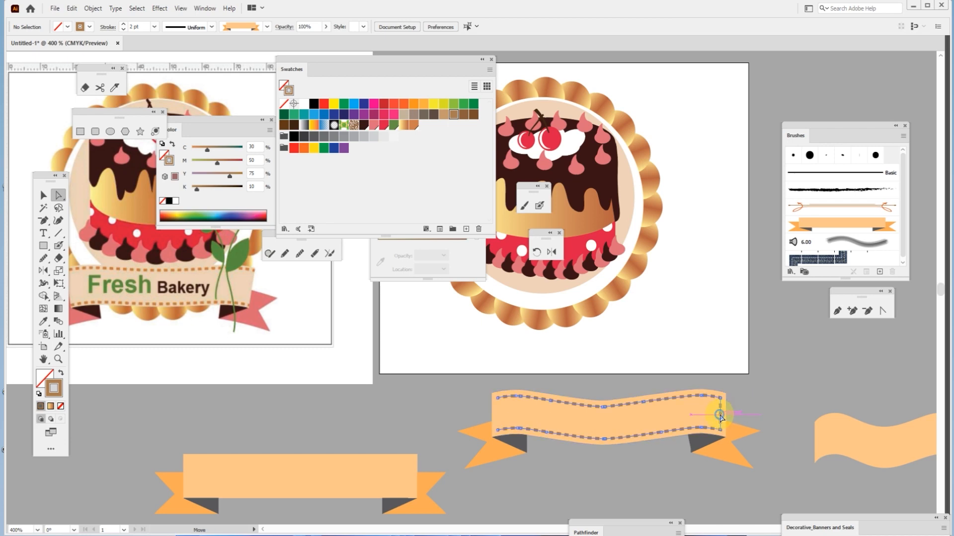
left_click(721, 419)
left_click(742, 425)
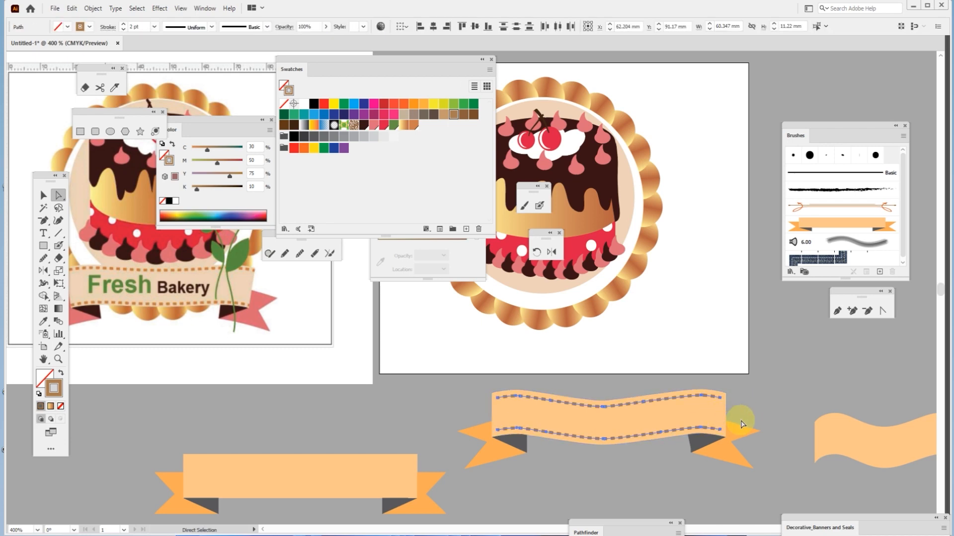
left_click(755, 396)
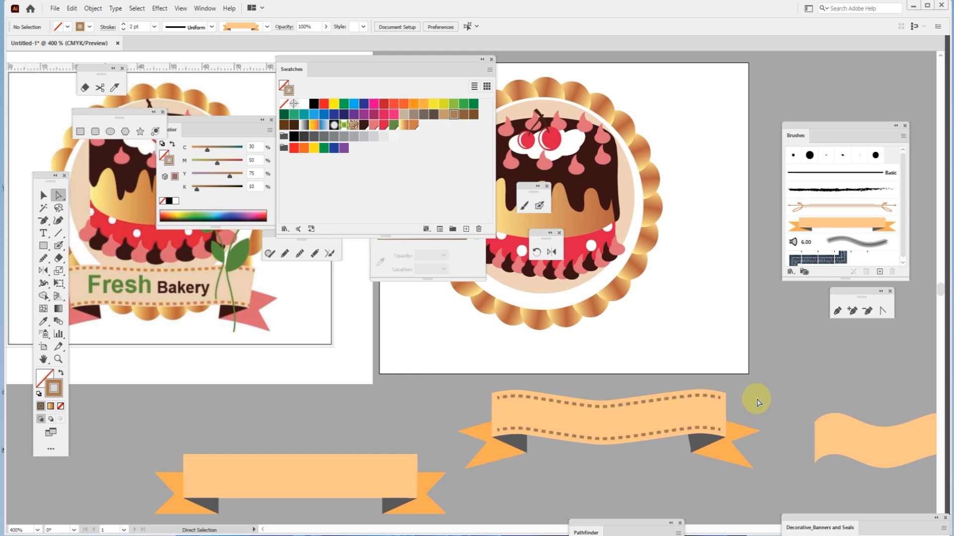
Step: Extend both end points of the upper stitch line out to the centre panel's side edges
left_click(499, 398)
left_click_drag(500, 402, 493, 401)
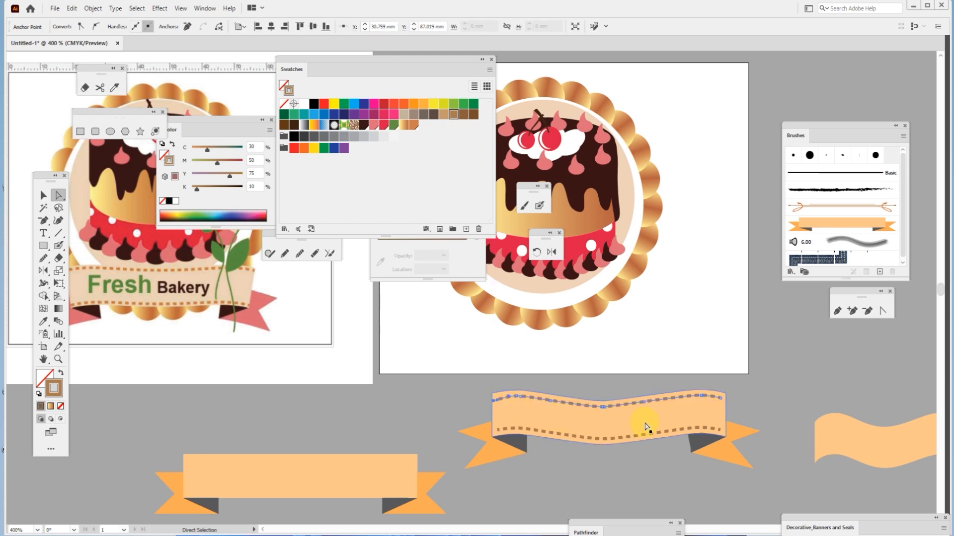
left_click(721, 402)
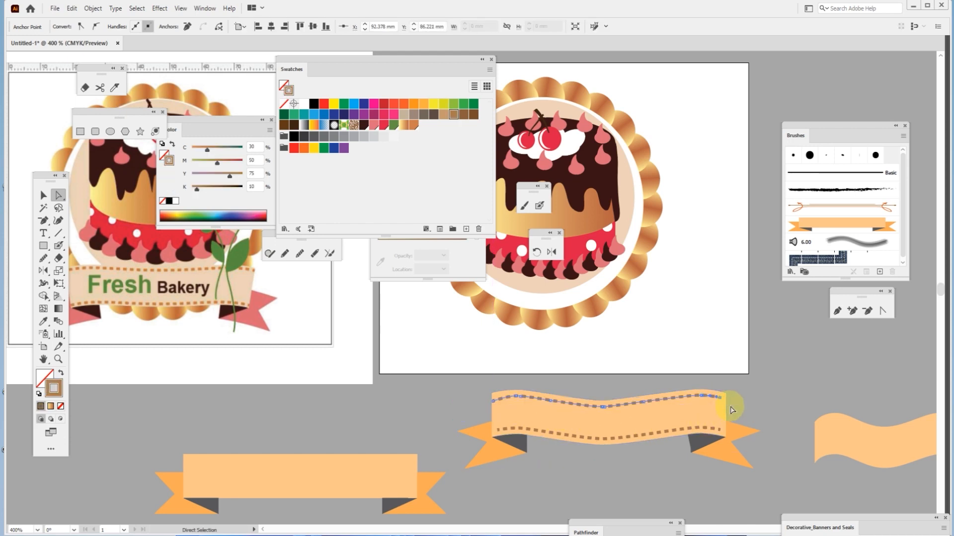
left_click_drag(720, 400, 725, 398)
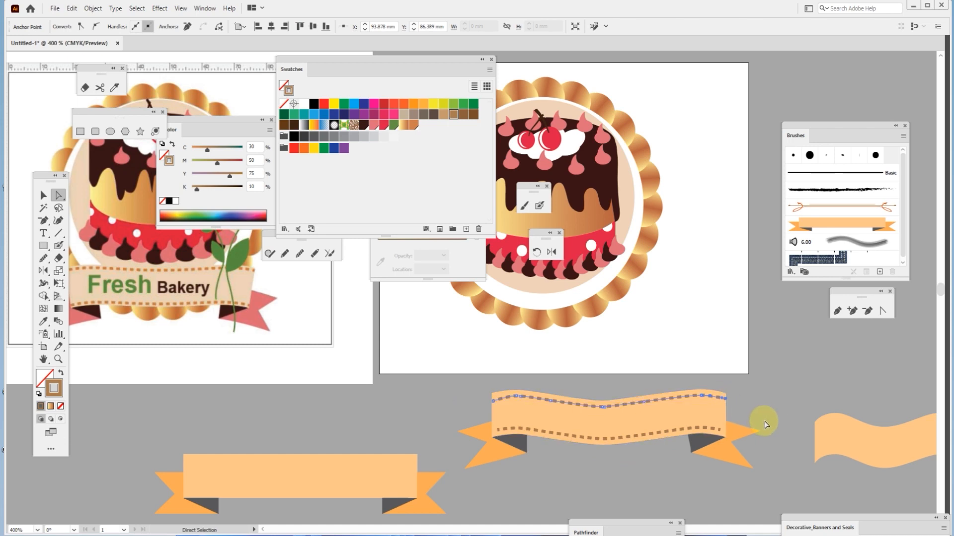
left_click(762, 404)
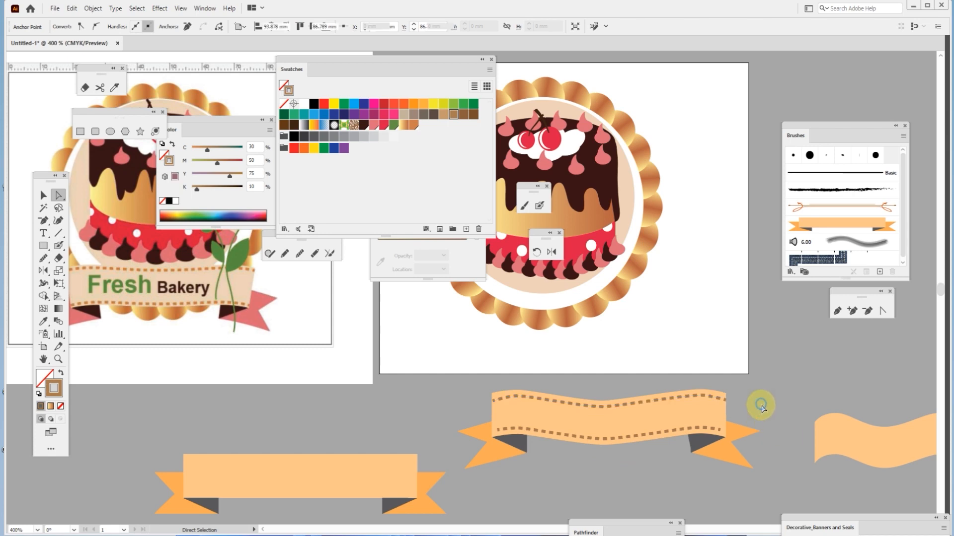
Step: Extend both end points of the lower stitch line out to the centre panel's side edges
left_click(498, 433)
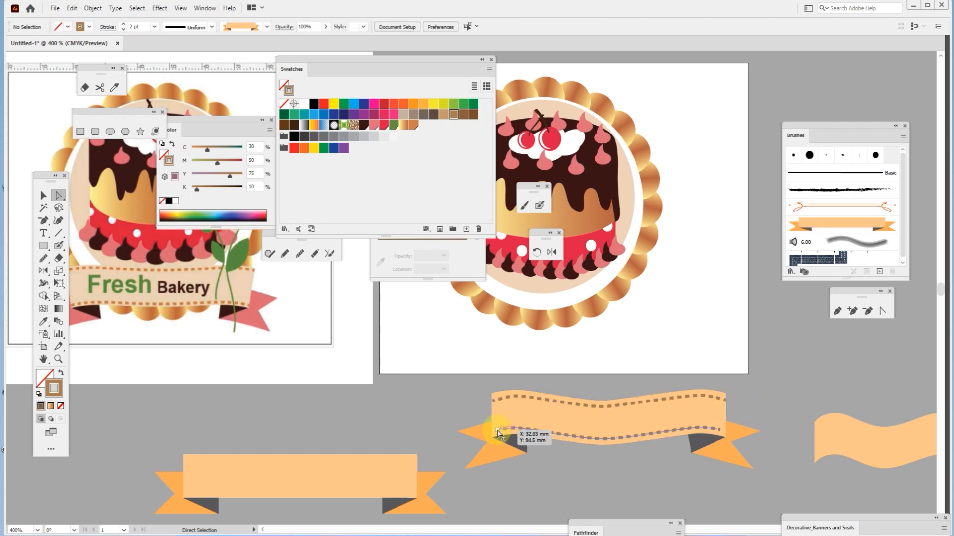
left_click_drag(497, 433, 493, 430)
left_click(781, 393)
left_click_drag(723, 432, 720, 431)
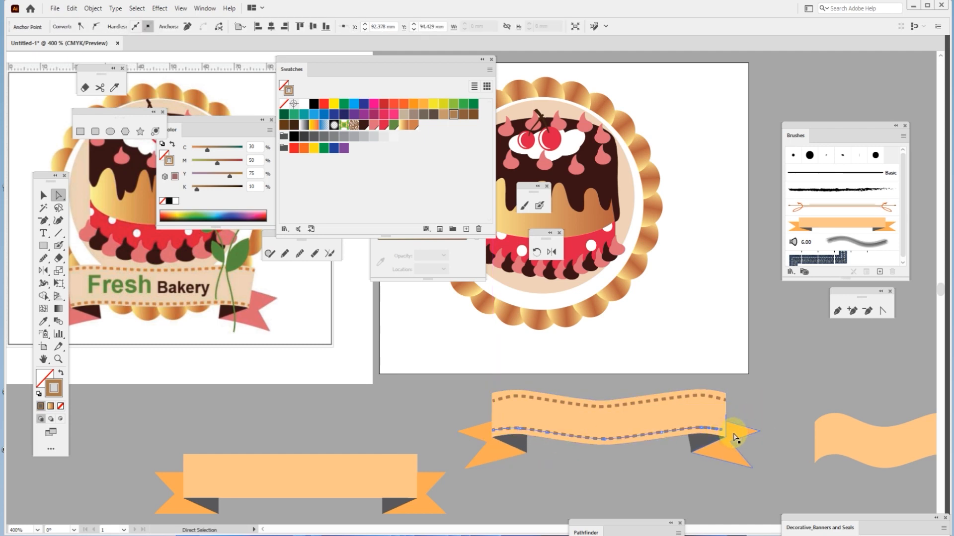
key("Right")
left_click(785, 401)
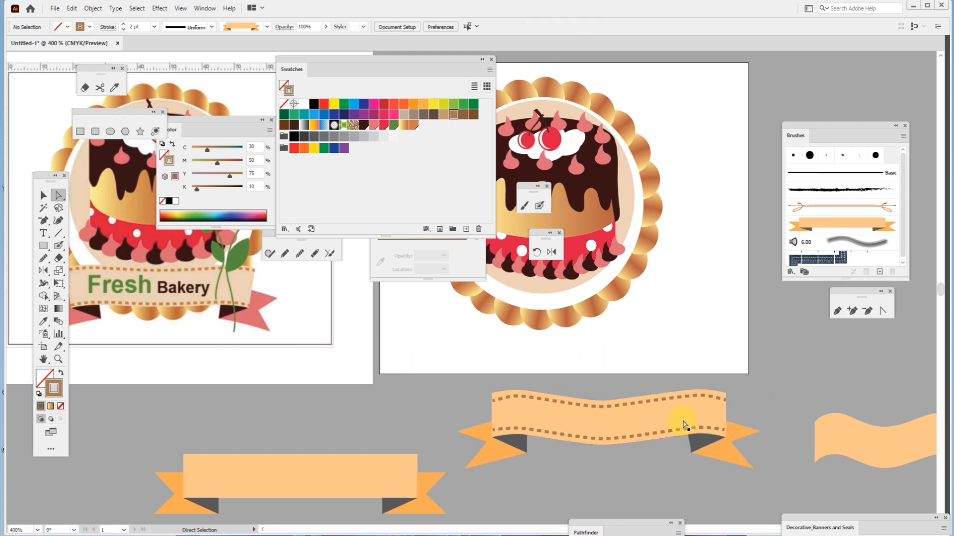
Step: Delete every piece of the spare flat ribbon and the leftover wavy shape beside the stitched banner
left_click(43, 196)
left_click_drag(238, 484, 241, 483)
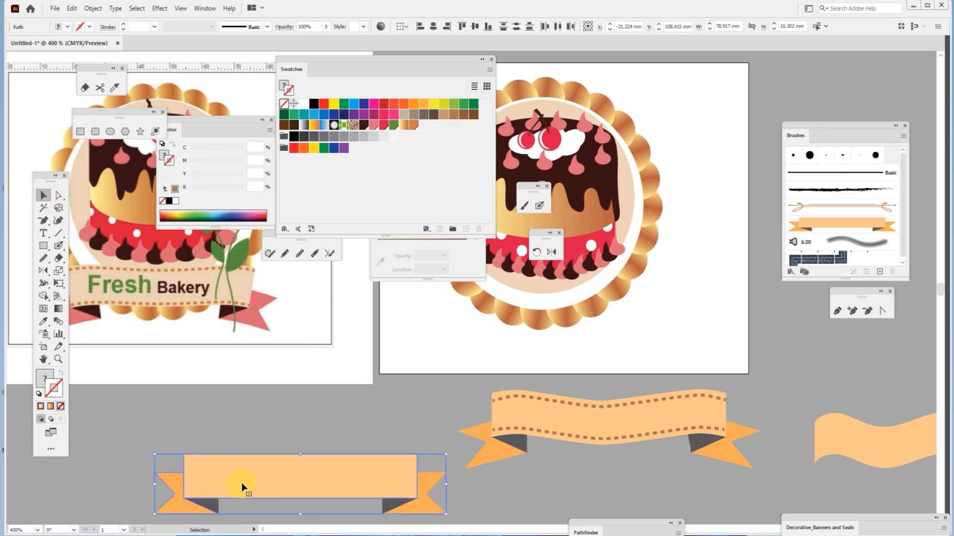
key("Delete")
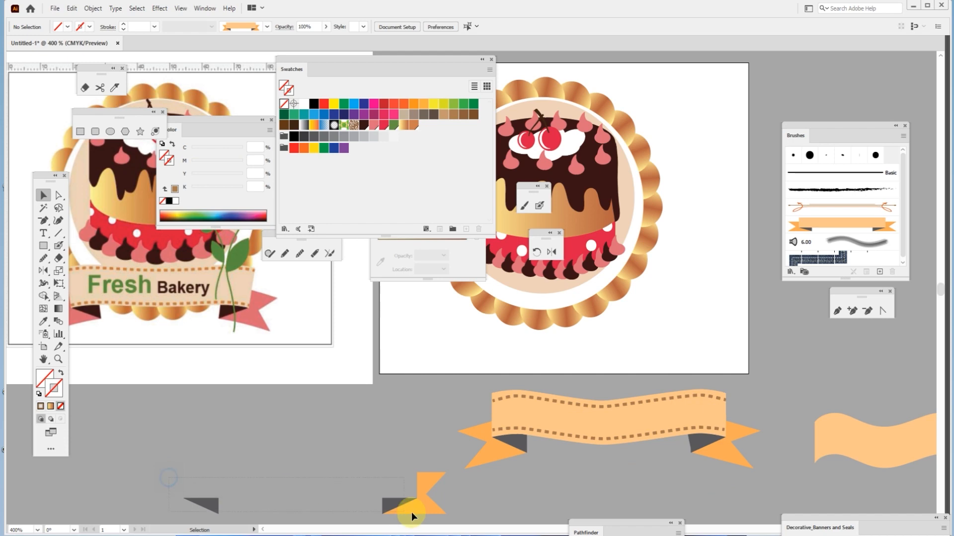
left_click_drag(429, 515, 428, 515)
key("Delete")
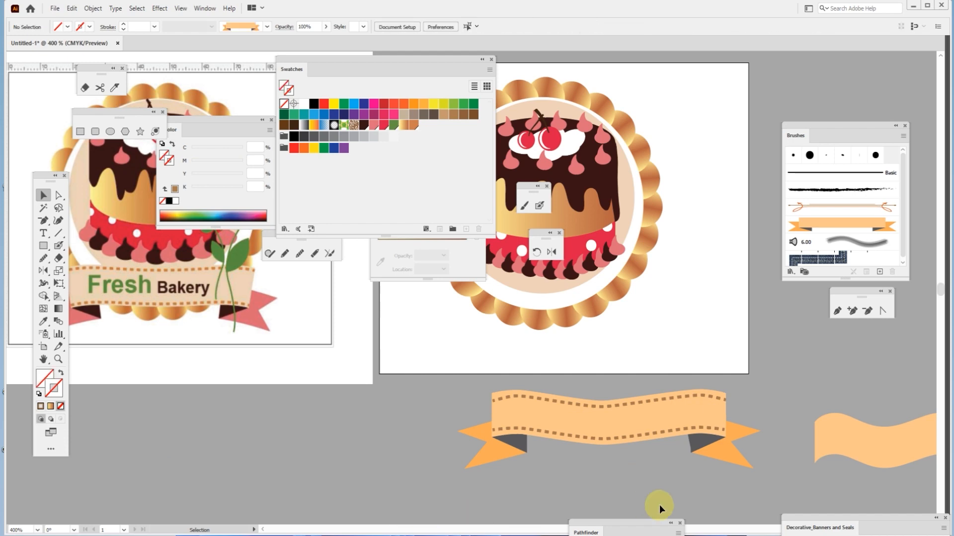
left_click(873, 469)
key("Delete")
Step: Group all pieces of the stitched banner, move it to the empty area below the two artboards, and deselect it
left_click_drag(419, 388, 844, 499)
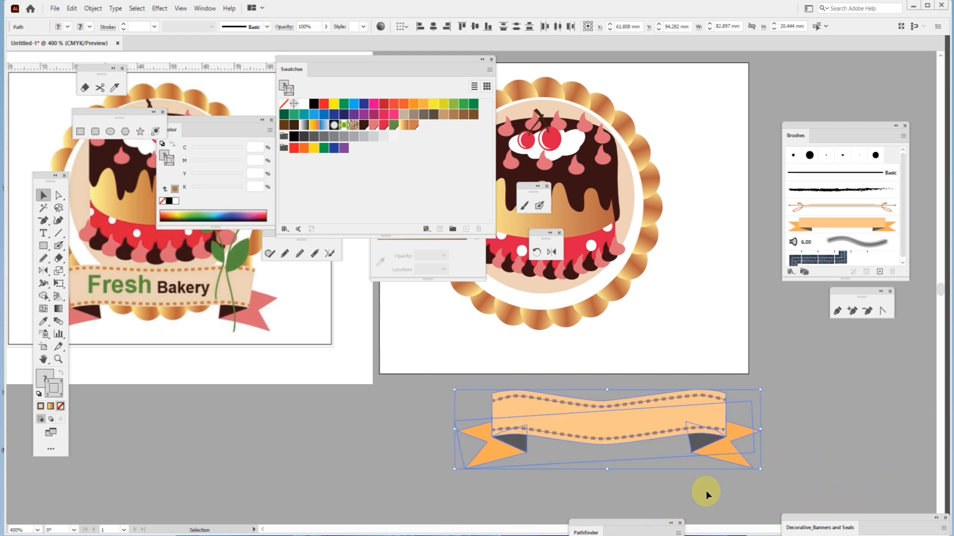
left_click(512, 489)
left_click_drag(586, 440, 372, 435)
left_click_drag(544, 471, 756, 464)
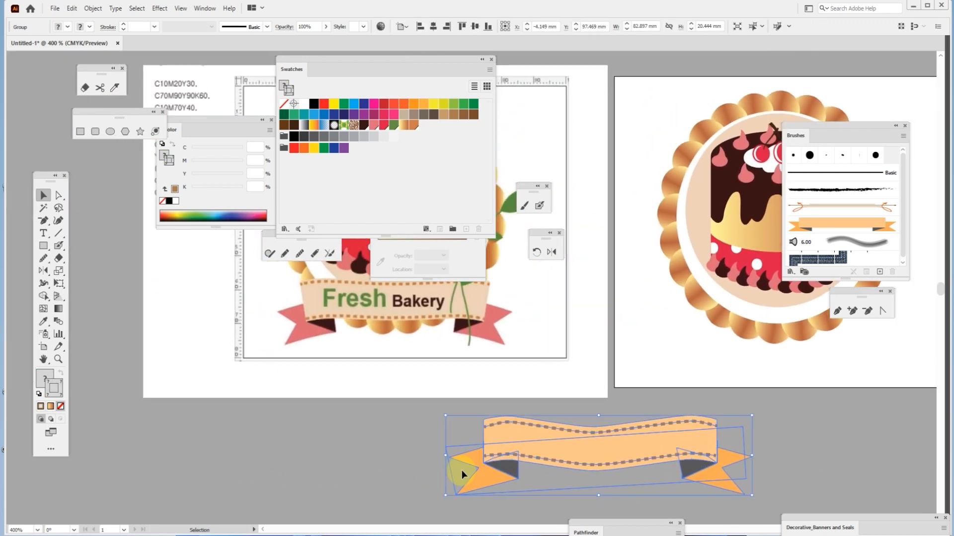
left_click(327, 442)
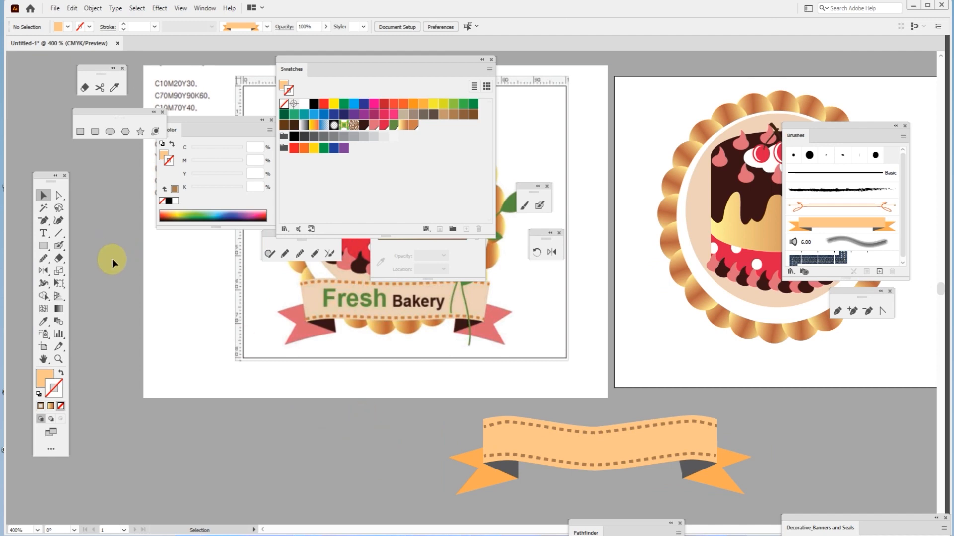
Step: Recolor the banner's left tail with the salmon pink C=10 M=70 Y=40 K=0 swatch as fill and no stroke
left_click_drag(67, 196, 104, 213)
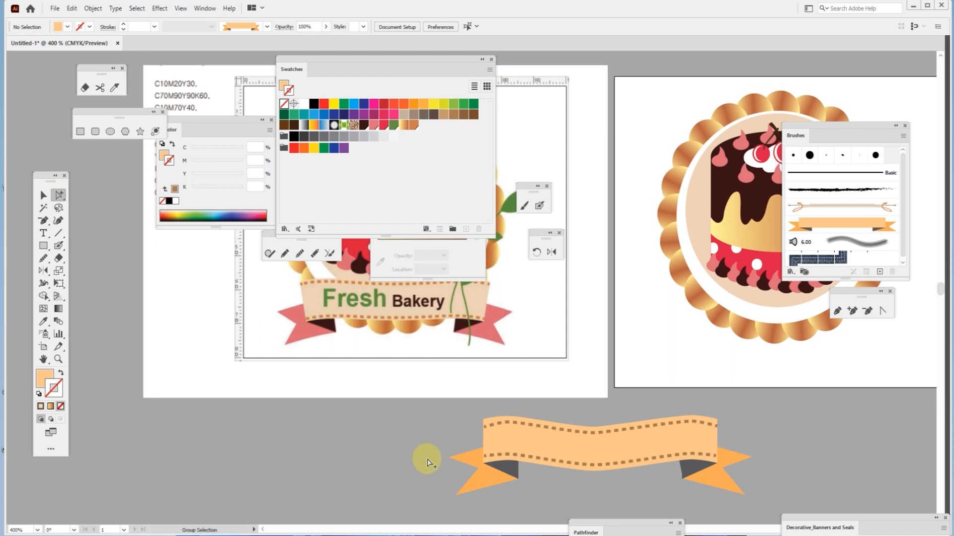
left_click(480, 482)
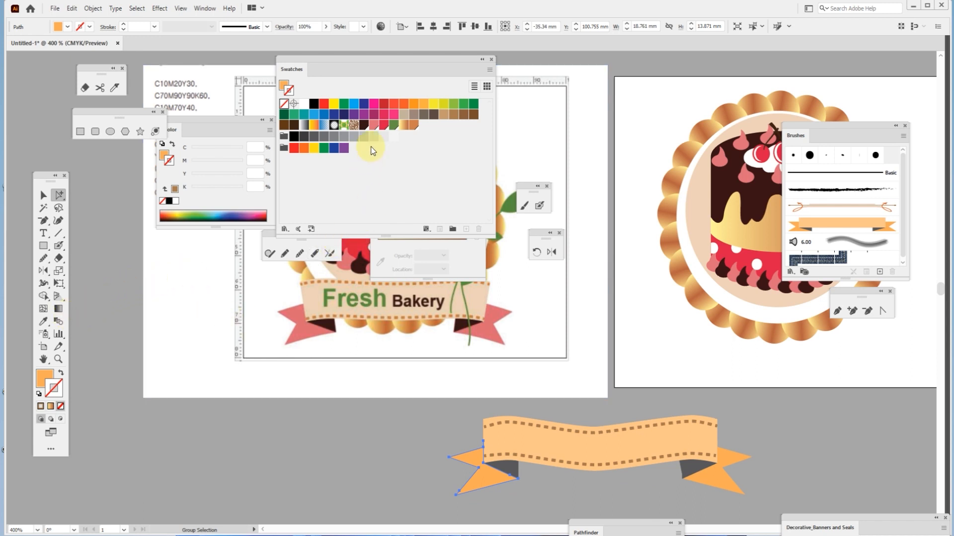
left_click(373, 126)
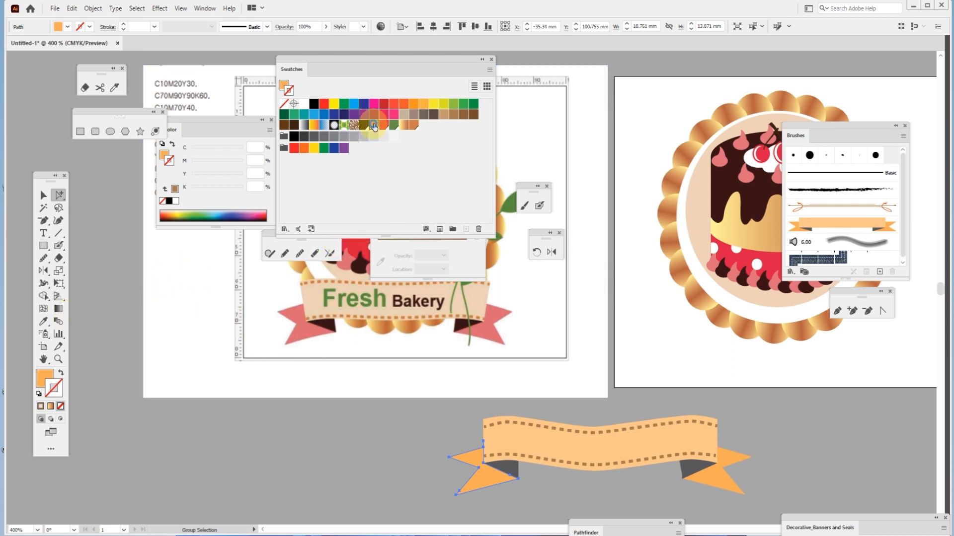
left_click(57, 389)
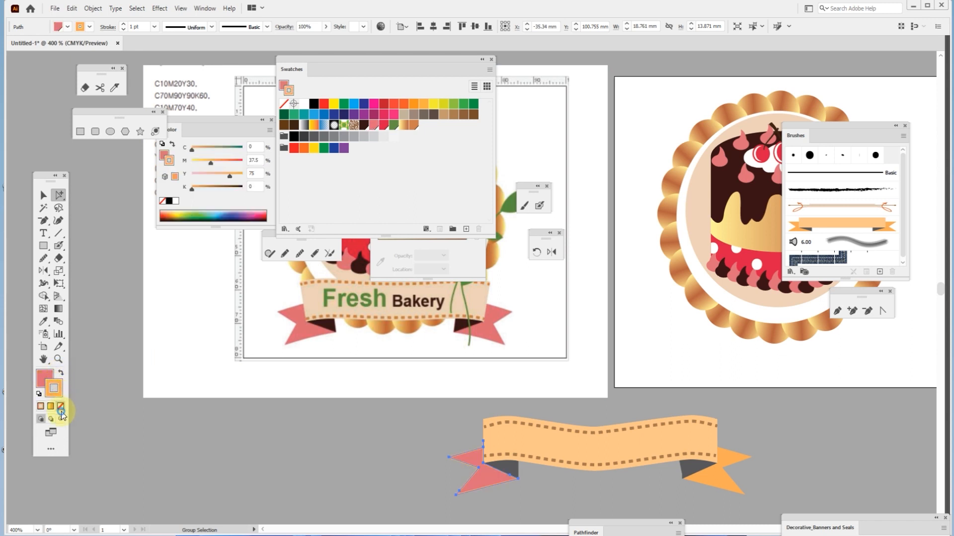
left_click(61, 407)
Step: Outline the right tail in the salmon pink swatch, and fill the left fold with dark brown C50 M70 Y80 K70 and no stroke
left_click(706, 486)
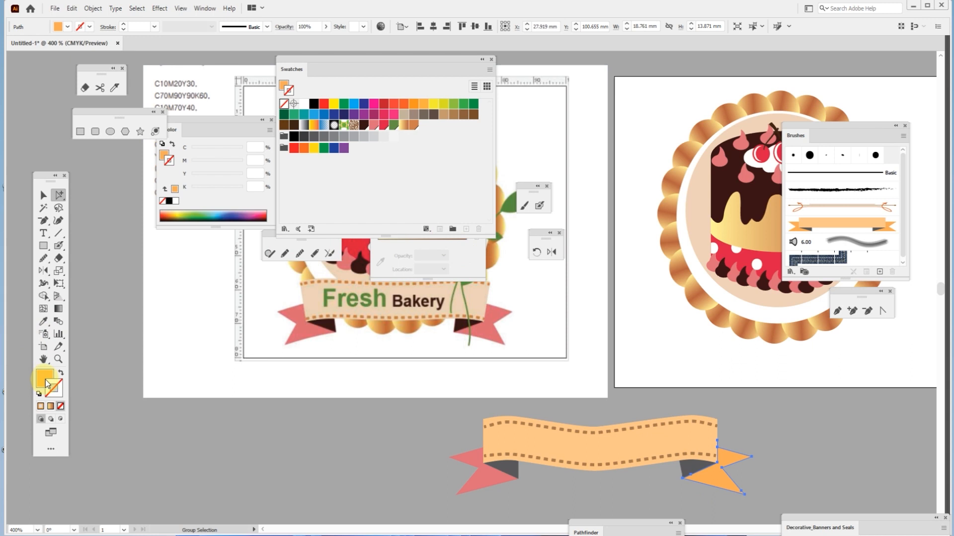
left_click(374, 126)
left_click(504, 472)
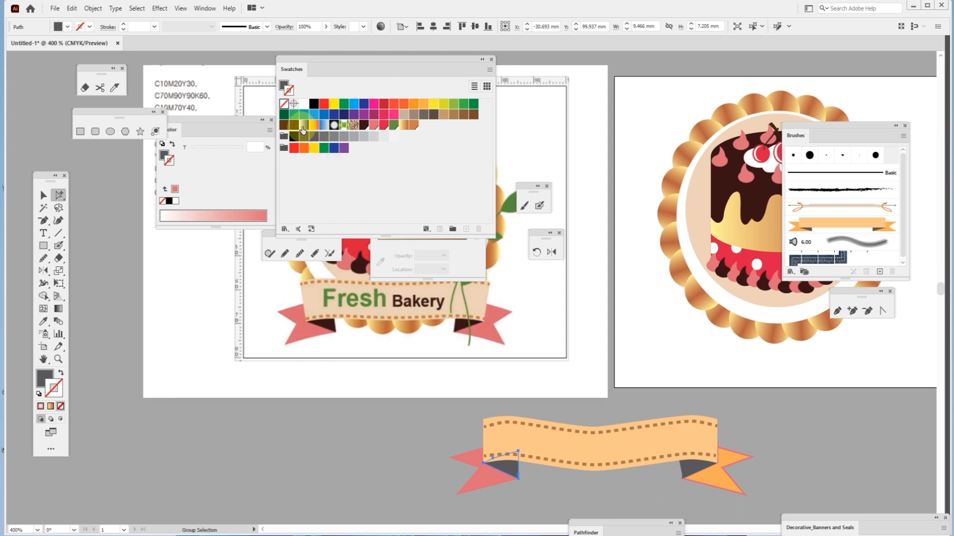
left_click(294, 125)
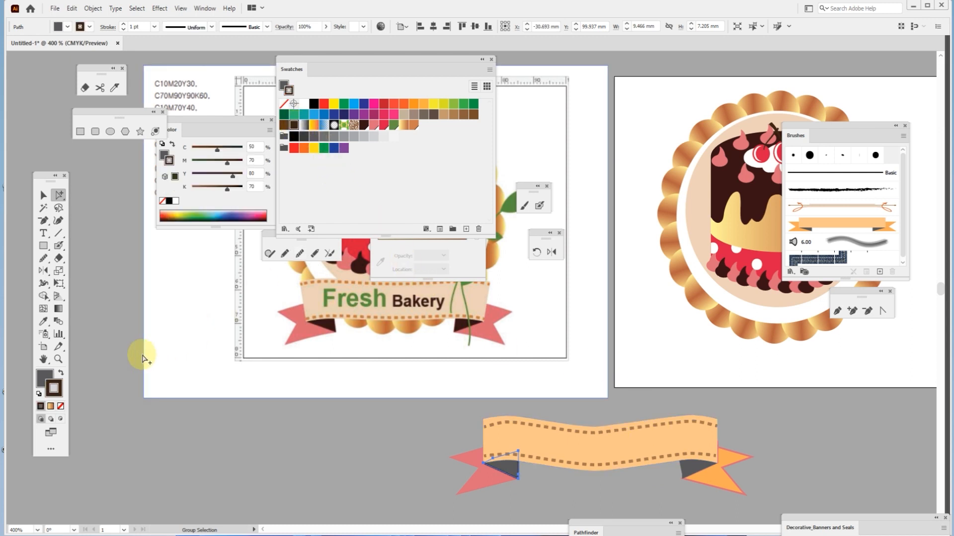
left_click(60, 373)
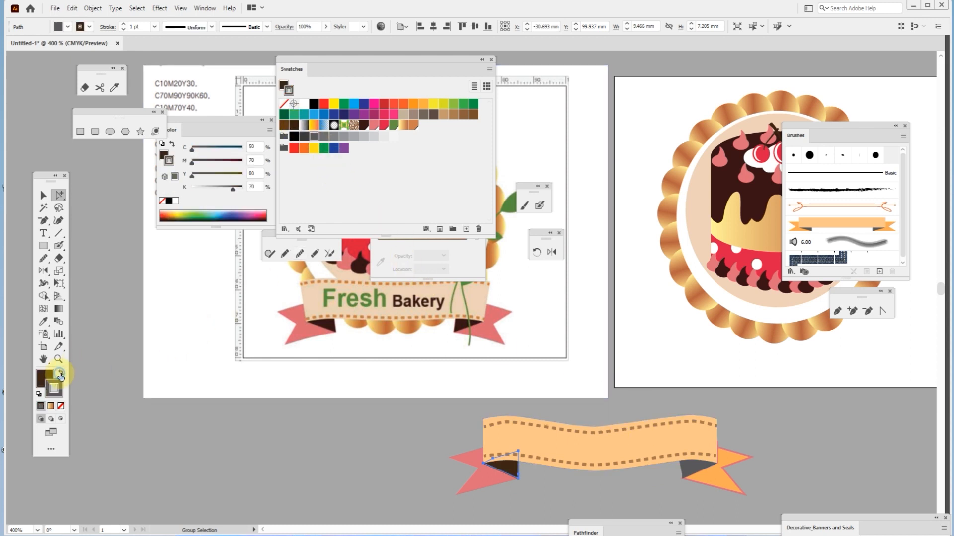
left_click(60, 406)
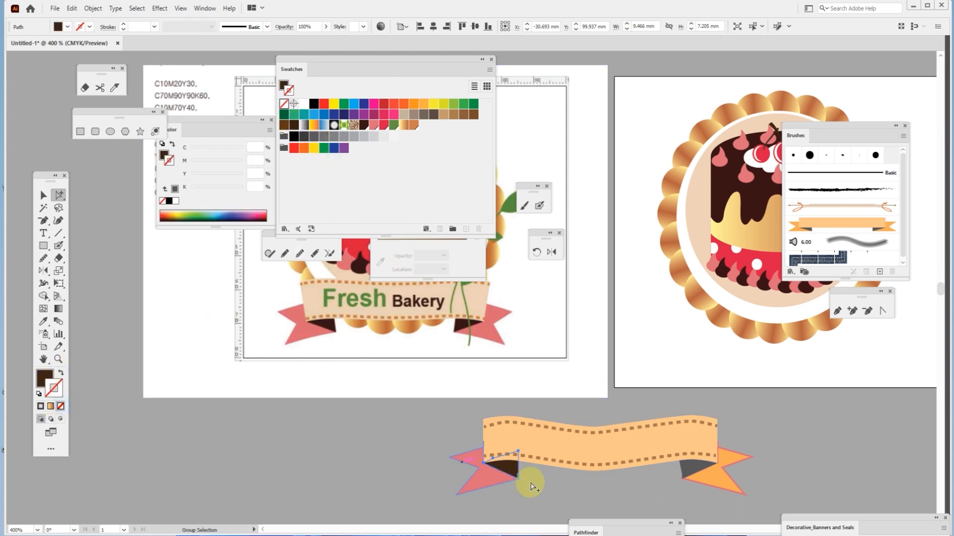
Step: Swap the right tail's fill and stroke so it is filled salmon pink, and remove its stroke
left_click(723, 482)
left_click(61, 373)
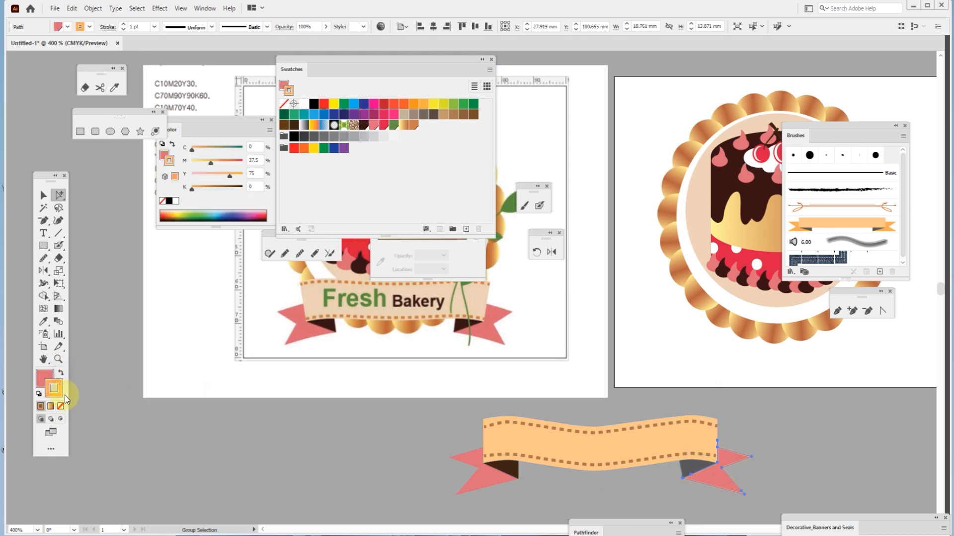
left_click(60, 406)
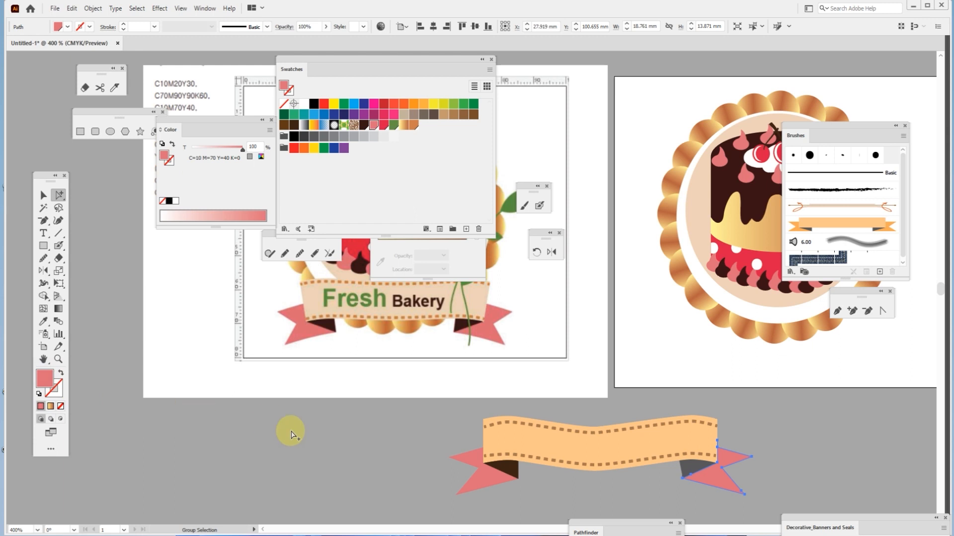
Step: Fill the banner's right fold with dark brown C50 M70 Y80 K70 and deselect the artwork
left_click(693, 469)
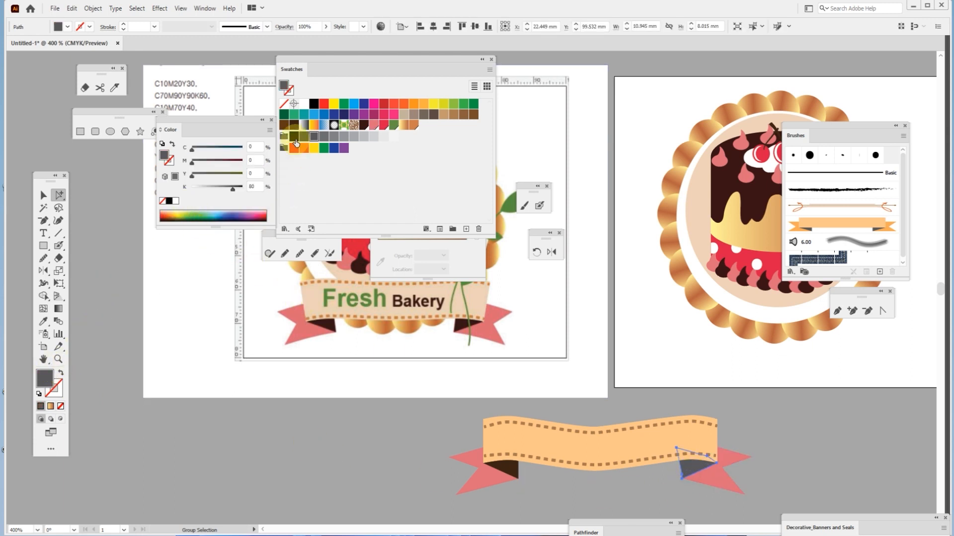
left_click(293, 127)
left_click(44, 196)
left_click(332, 451)
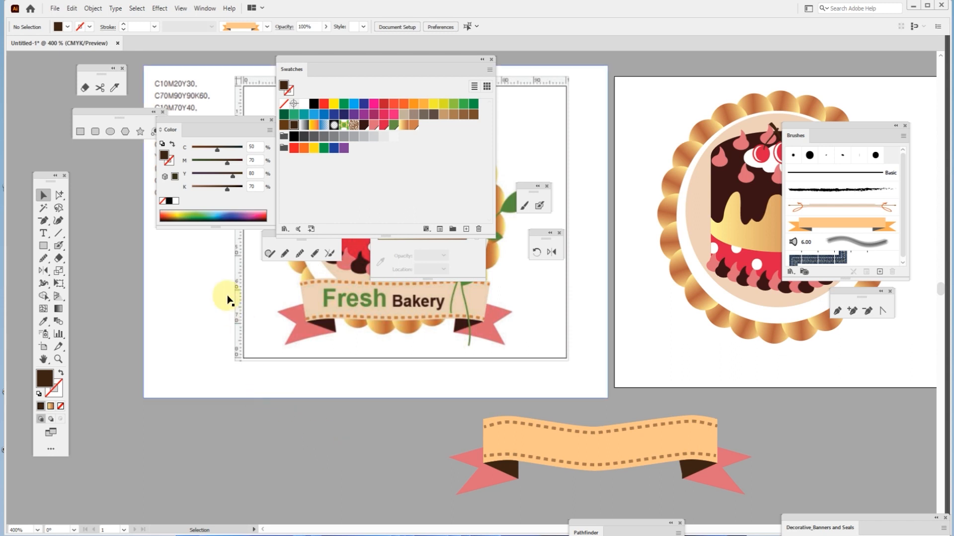
Step: Add the point text "Fresh Bakery" in the empty area beside the banner
left_click(44, 235)
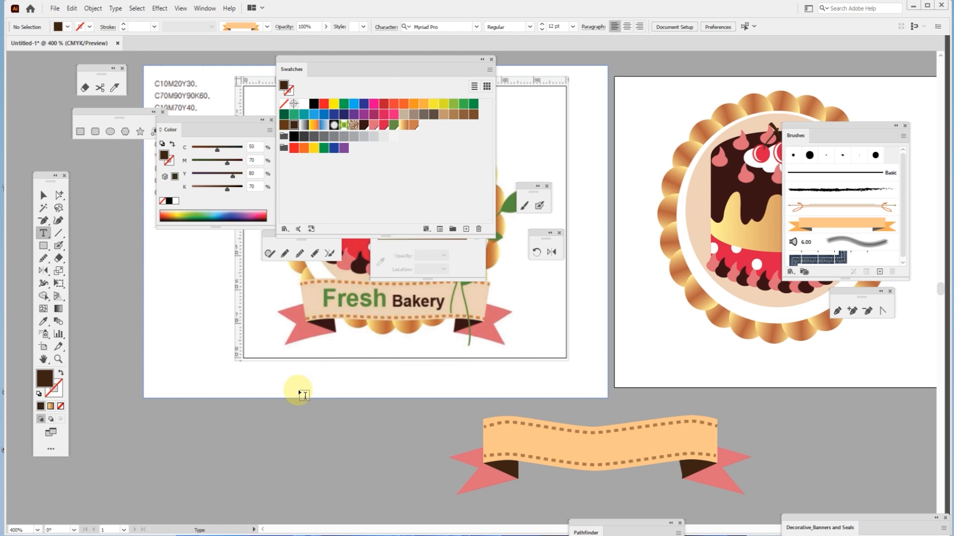
left_click(245, 454)
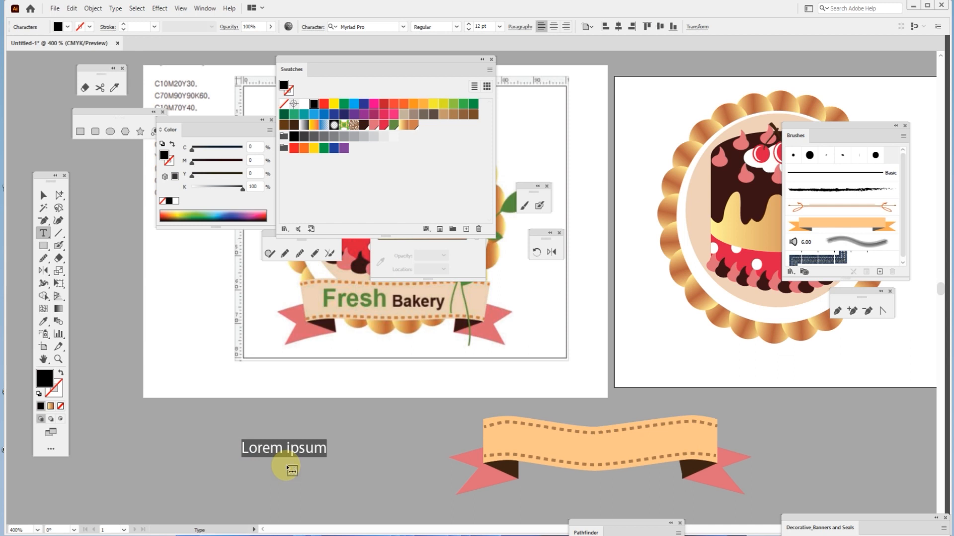
type("Fr")
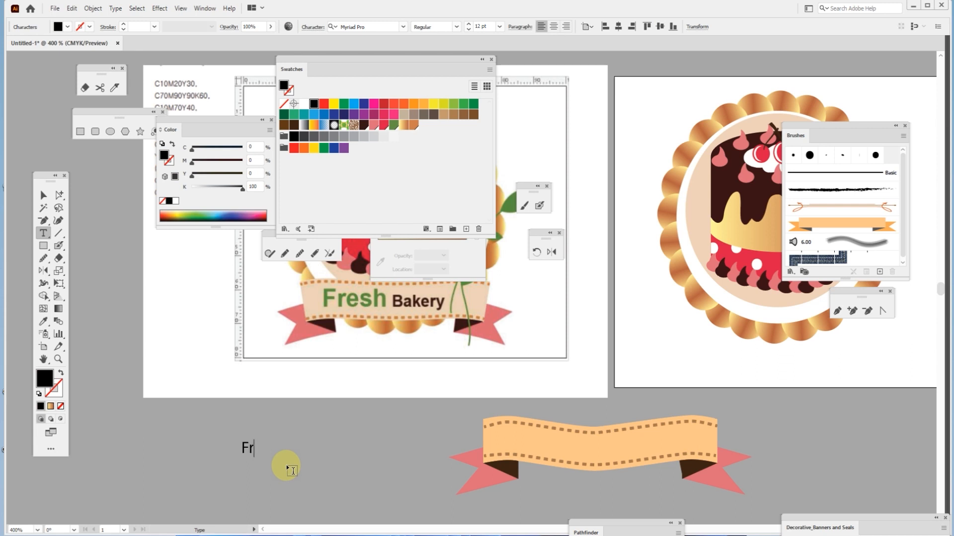
type("esh Bakery")
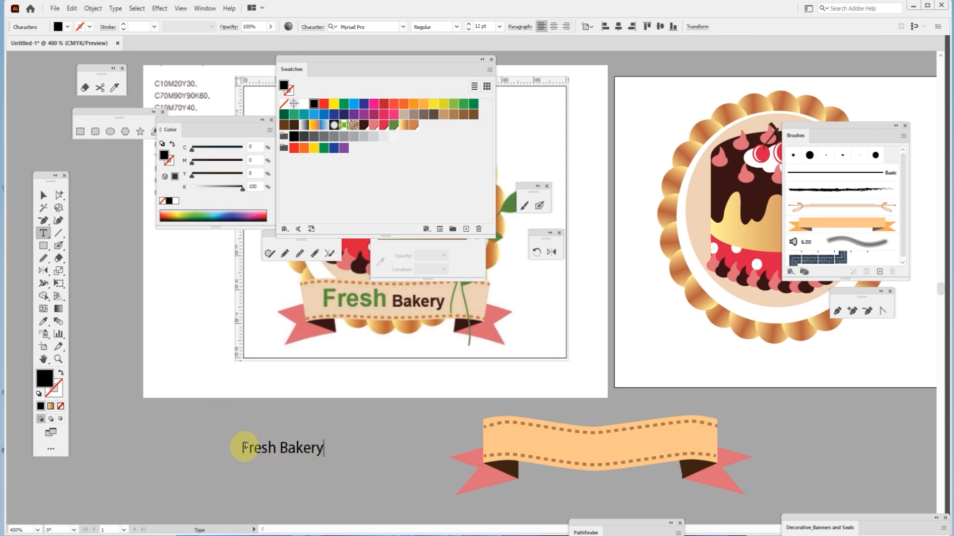
Step: Set the font size of the word "Fresh" to 21 pt, moving the swatches clear of the reference artwork
triple_click(282, 452)
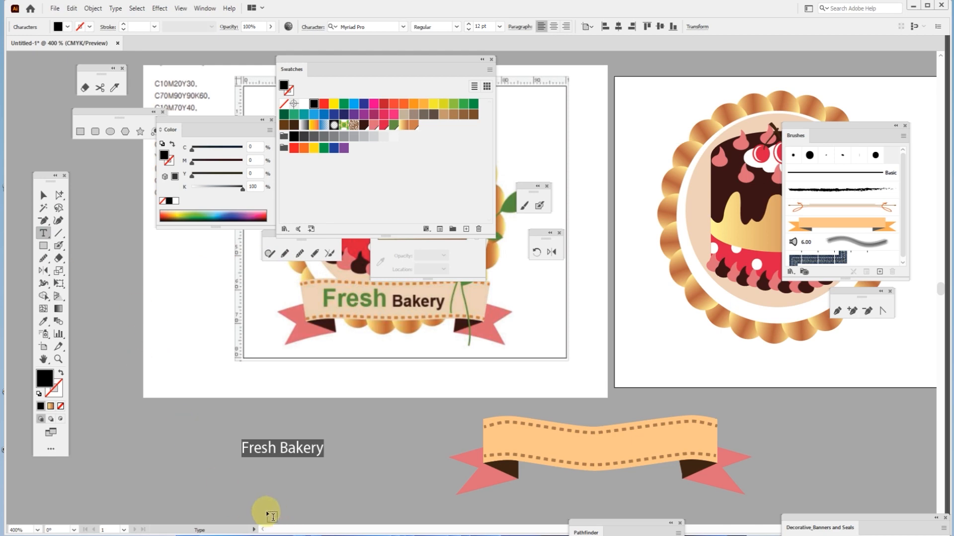
left_click(256, 446)
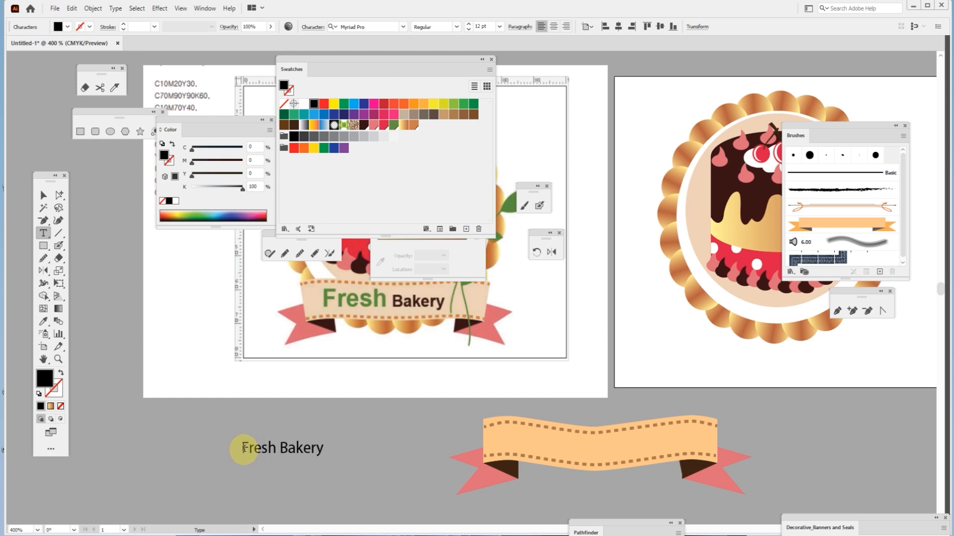
left_click_drag(274, 449, 228, 449)
left_click_drag(320, 68, 509, 124)
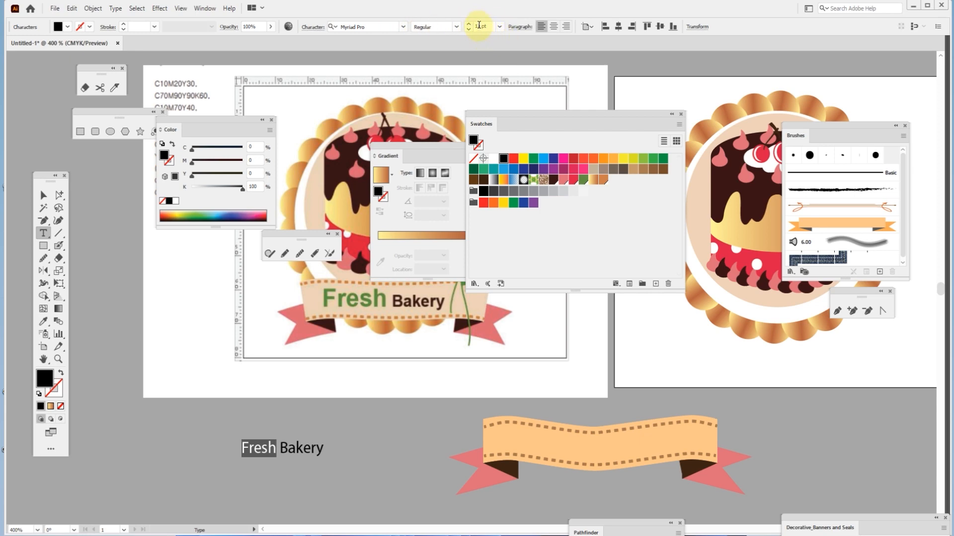
double_click(478, 27)
type("21")
key("Return")
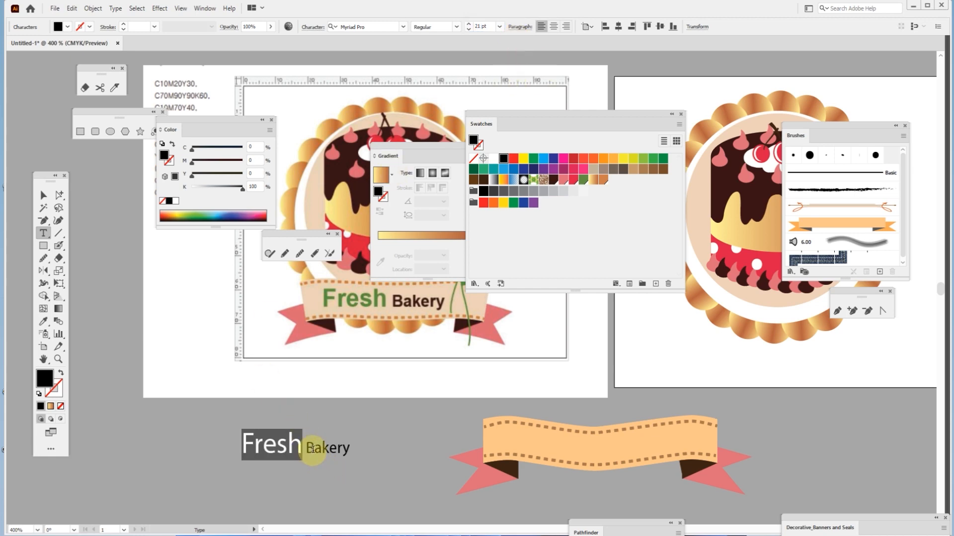
Step: Set the word "Bakery" to 14 pt and color it dark brown C50 M70 Y80 K70
left_click(310, 449)
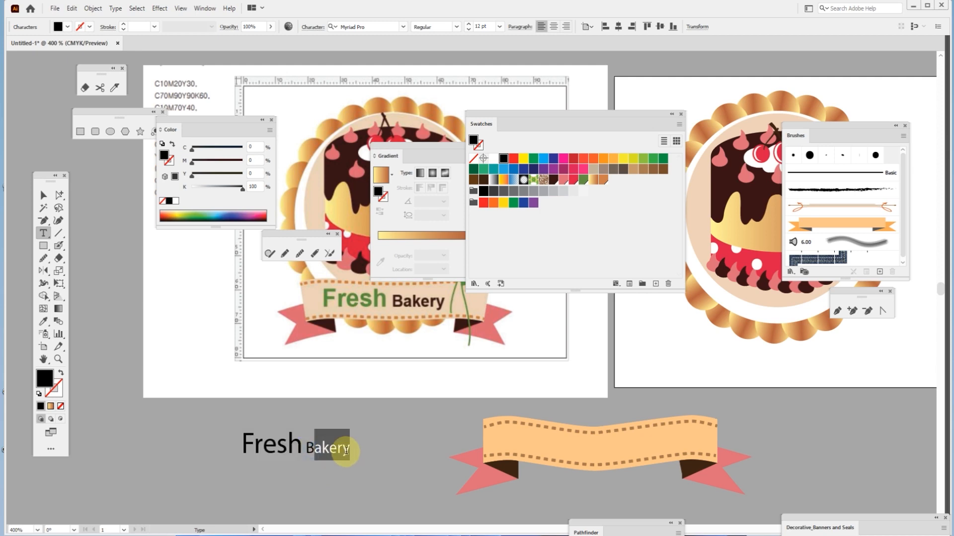
left_click_drag(350, 451, 311, 450)
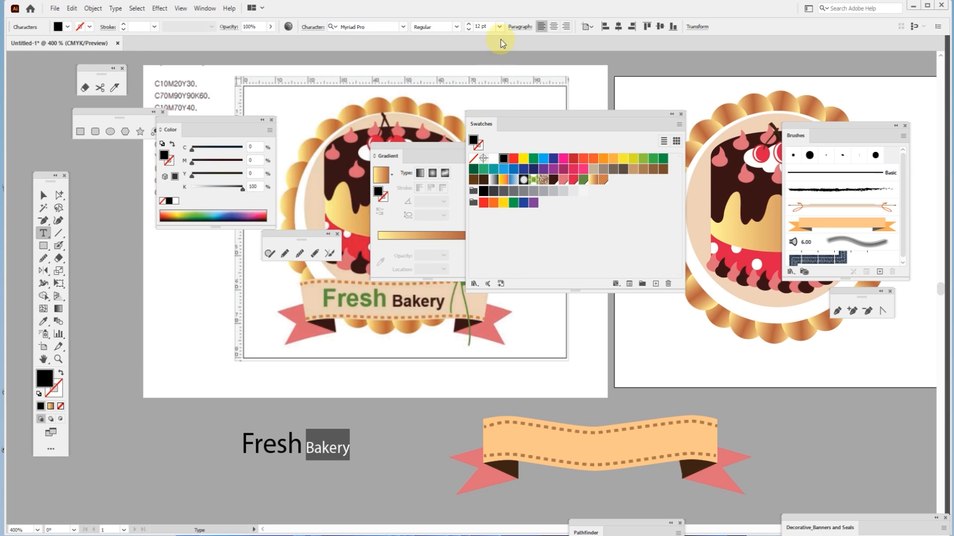
double_click(479, 25)
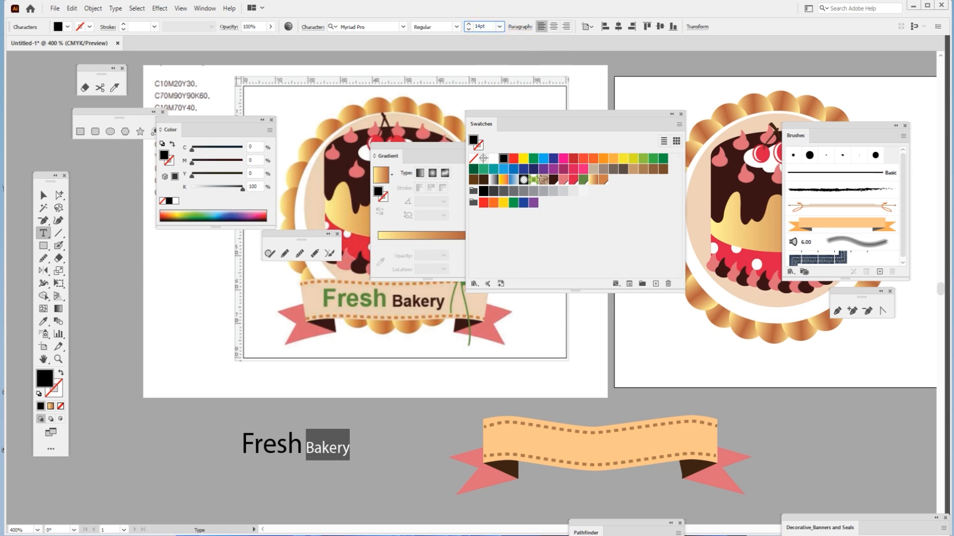
key("Return")
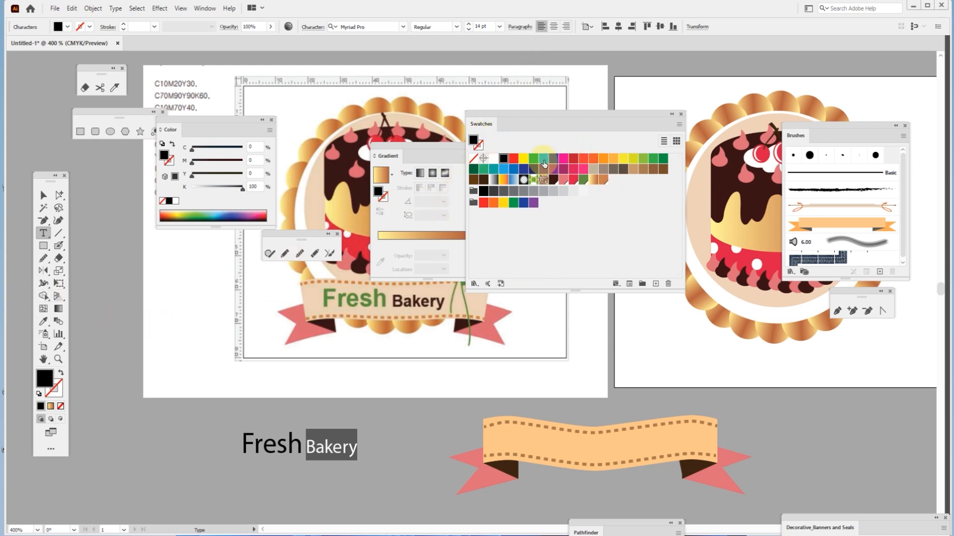
left_click(483, 179)
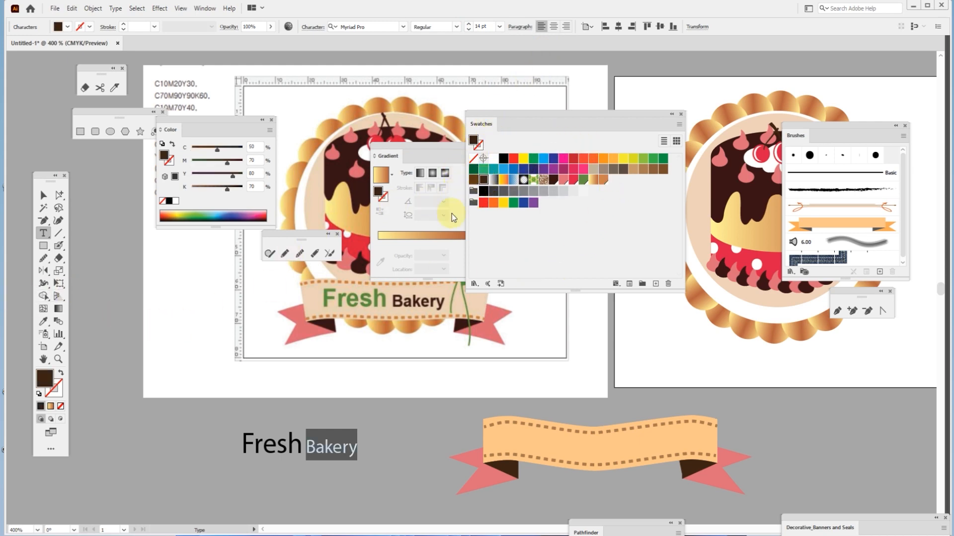
Step: Color the word "Fresh" with the green sampled from the reference lettering, and move the text onto the banner's centre panel
left_click_drag(302, 447, 230, 448)
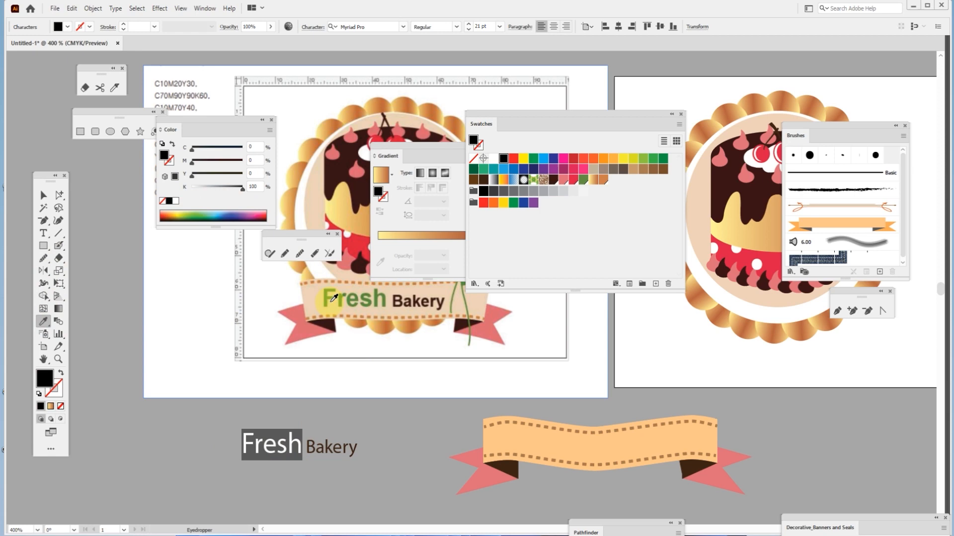
left_click(326, 298)
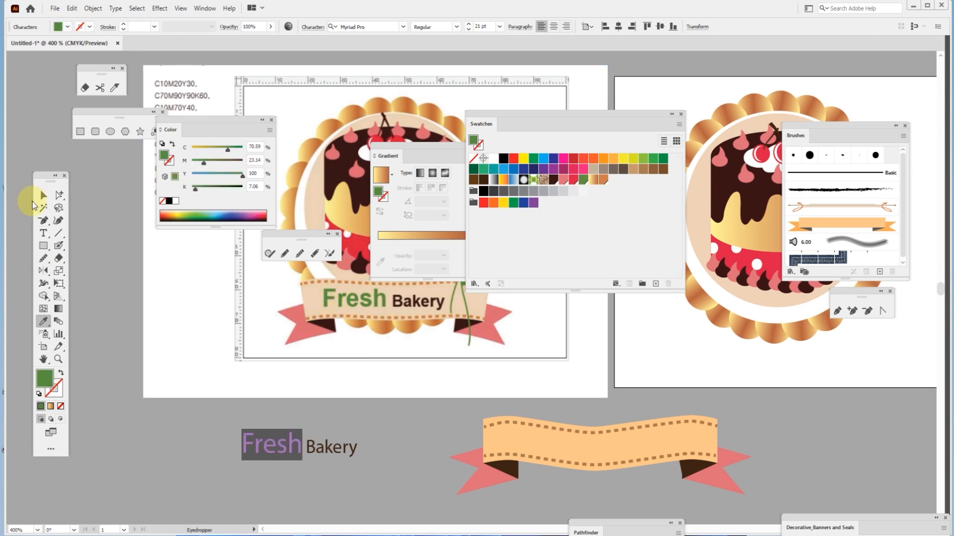
left_click(45, 196)
left_click(161, 430)
left_click_drag(308, 464, 639, 449)
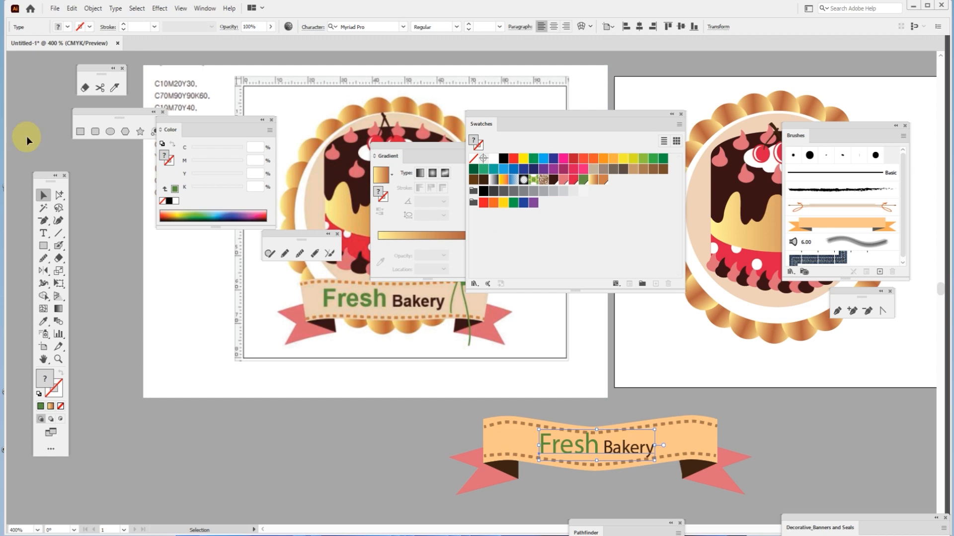
Step: Set the "Fresh Bakery" lettering to Arial Bold and shift it to sit centred on the banner
left_click(404, 28)
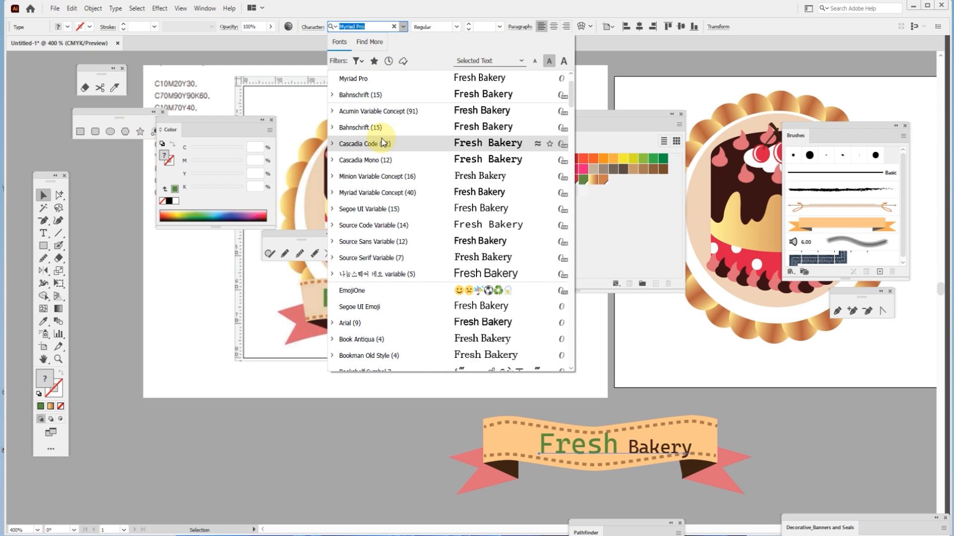
left_click(360, 324)
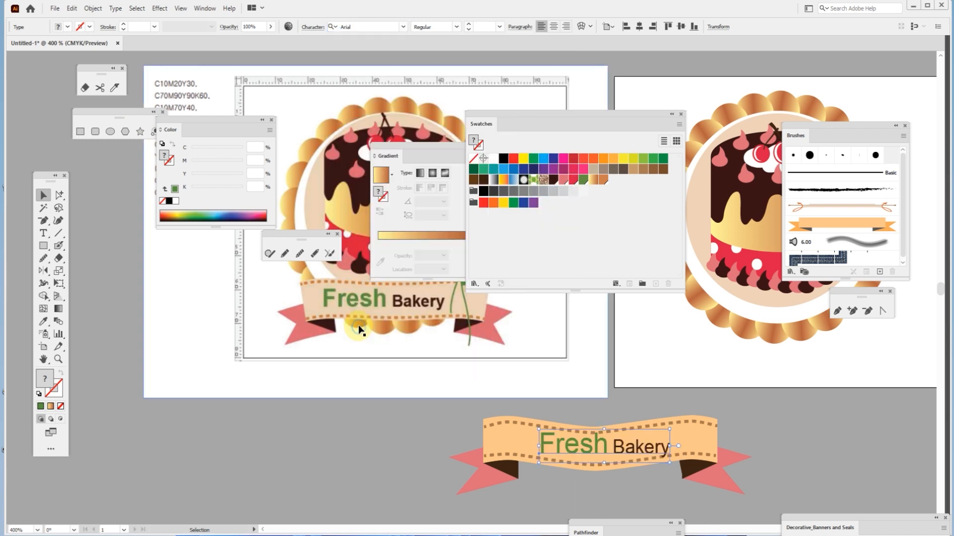
left_click(457, 27)
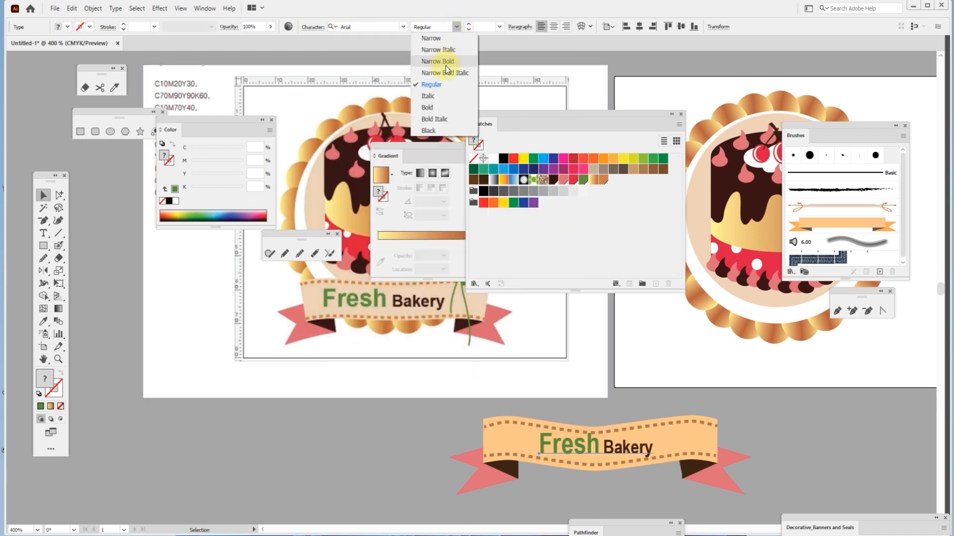
left_click(431, 107)
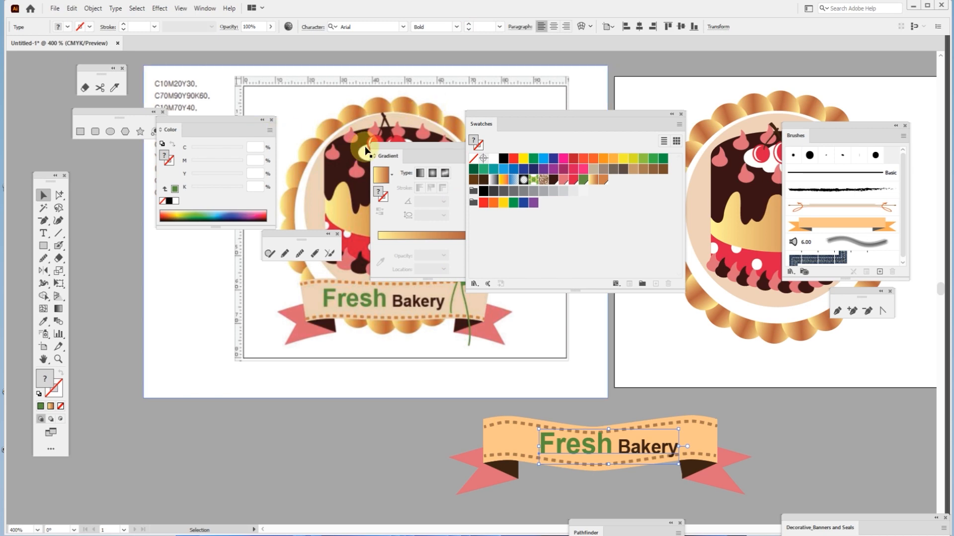
left_click(333, 441)
left_click_drag(570, 437, 585, 449)
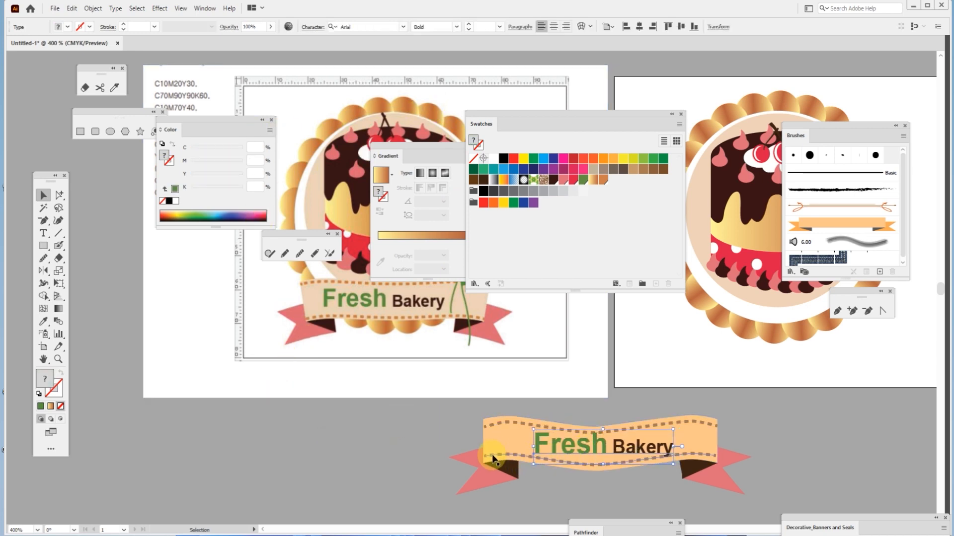
Step: Narrow the ribbon banner about its centre to about 70 mm wide, keeping its height and the lettering's size
left_click_drag(434, 424, 511, 521)
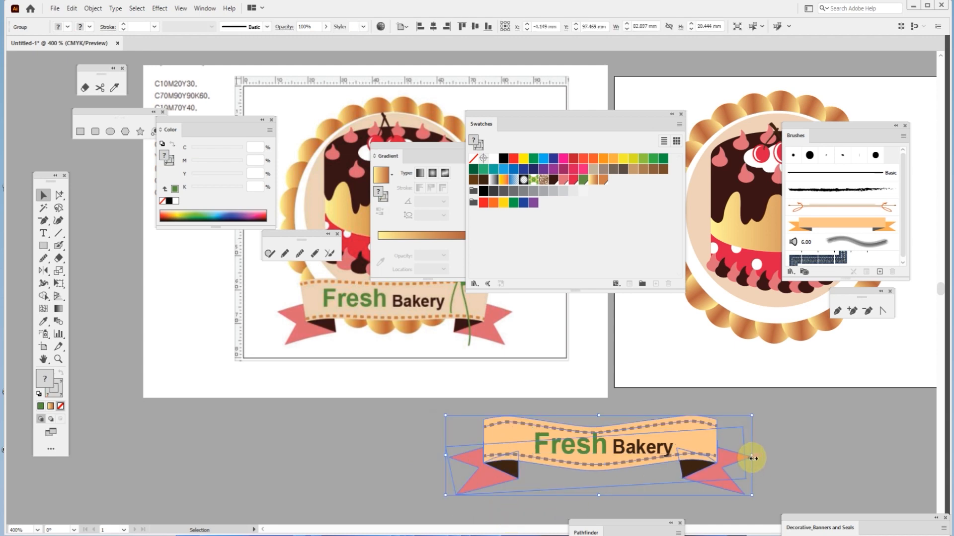
left_click(813, 440)
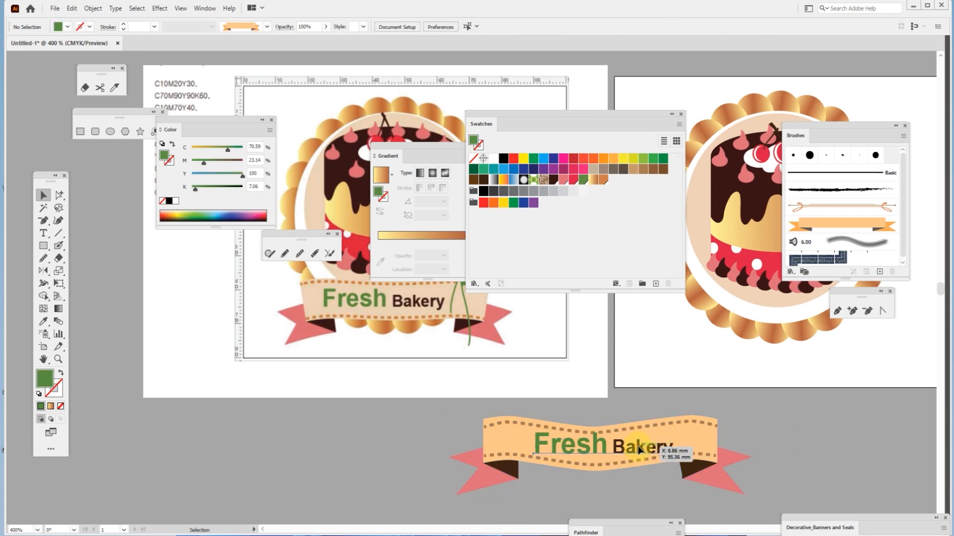
left_click(639, 449)
left_click(701, 473)
left_click_drag(751, 455, 731, 461)
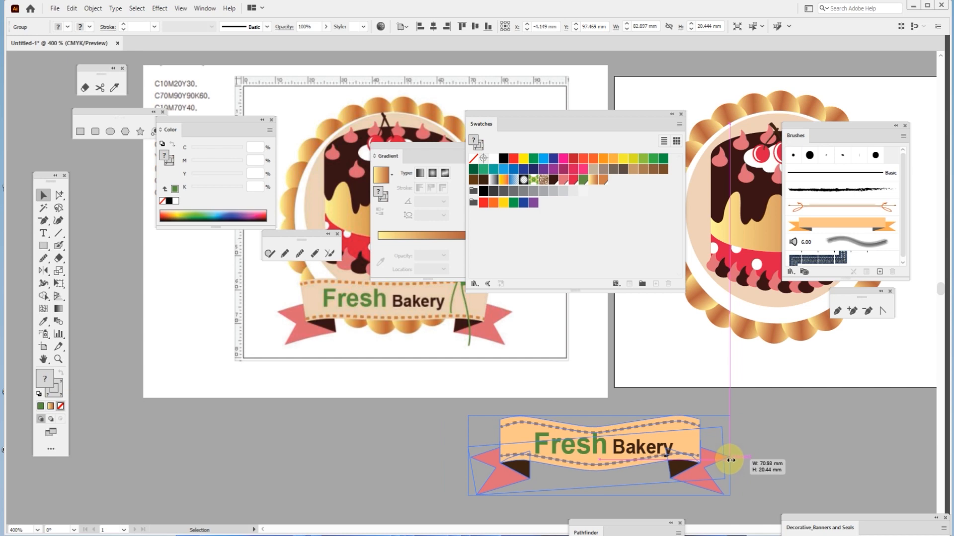
left_click_drag(730, 460, 733, 458)
left_click(780, 456)
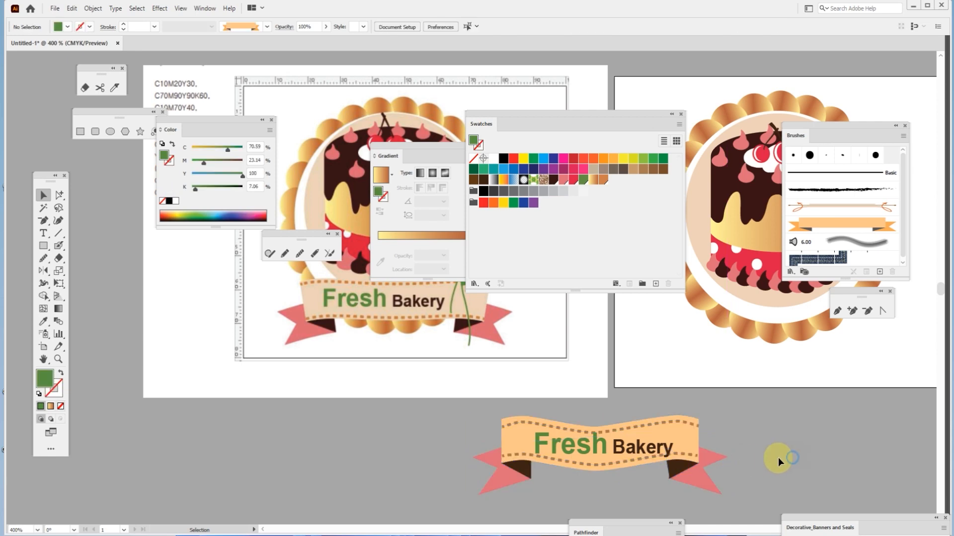
Step: Nudge the "Fresh Bakery" lettering up slightly within the banner's centre panel
left_click(651, 452)
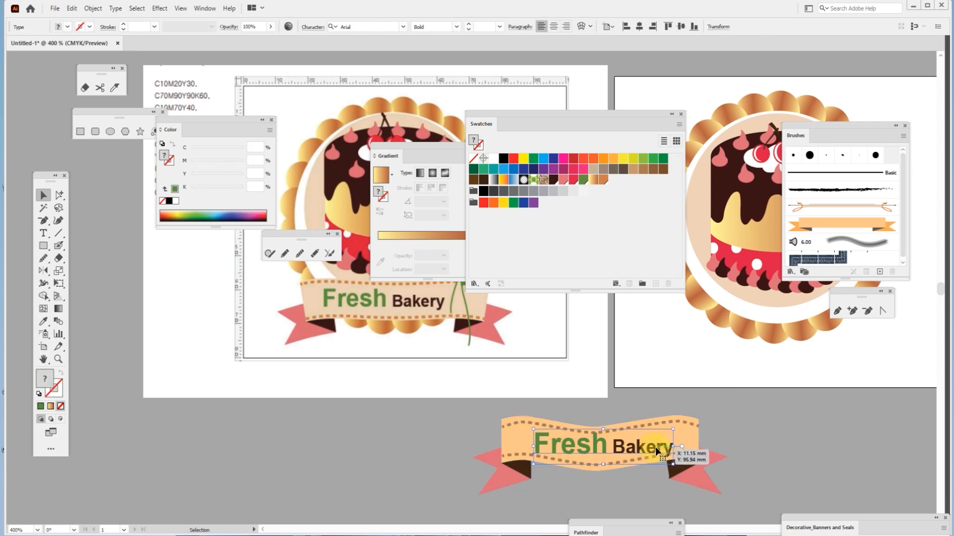
key("Up")
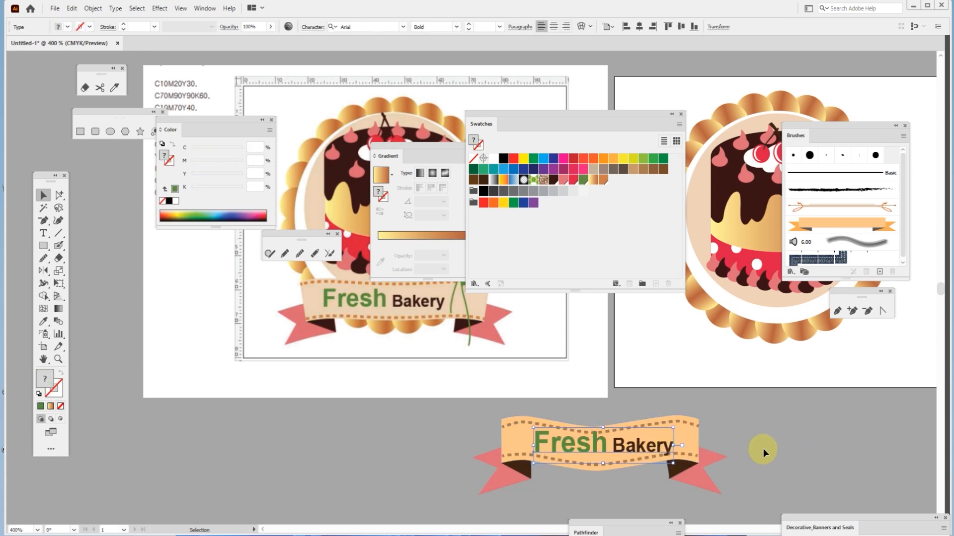
left_click(798, 446)
Step: Group the banner with its lettering and place it across the lower part of the cake badge on the artboard
left_click_drag(437, 414, 785, 502)
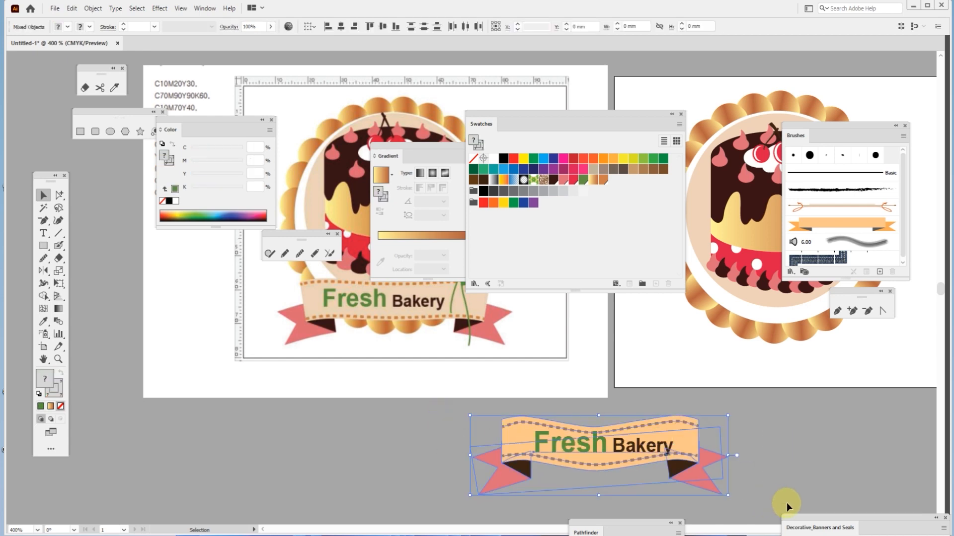
key("a")
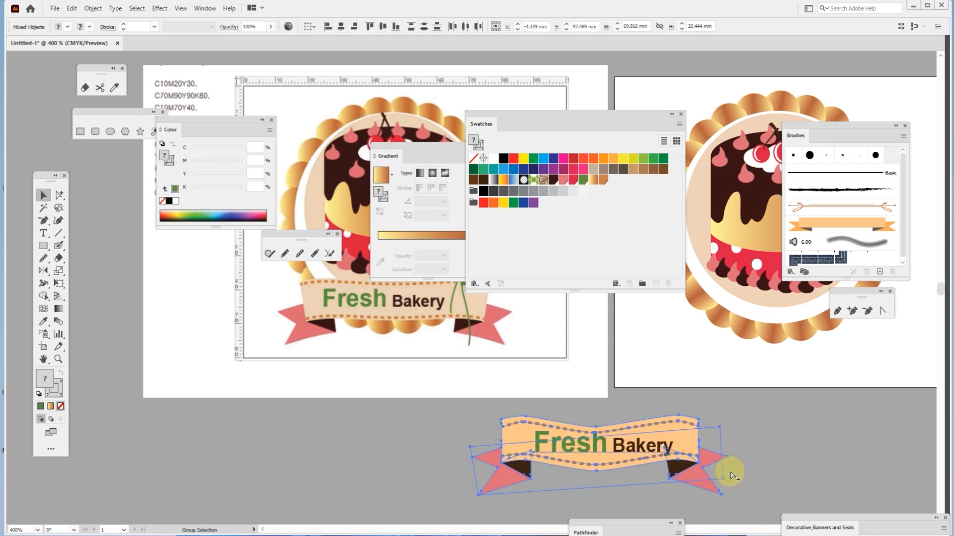
left_click(730, 474)
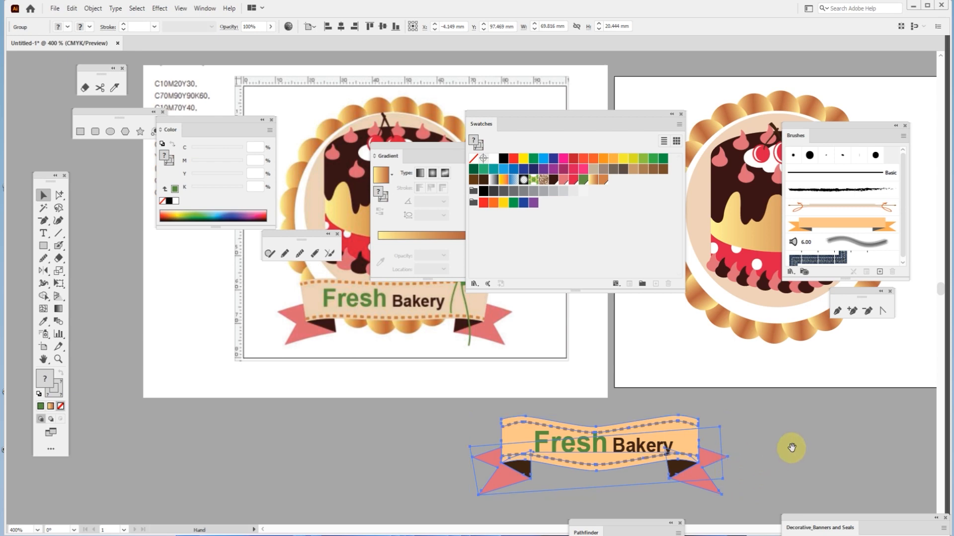
left_click_drag(790, 448, 687, 488)
left_click_drag(570, 489, 719, 357)
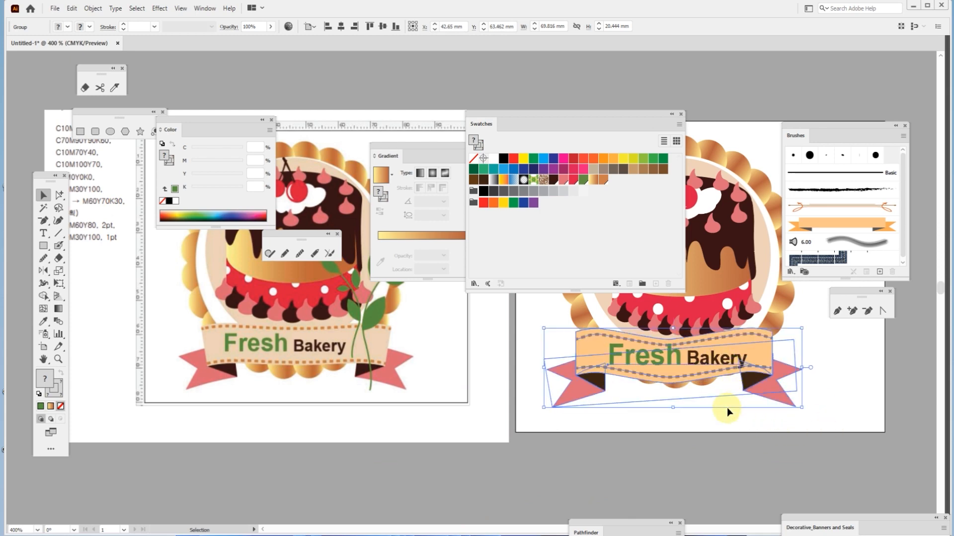
left_click(678, 484)
Step: Draw a freehand curved plant stem about 30 mm wide and 45 mm high beside the badge with the Pencil tool
scroll(398, 340, "up", 3)
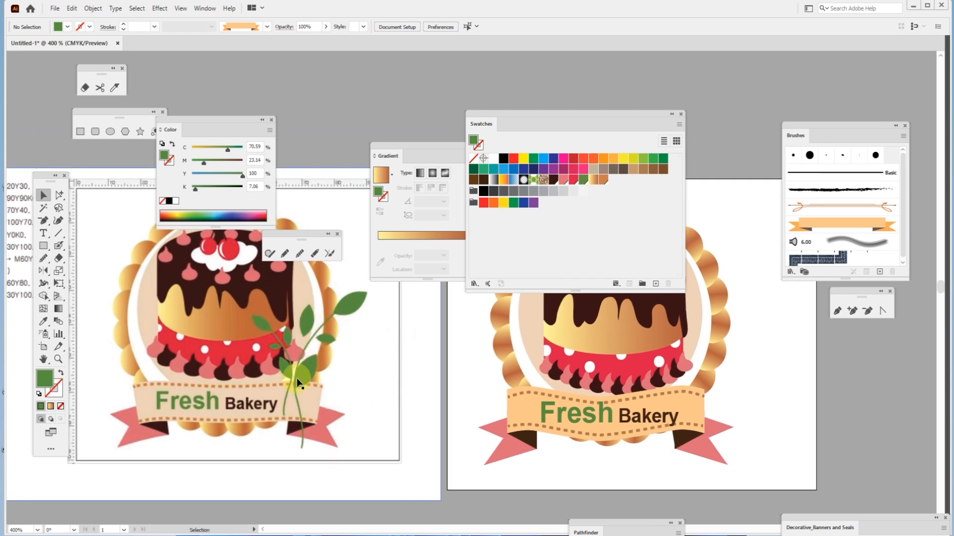
scroll(341, 388, "down", 1)
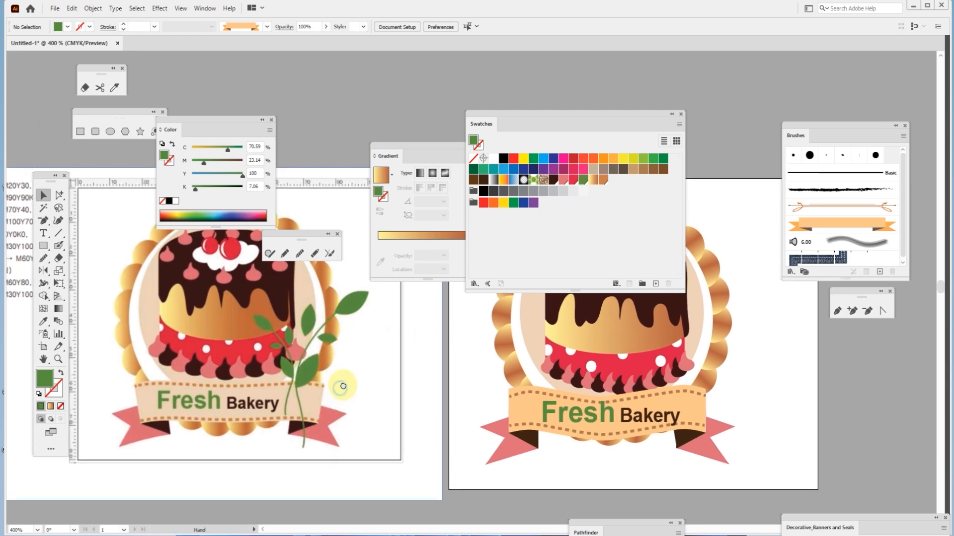
left_click_drag(385, 390, 341, 411)
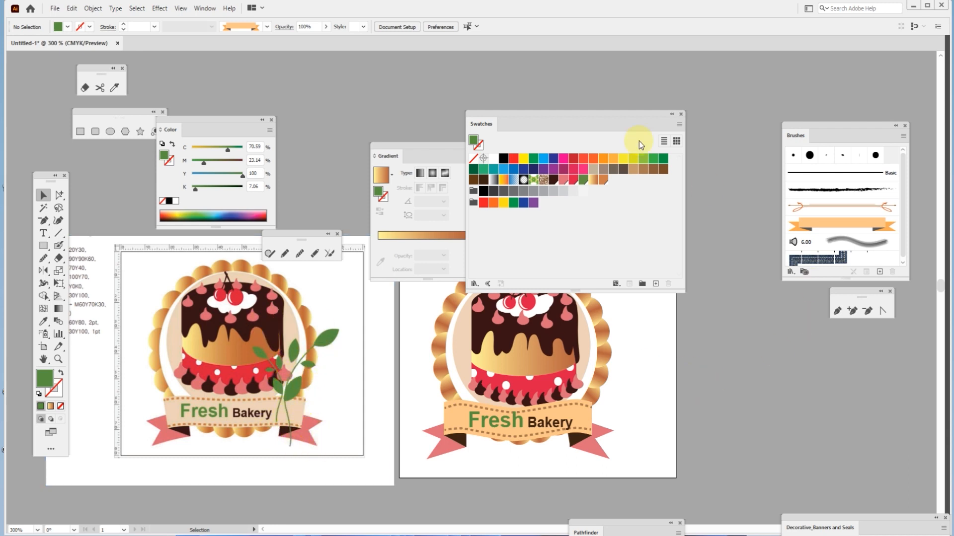
left_click_drag(555, 130, 753, 103)
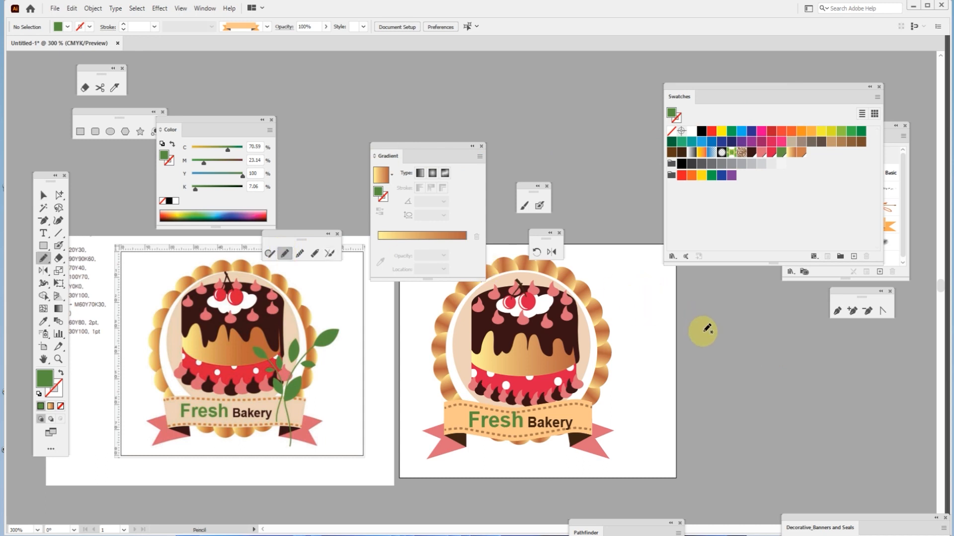
left_click_drag(635, 327, 591, 314)
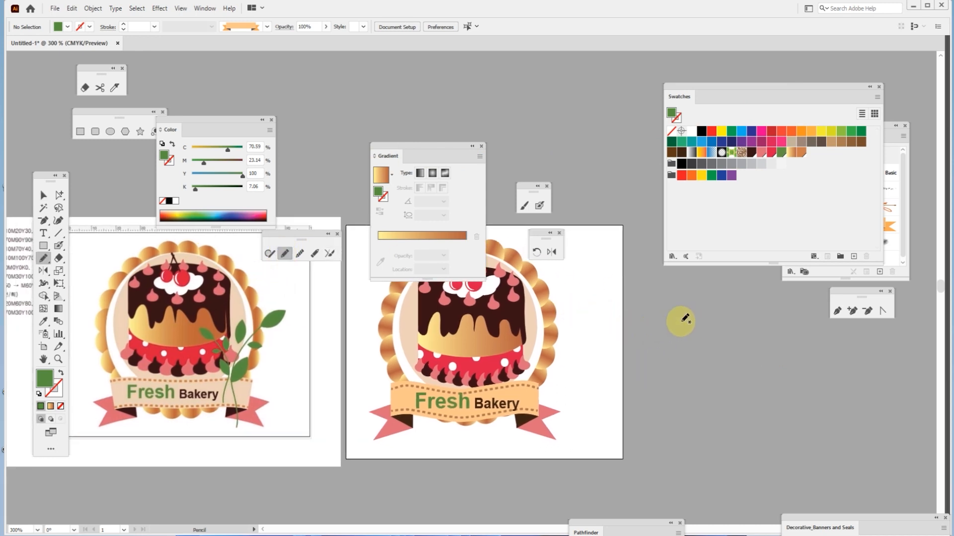
mouse_move(685, 293)
left_mouse_down()
mouse_move(643, 344)
mouse_move(604, 439)
left_mouse_up()
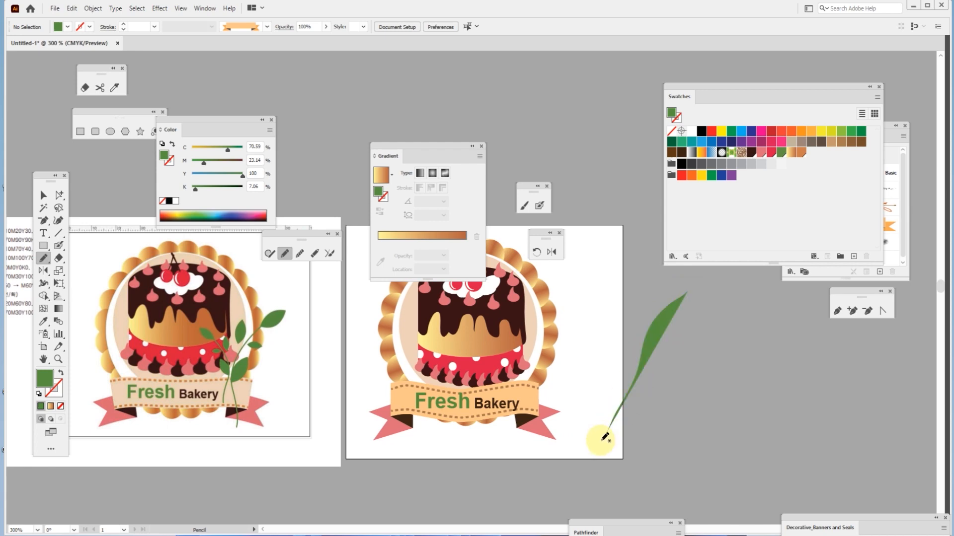
key("ctrl+z")
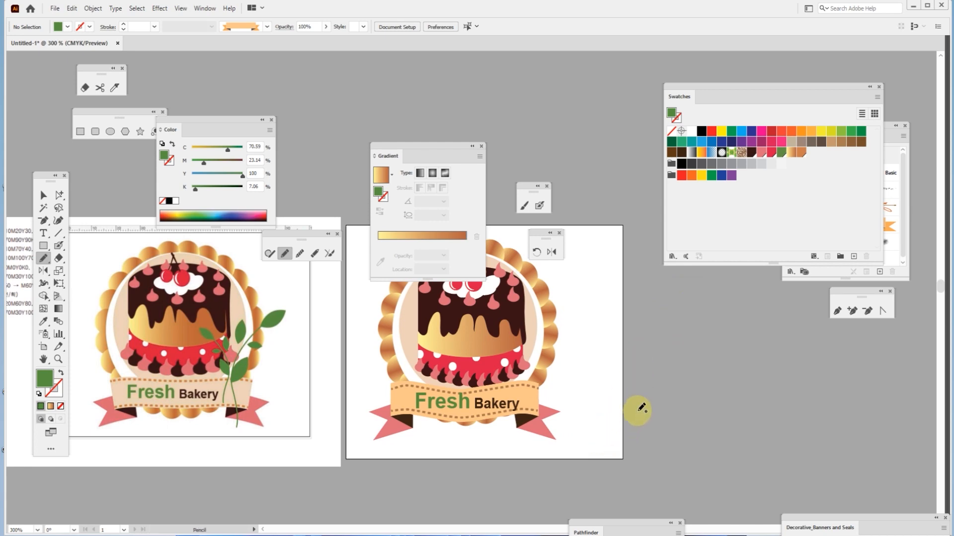
mouse_move(673, 301)
left_mouse_down()
mouse_move(650, 325)
mouse_move(591, 432)
left_mouse_up()
Step: Swap the stem's fill and stroke so it has a green 1 pt outline and no fill
left_click(50, 378)
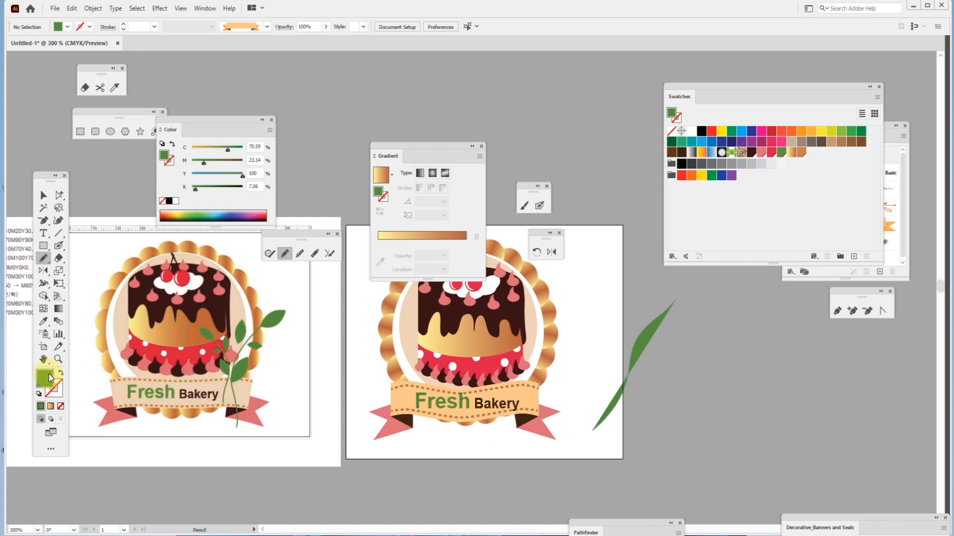
left_click(61, 374)
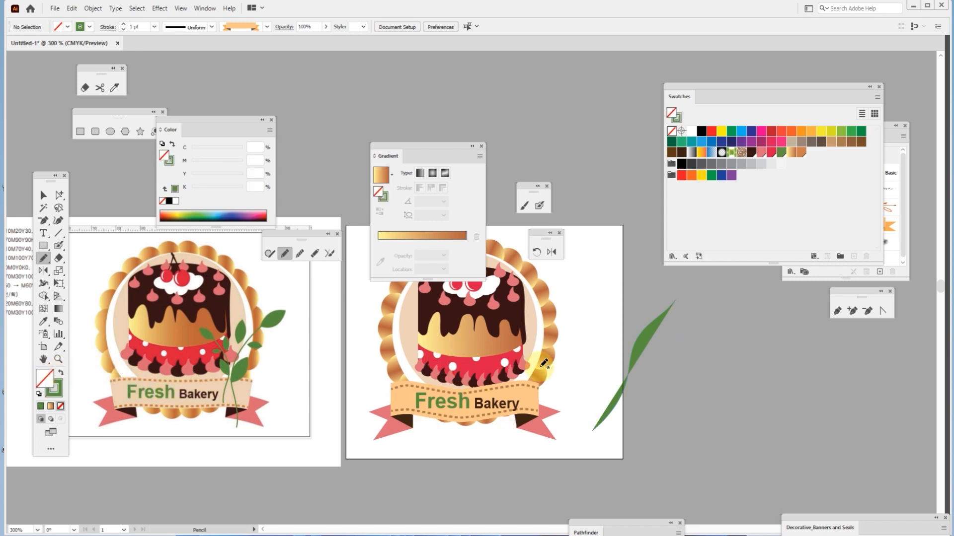
left_click(643, 352, "ctrl")
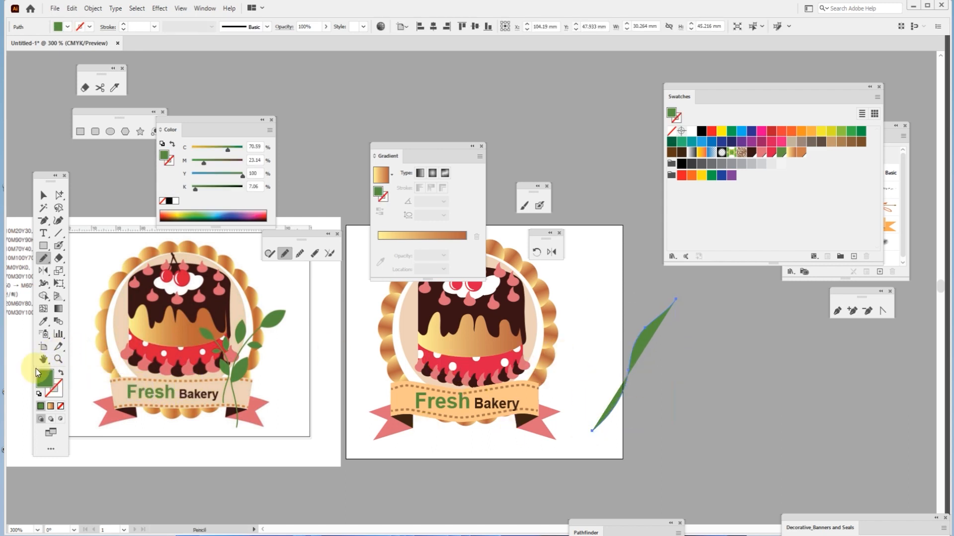
left_click(61, 374)
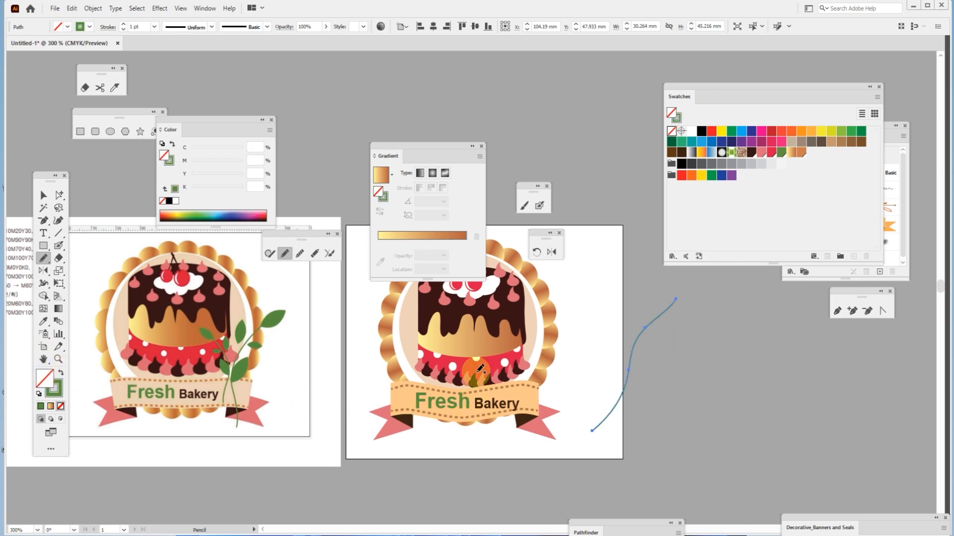
Step: Smooth the upper part of the stem's curve with the Smooth tool, then deselect it
left_click(300, 254)
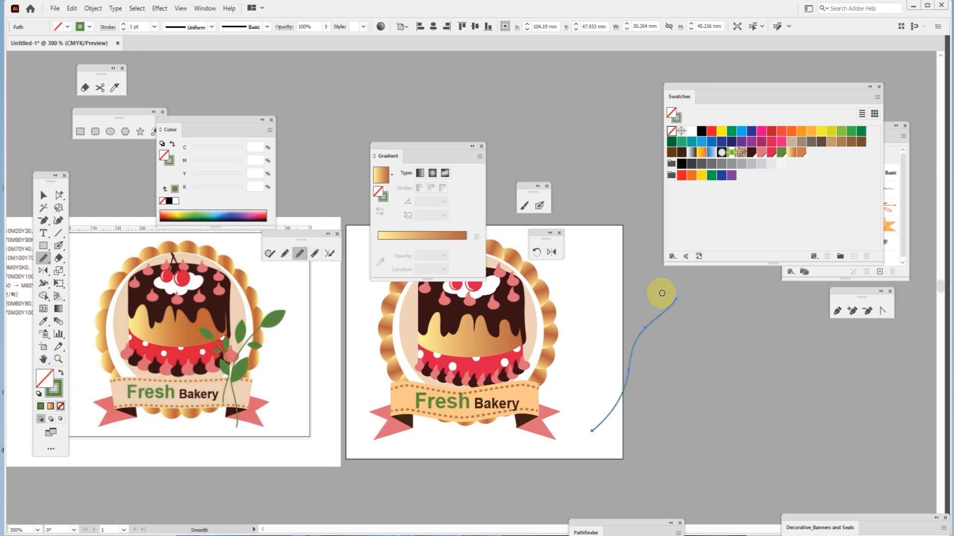
mouse_move(673, 304)
left_mouse_down()
mouse_move(645, 322)
mouse_move(619, 390)
mouse_move(589, 422)
mouse_move(632, 389)
mouse_move(642, 334)
mouse_move(621, 399)
mouse_move(642, 330)
mouse_move(611, 405)
mouse_move(675, 324)
left_mouse_up()
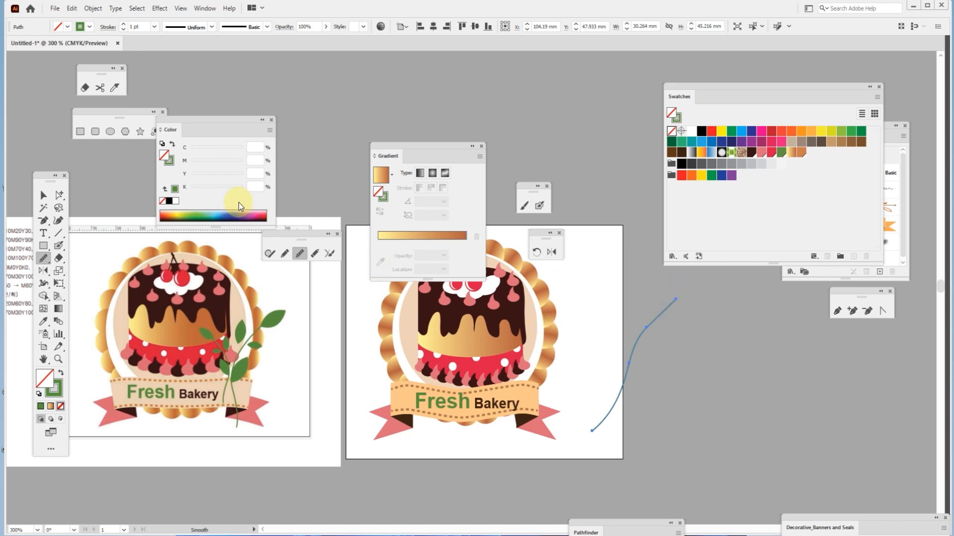
left_click(40, 194)
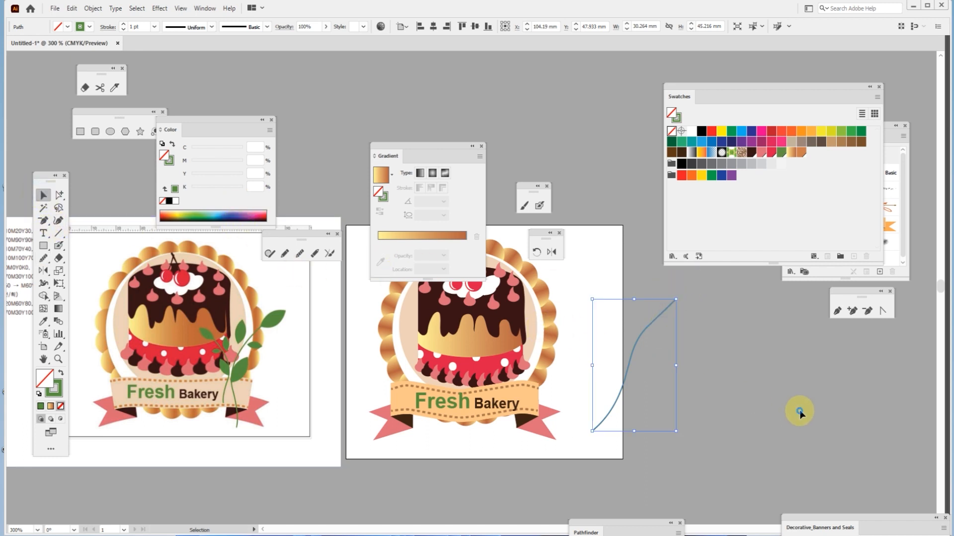
left_click(736, 392)
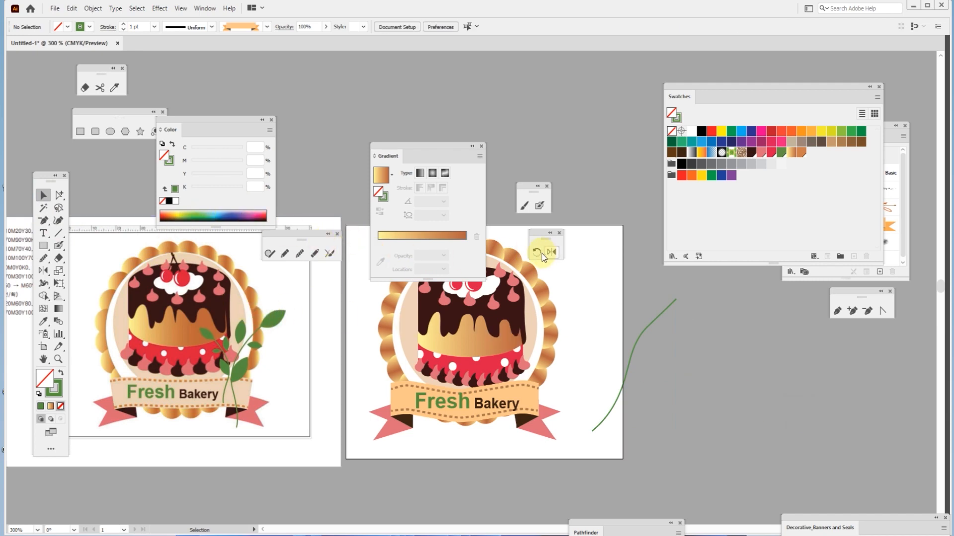
Step: Draw an upright green-outlined ellipse about 13 mm wide and 25 mm high beside the stem, and move the gradient settings off the artwork
left_click(111, 131)
left_click_drag(698, 312, 735, 387)
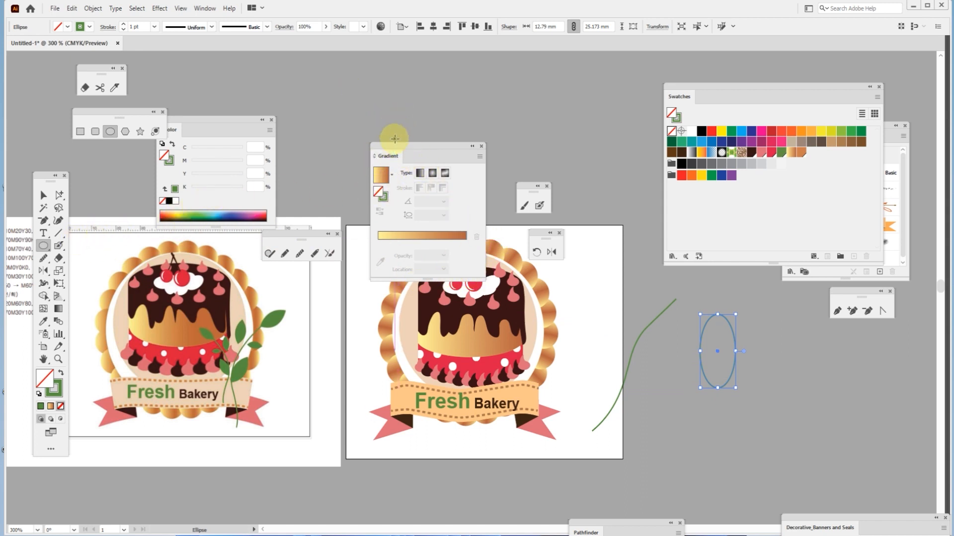
left_click_drag(391, 149, 330, 78)
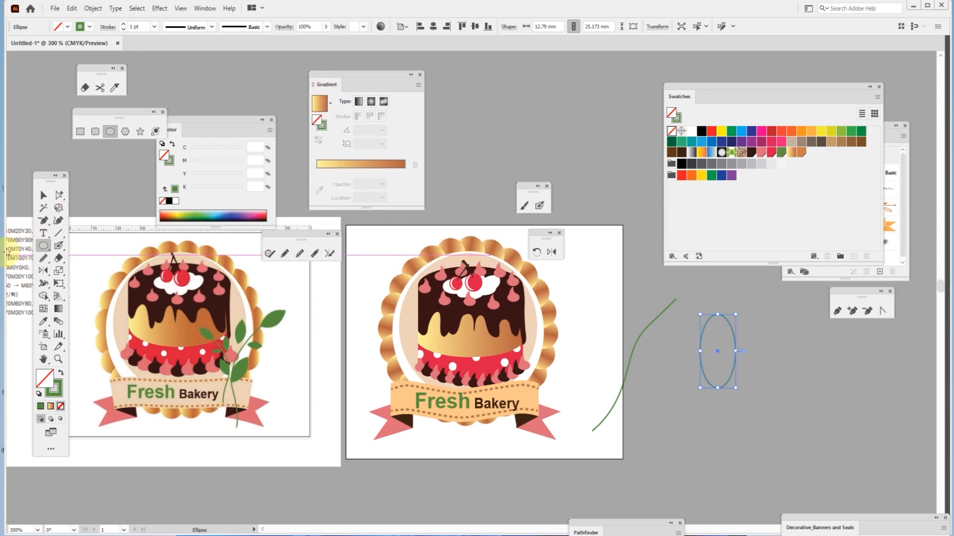
Step: Convert the ellipse's top and bottom anchor points to sharp corners to form a pointed leaf
left_click_drag(43, 220, 837, 354)
left_click(852, 345)
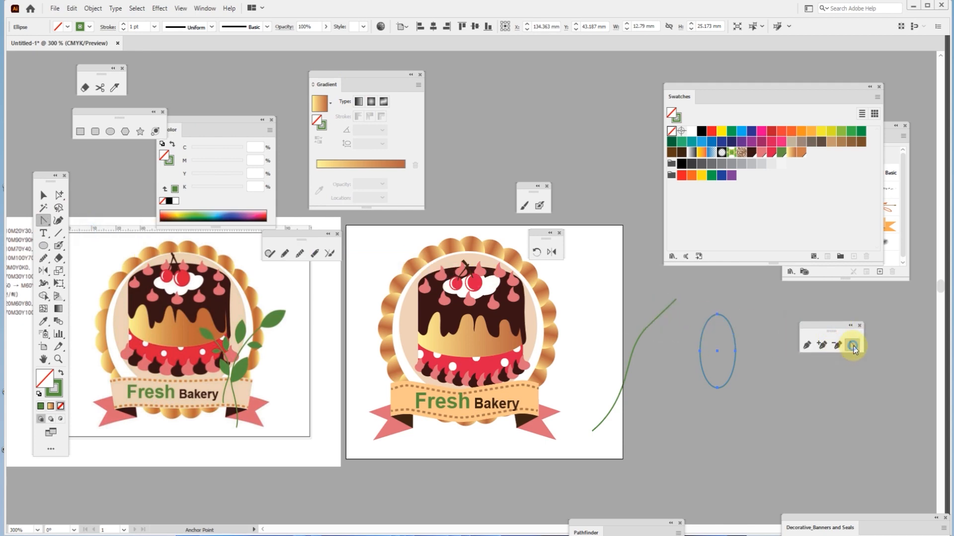
left_click(717, 315)
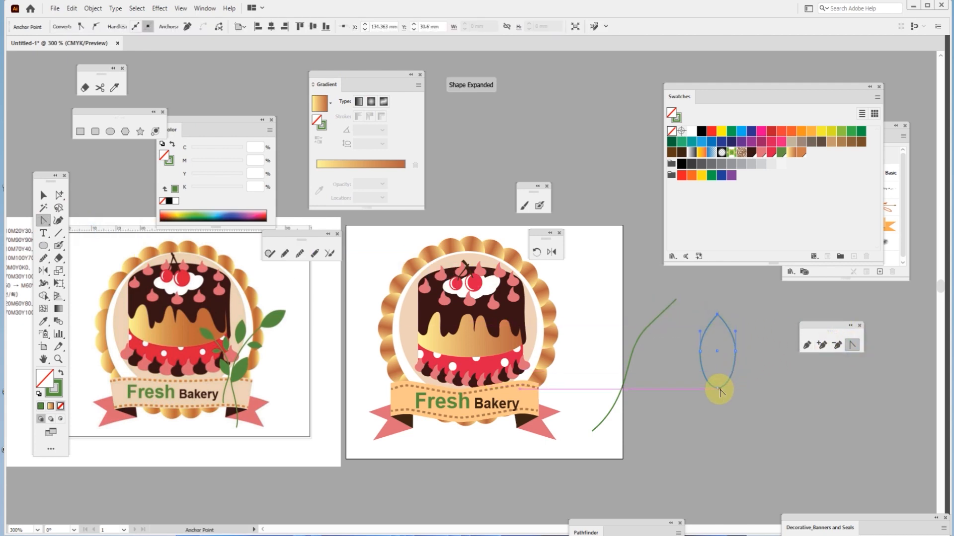
left_click(718, 390)
left_click(43, 196)
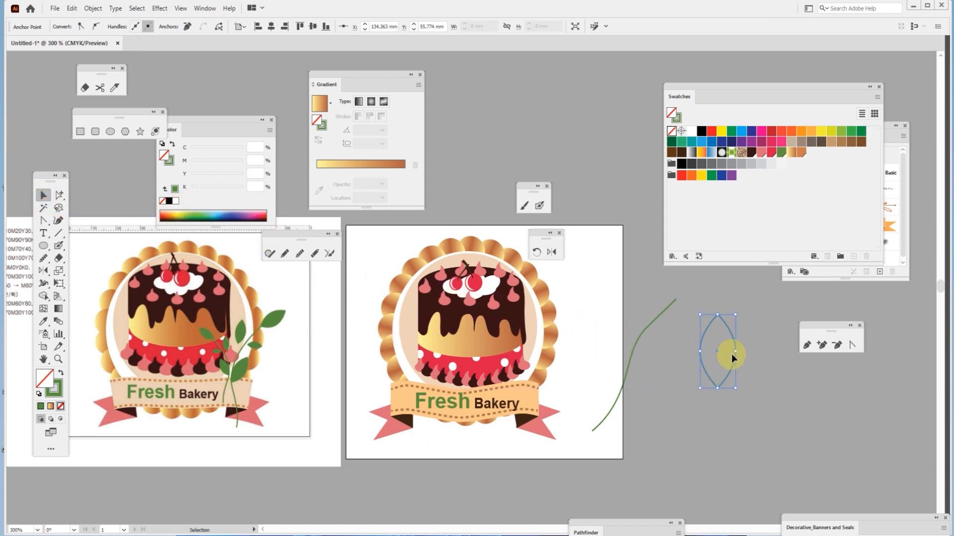
Step: Narrow the pointed leaf to about 10.6 mm wide and swap its colours to a green fill with no outline
left_click_drag(735, 353, 729, 352)
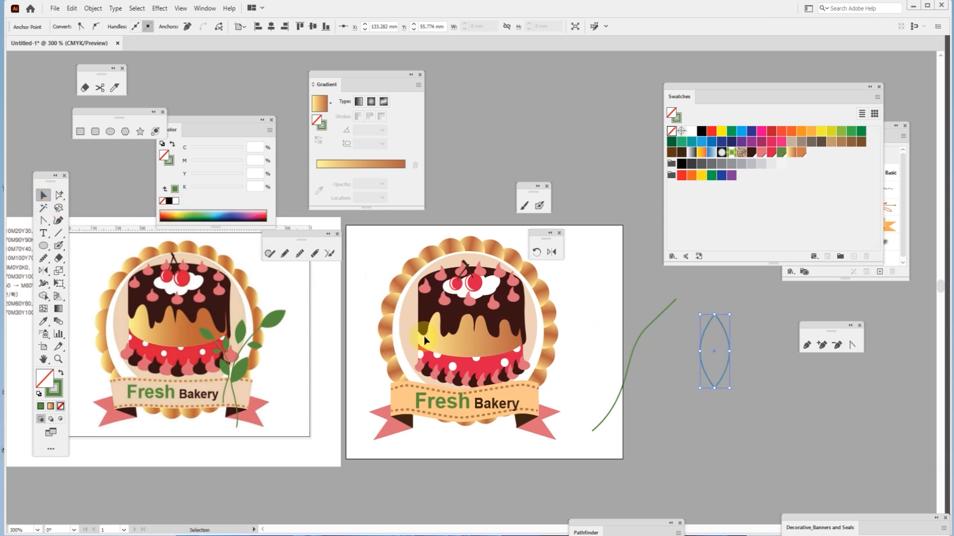
left_click(60, 372)
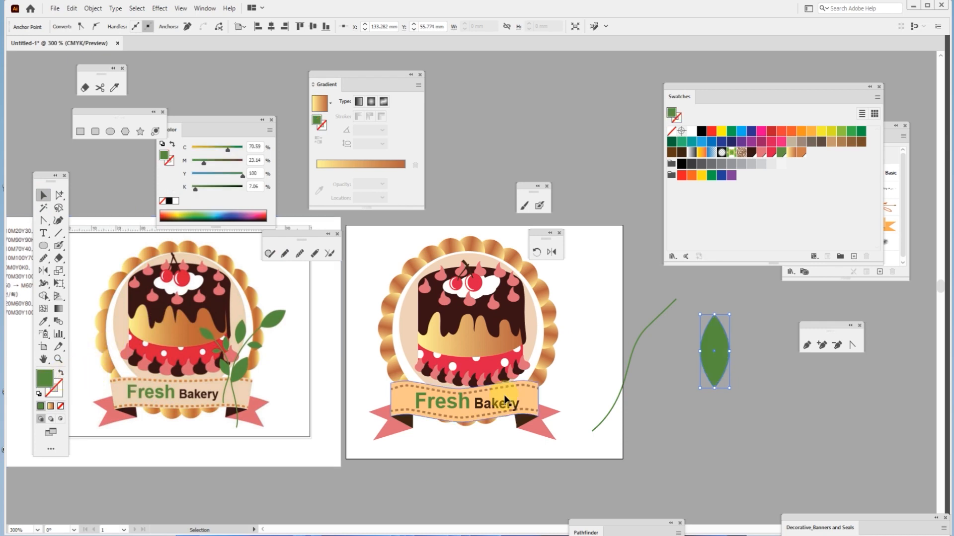
left_click(773, 414)
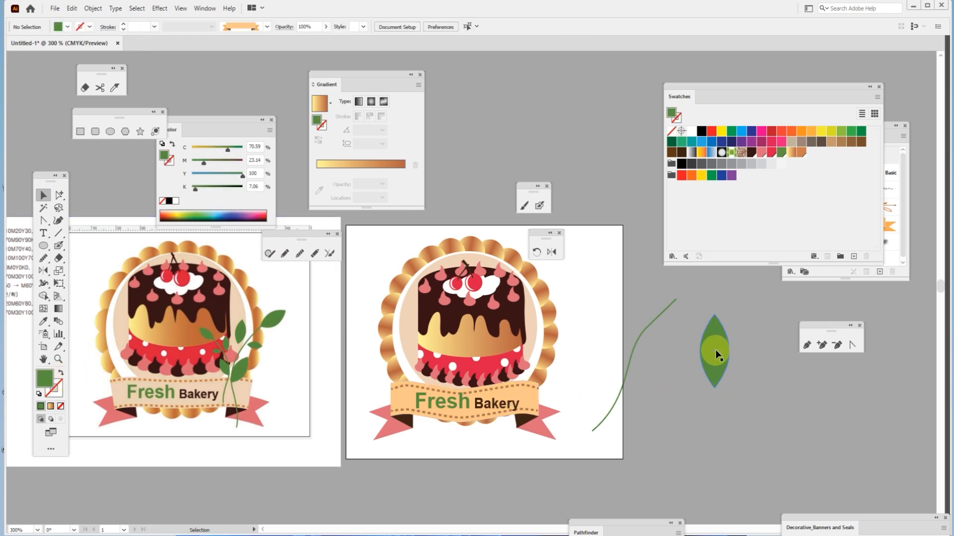
Step: Place the leaf on the stem's upper tip and tilt it along the stem, moving the swatches off the artwork
left_click_drag(714, 355, 686, 281)
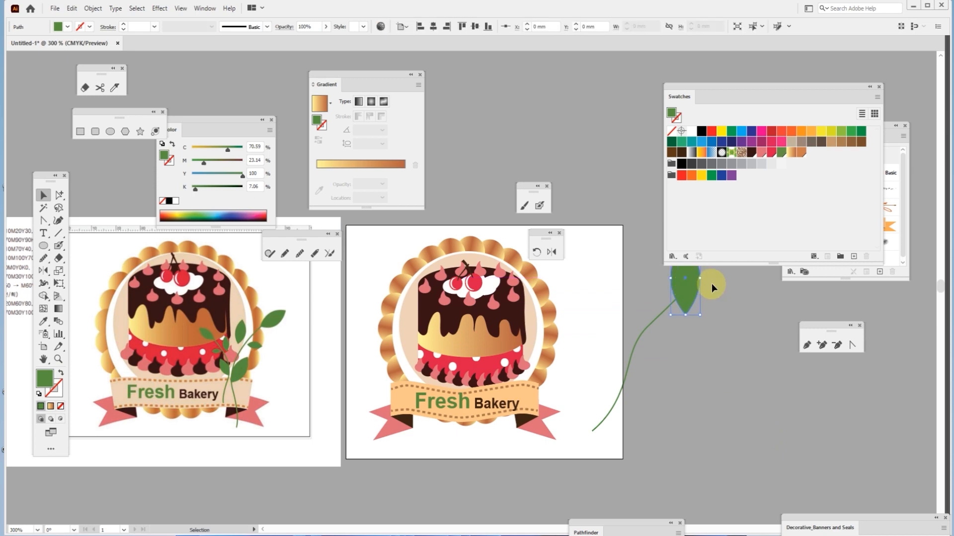
left_click_drag(754, 90, 872, 88)
left_click_drag(684, 279, 678, 265)
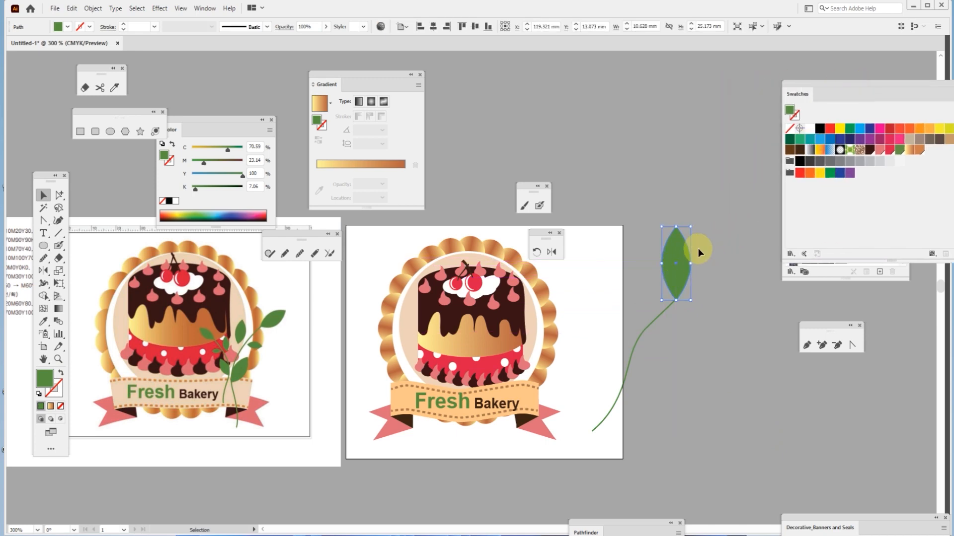
left_click_drag(695, 222, 689, 388)
Step: Place smaller, rotated leaf copies on either side of the stem's upper half, the upright one about 9 by 20 mm
left_click(721, 321)
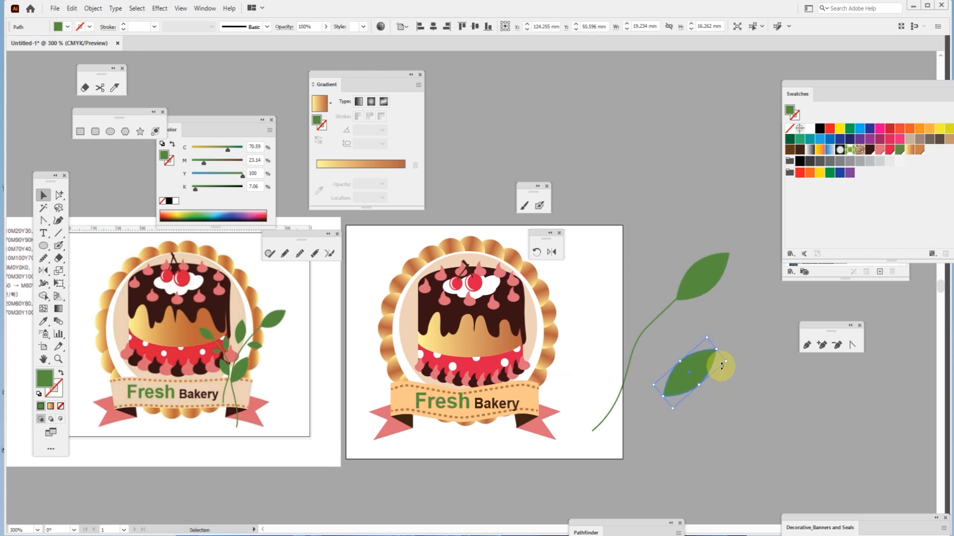
left_click_drag(725, 362, 660, 252)
left_click_drag(658, 297, 642, 303)
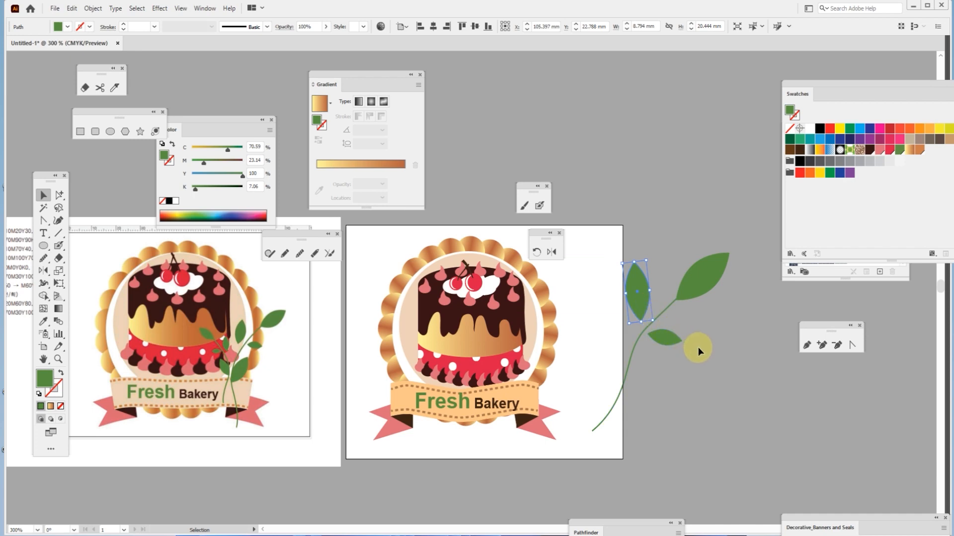
Step: Copy the tip leaf to the right side of the stem's lower part, rotated nearly horizontal, and deselect it
left_click(703, 293)
left_click_drag(702, 293, 656, 411)
left_click_drag(699, 383, 669, 385)
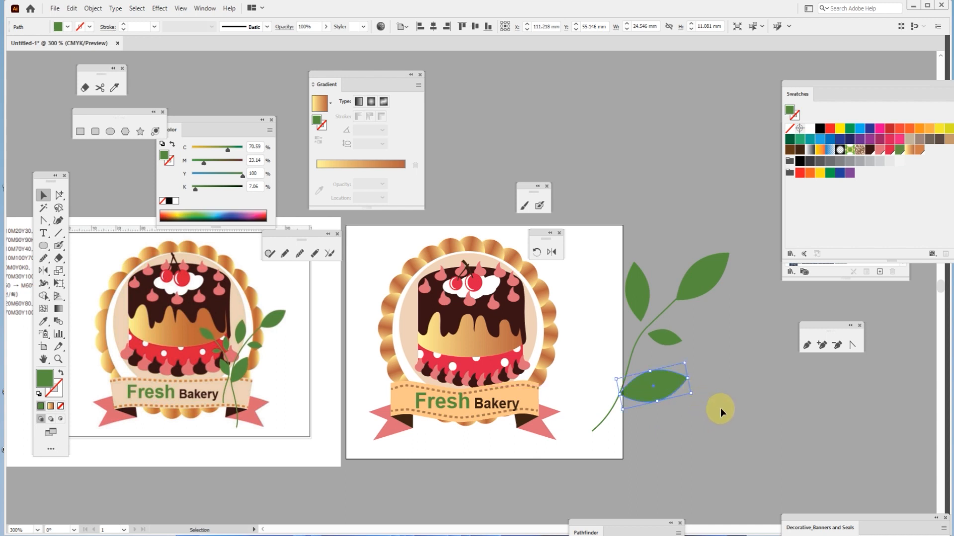
left_click(713, 405)
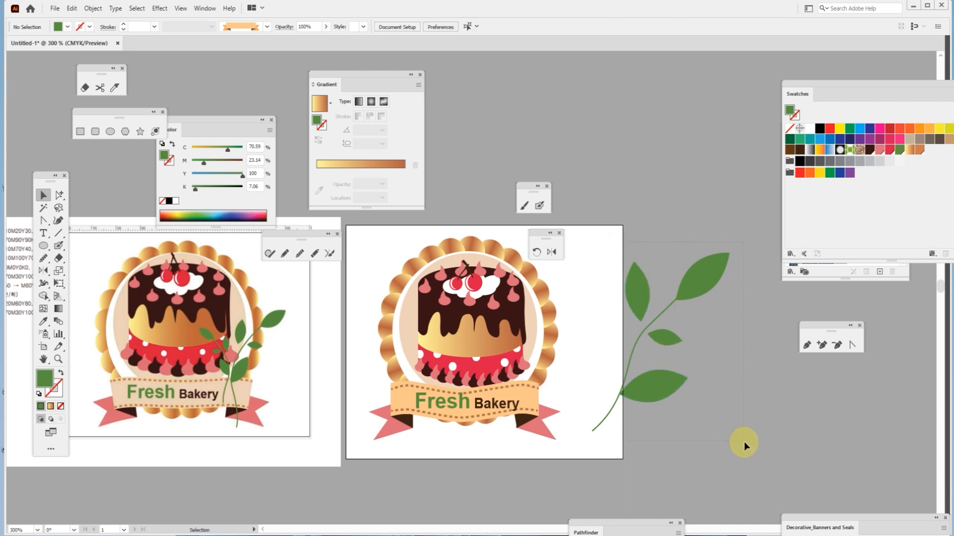
Step: Select the stem with all its leaves, scale them down to about 19 by 24 mm, and group them
left_click_drag(743, 440, 746, 445)
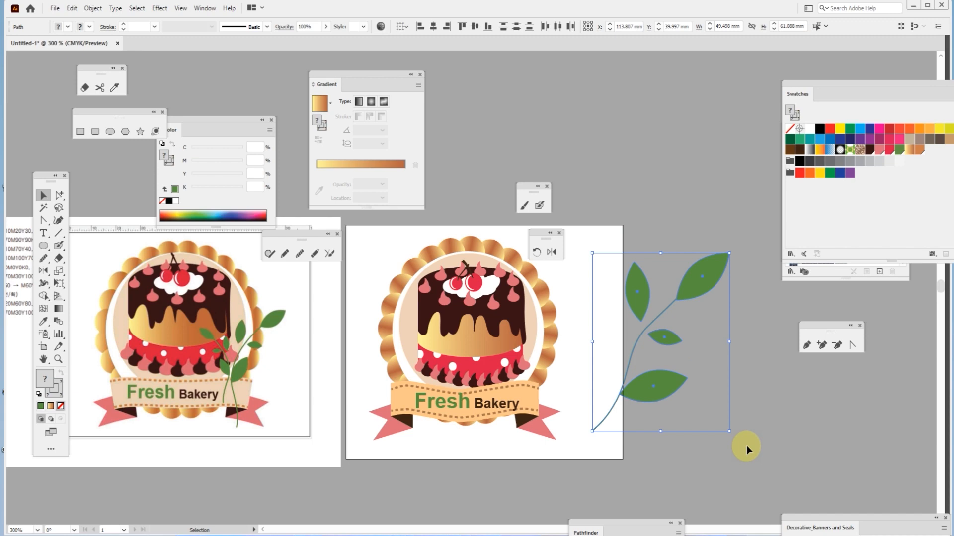
left_click_drag(592, 431, 676, 390)
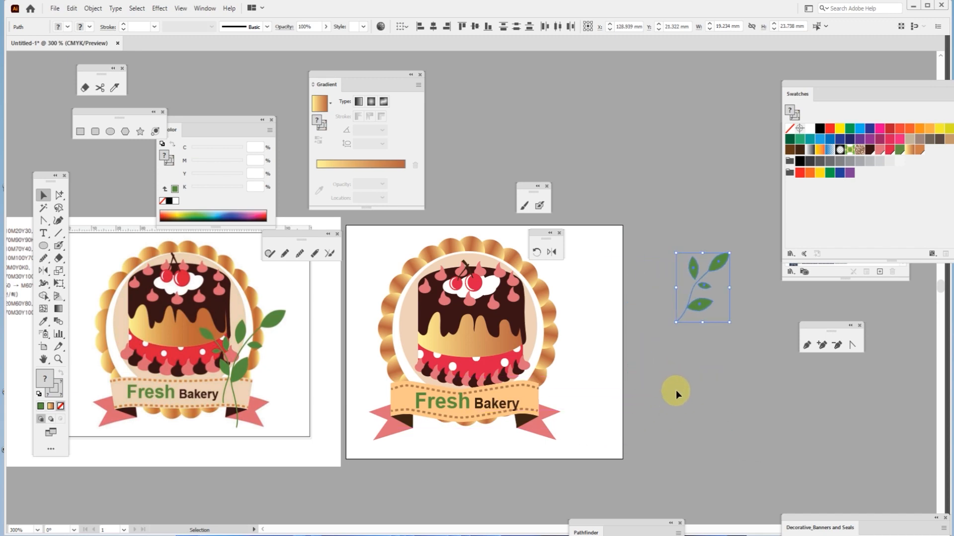
key("ctrl+g")
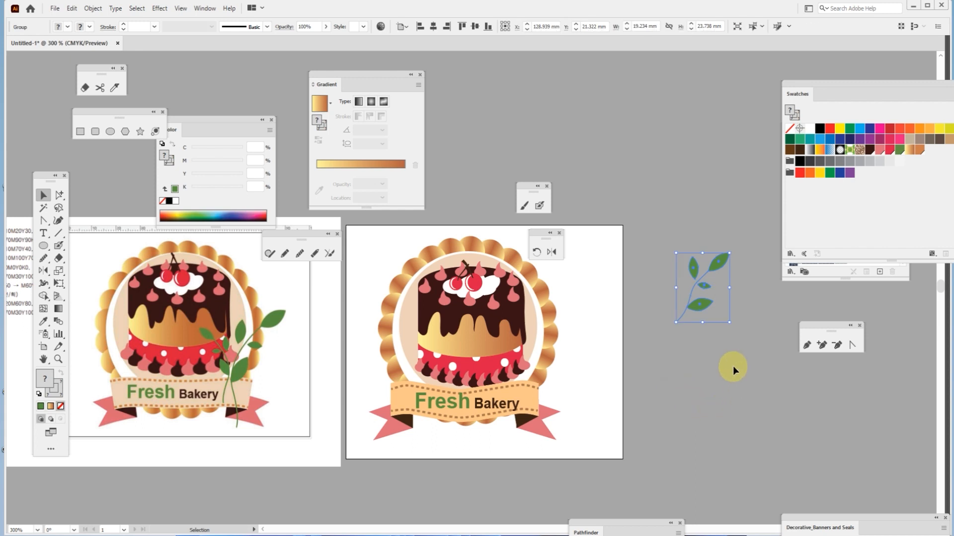
Step: Move the sprig beside the artboard's right edge, duplicate it to the left, and shrink the copy to about 17 by 21 mm
left_click_drag(700, 307, 660, 401)
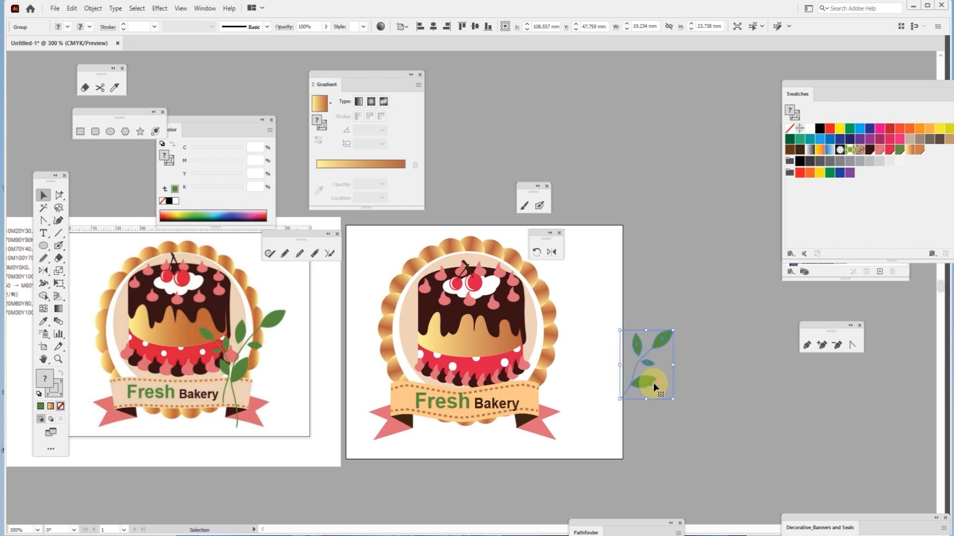
left_click_drag(653, 385, 637, 366)
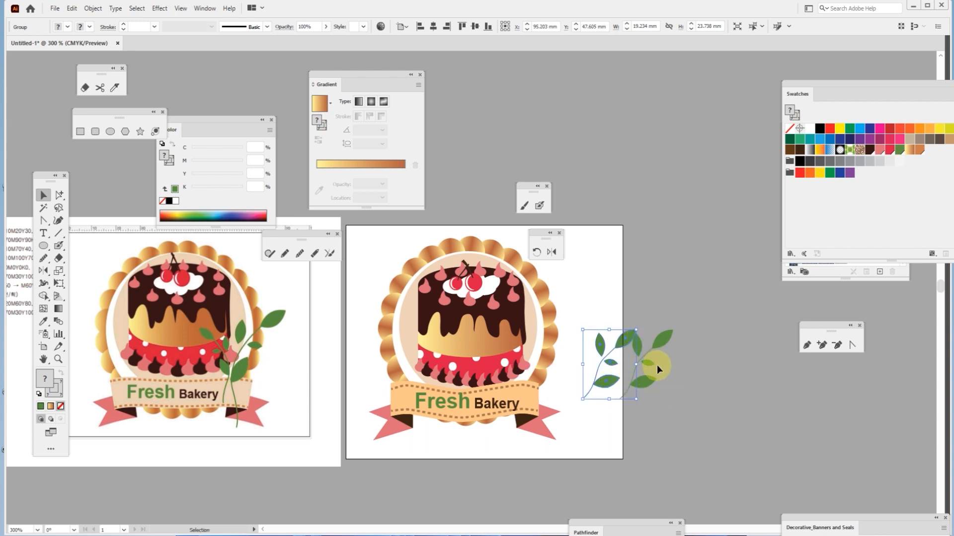
left_click_drag(637, 330, 629, 337)
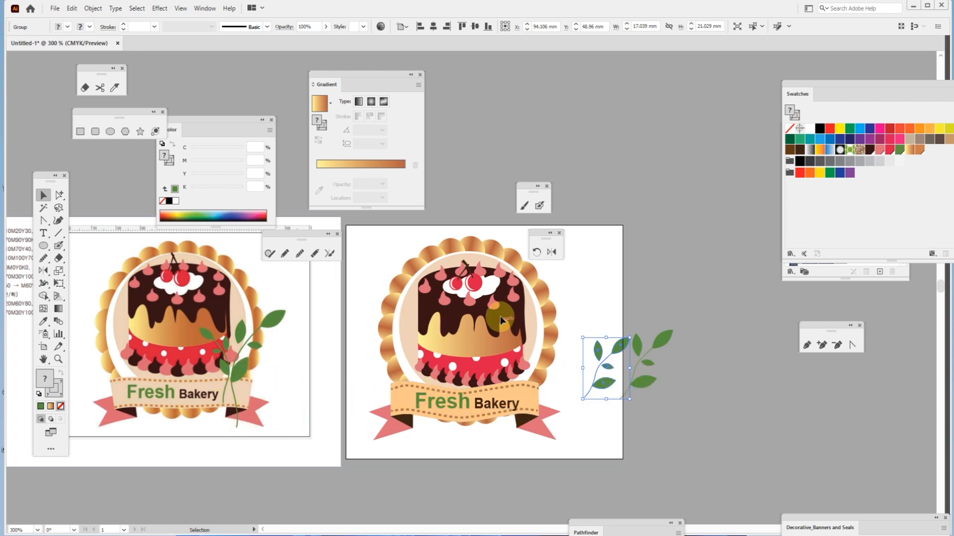
Step: Mirror the smaller sprig left to right with the Reflect tool
double_click(43, 271)
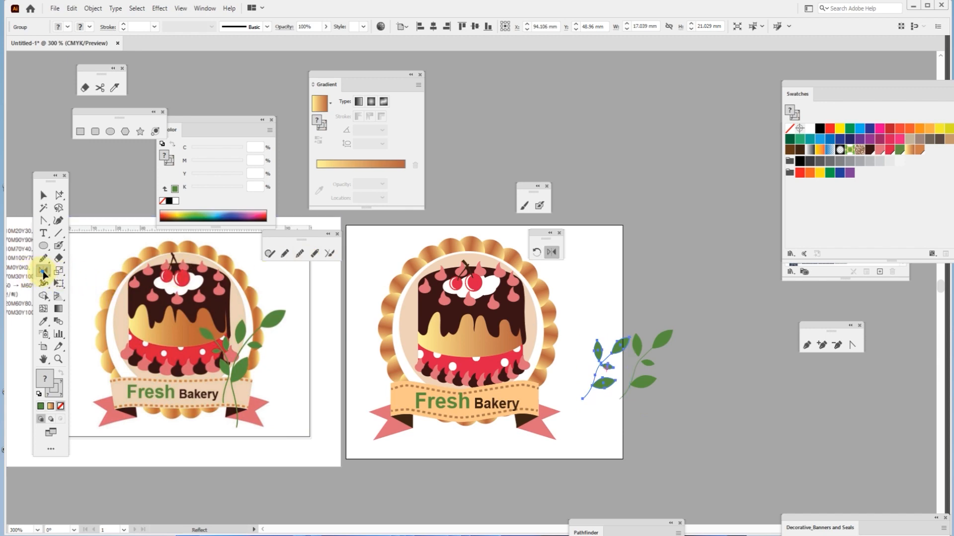
left_click(598, 390)
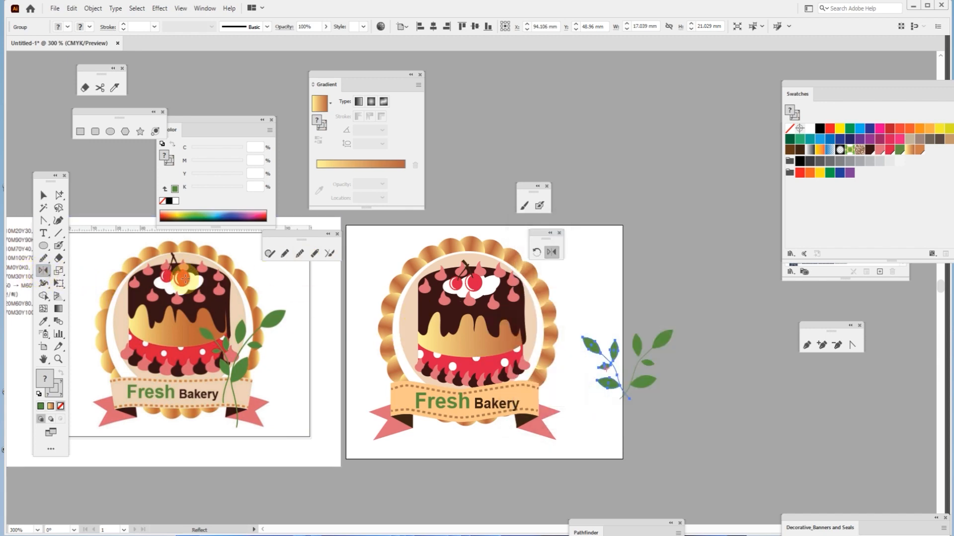
left_click(44, 196)
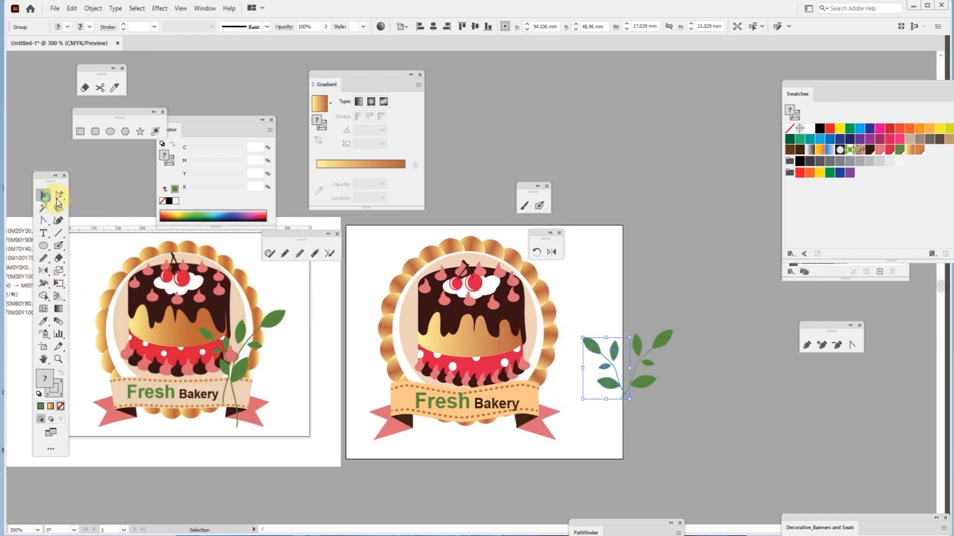
left_click(750, 381)
Step: Rotate the smaller sprig clockwise until it stands more upright, and move it down against the larger sprig's left side
left_click(591, 345)
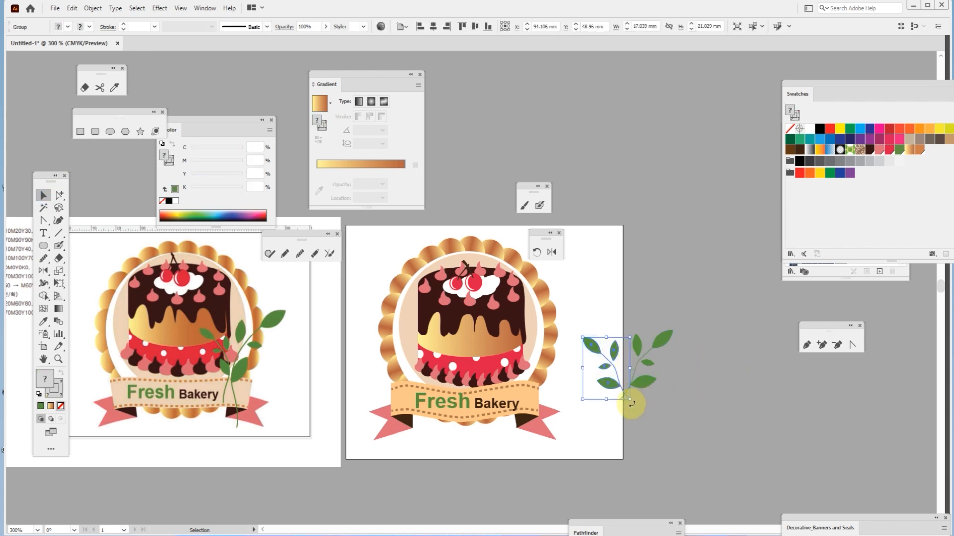
left_click_drag(632, 405, 613, 424)
left_click_drag(611, 364, 634, 394)
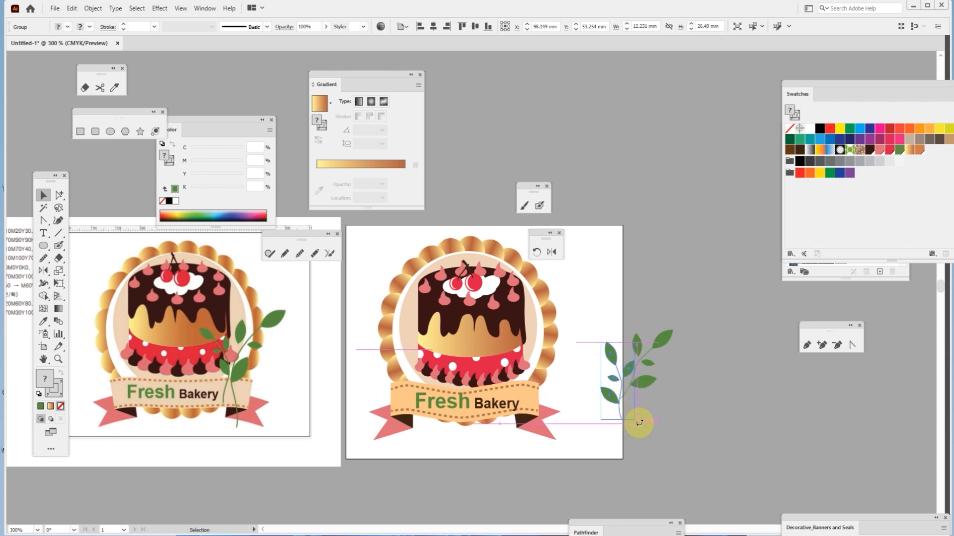
Step: Rotate the larger sprig counterclockwise to stand more upright, about 13 by 28 mm, and position it beside the smaller one
left_click(647, 385)
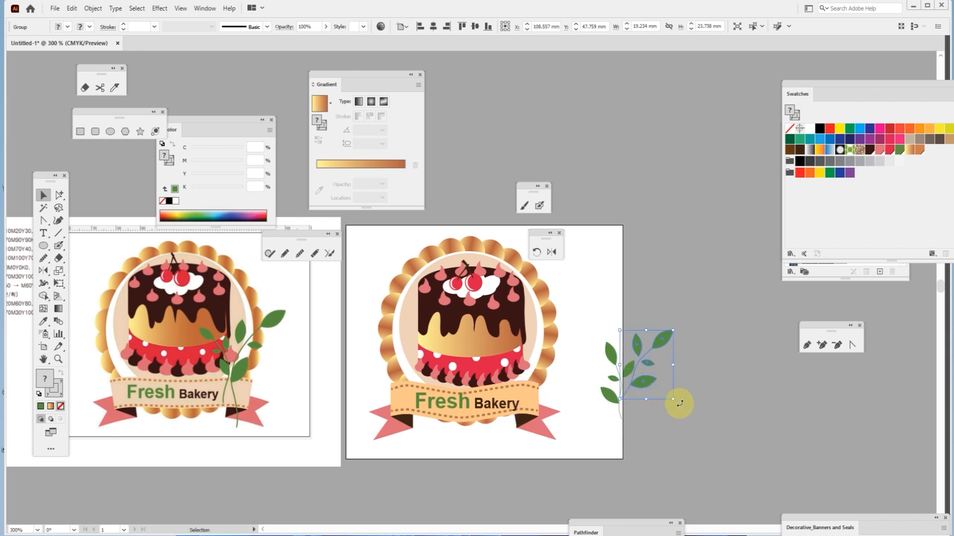
left_click_drag(677, 398, 681, 380)
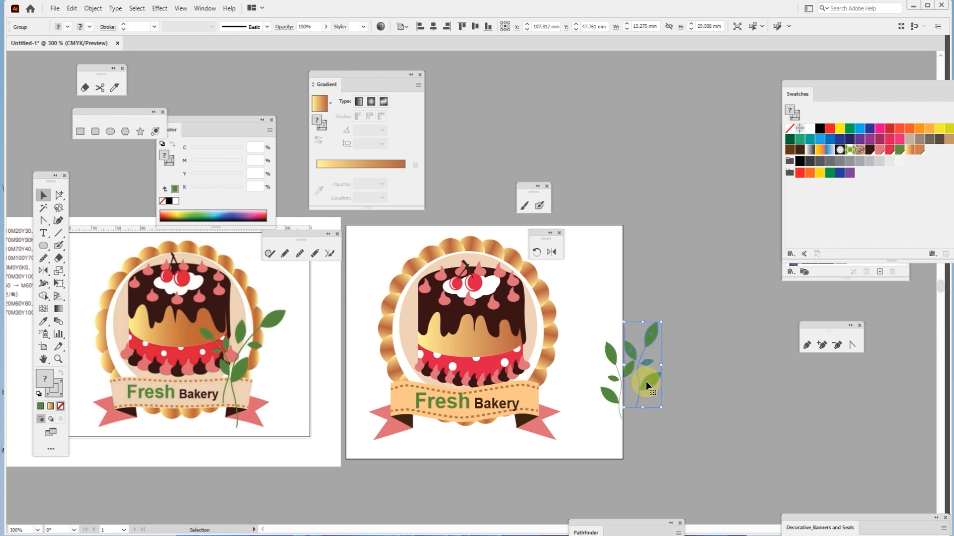
left_click_drag(646, 381, 658, 423)
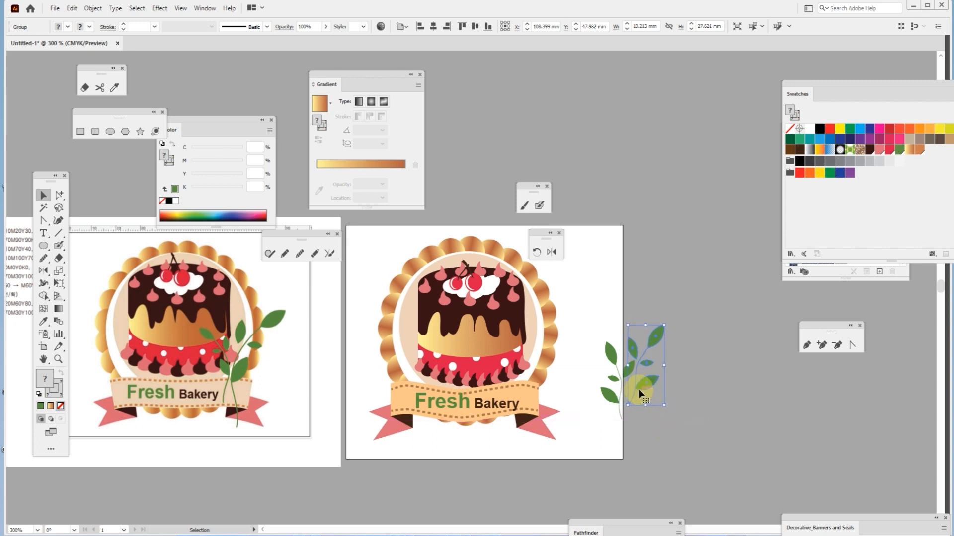
left_click_drag(643, 385, 645, 388)
Step: Group the two sprigs and move them onto the badge over the ribbon's right end
left_click(612, 358, "shift")
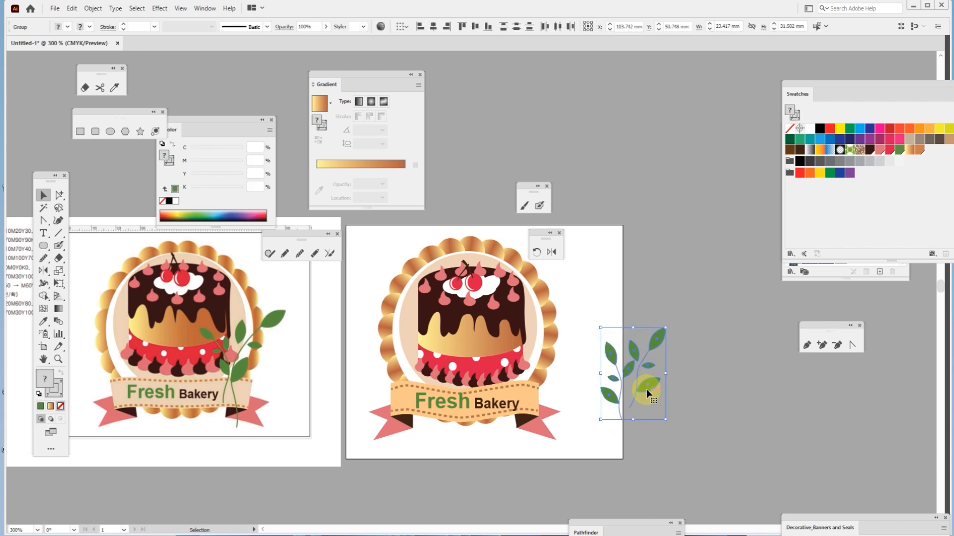
key("ctrl+g")
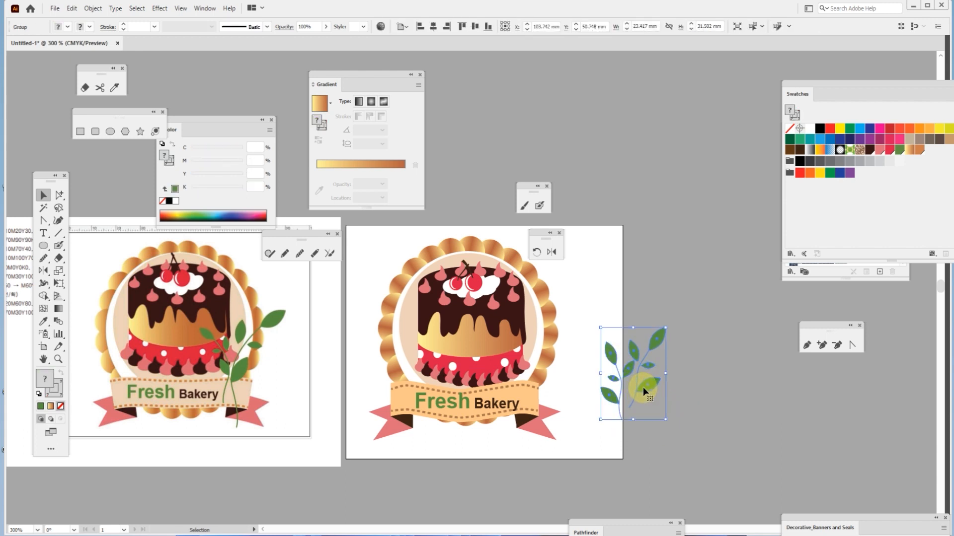
left_click_drag(645, 388, 544, 386)
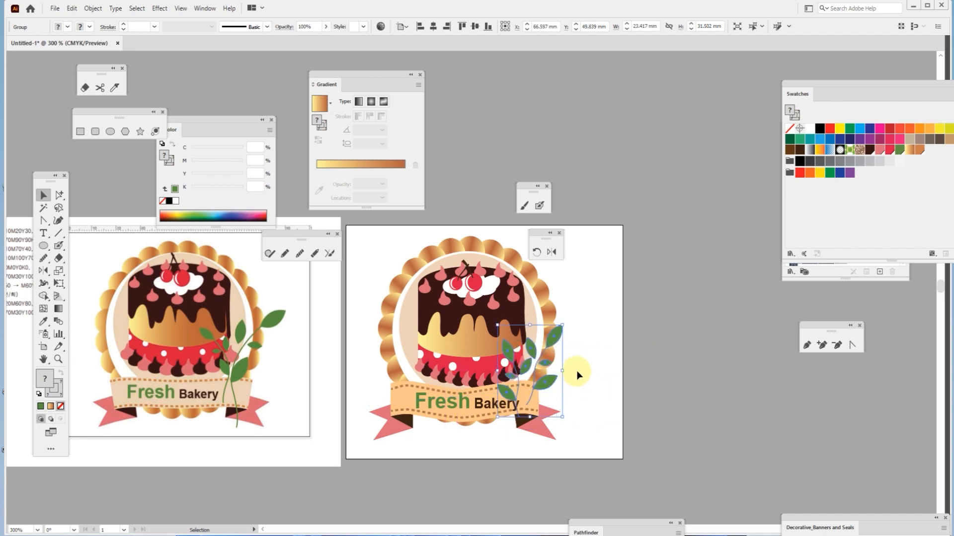
Step: Enlarge the grouped sprigs to about 30 by 40 mm, rotate them slightly clockwise, and adjust their position on the badge
left_click_drag(563, 325, 580, 300)
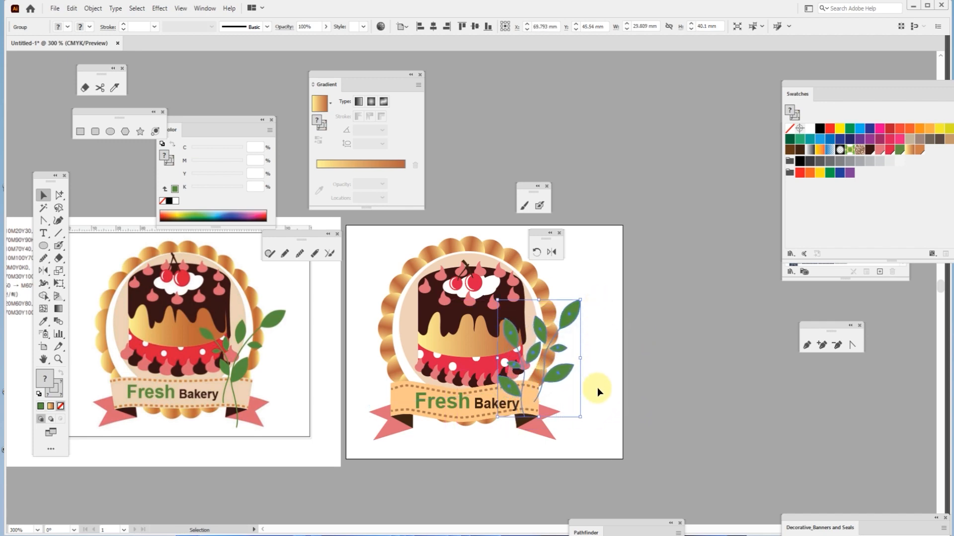
left_click_drag(585, 423, 577, 434)
left_click_drag(561, 373, 565, 381)
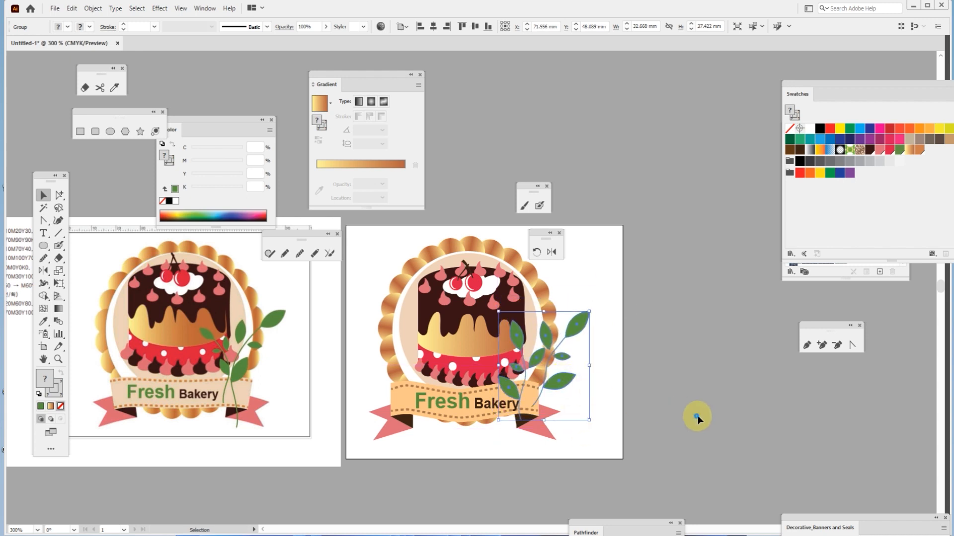
left_click(695, 415)
Step: Extend the larger sprig's stem with the Pen tool about 11 mm down and slightly left, over the ribbon's right tail
left_click(538, 403)
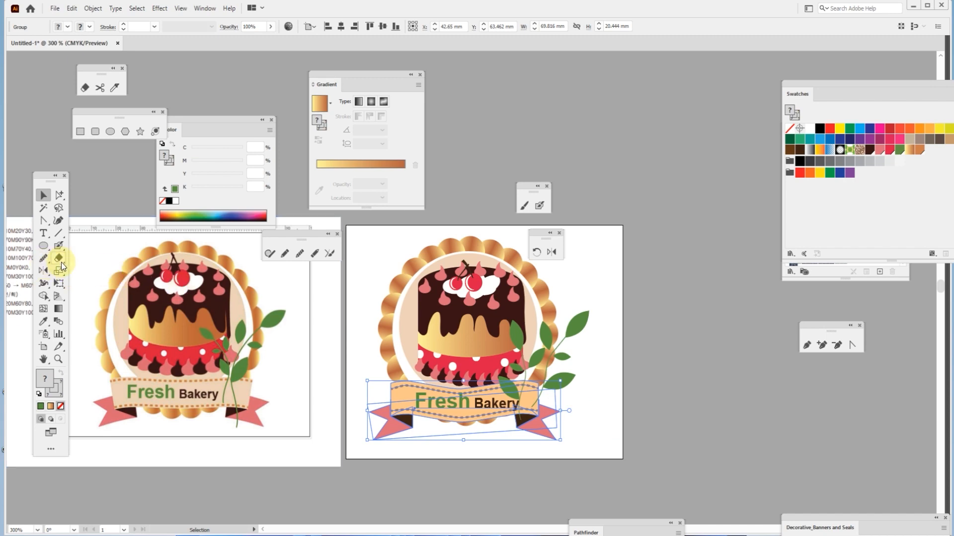
left_click(285, 254)
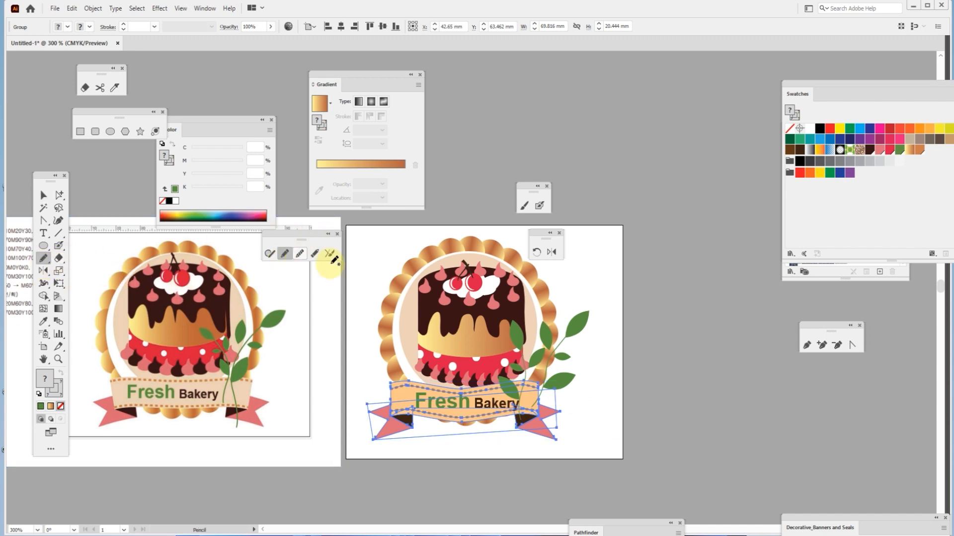
scroll(602, 377, "up", 2)
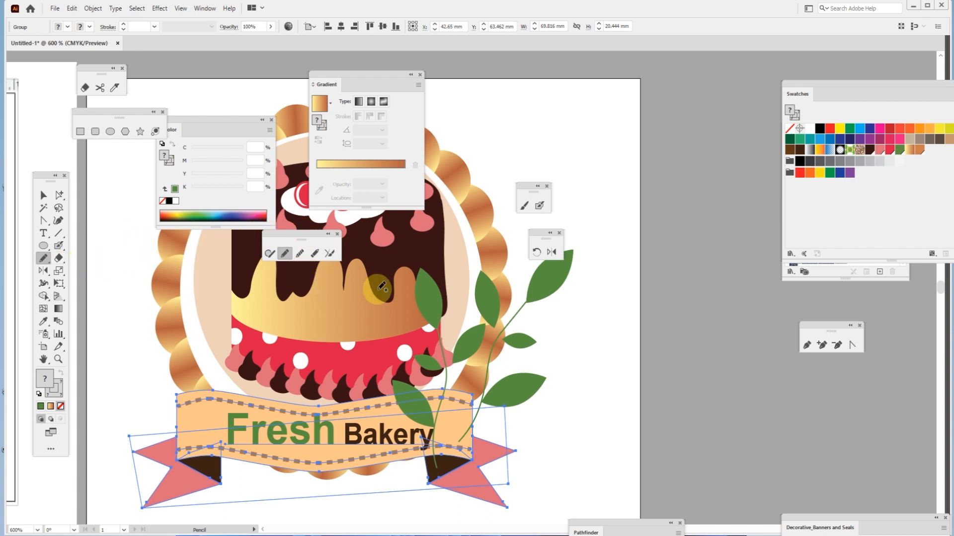
left_click(43, 221)
left_click_drag(43, 226, 89, 231)
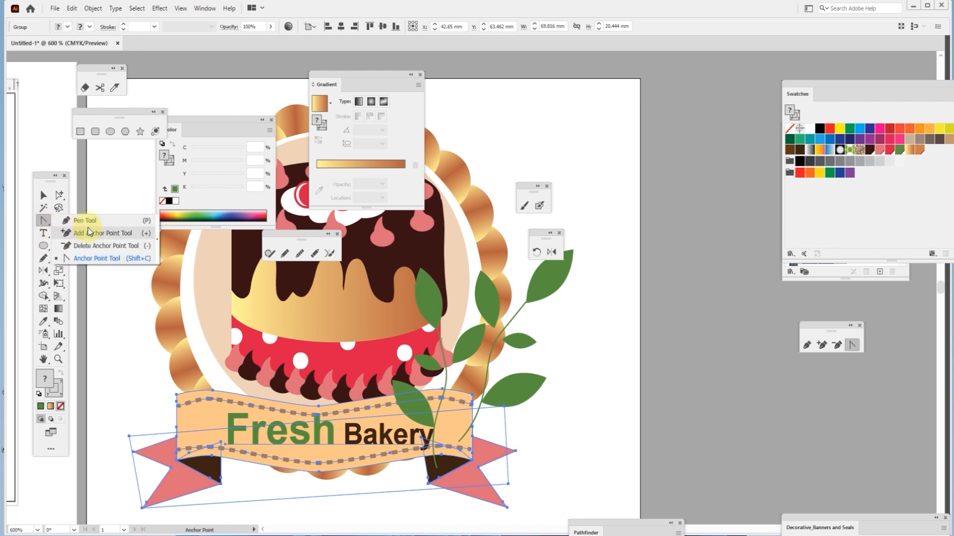
left_click(90, 232)
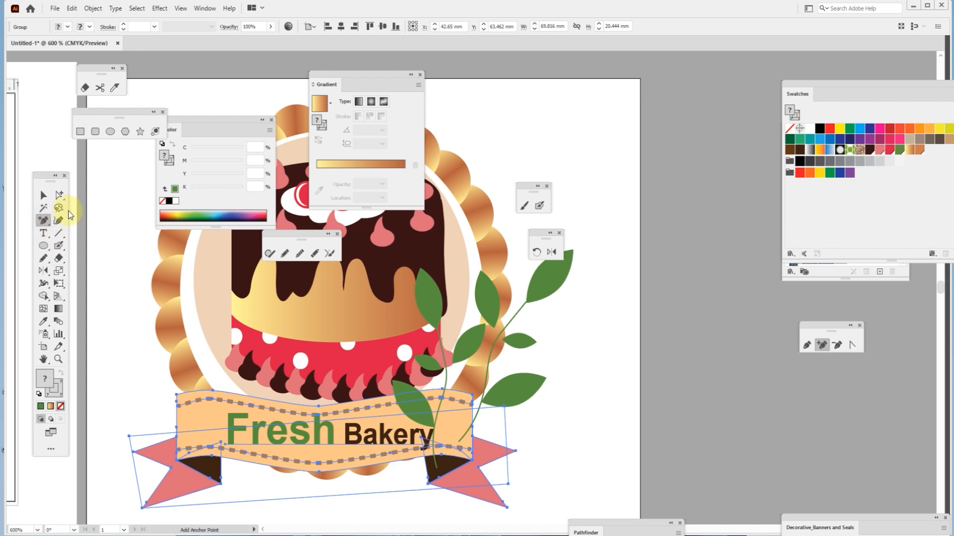
left_click_drag(43, 220, 87, 221)
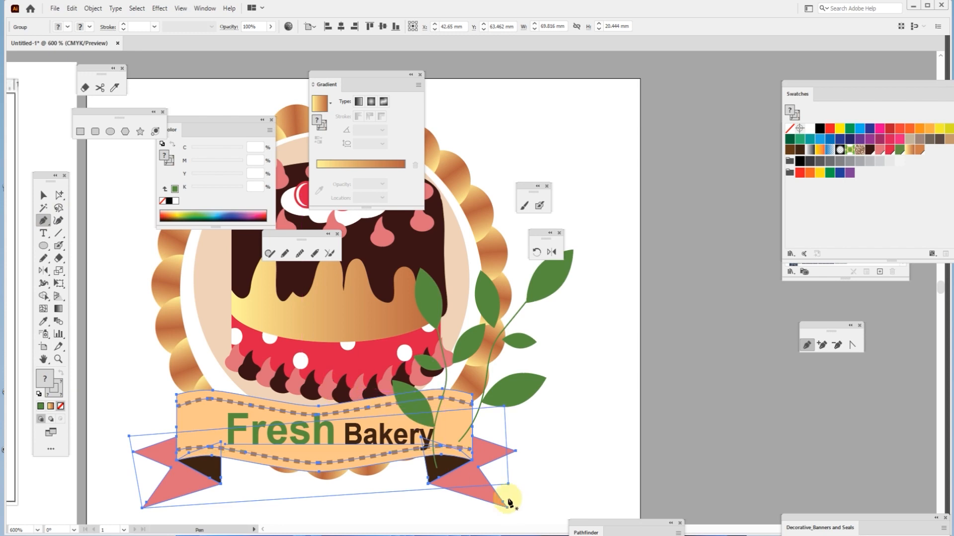
left_click(458, 441)
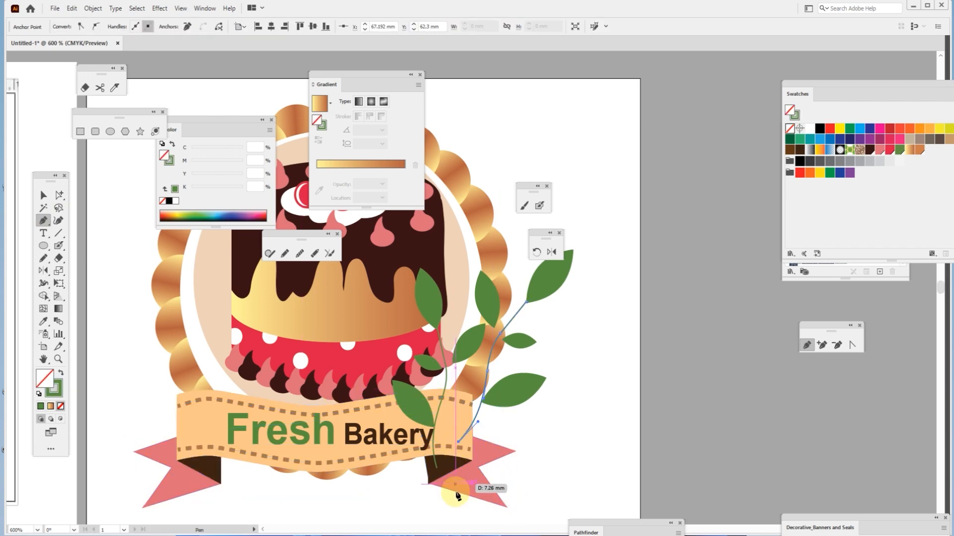
left_click_drag(447, 507, 458, 254)
left_click(447, 215)
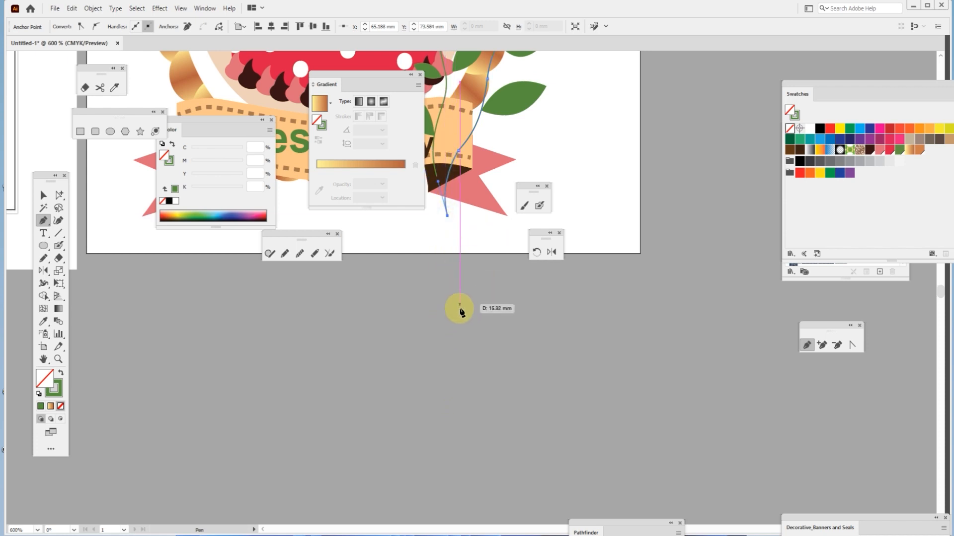
Step: Compare the badge and its extended stem with the reference artwork beside it, leaving nothing selected
key("ctrl+minus")
key("ctrl+minus")
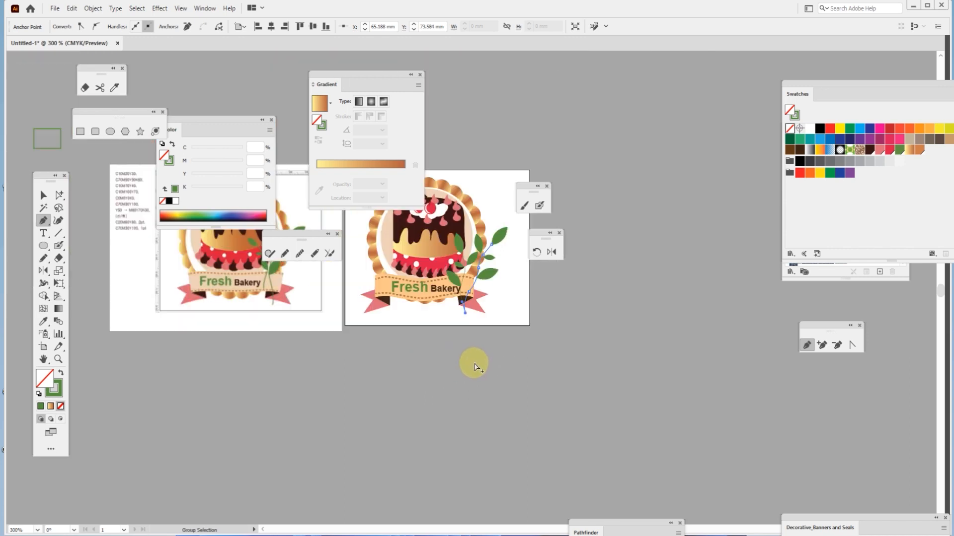
key("ctrl+minus")
key("ctrl+minus")
key("ctrl+minus")
key("space")
left_click_drag(419, 385, 501, 442)
scroll(564, 431, "up", 2)
left_click(43, 195)
left_click(399, 415)
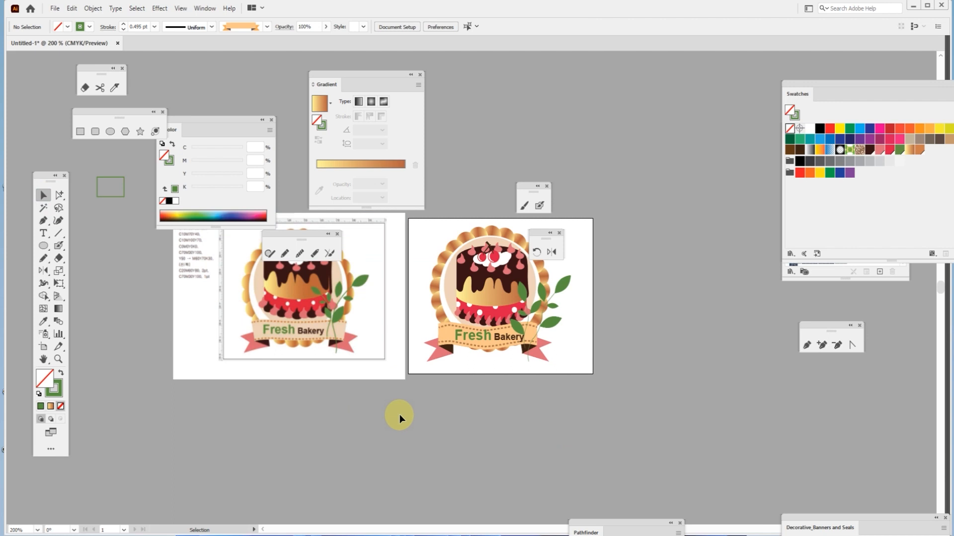
Step: Select only the smaller sprig inside the sprig group and move it slightly down over the ribbon
left_click(526, 296)
left_click_drag(531, 309, 514, 315)
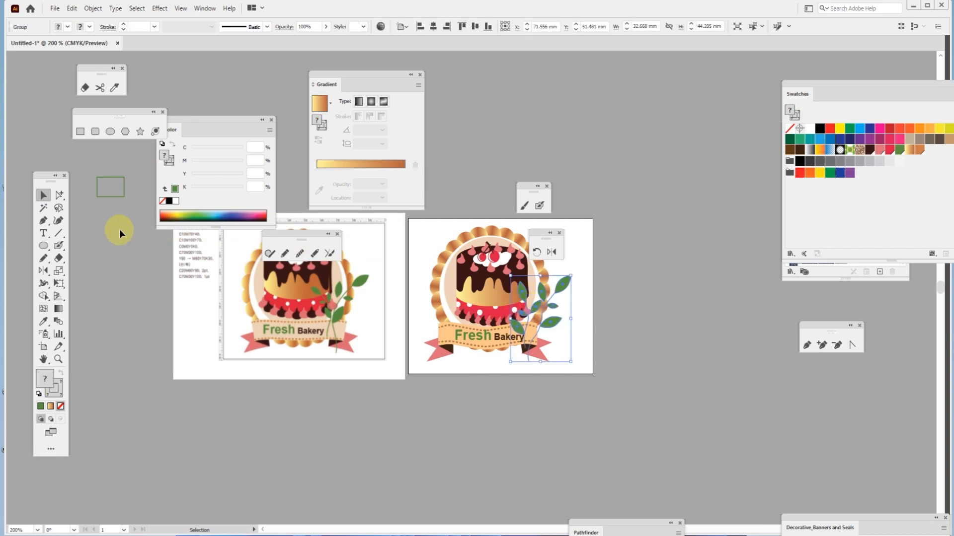
left_click(61, 194)
left_click(643, 349)
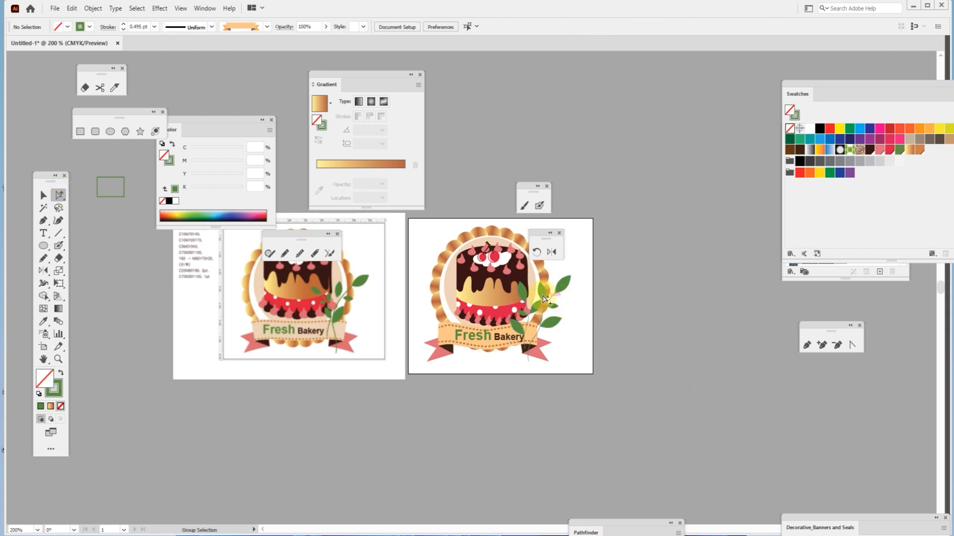
left_click(521, 296)
left_click(527, 297)
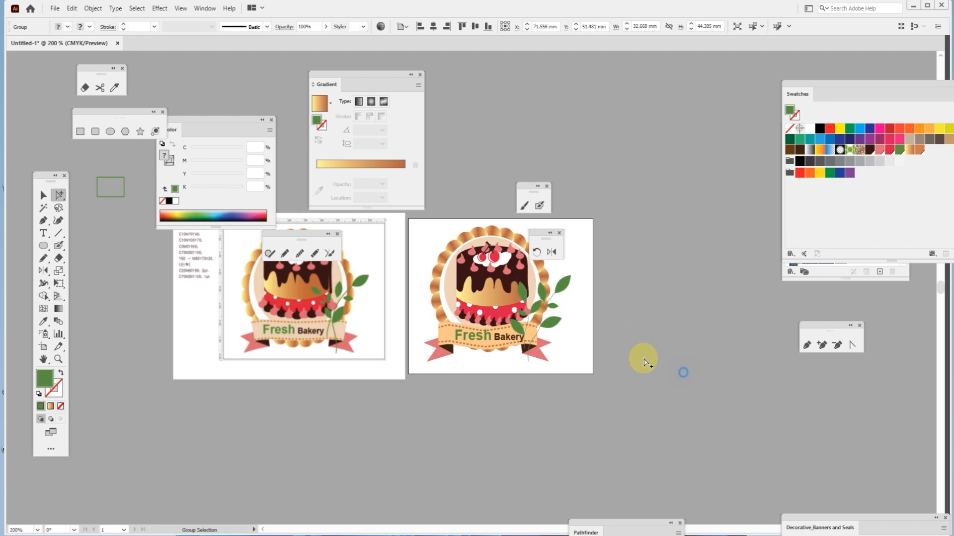
left_click(640, 358)
left_click(531, 301)
left_click(529, 300)
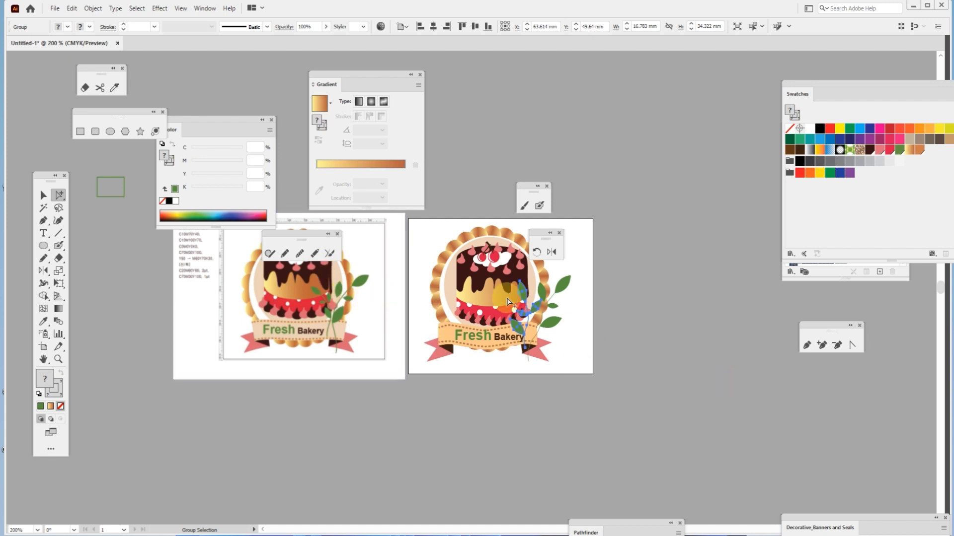
left_click(44, 196)
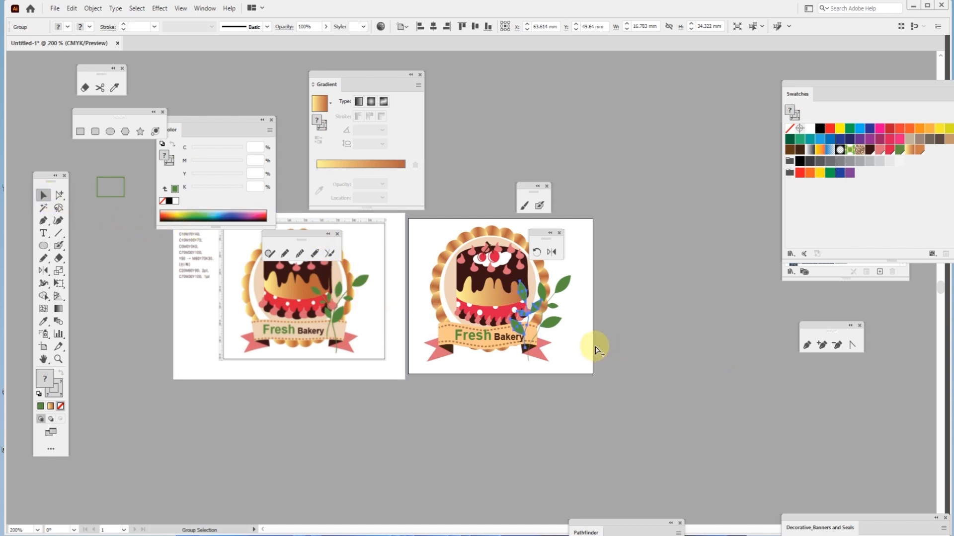
key("ctrl+t")
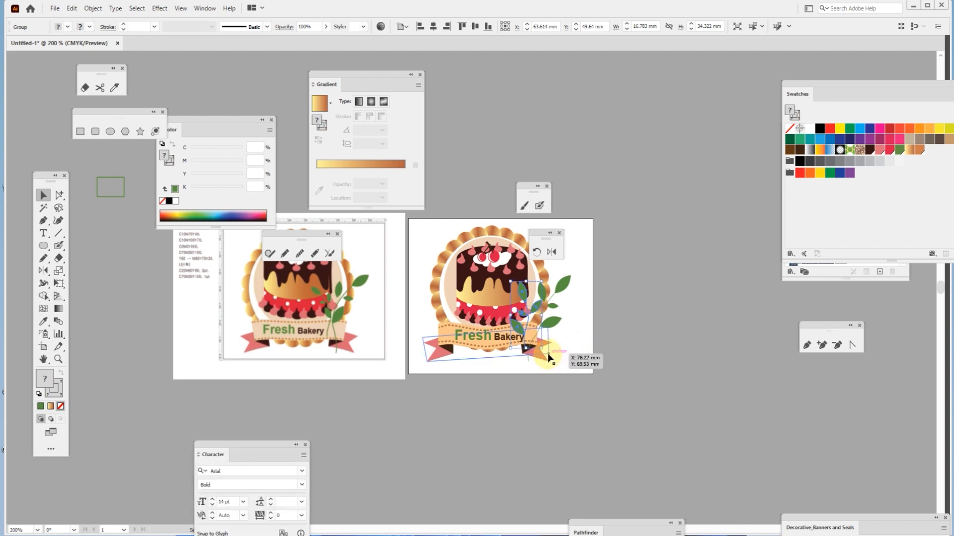
left_click_drag(547, 350, 549, 354)
left_click_drag(521, 297, 522, 305)
left_click(607, 370)
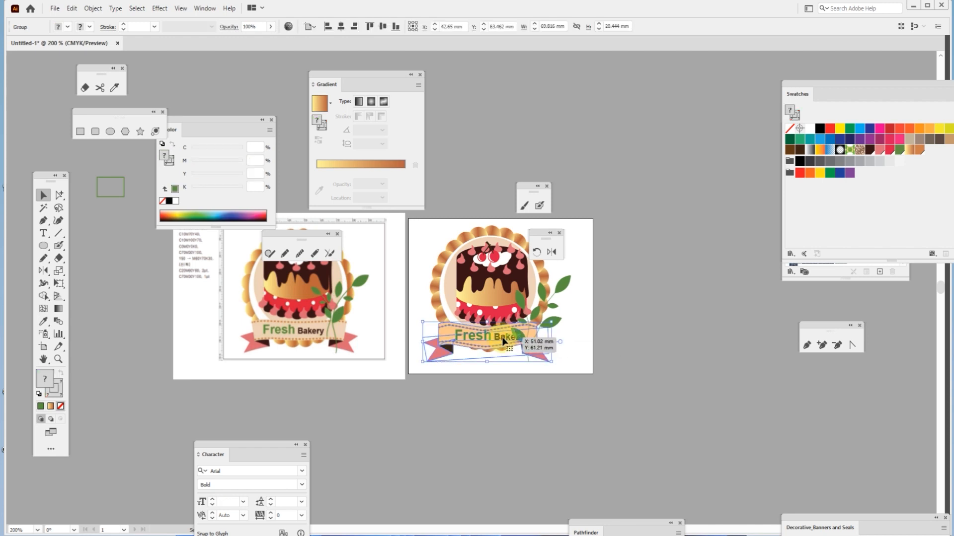
Step: Move the whole sprig group slightly up and to the right on the badge, then deselect it
mouse_move(527, 315)
left_mouse_down()
mouse_move(526, 300)
mouse_move(546, 318)
left_mouse_up()
left_click(612, 382)
left_click(638, 408)
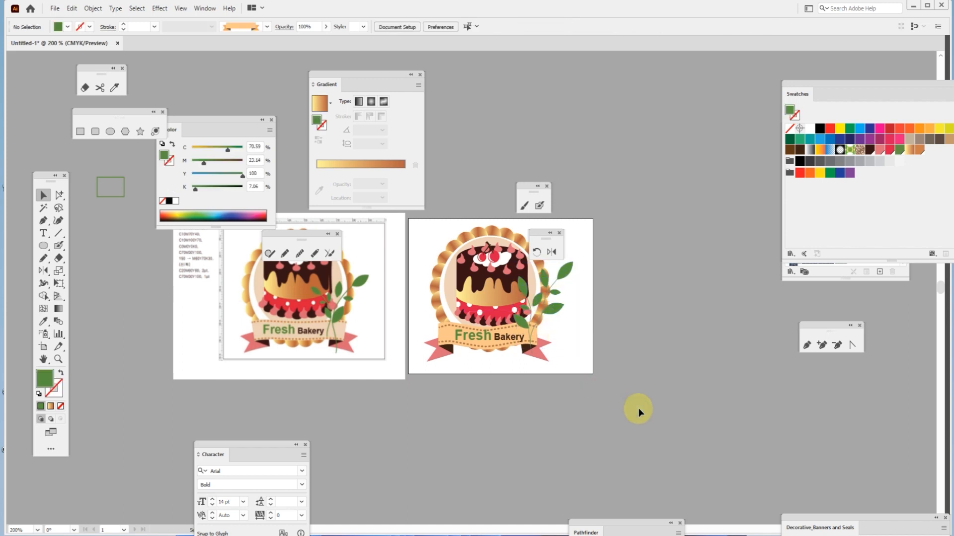